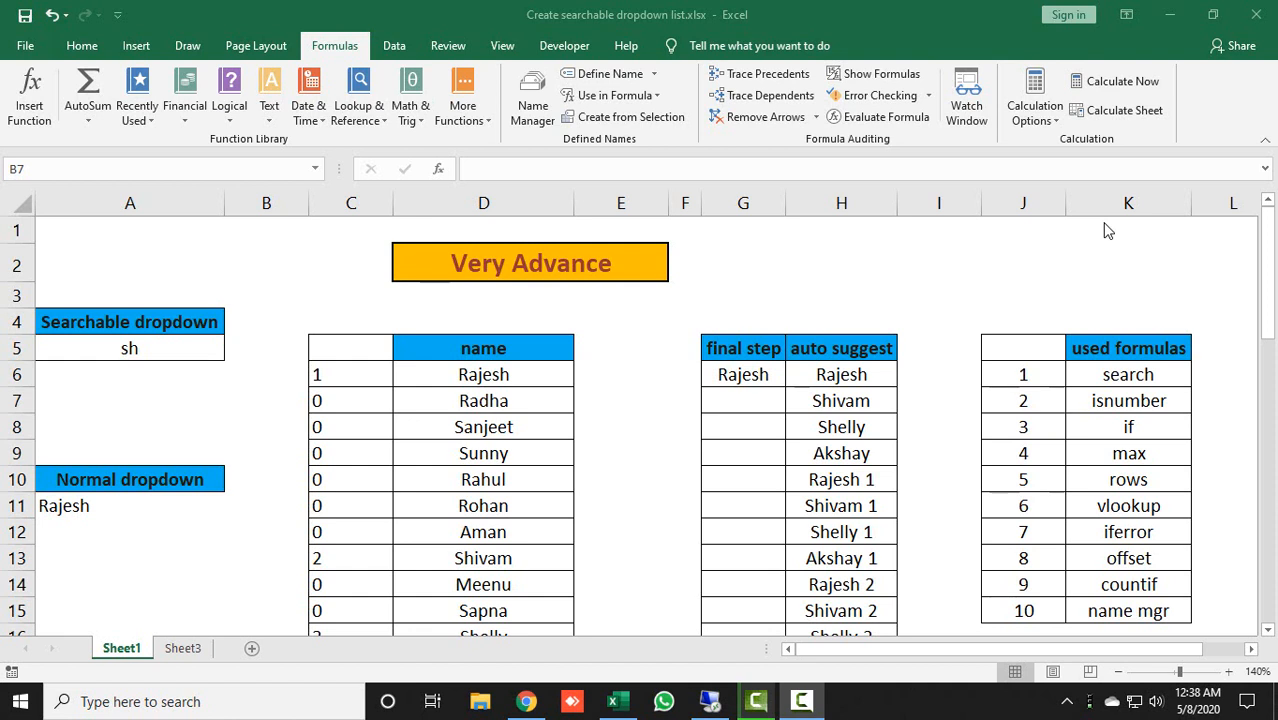
Examine the used formulas list in column K and the full list of names in column D.
{"action": "double_click", "coordinate": [1158, 376]}
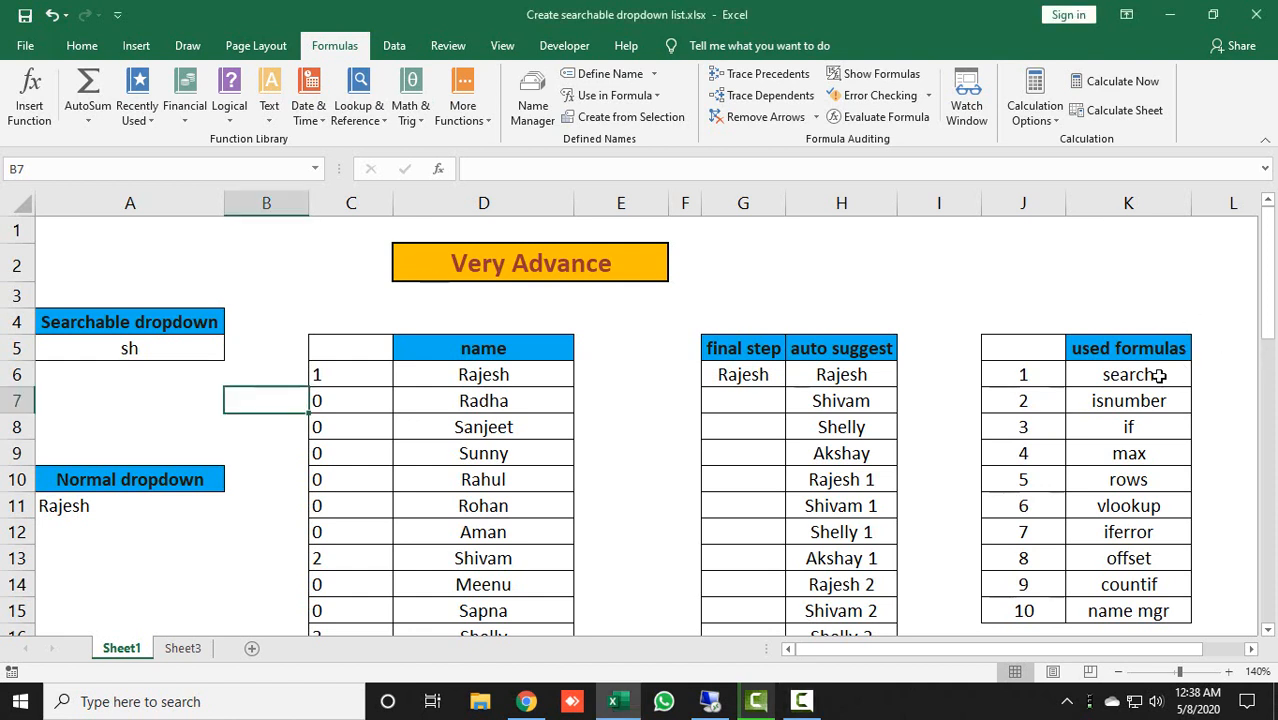
{"action": "left_click", "coordinate": [1158, 376]}
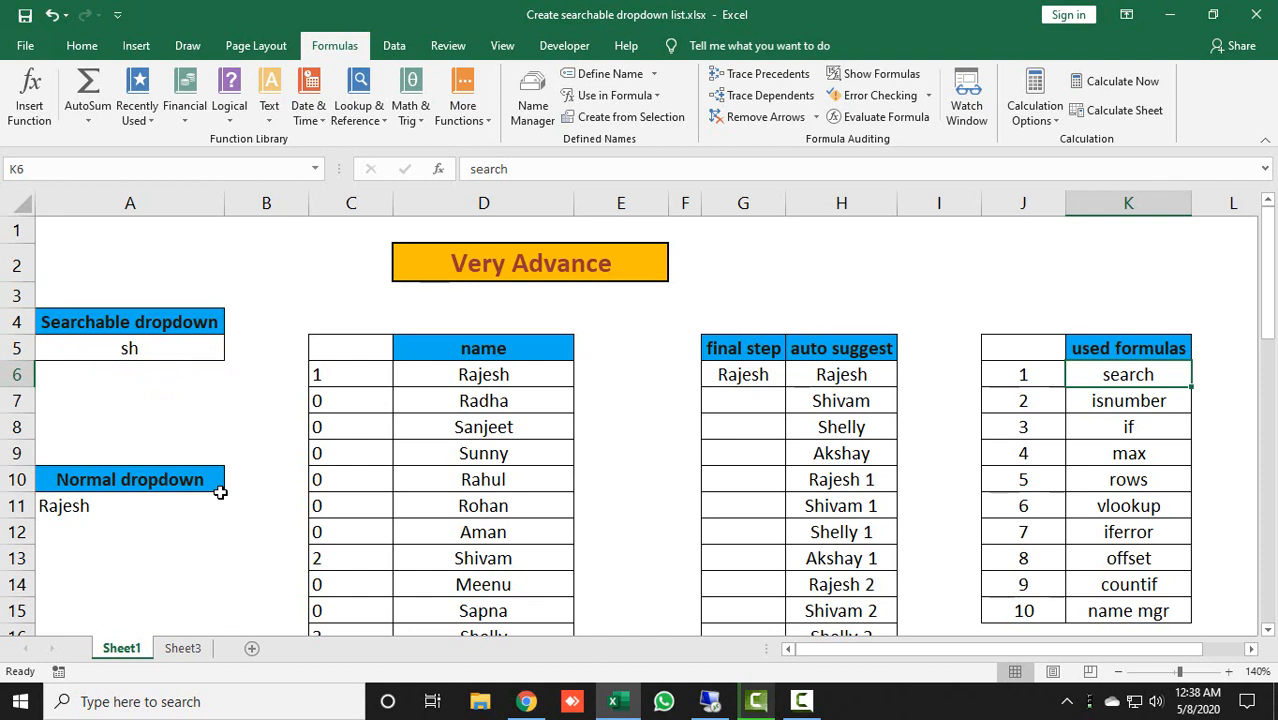
{"action": "left_click", "coordinate": [482, 374]}
{"action": "key", "text": "ctrl+shift+Down"}
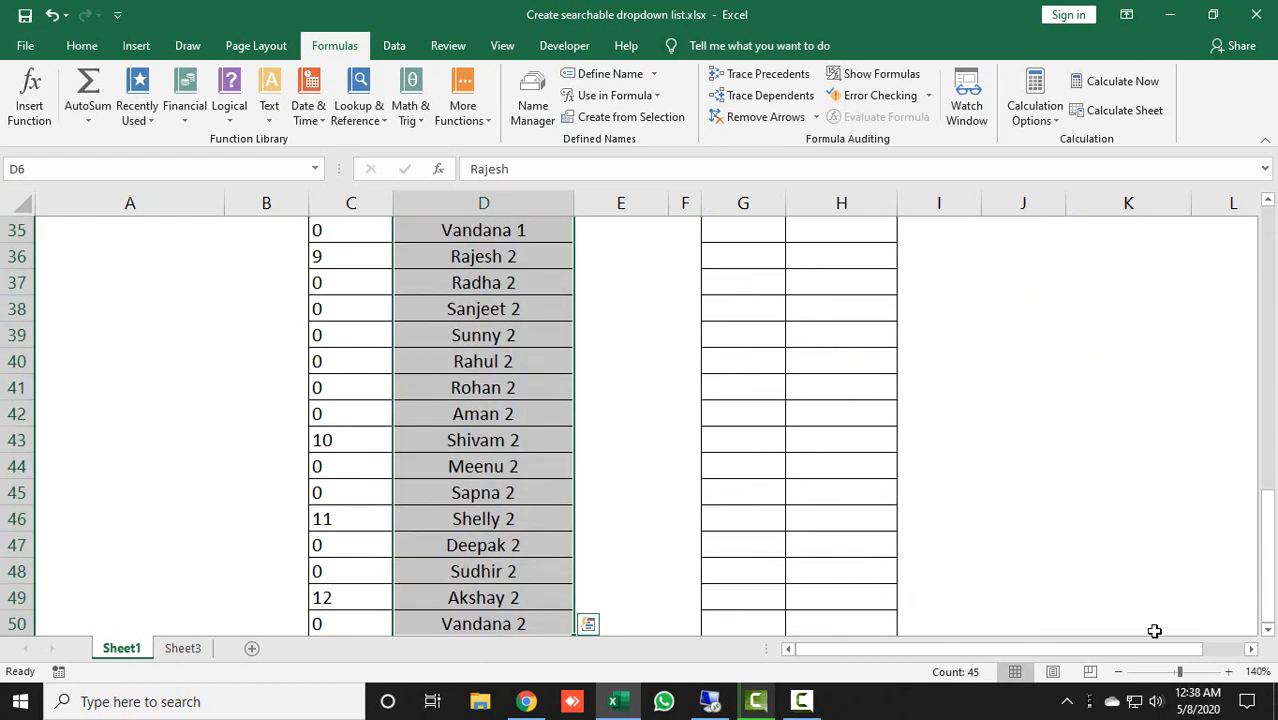
{"action": "left_click_drag", "start_coordinate": [1266, 600], "coordinate": [1256, 278]}
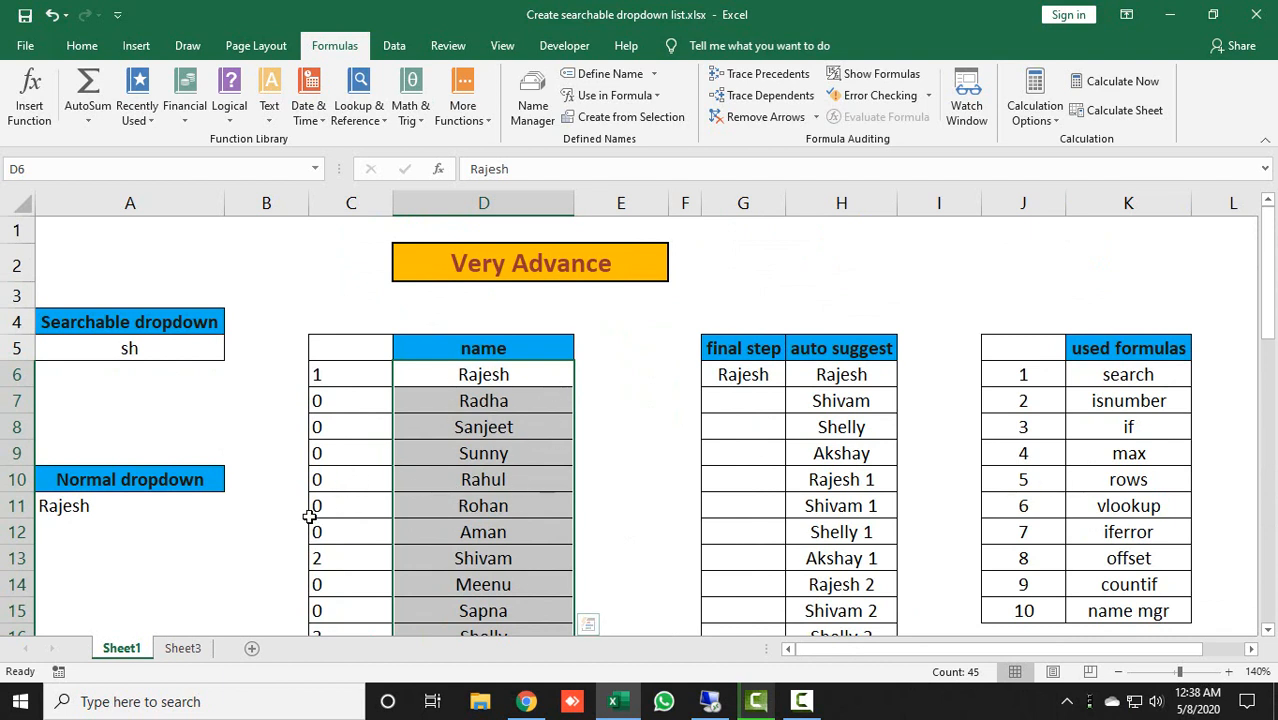
Browse the normal dropdown in A11 from start to end and choose the fifth name from its list.
{"action": "left_click", "coordinate": [156, 507]}
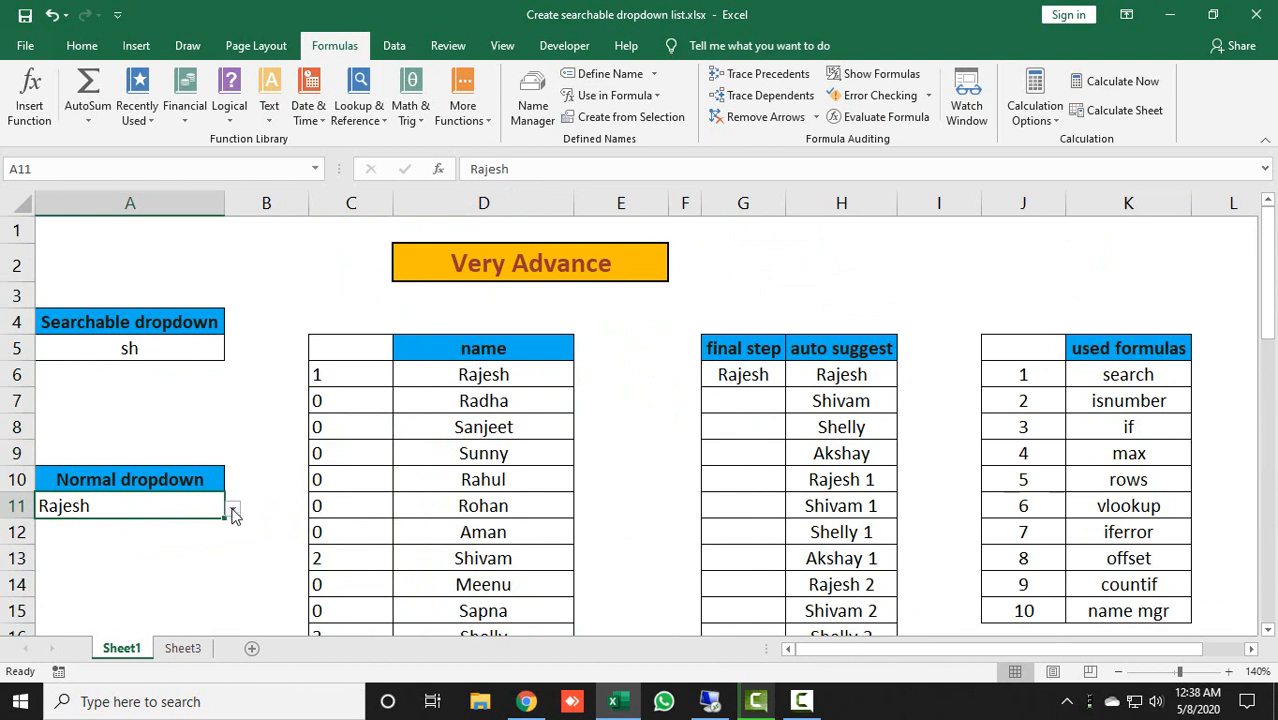
{"action": "left_click", "coordinate": [232, 510]}
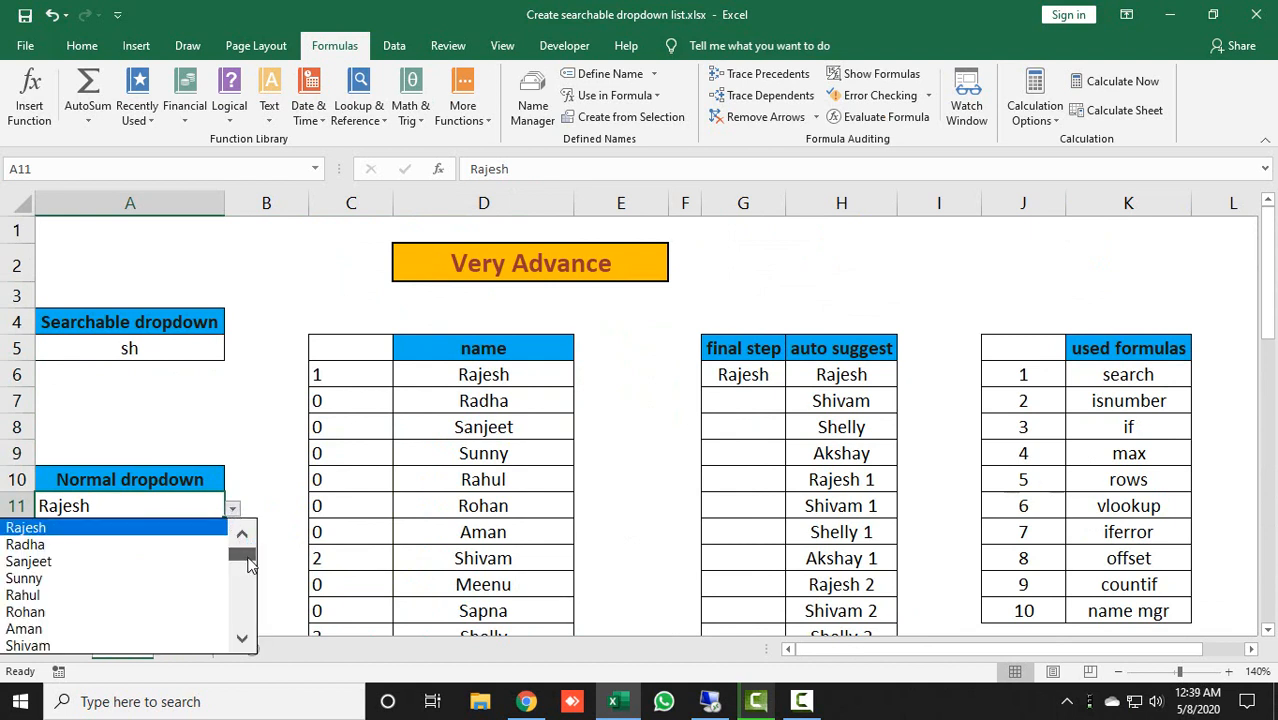
{"action": "left_click_drag", "start_coordinate": [250, 565], "coordinate": [255, 635]}
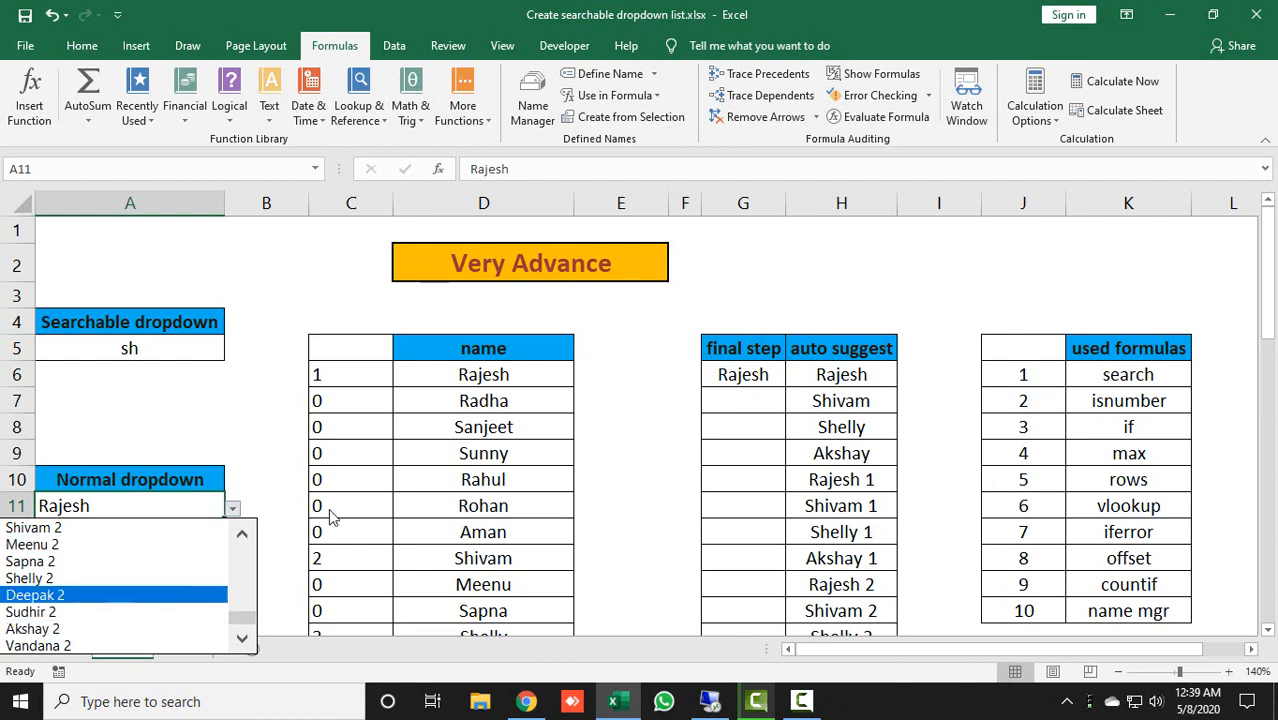
{"action": "left_click_drag", "start_coordinate": [245, 620], "coordinate": [241, 550]}
{"action": "left_click", "coordinate": [143, 580]}
{"action": "left_click", "coordinate": [232, 508]}
{"action": "left_click", "coordinate": [188, 578]}
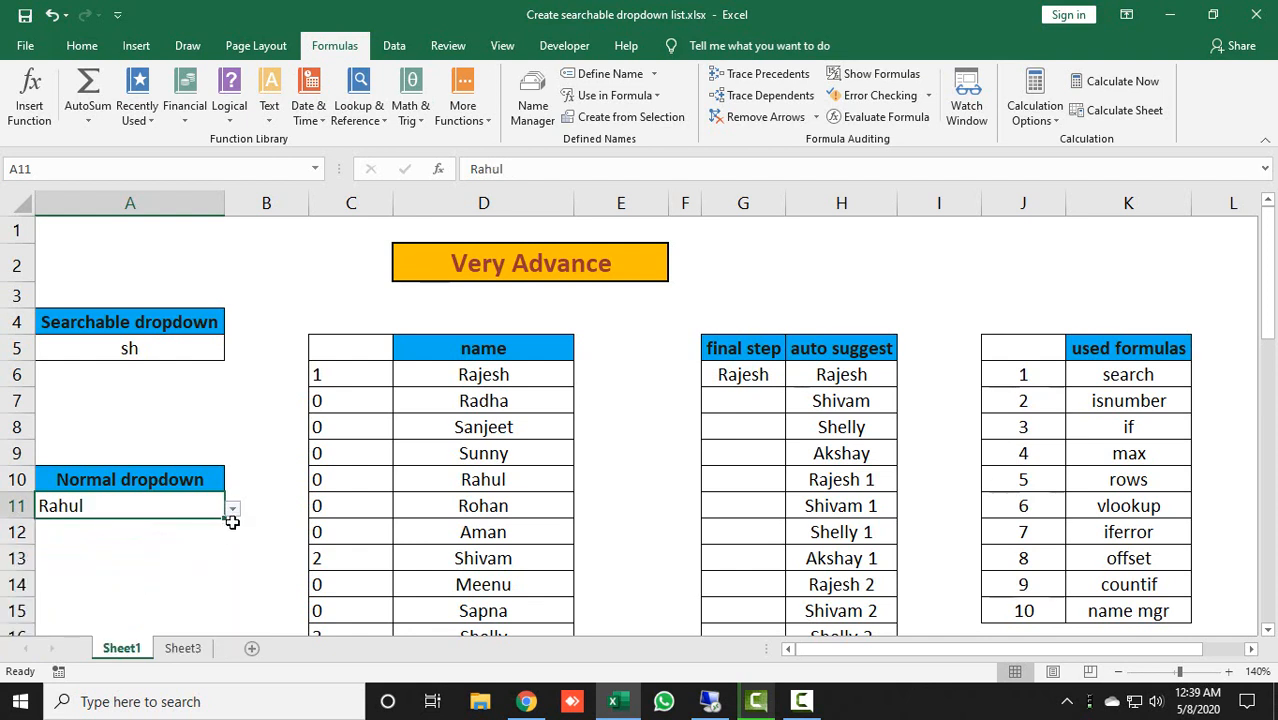
{"action": "left_click", "coordinate": [258, 452]}
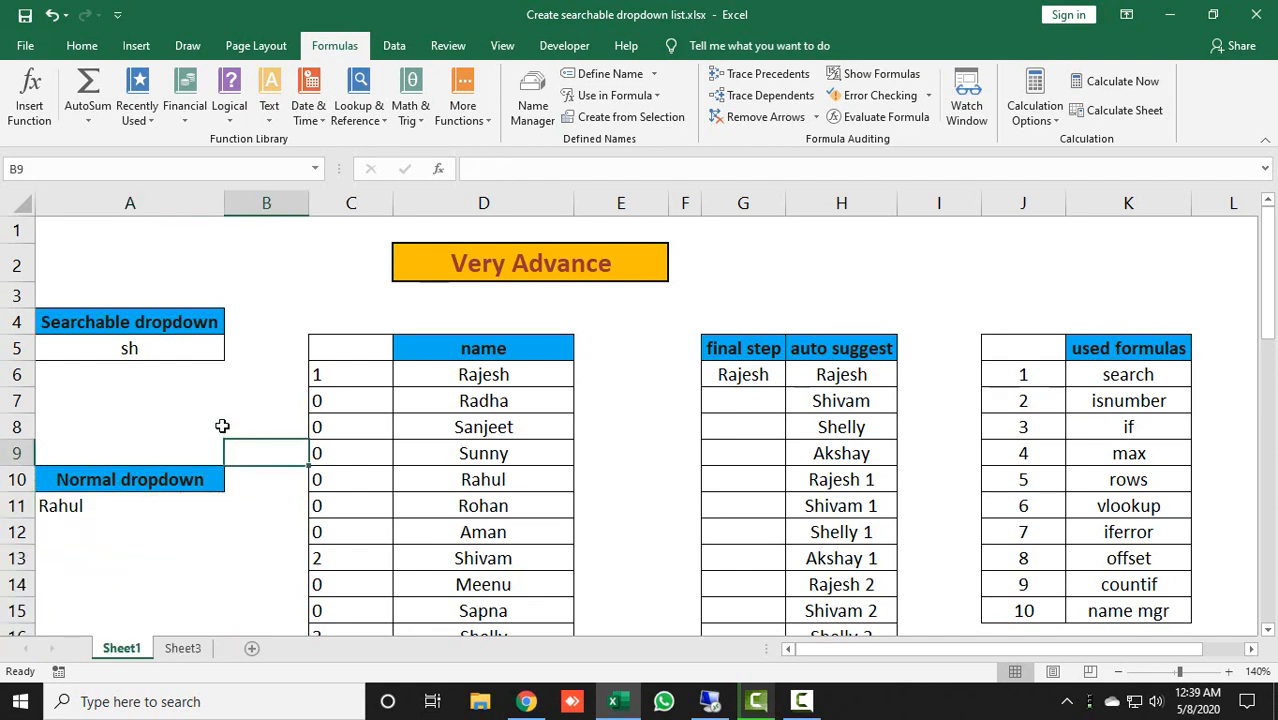
Enter "sa" in the searchable dropdown cell A5 and view its list of suggestions.
{"action": "left_click", "coordinate": [98, 343]}
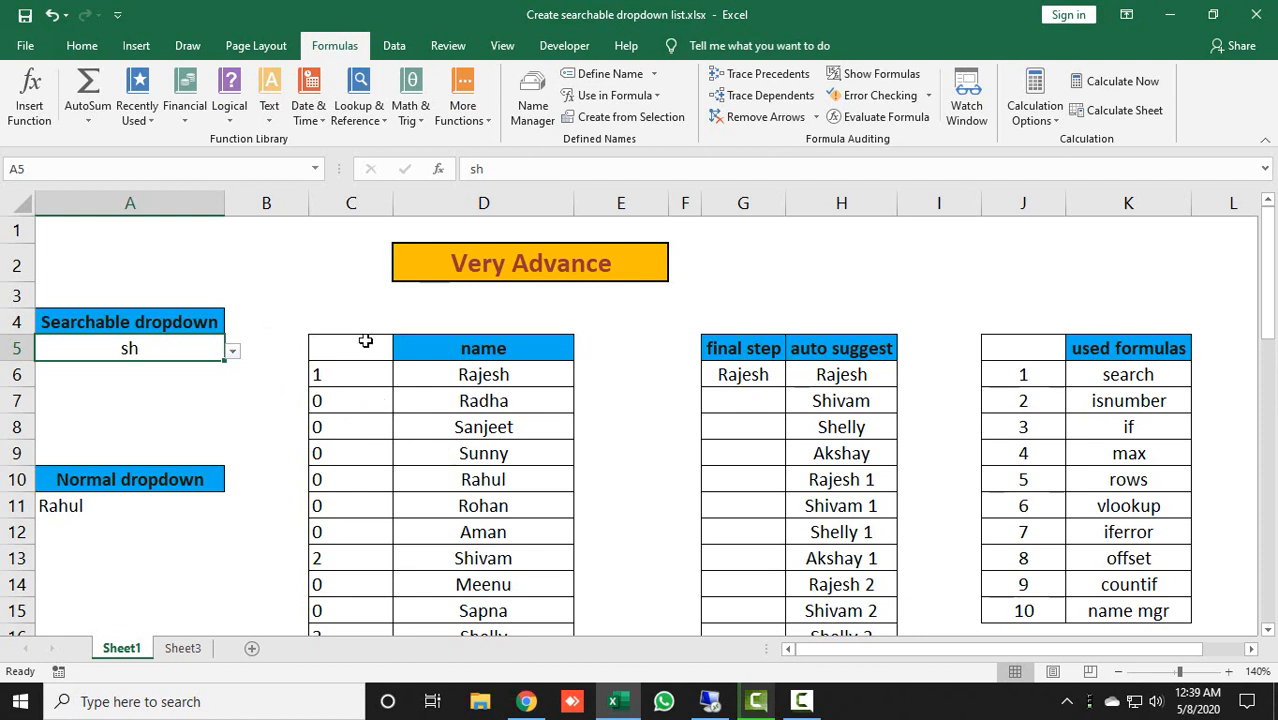
{"action": "type", "text": "sa"}
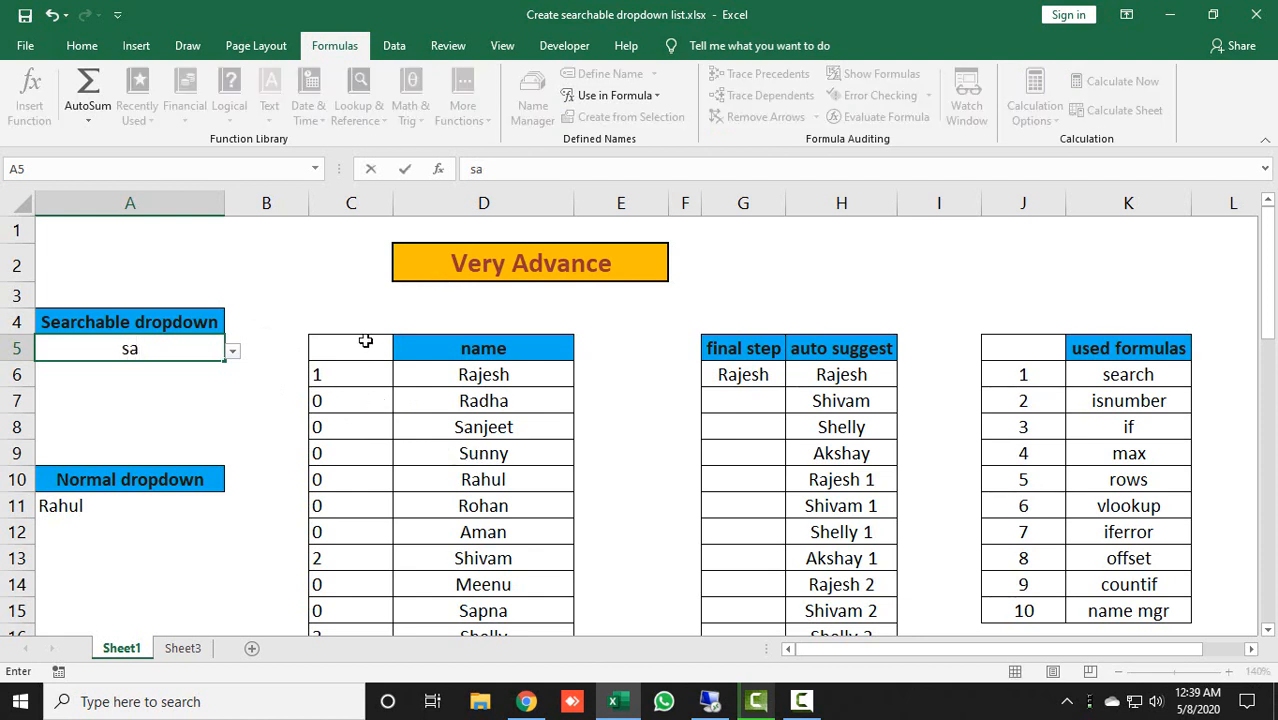
{"action": "key", "text": "Return"}
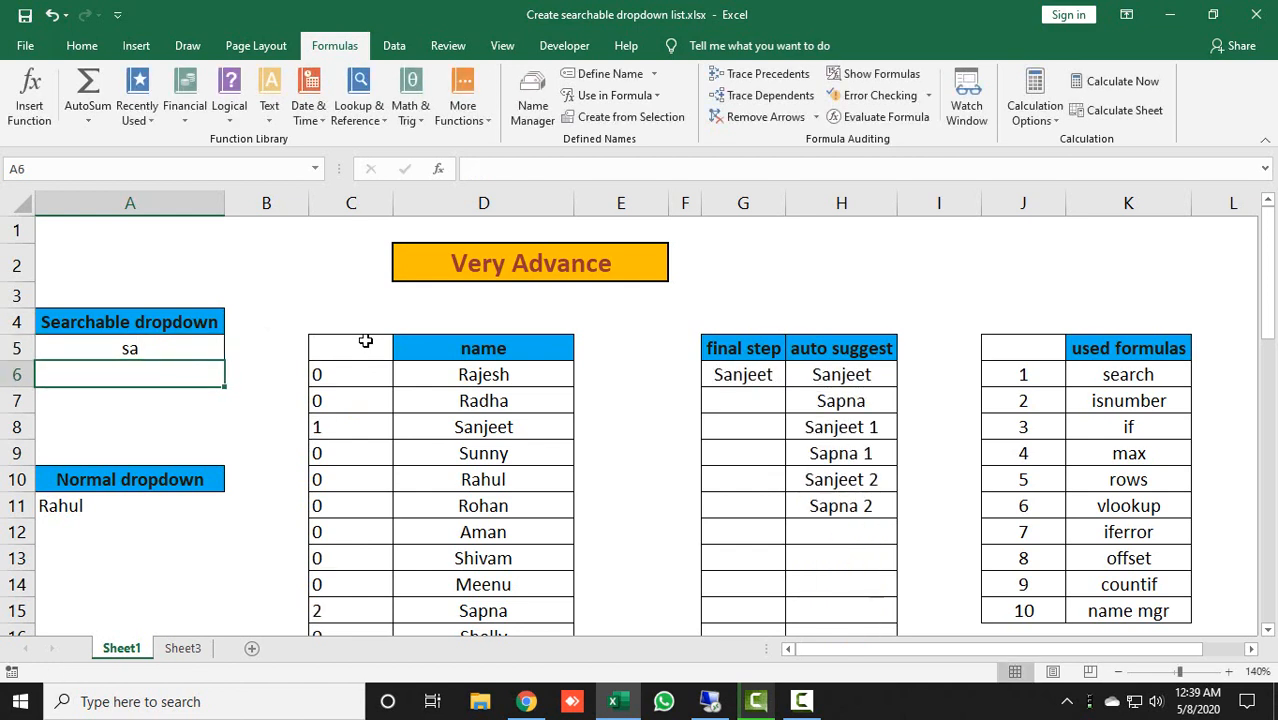
{"action": "key", "text": "Up"}
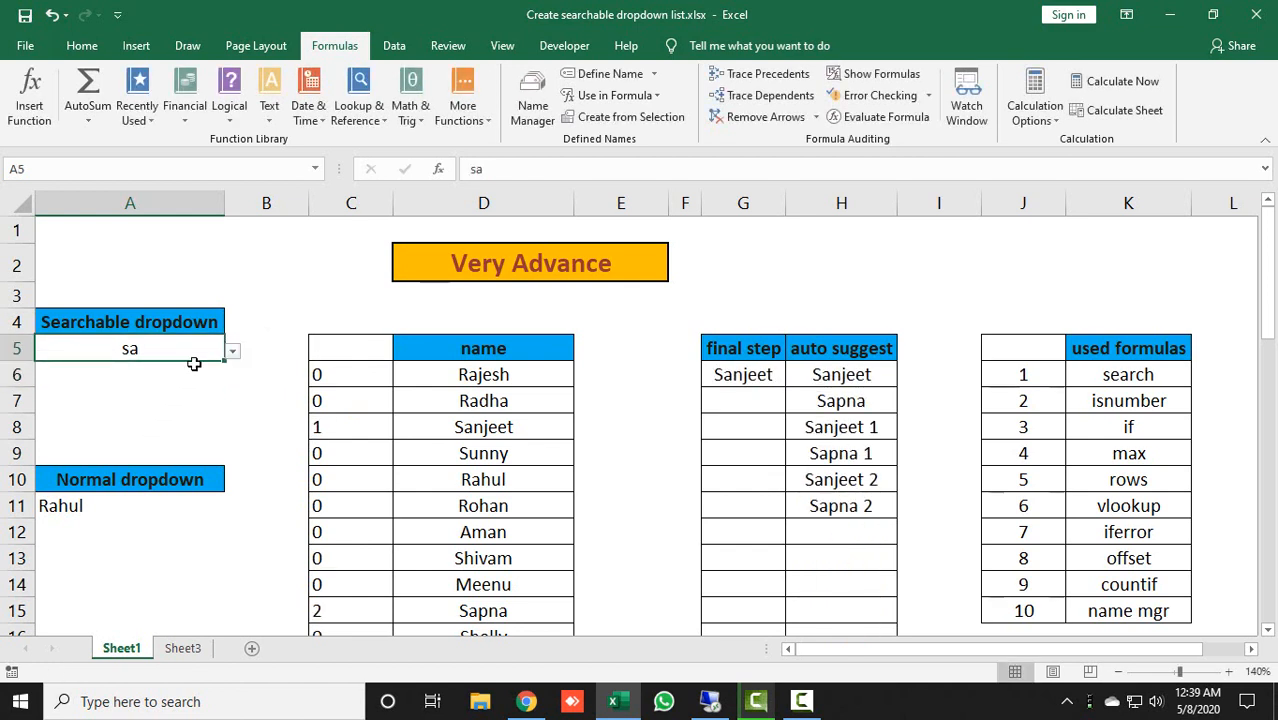
{"action": "left_click", "coordinate": [232, 352]}
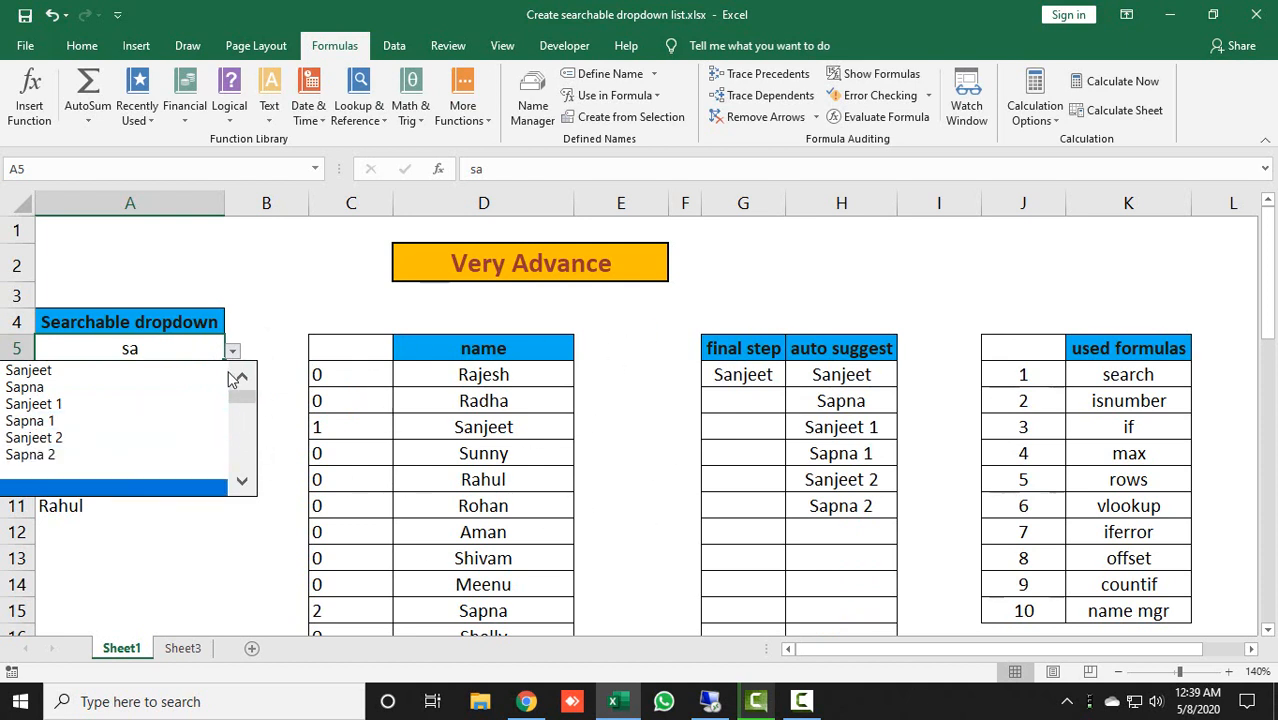
{"action": "left_click", "coordinate": [261, 328]}
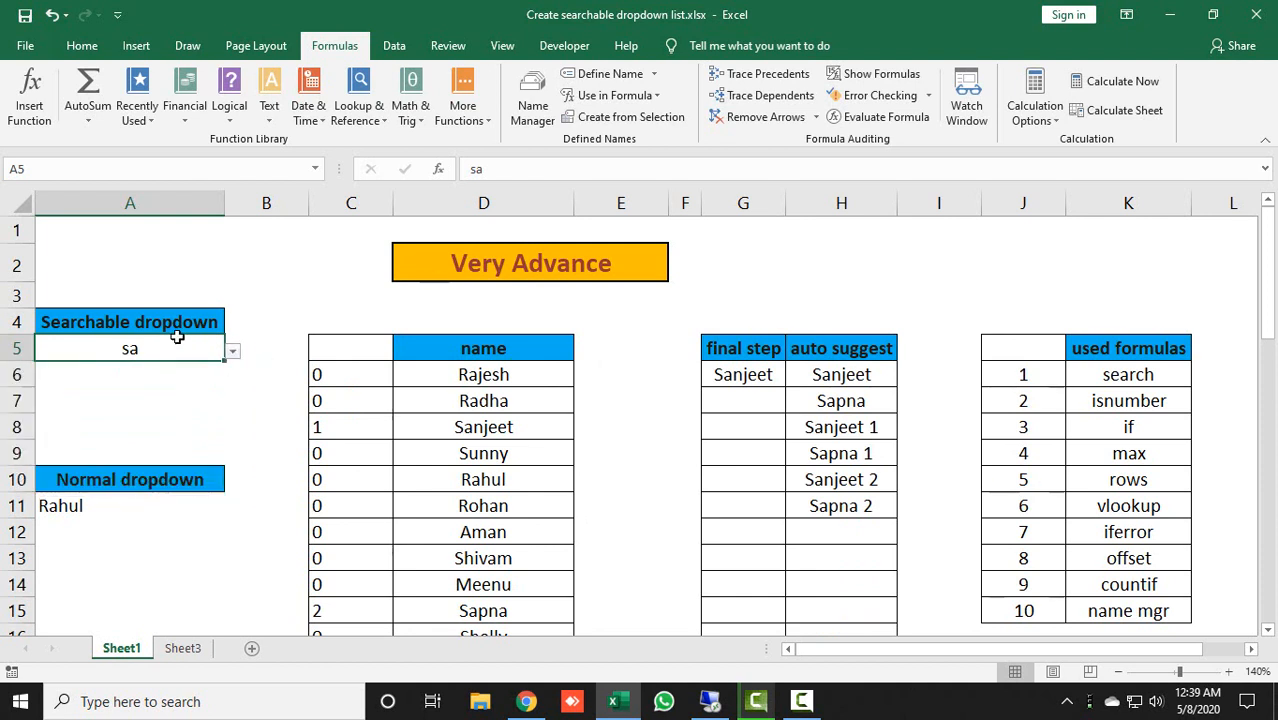
Enter the name from D7 in lowercase in the searchable dropdown cell A5 and view its list of suggestions.
{"action": "type", "text": "radja"}
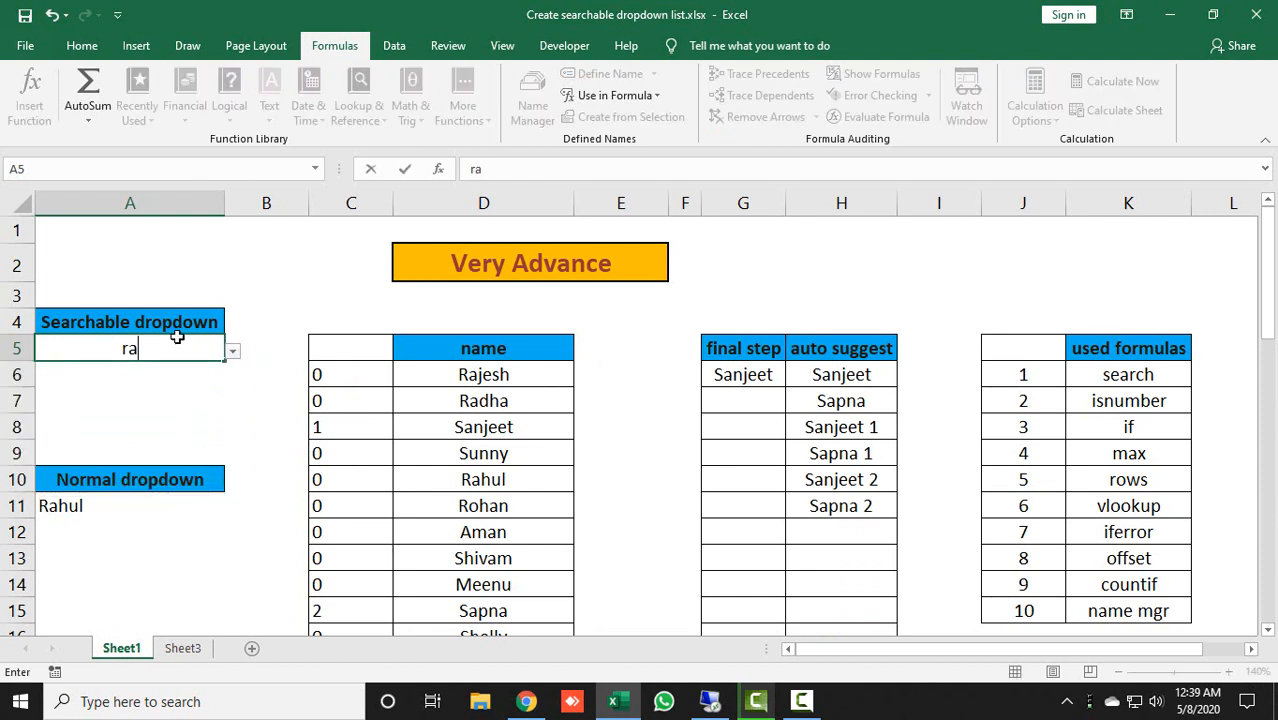
{"action": "key", "text": "BackSpace"}
{"action": "key", "text": "BackSpace"}
{"action": "type", "text": "ha"}
{"action": "key", "text": "Return"}
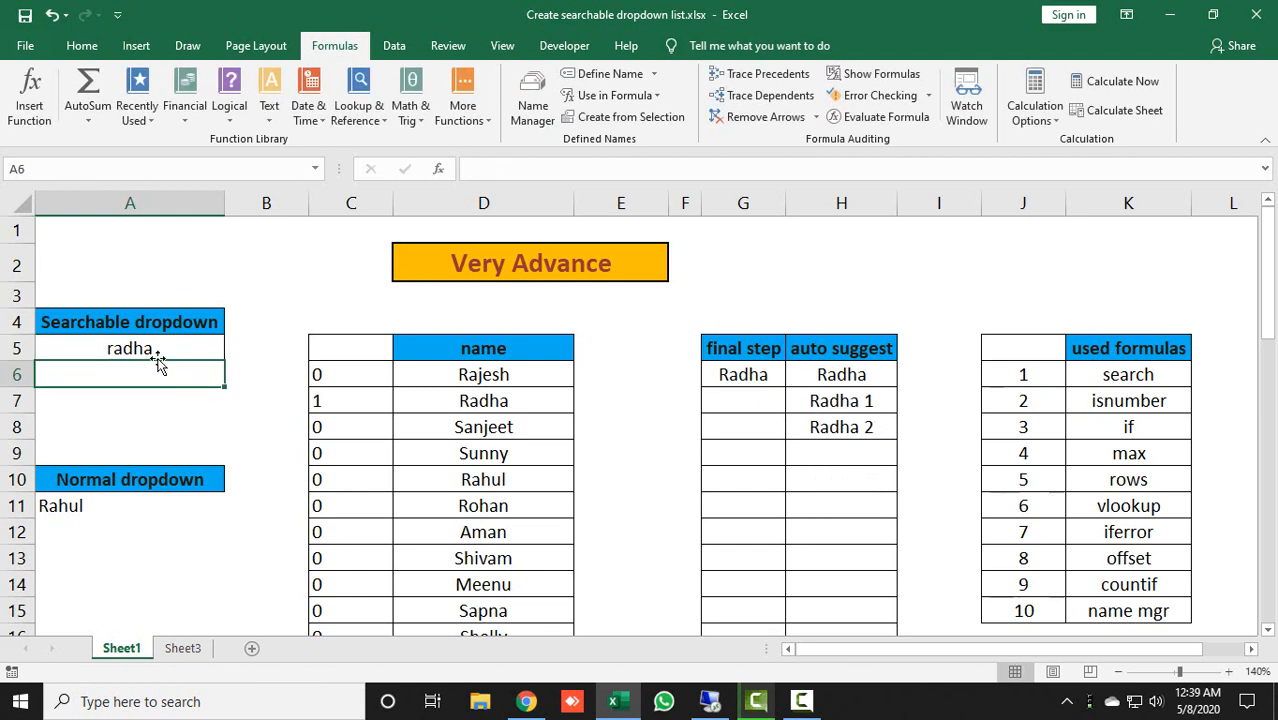
{"action": "left_click", "coordinate": [157, 355]}
{"action": "left_click", "coordinate": [231, 350]}
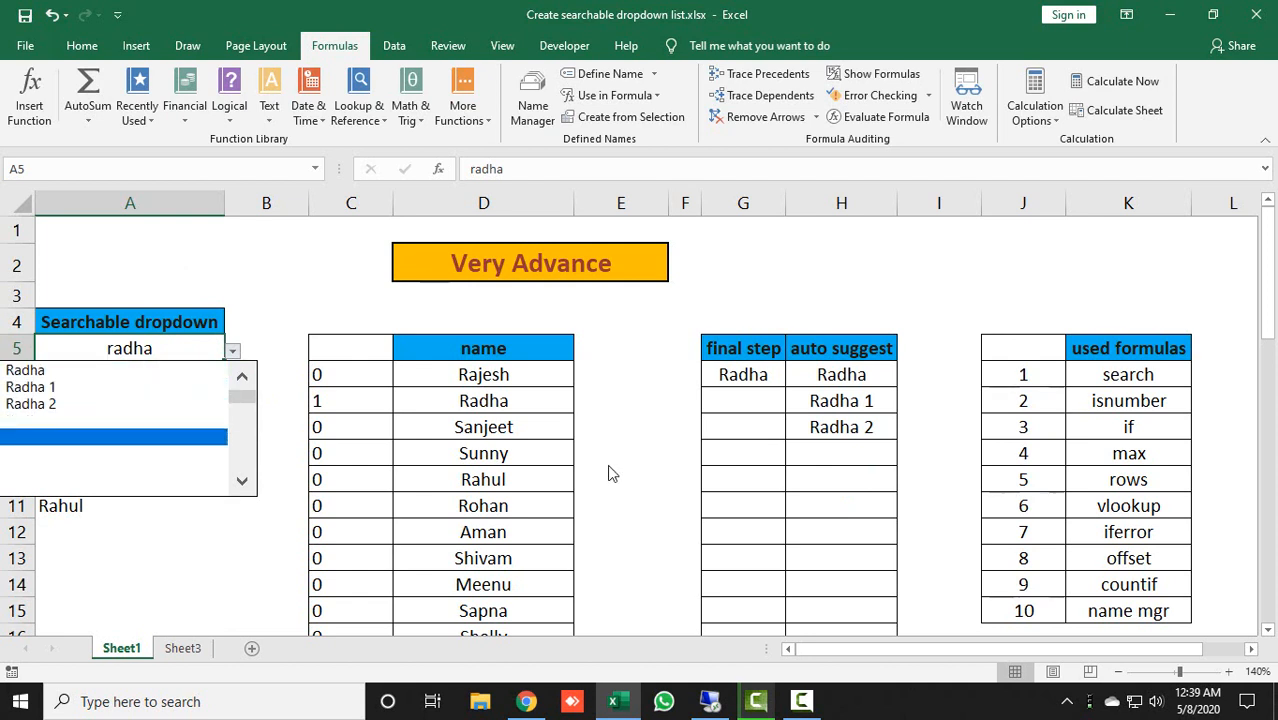
{"action": "left_click", "coordinate": [296, 304]}
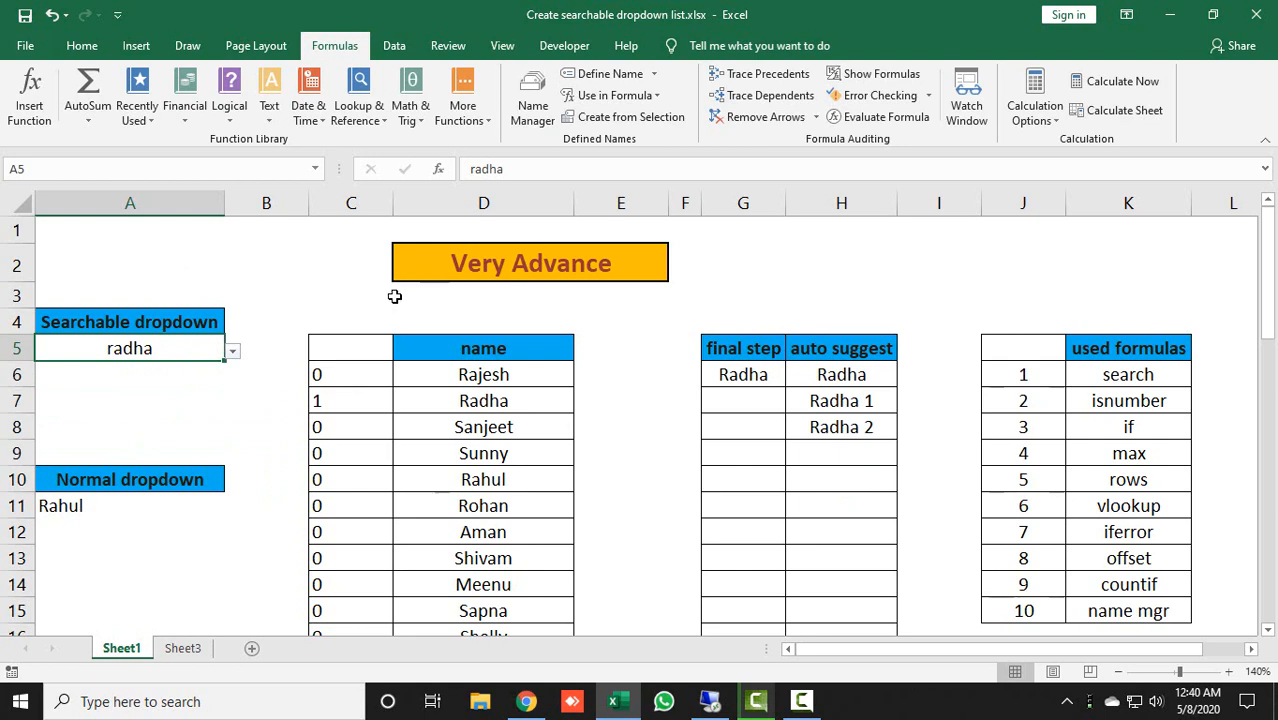
Copy the entire contents of Sheet1 into Sheet3 and enlarge the Sheet3 view to 140%.
{"action": "left_click", "coordinate": [16, 204]}
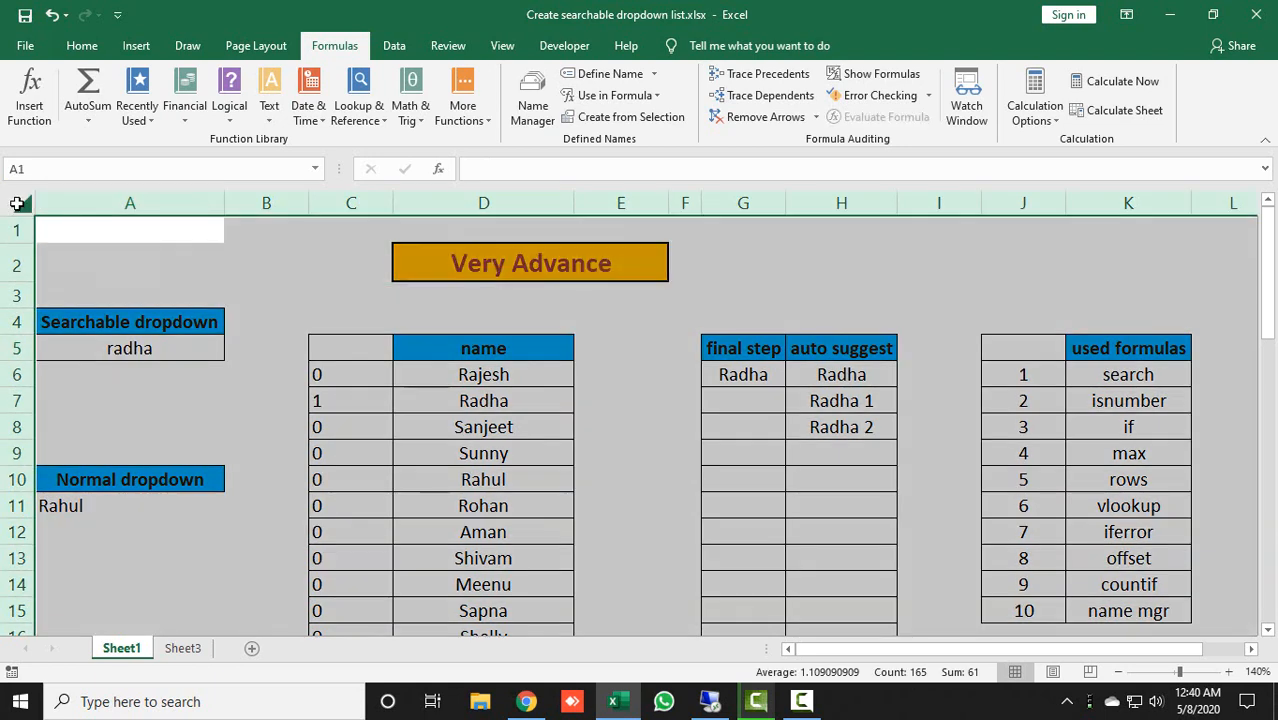
{"action": "key", "text": "ctrl+c"}
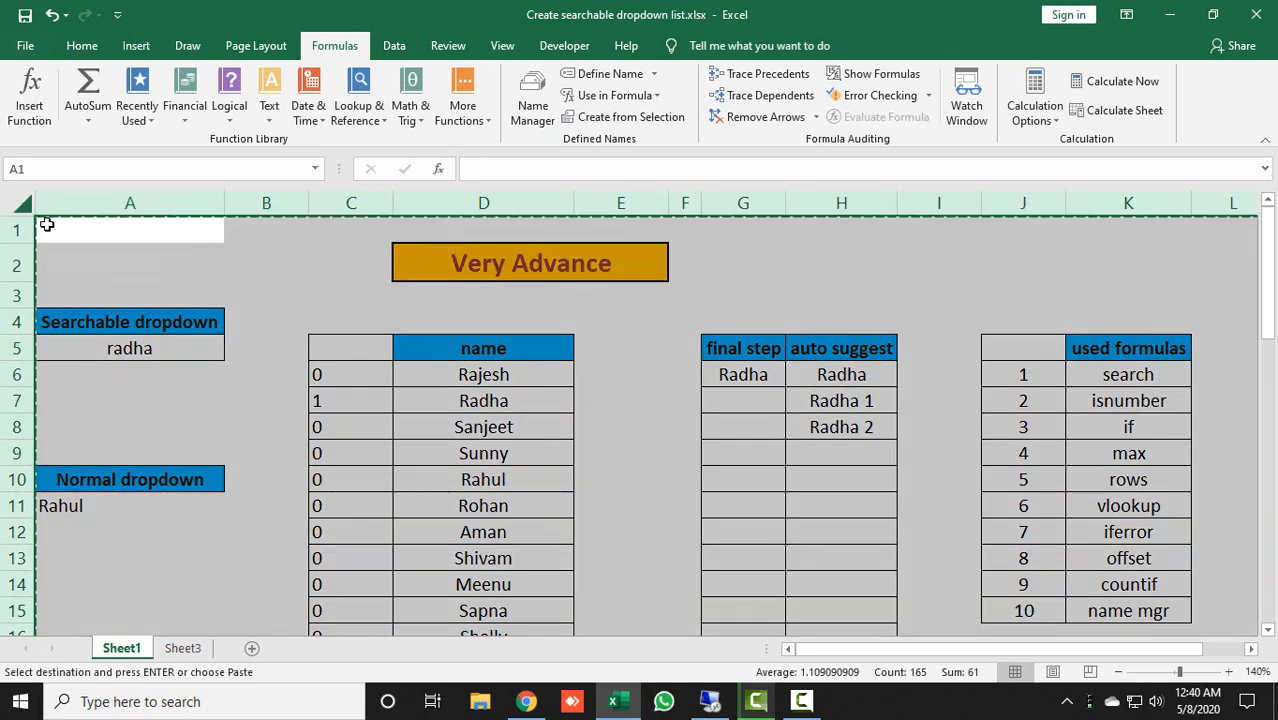
{"action": "left_click", "coordinate": [182, 648]}
{"action": "key", "text": "ctrl+v"}
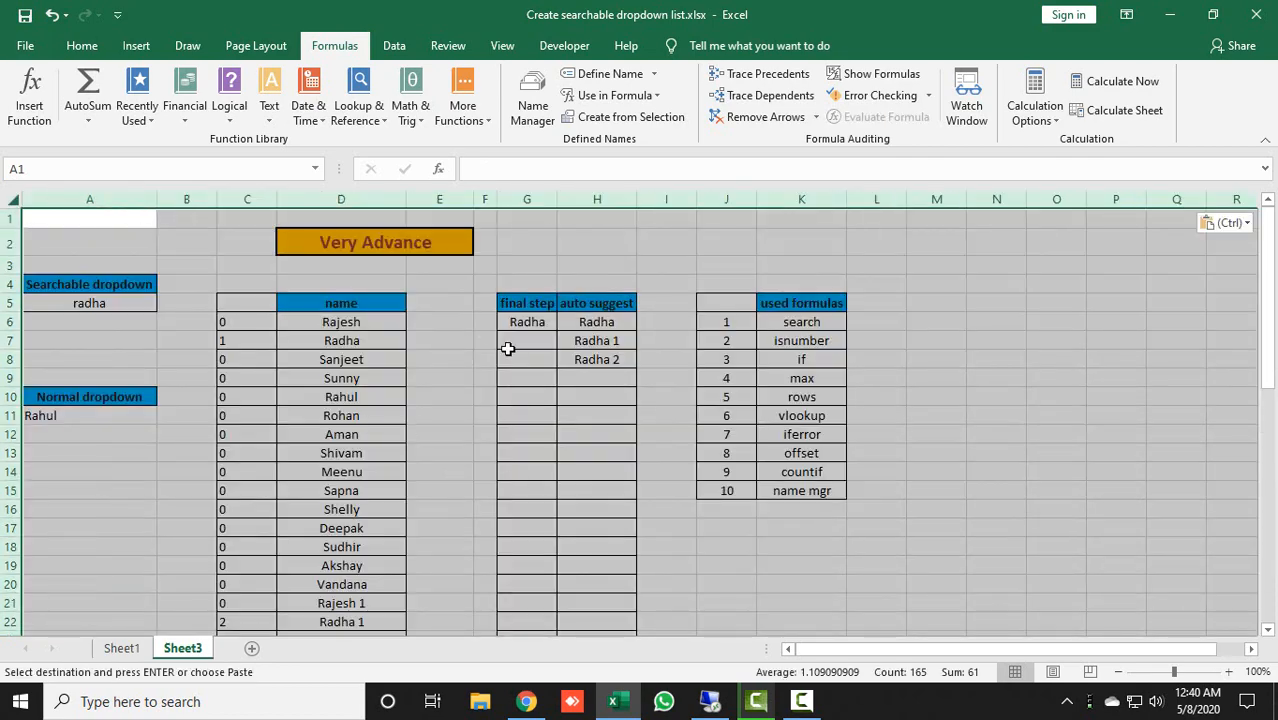
{"action": "left_click", "coordinate": [1230, 674]}
{"action": "left_click", "coordinate": [1230, 674]}
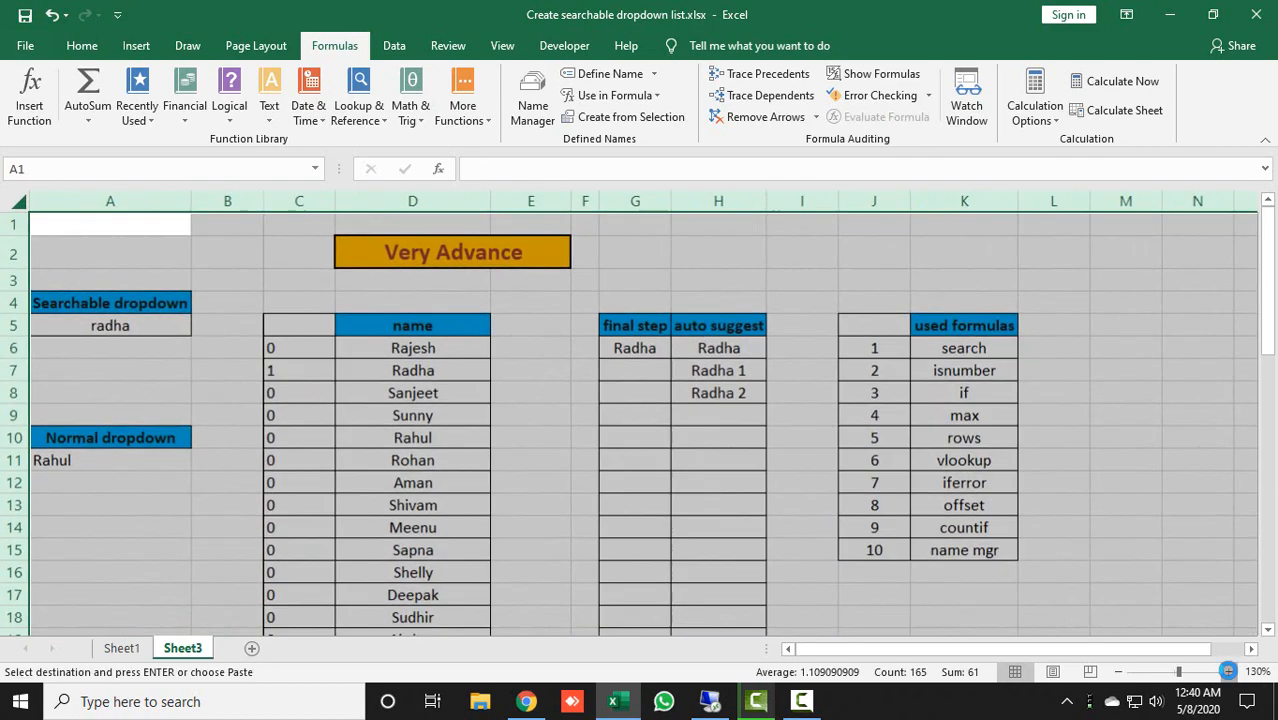
{"action": "left_click", "coordinate": [1230, 674]}
{"action": "left_click", "coordinate": [1230, 674]}
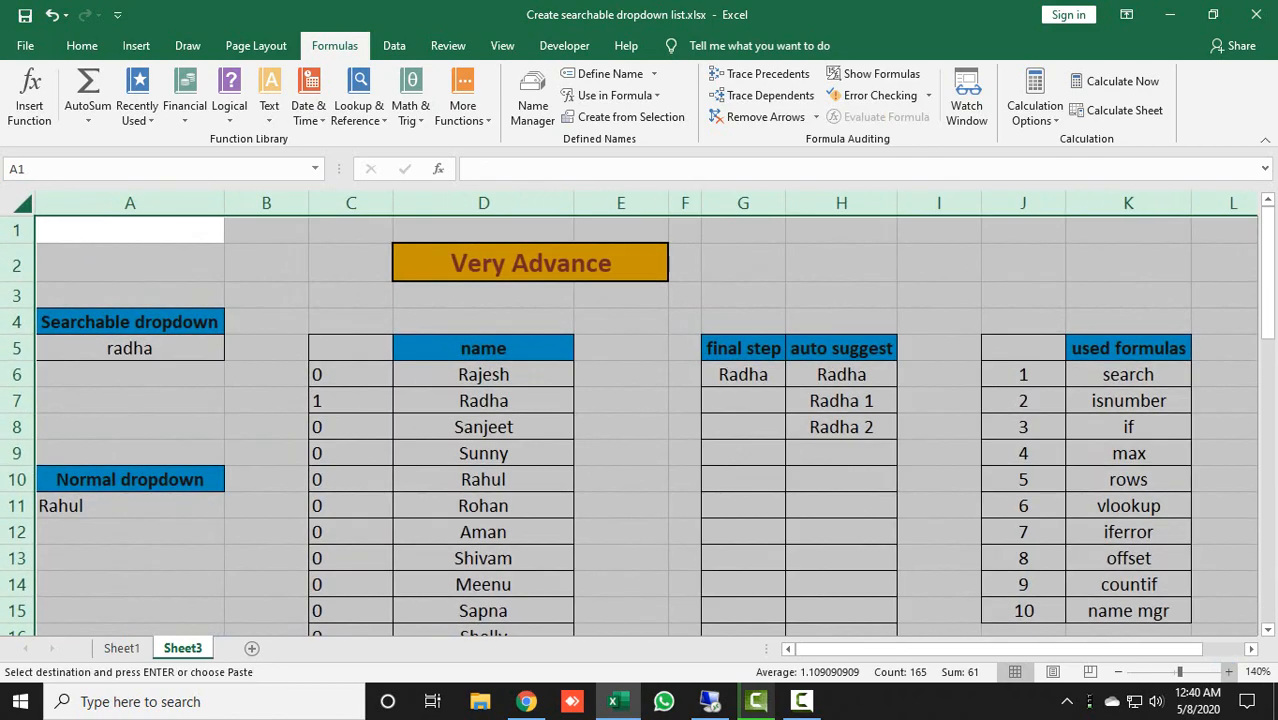
Clear all data validation settings from the searchable dropdown cell A5 on Sheet3.
{"action": "left_click", "coordinate": [217, 406]}
{"action": "left_click", "coordinate": [110, 348]}
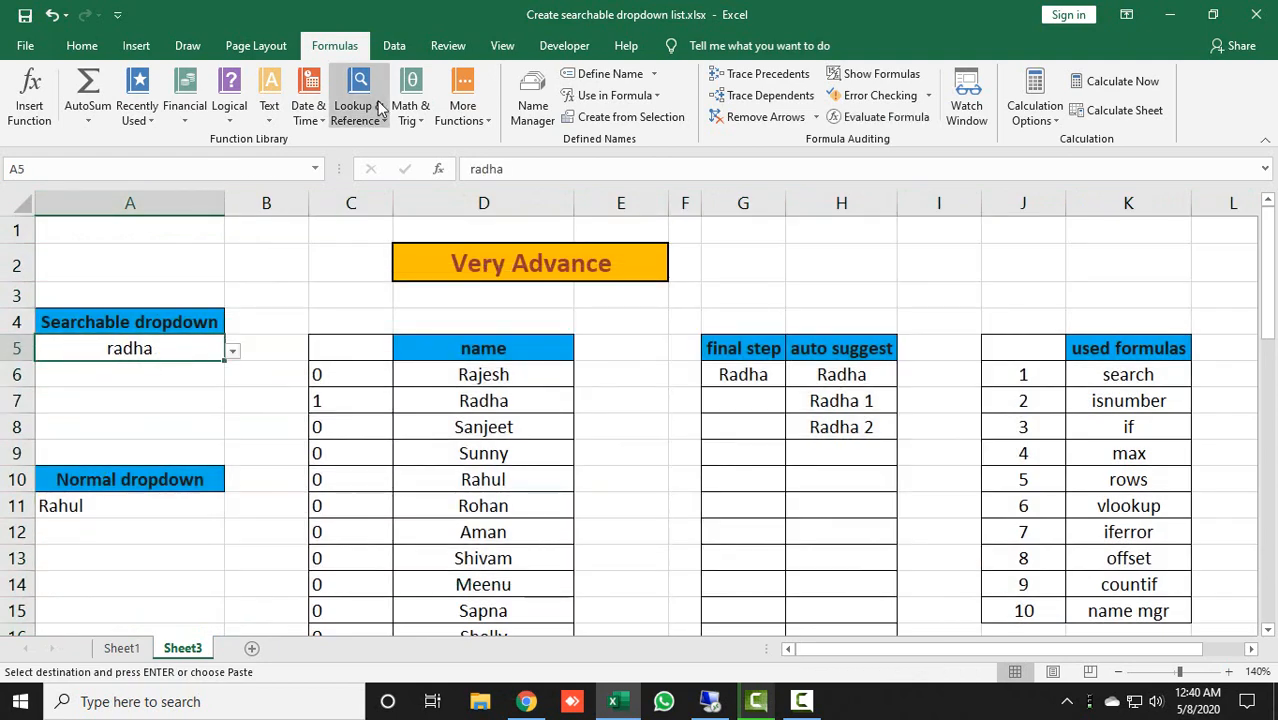
{"action": "left_click", "coordinate": [397, 45]}
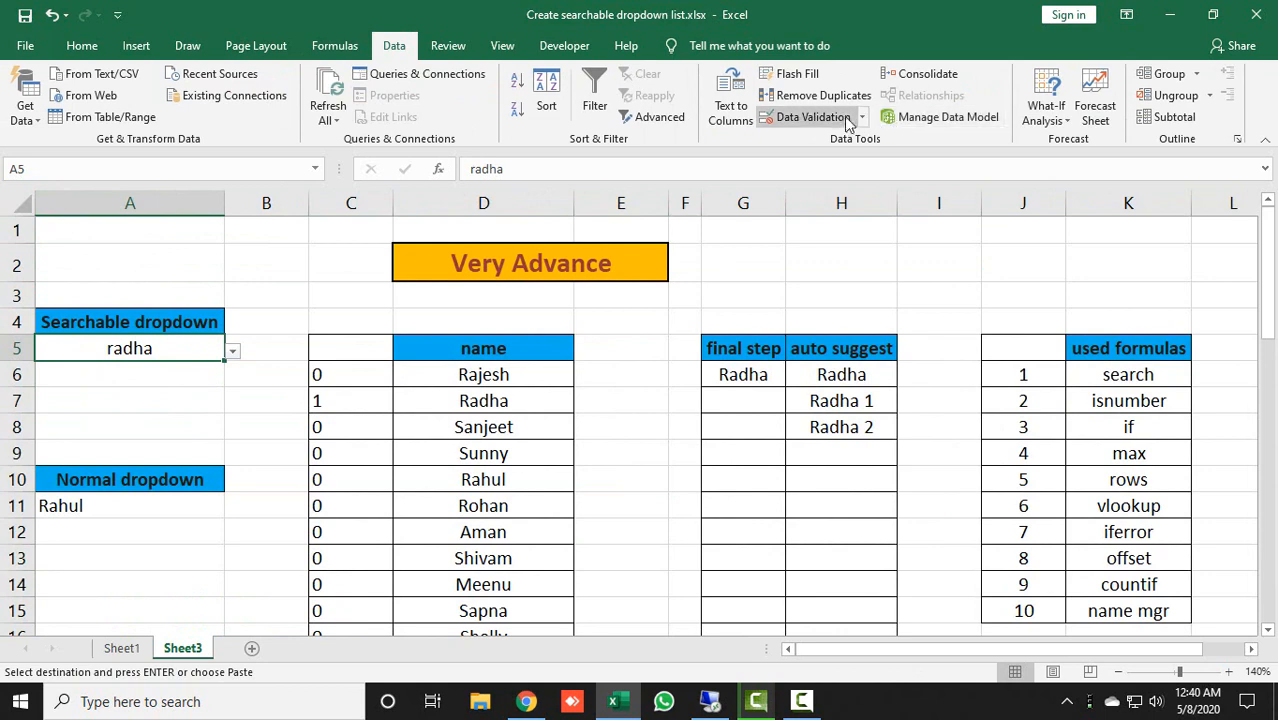
{"action": "left_click", "coordinate": [812, 117]}
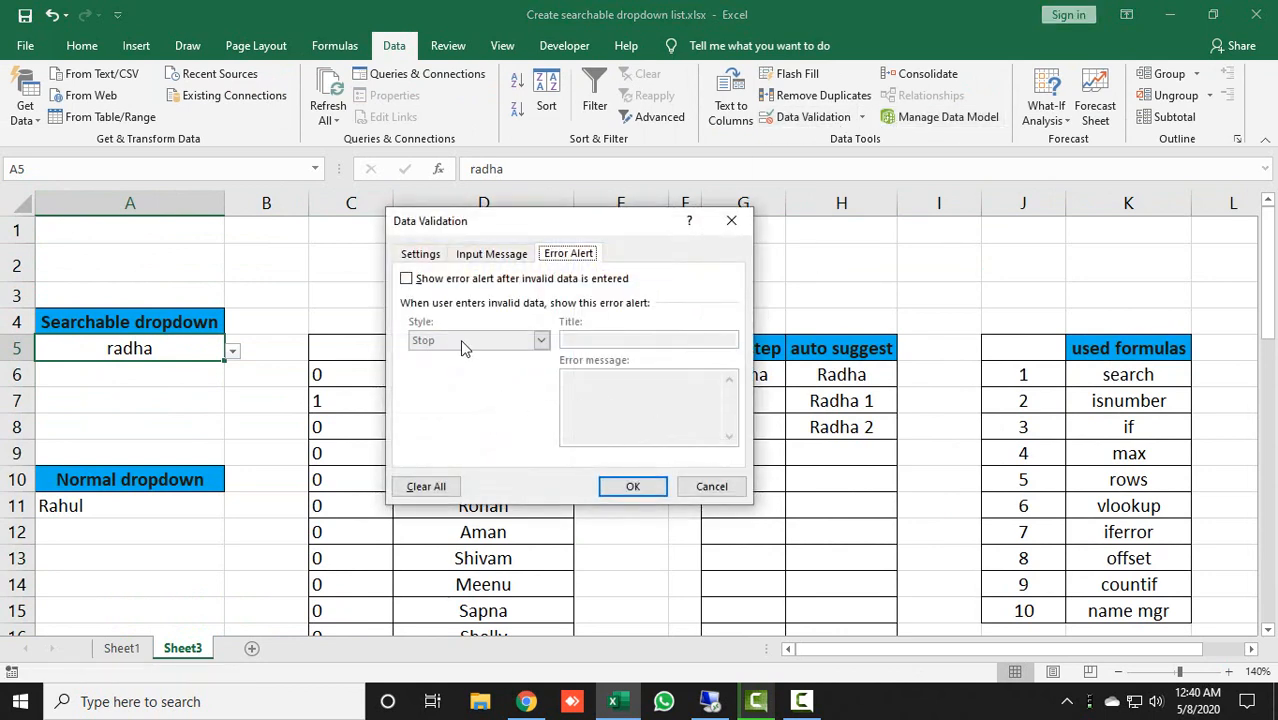
{"action": "left_click", "coordinate": [420, 253]}
{"action": "left_click", "coordinate": [416, 452]}
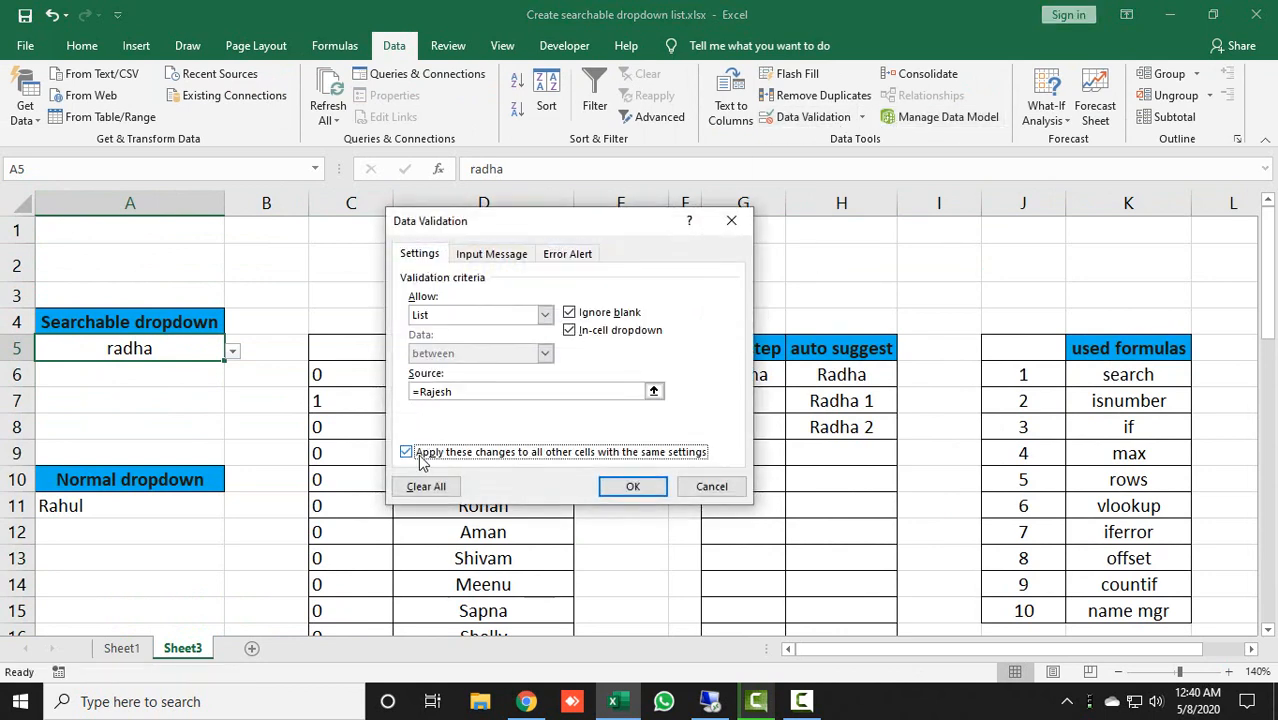
{"action": "left_click", "coordinate": [424, 486]}
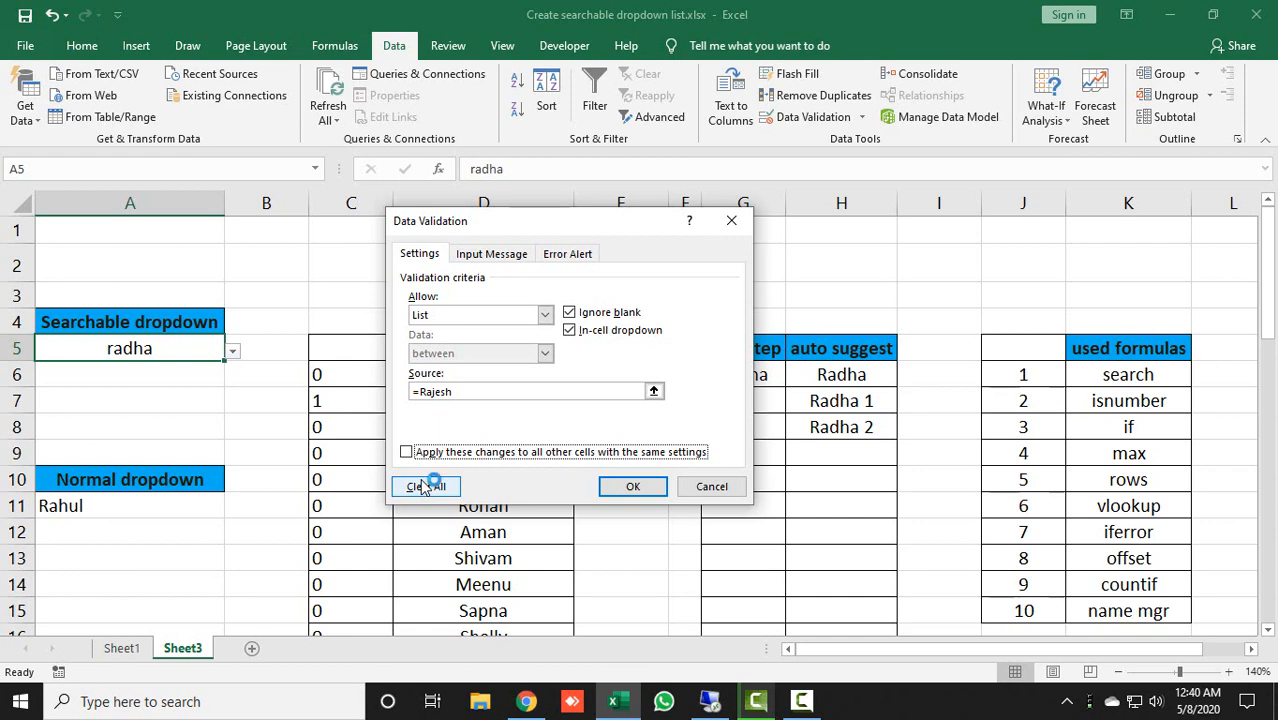
{"action": "left_click", "coordinate": [622, 488]}
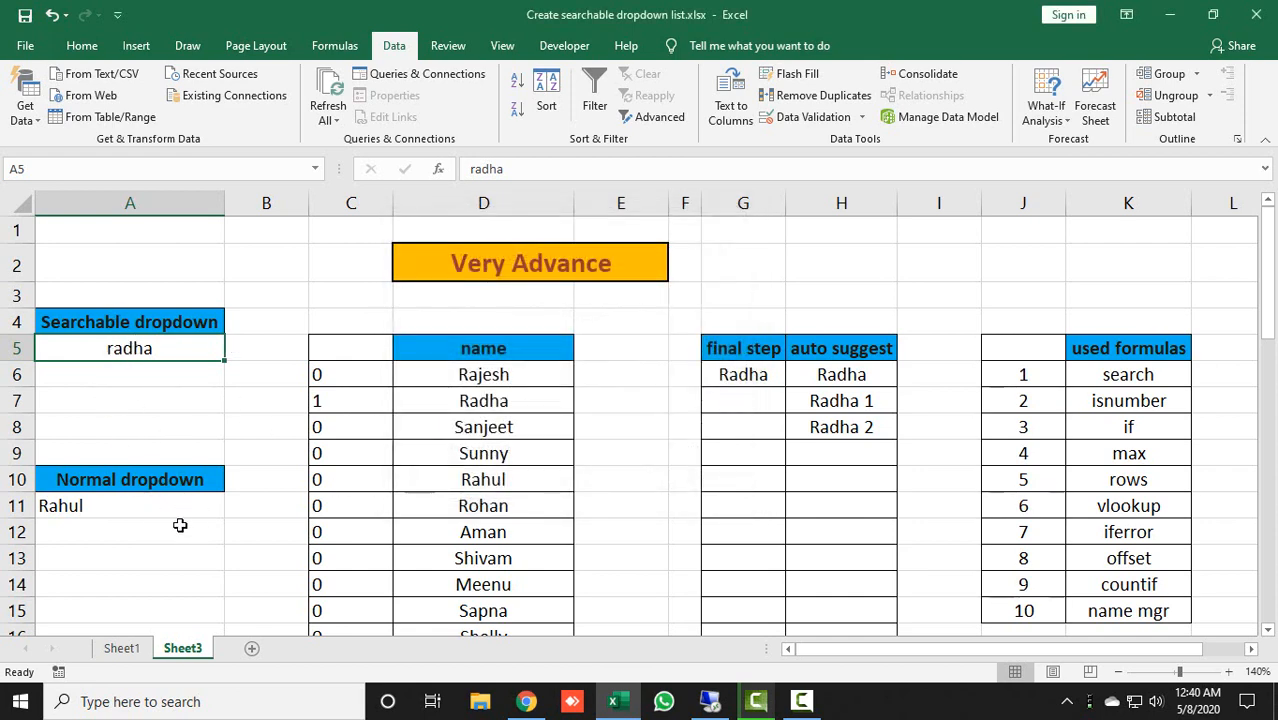
Clear all contents and formatting from the normal dropdown block A10:A12 on Sheet3.
{"action": "left_click_drag", "start_coordinate": [108, 476], "coordinate": [105, 533]}
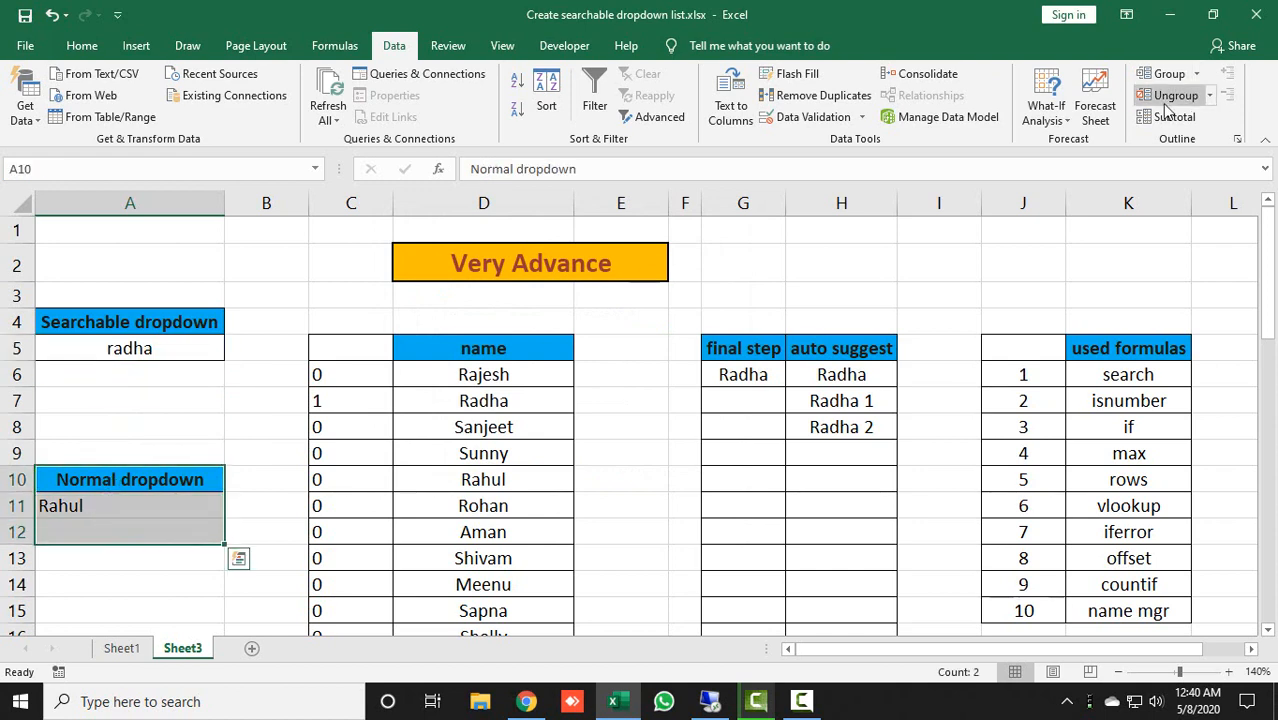
{"action": "left_click", "coordinate": [82, 45]}
{"action": "left_click", "coordinate": [1097, 116]}
{"action": "left_click", "coordinate": [1110, 137]}
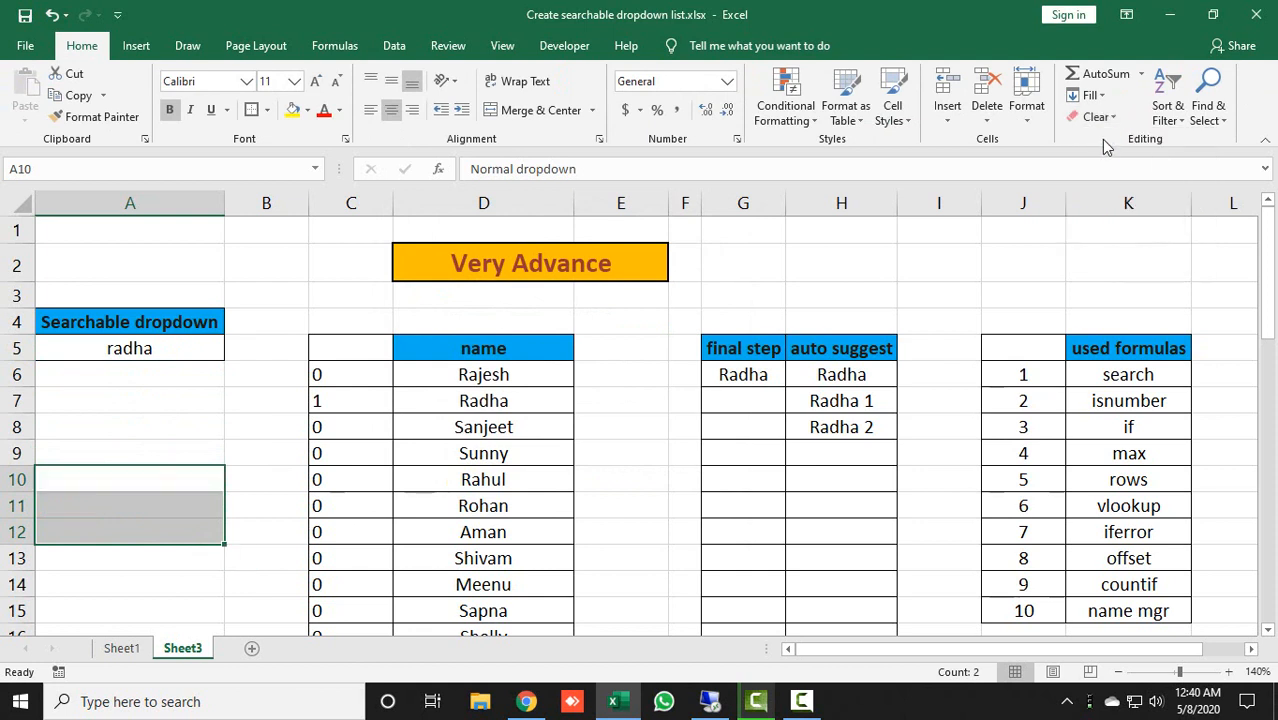
{"action": "left_click", "coordinate": [174, 400]}
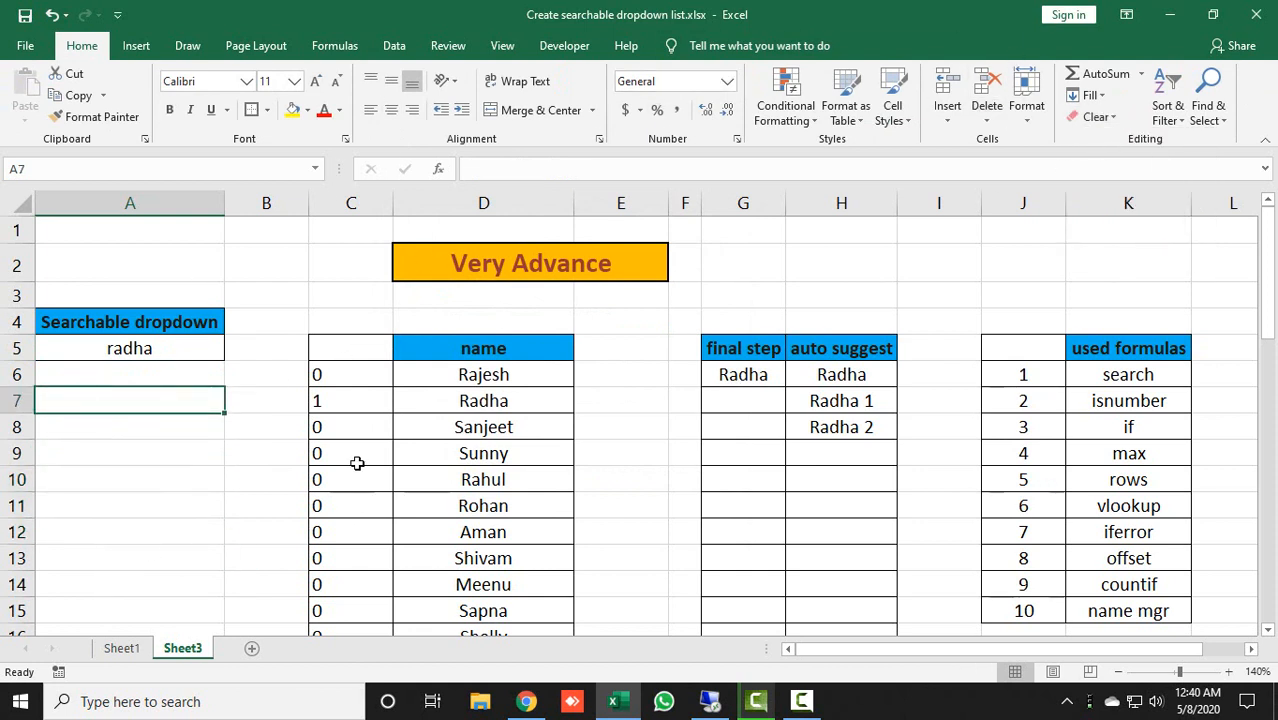
Delete the helper formulas and names in C6:D50 on Sheet3, keeping the header row.
{"action": "left_click", "coordinate": [355, 376]}
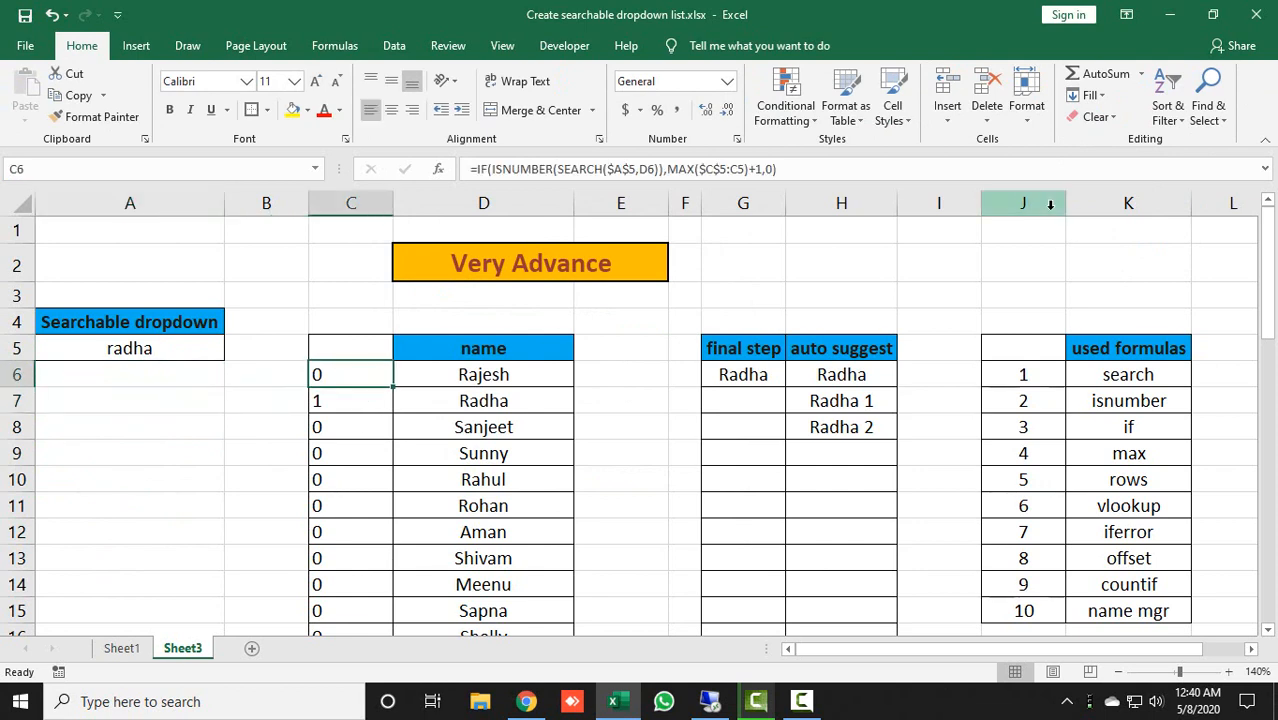
{"action": "key", "text": "shift+Right"}
{"action": "key", "text": "ctrl+shift+Down"}
{"action": "key", "text": "Delete"}
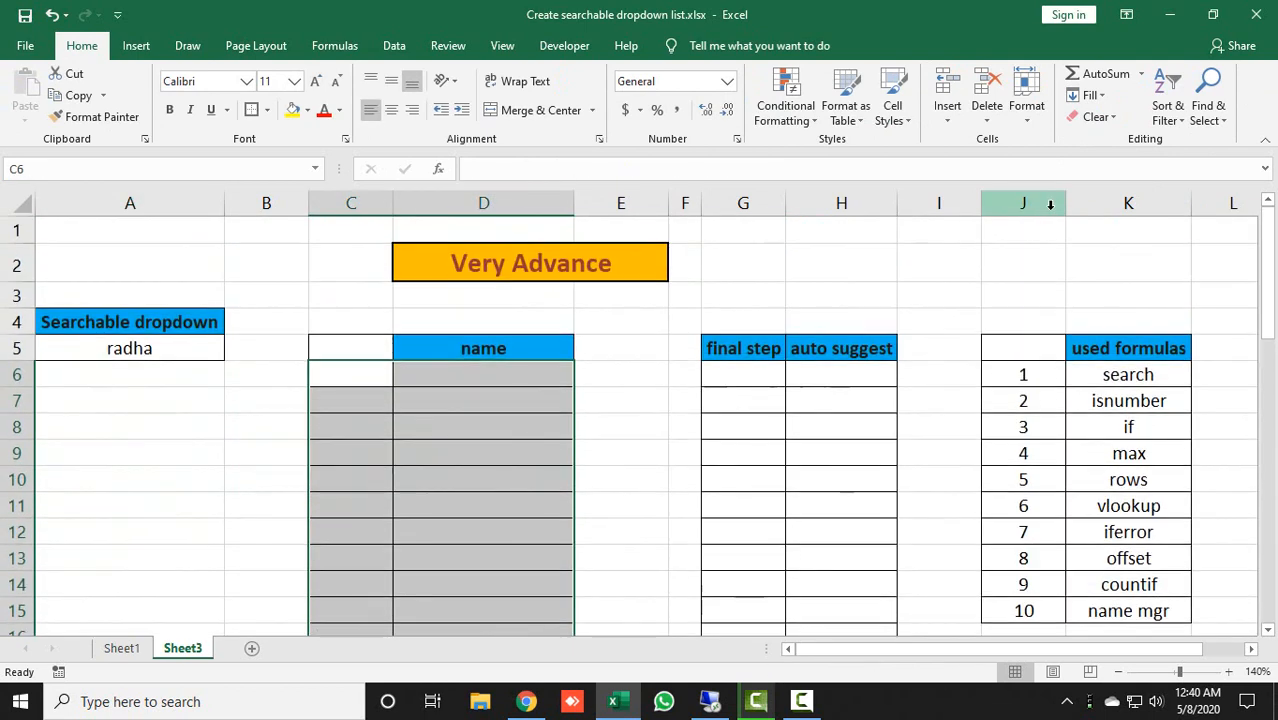
Undo the deletion in C6:D50 and delete only the helper formulas in column C from C6 down.
{"action": "key", "text": "Right"}
{"action": "key", "text": "Left"}
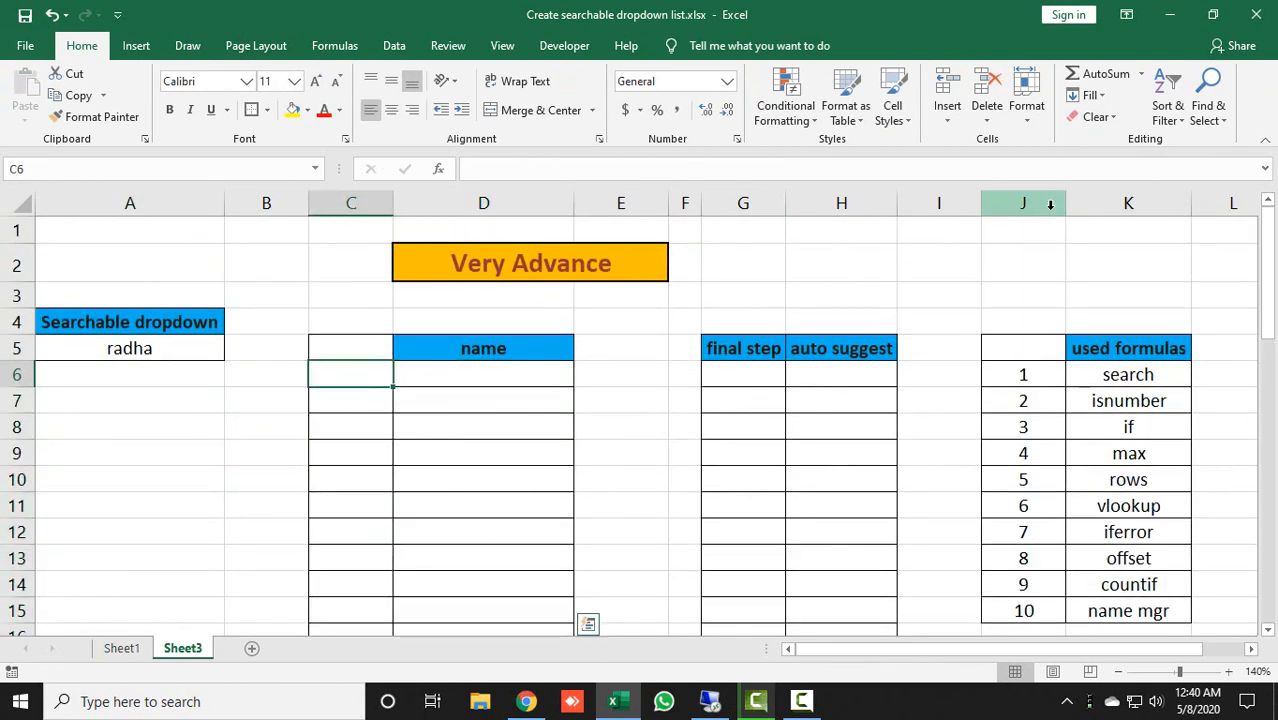
{"action": "key", "text": "ctrl+z"}
{"action": "key", "text": "ctrl+shift+Down"}
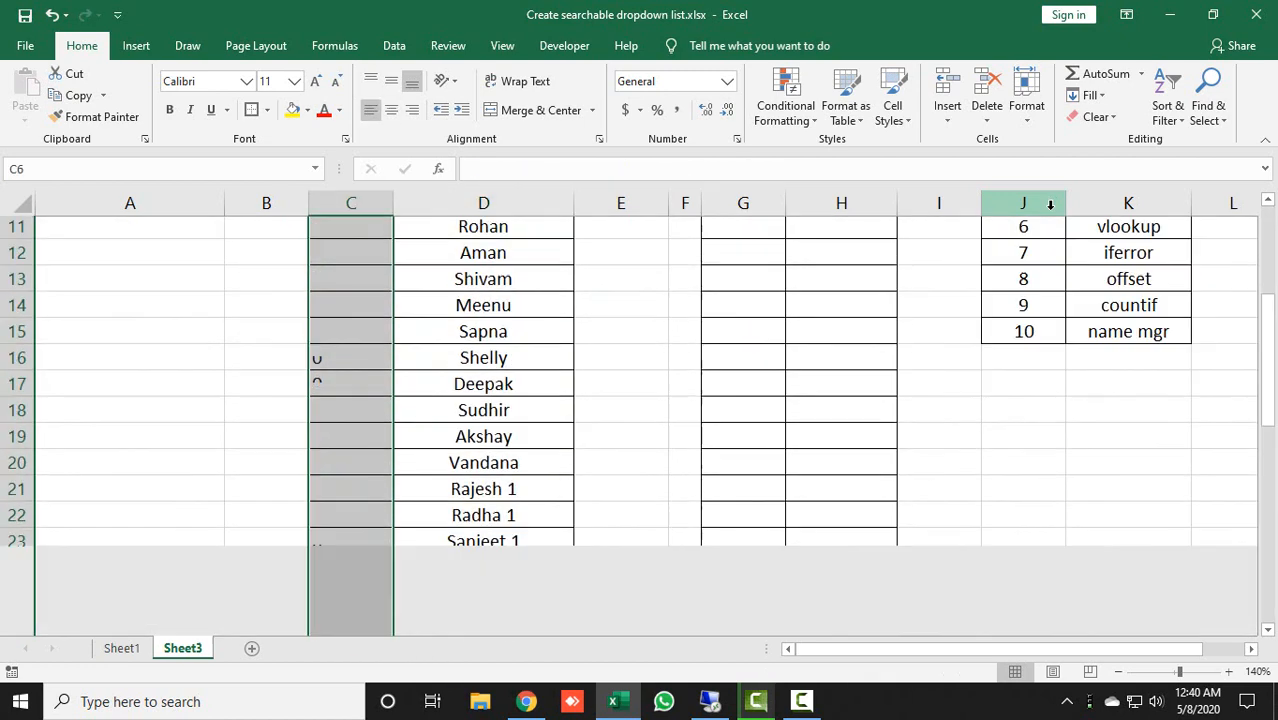
{"action": "key", "text": "Delete"}
Delete all contents below the final step and auto suggest headers in columns G and H, starting at row 6.
{"action": "key", "text": "Right"}
{"action": "key", "text": "Right"}
{"action": "key", "text": "Right"}
{"action": "key", "text": "Right"}
{"action": "key", "text": "shift+Right"}
{"action": "key", "text": "ctrl+shift+Down"}
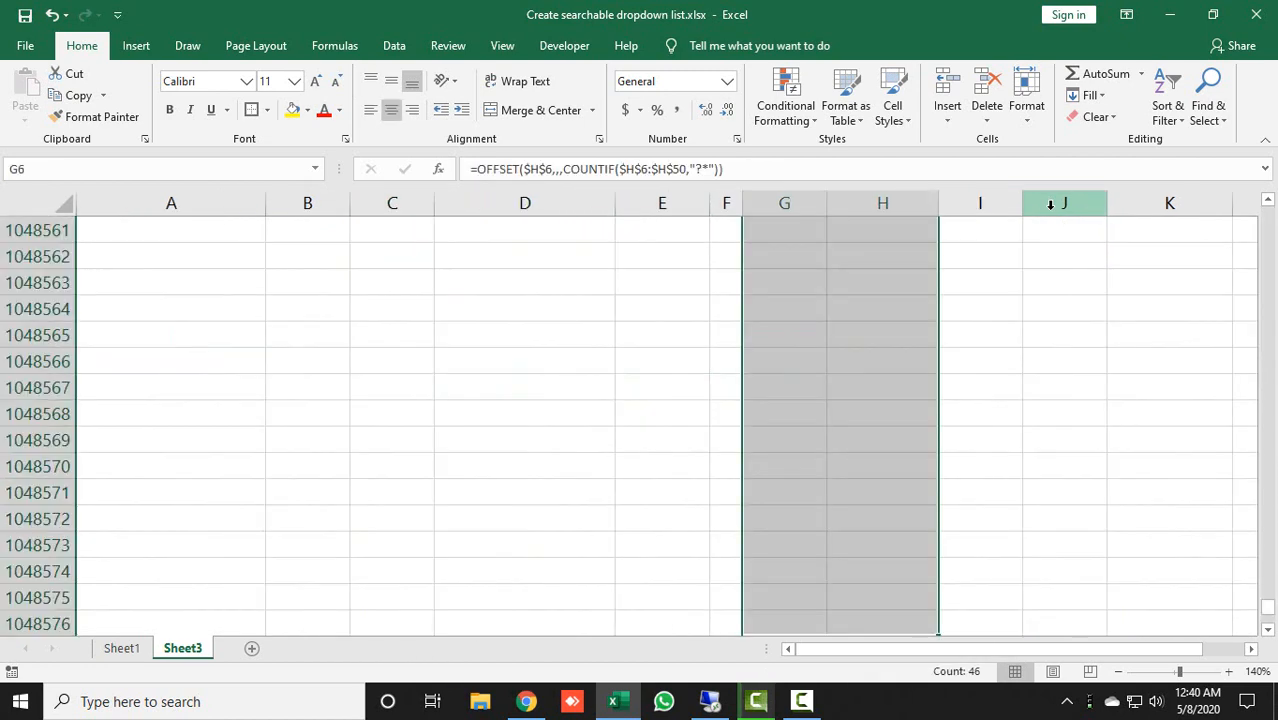
{"action": "key", "text": "Delete"}
Review the search cell A5, the emptied helper column C and the name list in column D on Sheet3.
{"action": "key", "text": "Up"}
{"action": "key", "text": "Left"}
{"action": "key", "text": "Left"}
{"action": "key", "text": "Left"}
{"action": "key", "text": "Left"}
{"action": "key", "text": "Left"}
{"action": "key", "text": "Left"}
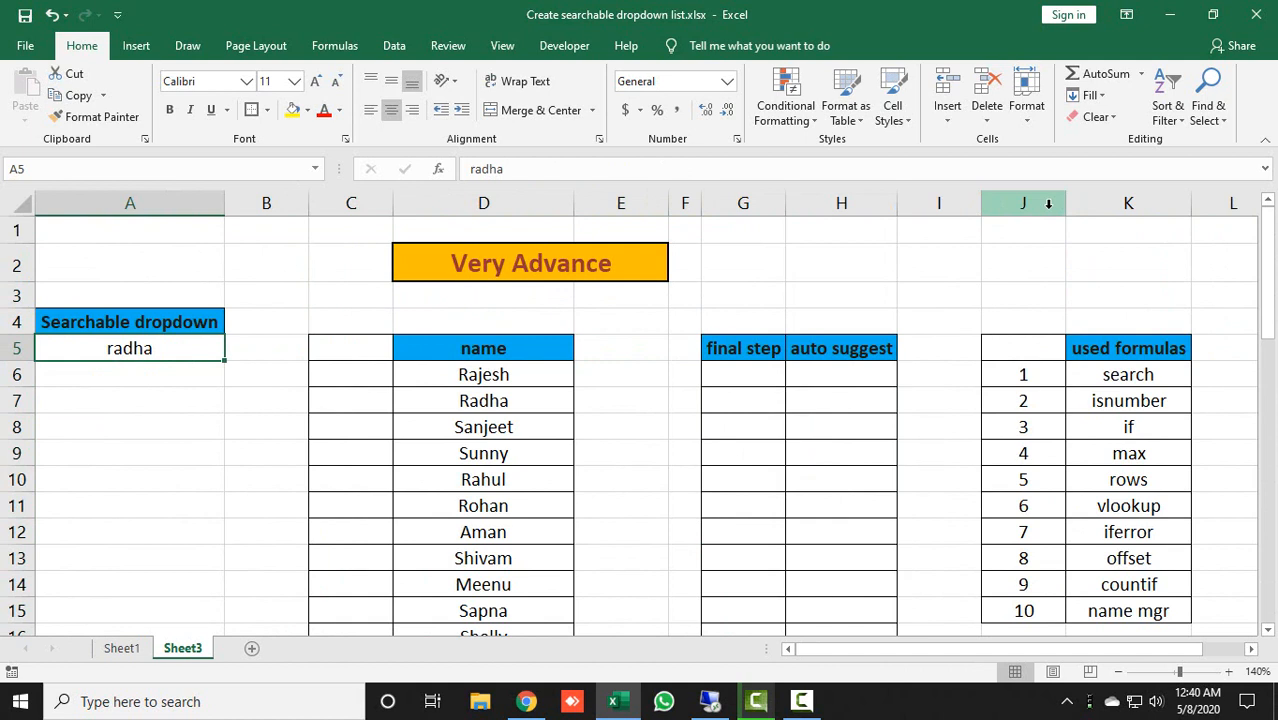
{"action": "key", "text": "Right"}
{"action": "key", "text": "Right"}
{"action": "key", "text": "Down"}
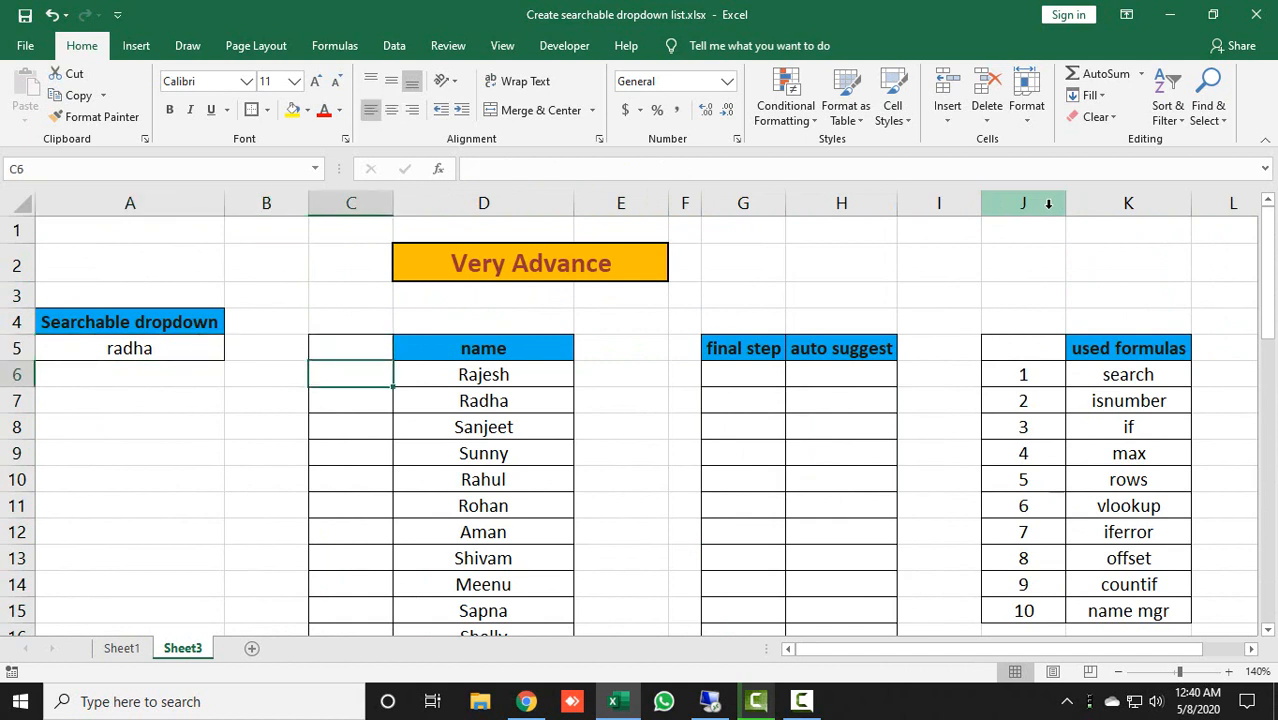
{"action": "key", "text": "Left"}
{"action": "key", "text": "Left"}
{"action": "key", "text": "Up"}
{"action": "key", "text": "Right"}
{"action": "key", "text": "Left"}
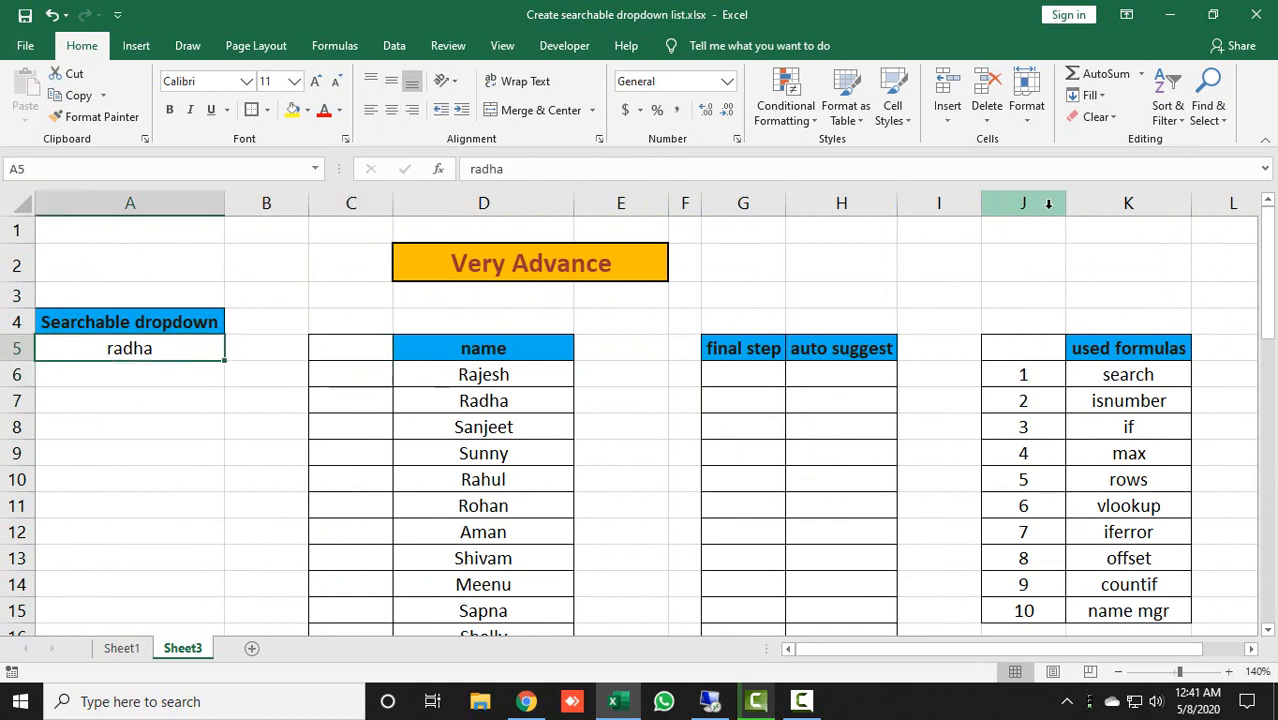
{"action": "key", "text": "Right"}
{"action": "key", "text": "Right"}
{"action": "key", "text": "Right"}
{"action": "key", "text": "Down"}
{"action": "key", "text": "ctrl+shift+Down"}
{"action": "key", "text": "ctrl+Up"}
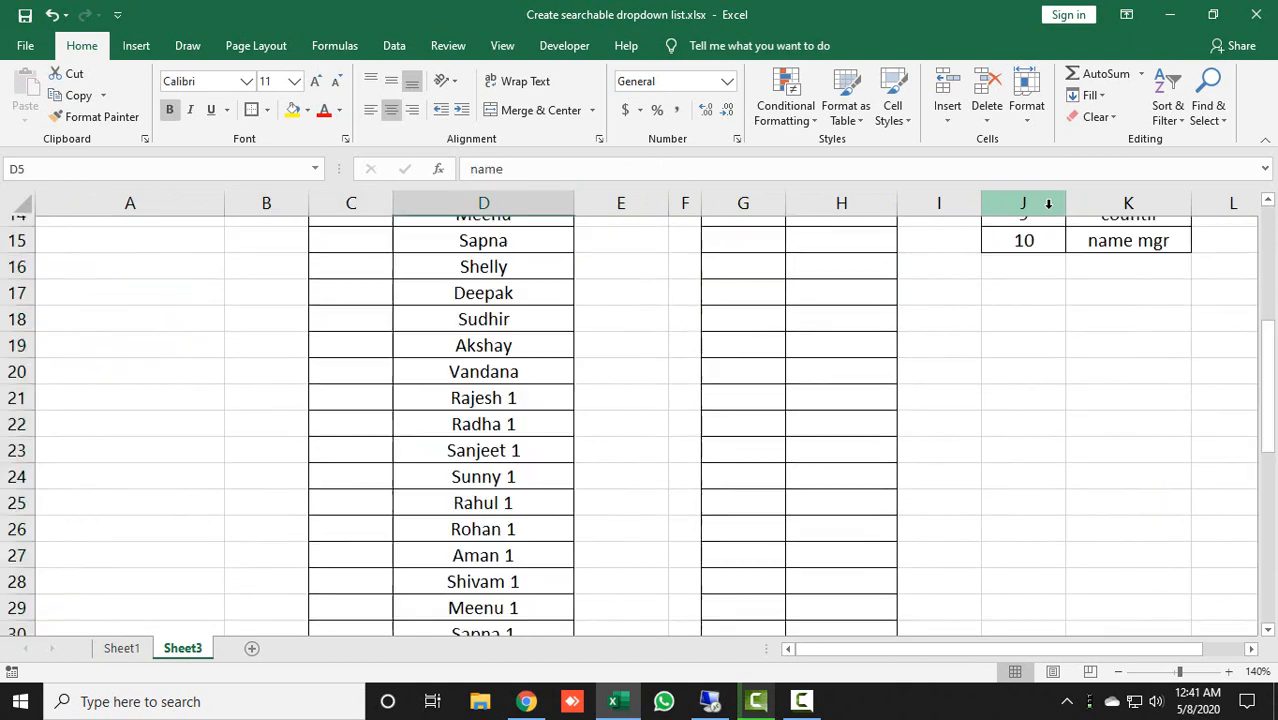
Enter =SEARCH($A$5,$D$6:$D$50) in C6 to look for the search text within the name list.
{"action": "key", "text": "Left"}
{"action": "key", "text": "Up"}
{"action": "key", "text": "Down"}
{"action": "key", "text": "Left"}
{"action": "key", "text": "Right"}
{"action": "key", "text": "Down"}
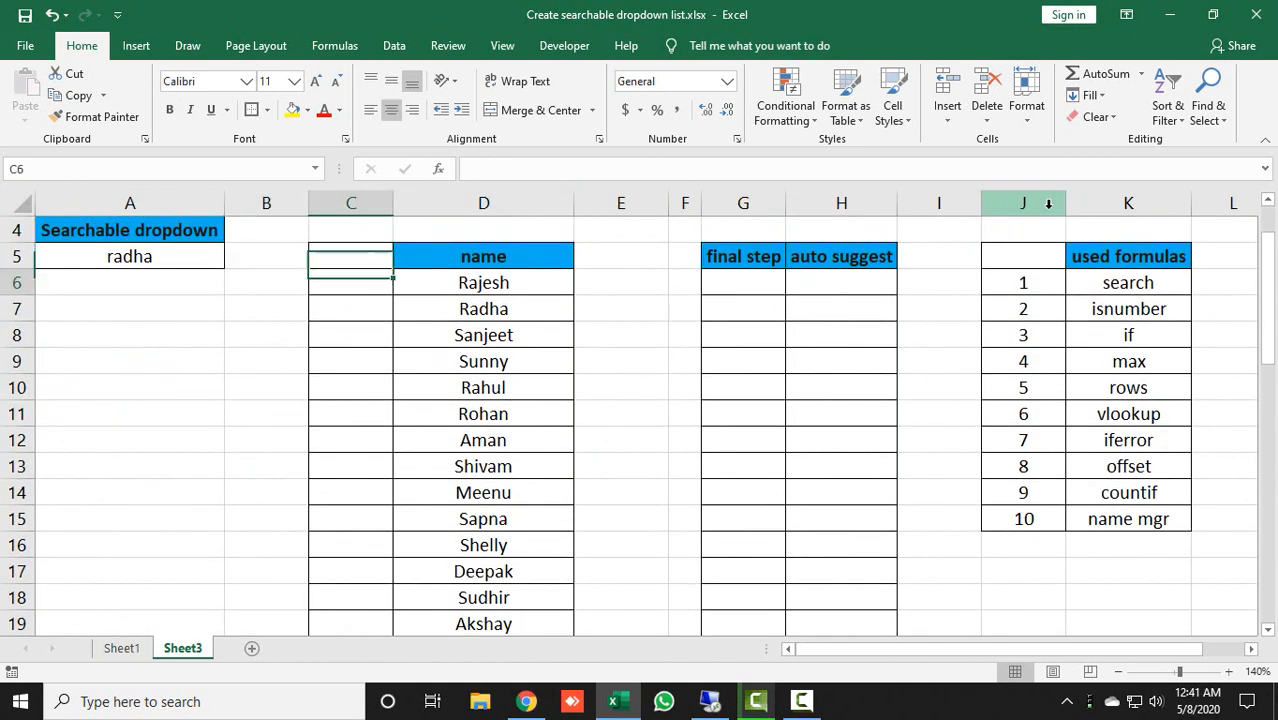
{"action": "type", "text": "=sear"}
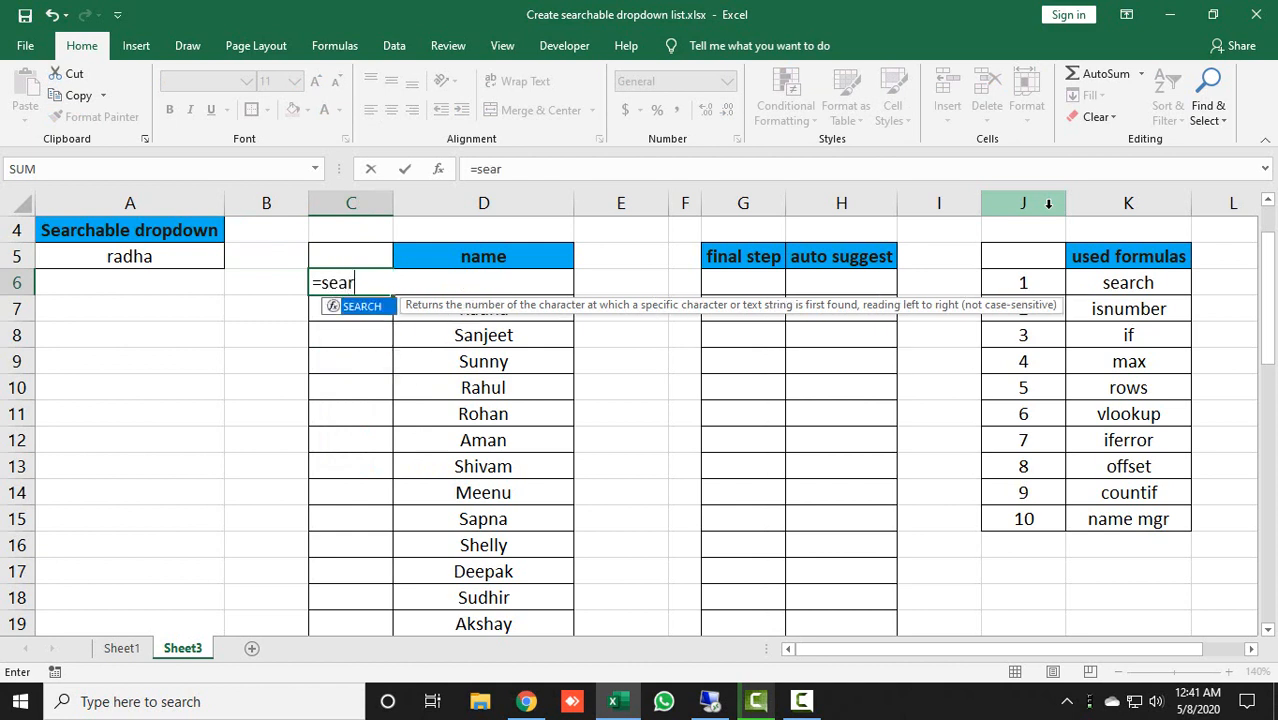
{"action": "key", "text": "Tab"}
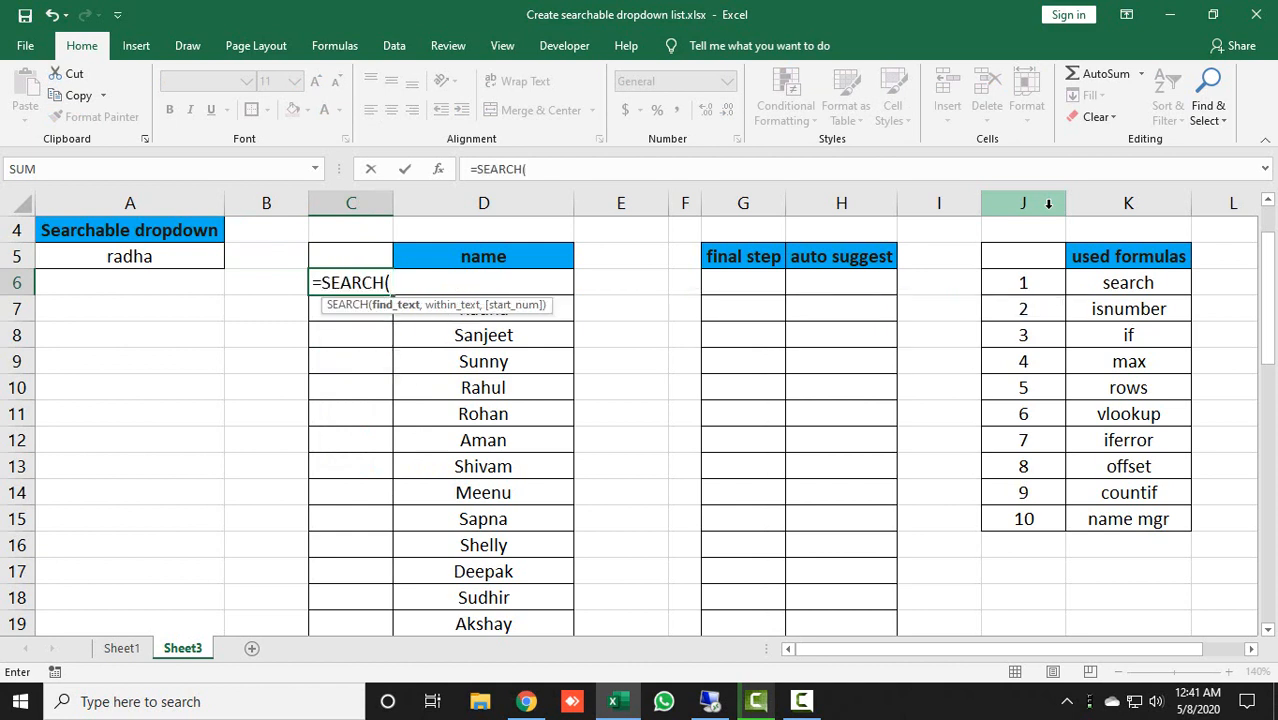
{"action": "key", "text": "Left"}
{"action": "key", "text": "Left"}
{"action": "key", "text": "Up"}
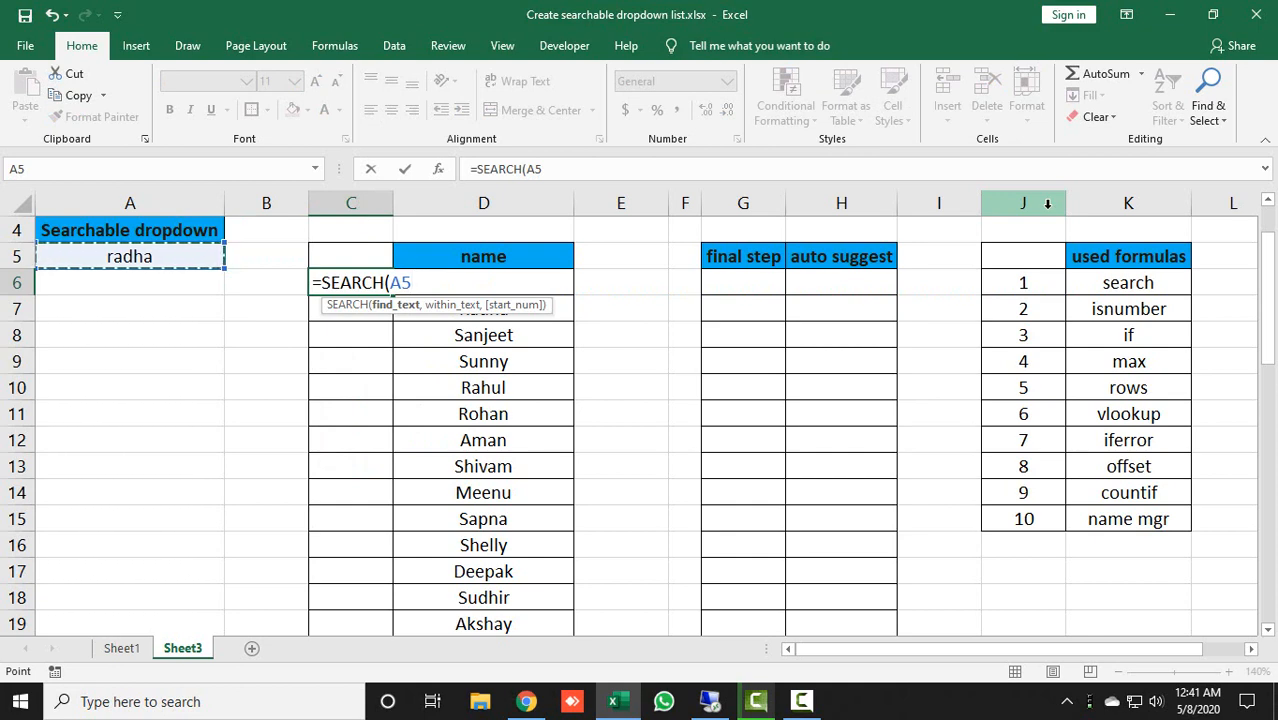
{"action": "key", "text": "F4"}
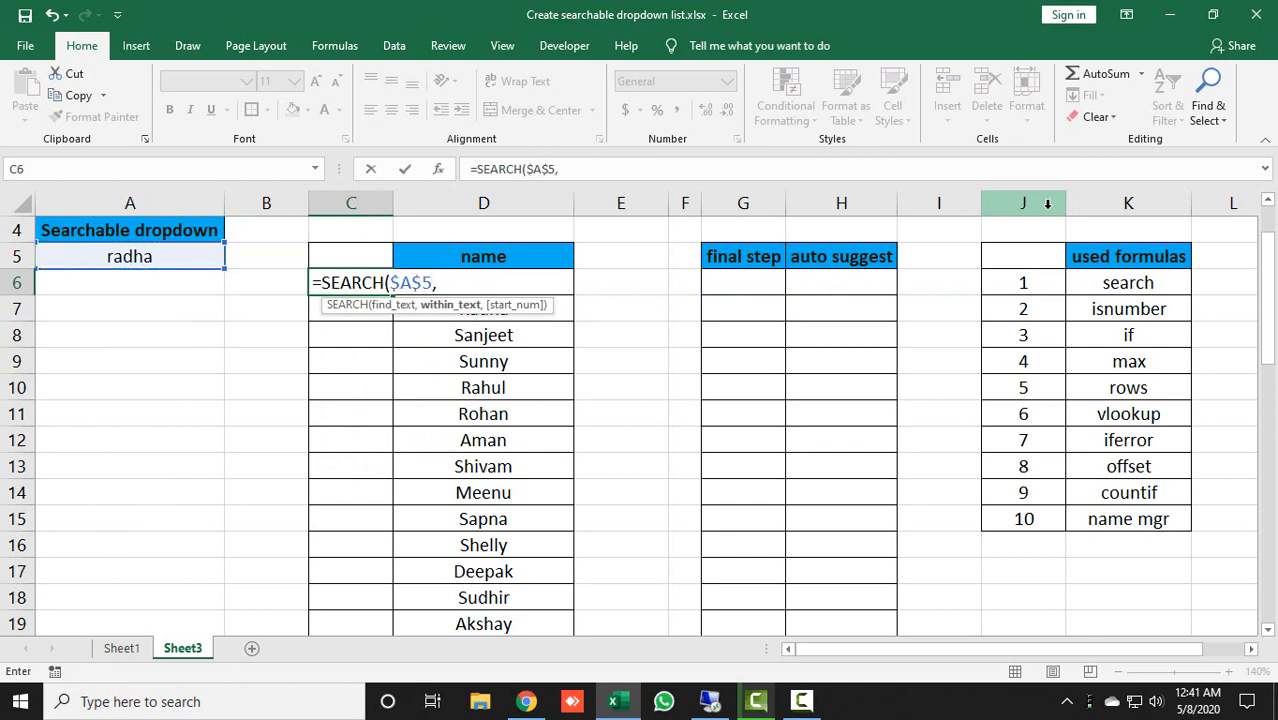
{"action": "key", "text": "Right"}
{"action": "key", "text": "ctrl+shift+Down"}
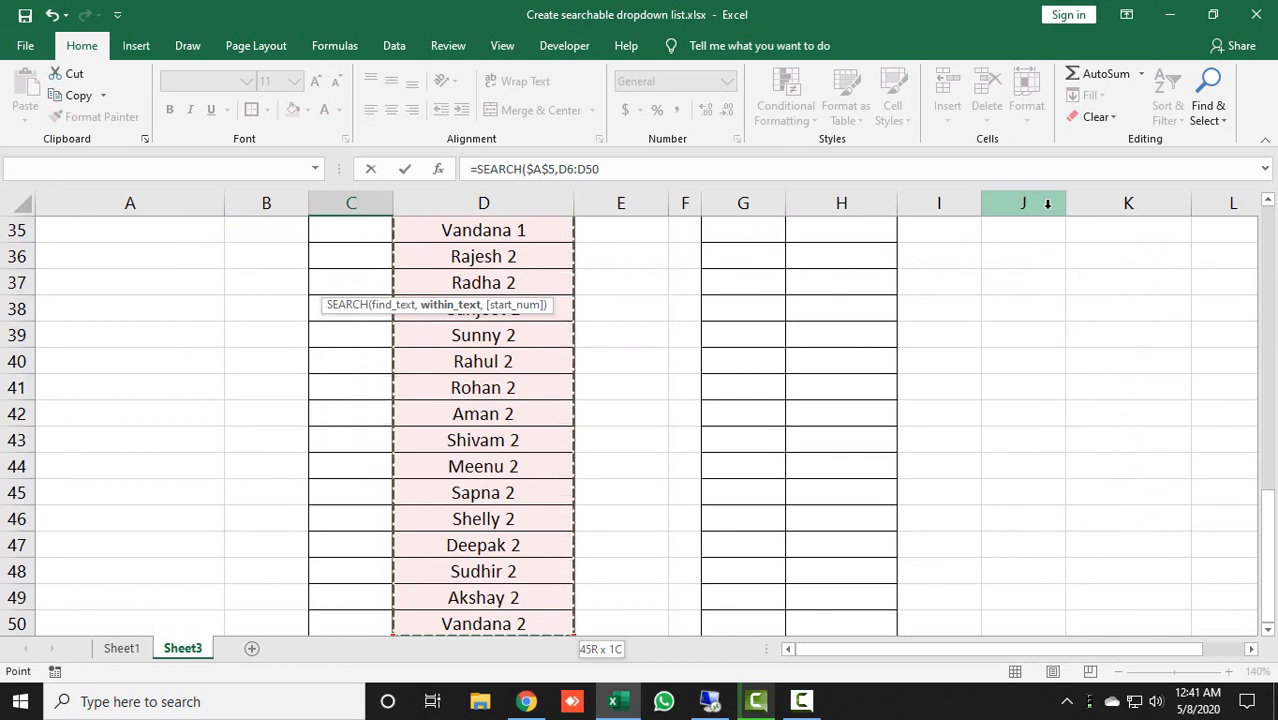
{"action": "key", "text": "F4"}
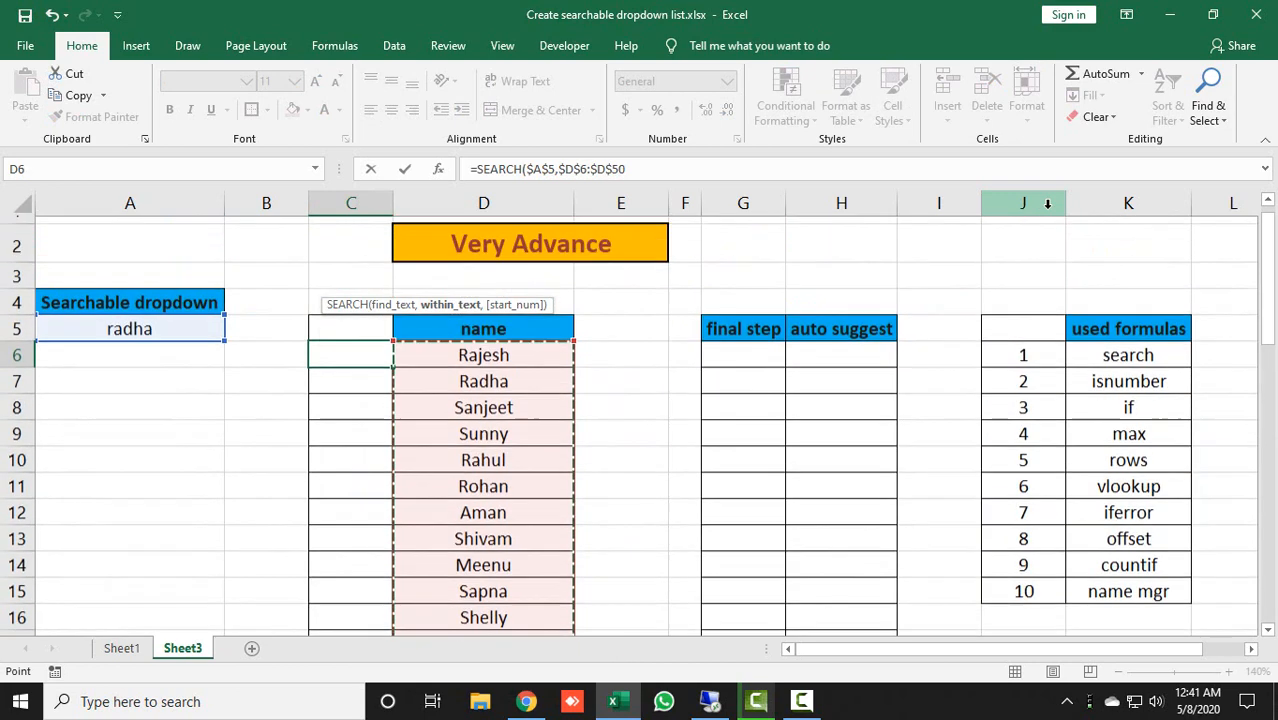
{"action": "type", "text": ")"}
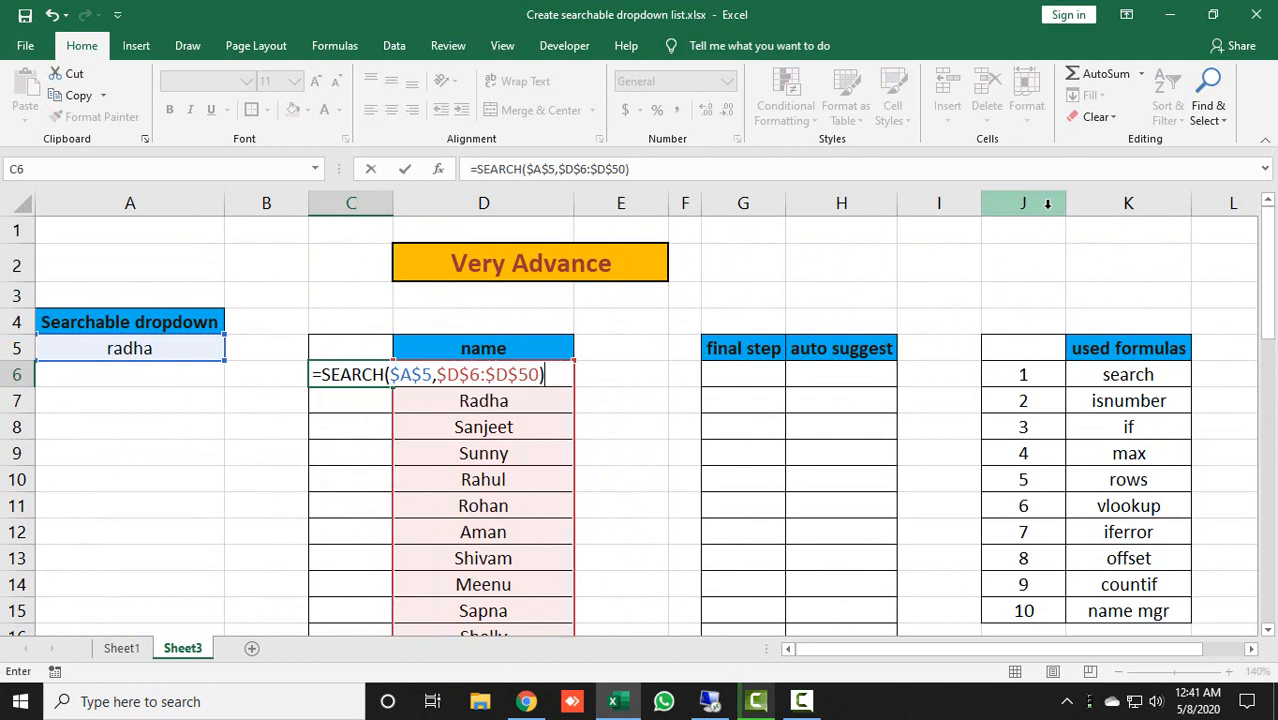
{"action": "key", "text": "ctrl+Return"}
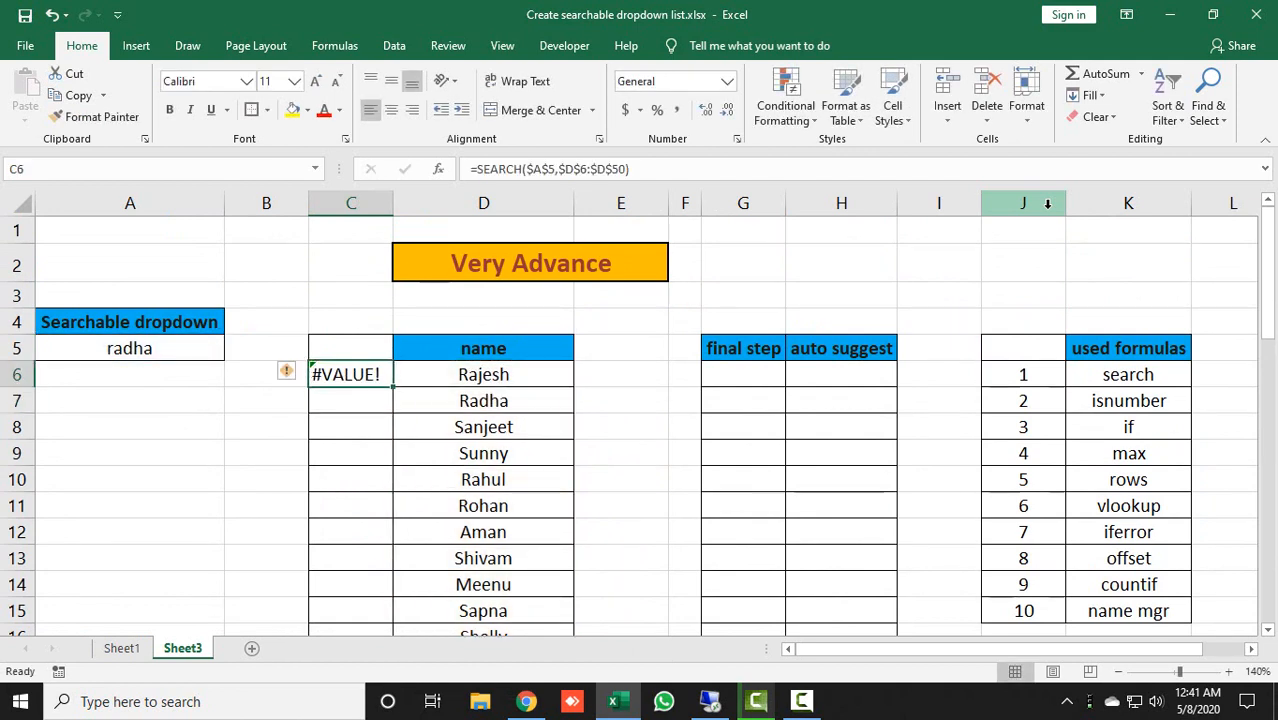
Compare the search text in A5 and the first name in D6 with the SEARCH result in C6.
{"action": "key", "text": "Left"}
{"action": "key", "text": "Right"}
{"action": "key", "text": "Left"}
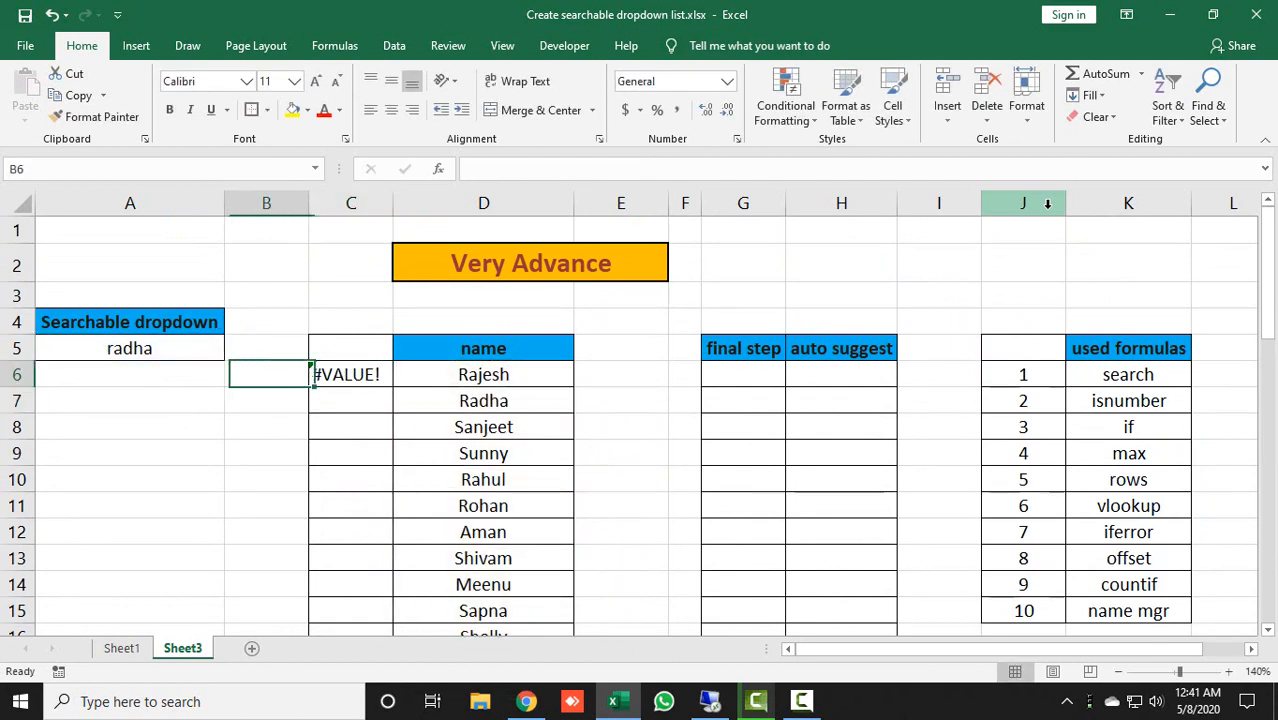
{"action": "key", "text": "Left"}
{"action": "key", "text": "Up"}
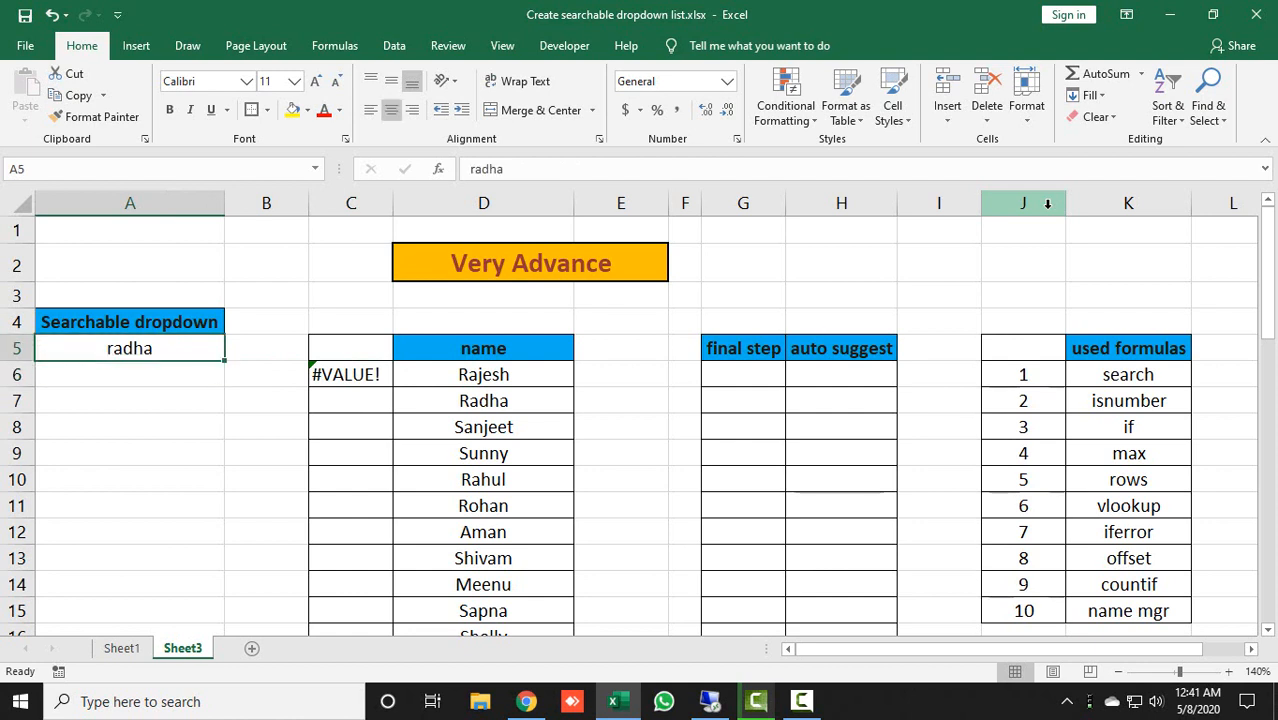
{"action": "key", "text": "Right"}
{"action": "key", "text": "Left"}
{"action": "key", "text": "Right"}
{"action": "key", "text": "Right"}
{"action": "key", "text": "Down"}
{"action": "key", "text": "Right"}
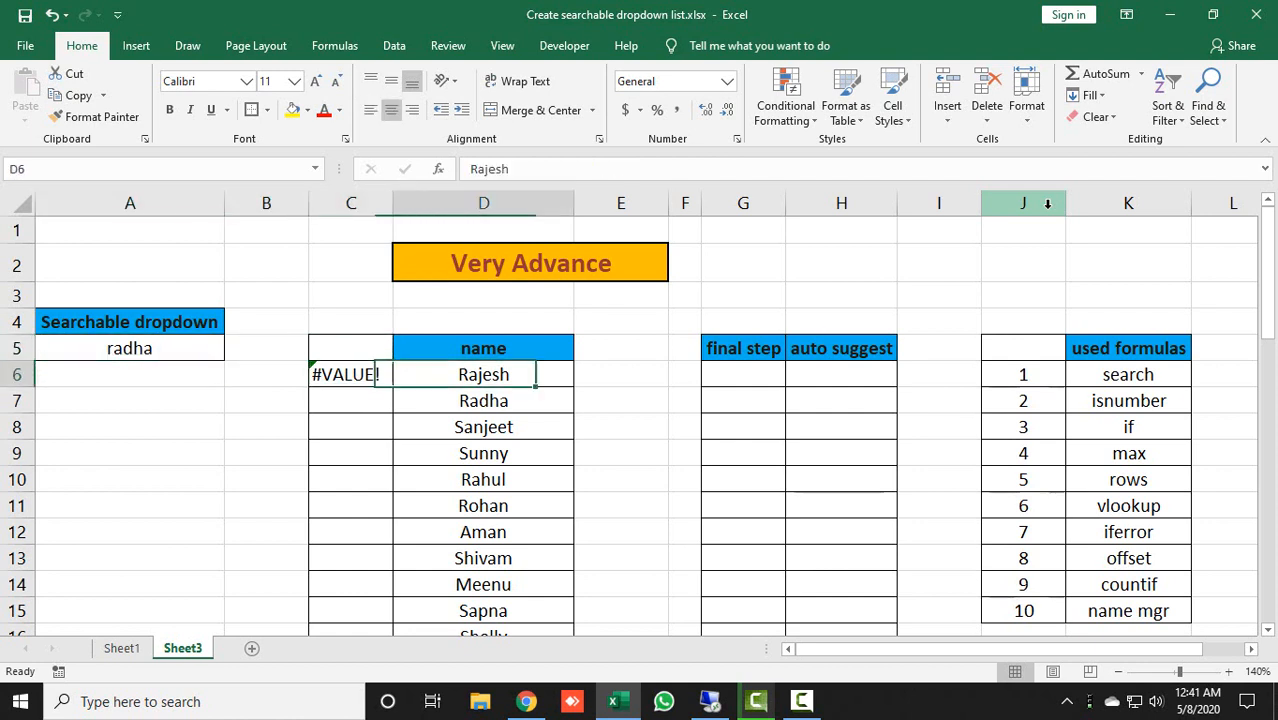
{"action": "key", "text": "Left"}
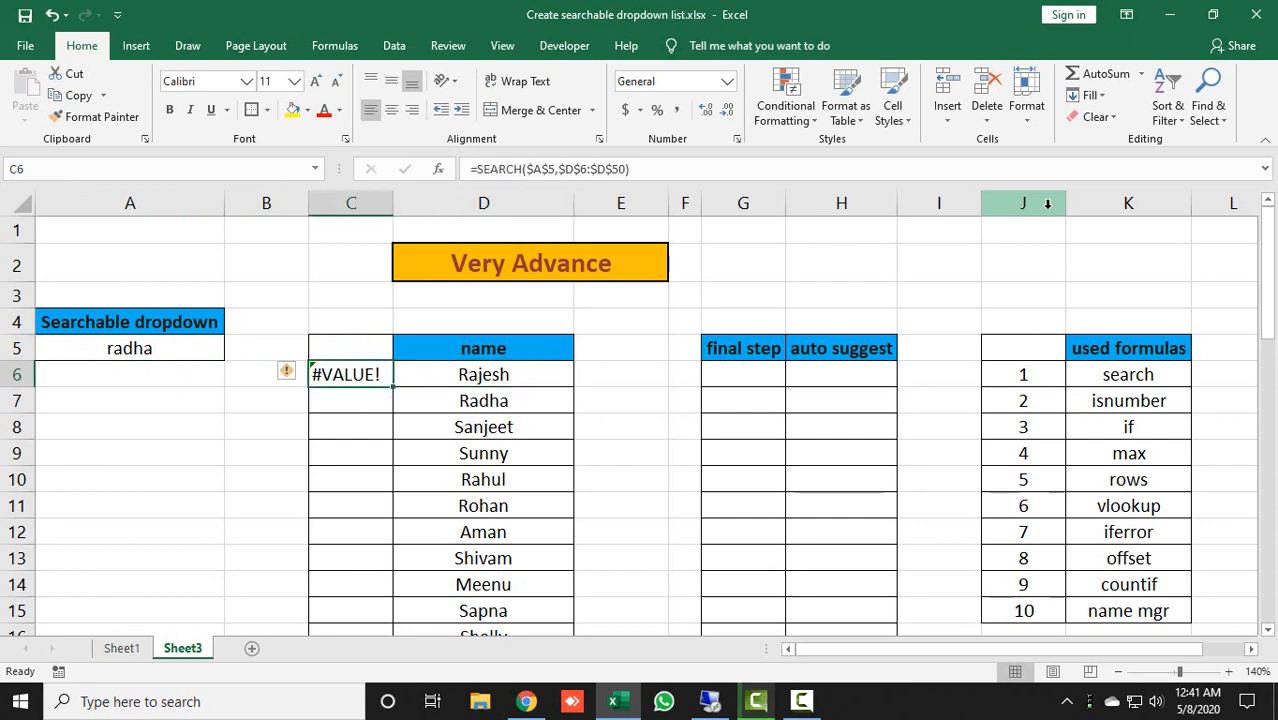
Copy the SEARCH formula from C6 down through C50 alongside the name list.
{"action": "key", "text": "ctrl+c"}
{"action": "key", "text": "ctrl+Down"}
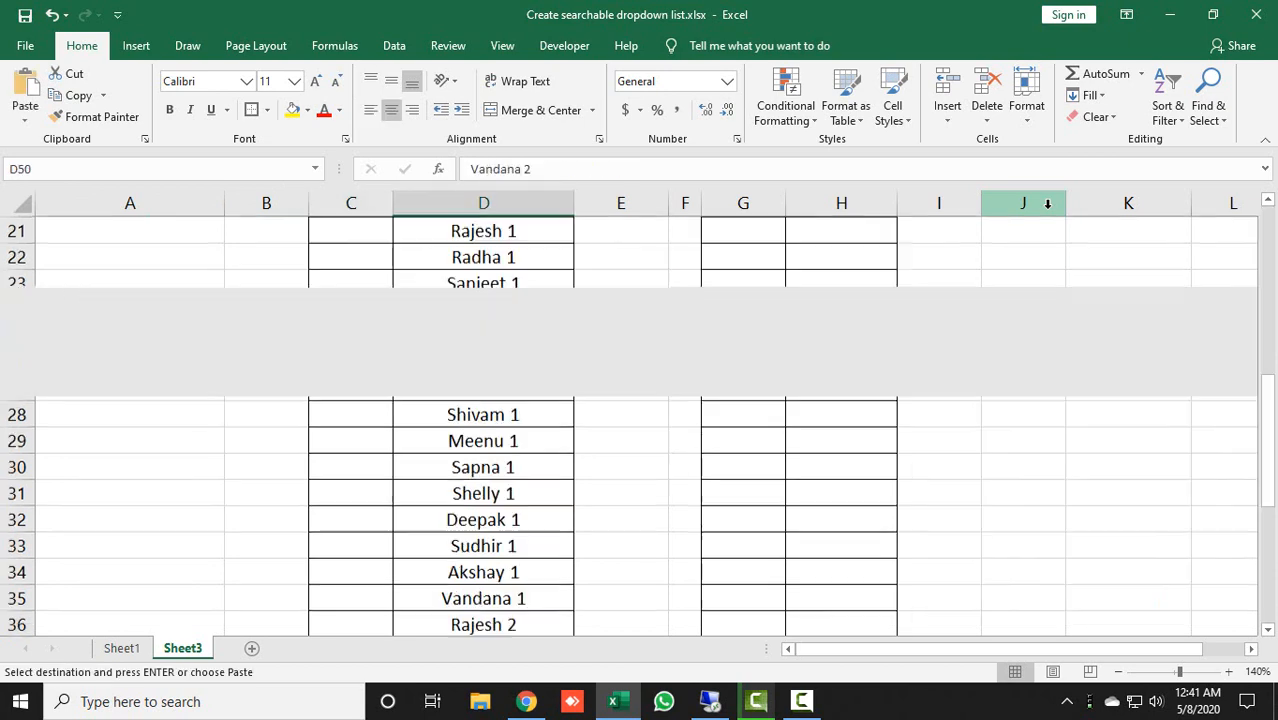
{"action": "key", "text": "ctrl+shift+Up"}
{"action": "key", "text": "ctrl+v"}
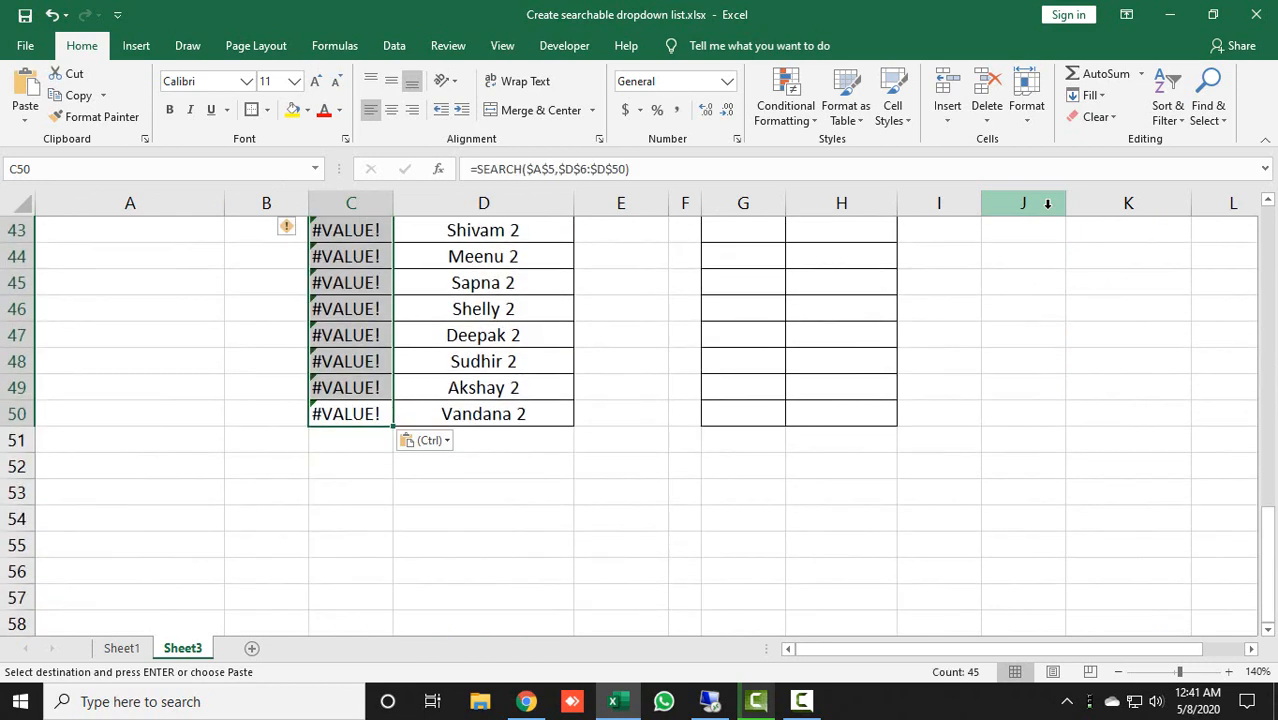
{"action": "key", "text": "Escape"}
Examine the SEARCH results in column C against the names in column D from row 50 up to row 6.
{"action": "key", "text": "Right"}
{"action": "key", "text": "Up"}
{"action": "key", "text": "Up"}
{"action": "key", "text": "Up"}
{"action": "key", "text": "Up"}
{"action": "key", "text": "Up"}
{"action": "key", "text": "Up"}
{"action": "key", "text": "Up"}
{"action": "key", "text": "Up"}
{"action": "key", "text": "Up"}
{"action": "key", "text": "Up"}
{"action": "key", "text": "Up"}
{"action": "key", "text": "Up"}
{"action": "key", "text": "Up"}
{"action": "key", "text": "Up"}
{"action": "key", "text": "Up"}
{"action": "key", "text": "Up"}
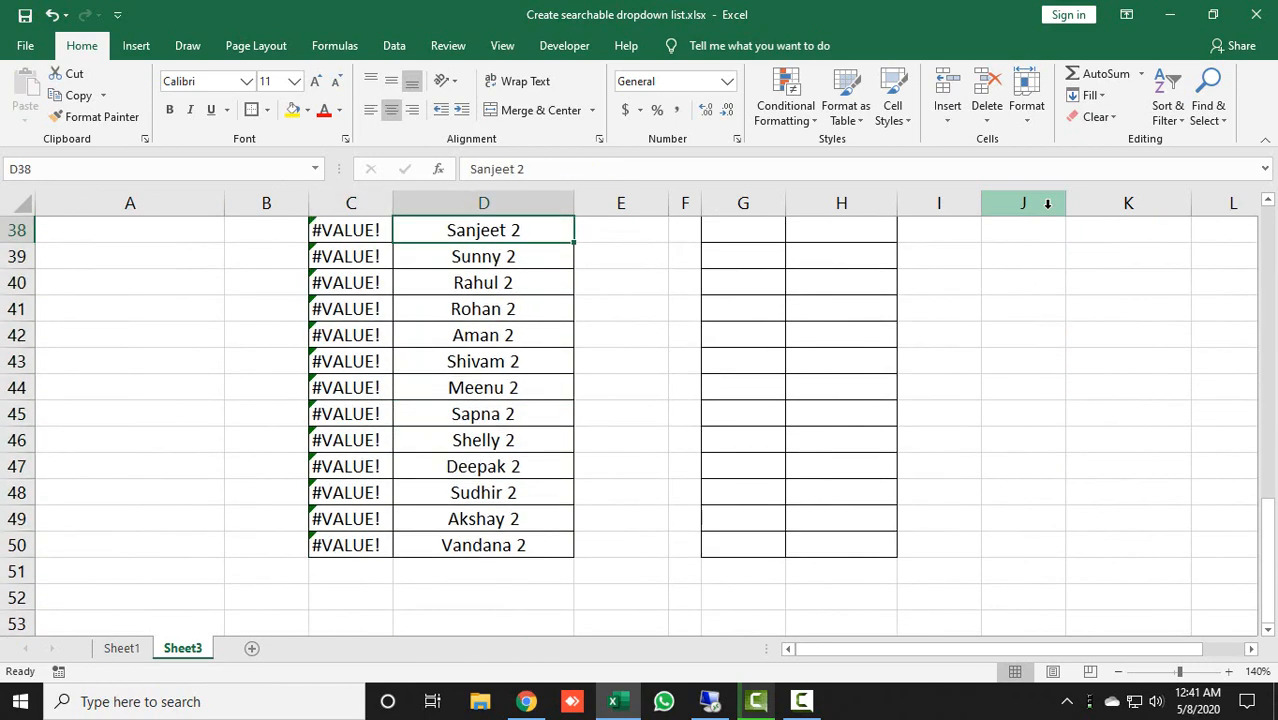
{"action": "key", "text": "Down"}
{"action": "key", "text": "Down"}
{"action": "key", "text": "Down"}
{"action": "key", "text": "Left"}
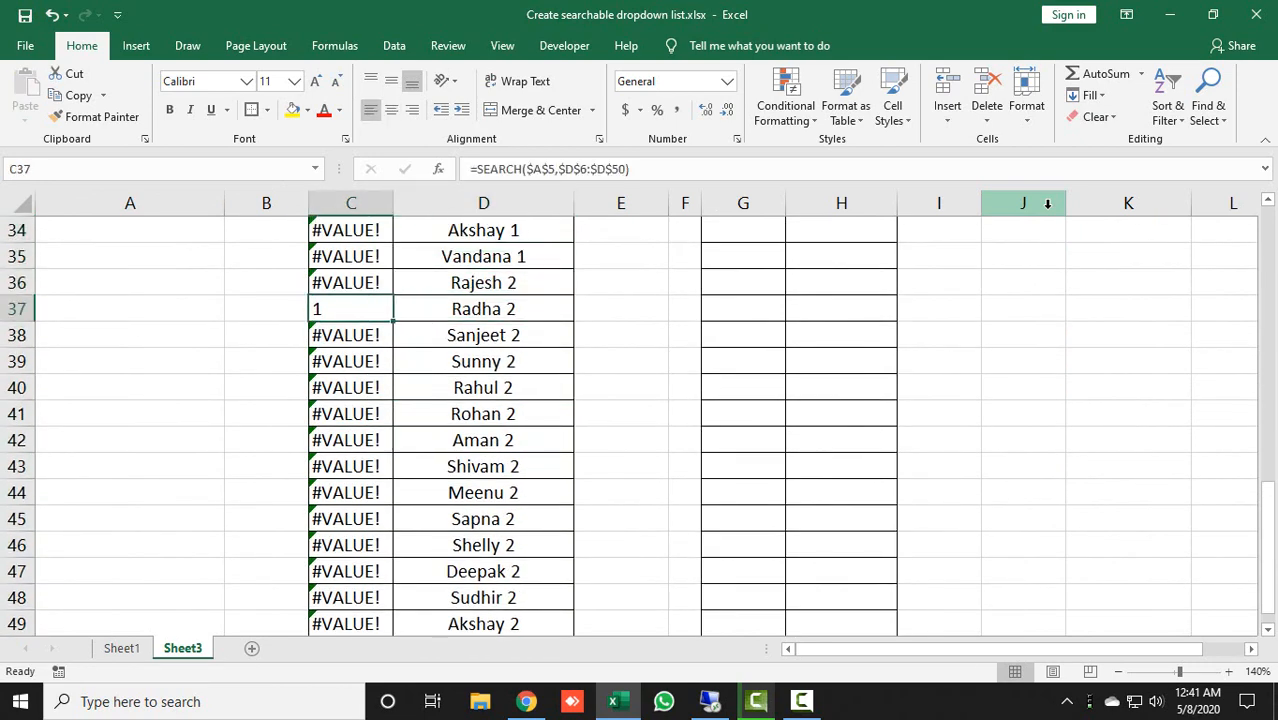
{"action": "key", "text": "Right"}
{"action": "key", "text": "Up"}
{"action": "key", "text": "Up"}
{"action": "key", "text": "Up"}
{"action": "key", "text": "Up"}
{"action": "key", "text": "Up"}
{"action": "key", "text": "Up"}
{"action": "key", "text": "Up"}
{"action": "key", "text": "Up"}
{"action": "key", "text": "Up"}
{"action": "key", "text": "Up"}
{"action": "key", "text": "Up"}
{"action": "key", "text": "Up"}
{"action": "key", "text": "Up"}
{"action": "key", "text": "Up"}
{"action": "key", "text": "Up"}
{"action": "key", "text": "Up"}
{"action": "key", "text": "Up"}
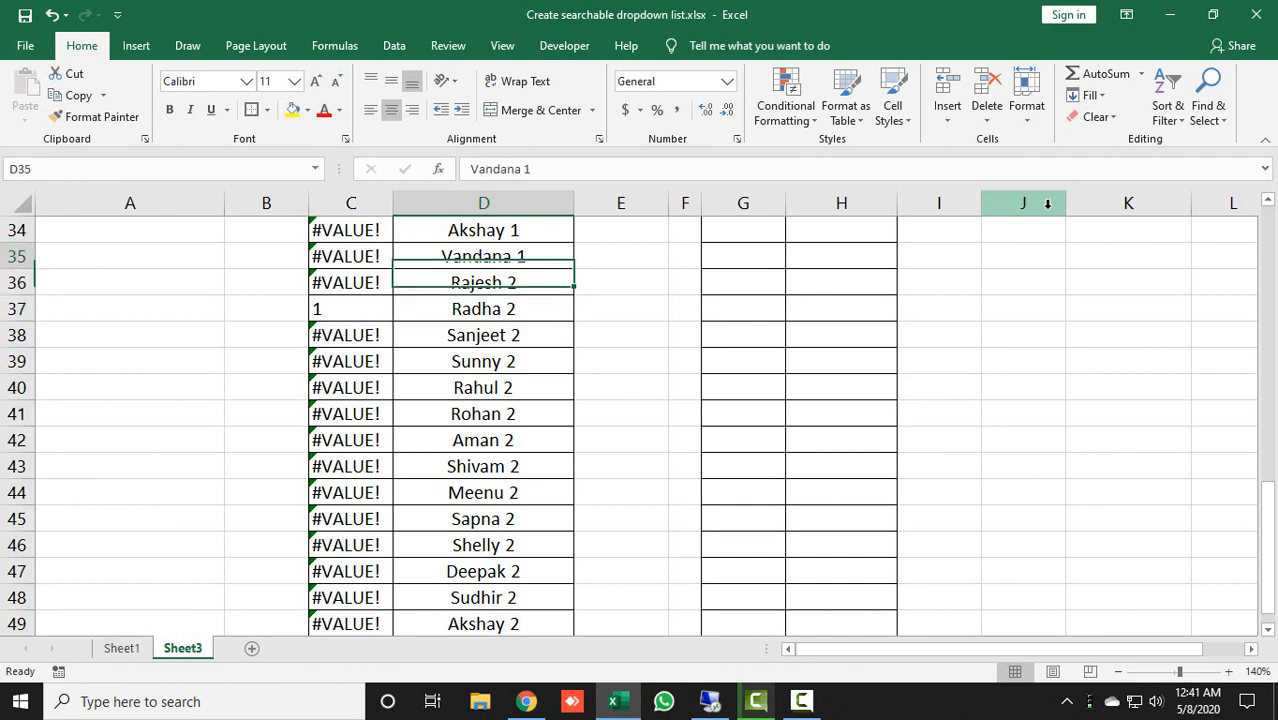
{"action": "key", "text": "Down"}
{"action": "key", "text": "Down"}
{"action": "key", "text": "Up"}
{"action": "key", "text": "Up"}
{"action": "key", "text": "Up"}
{"action": "key", "text": "Up"}
{"action": "key", "text": "Up"}
{"action": "key", "text": "Up"}
{"action": "key", "text": "Up"}
{"action": "key", "text": "Up"}
{"action": "key", "text": "Up"}
{"action": "key", "text": "Up"}
{"action": "key", "text": "Up"}
{"action": "key", "text": "Up"}
{"action": "key", "text": "Up"}
{"action": "key", "text": "Up"}
{"action": "key", "text": "Up"}
{"action": "key", "text": "Up"}
{"action": "key", "text": "Up"}
{"action": "key", "text": "Up"}
{"action": "key", "text": "Up"}
{"action": "key", "text": "Up"}
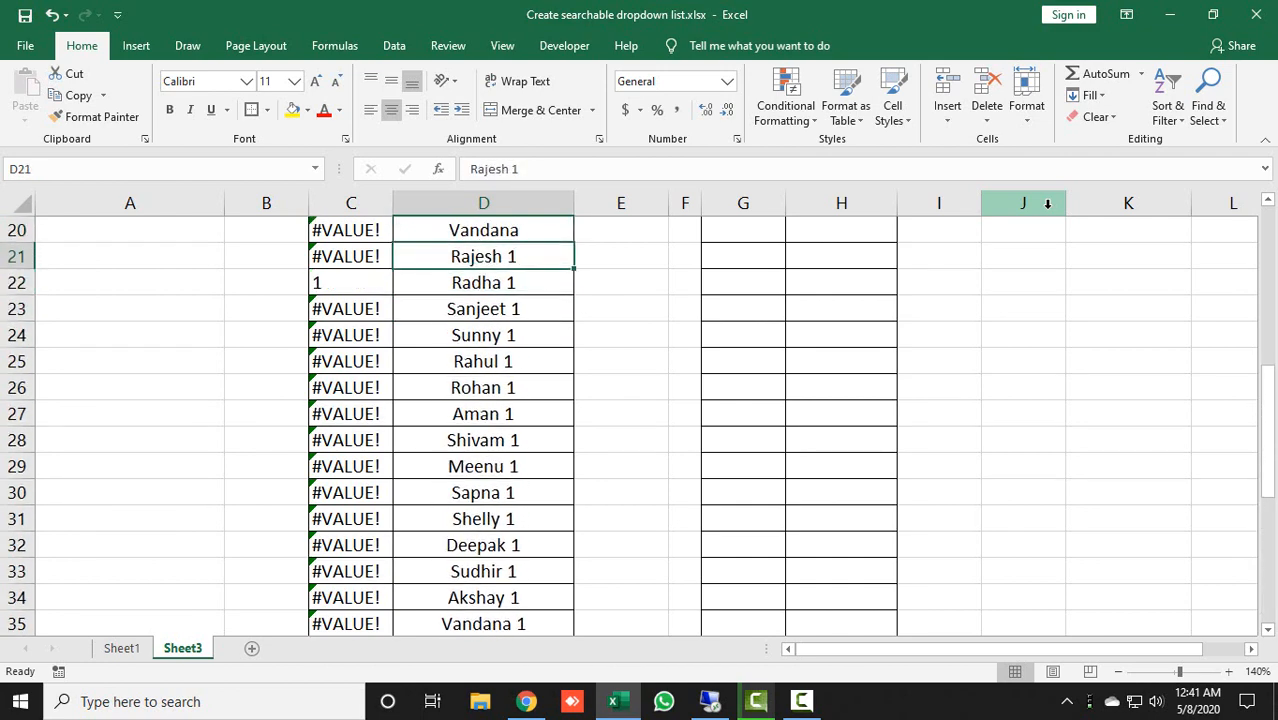
{"action": "key", "text": "Down"}
{"action": "key", "text": "Down"}
{"action": "key", "text": "Down"}
{"action": "key", "text": "Down"}
{"action": "key", "text": "Down"}
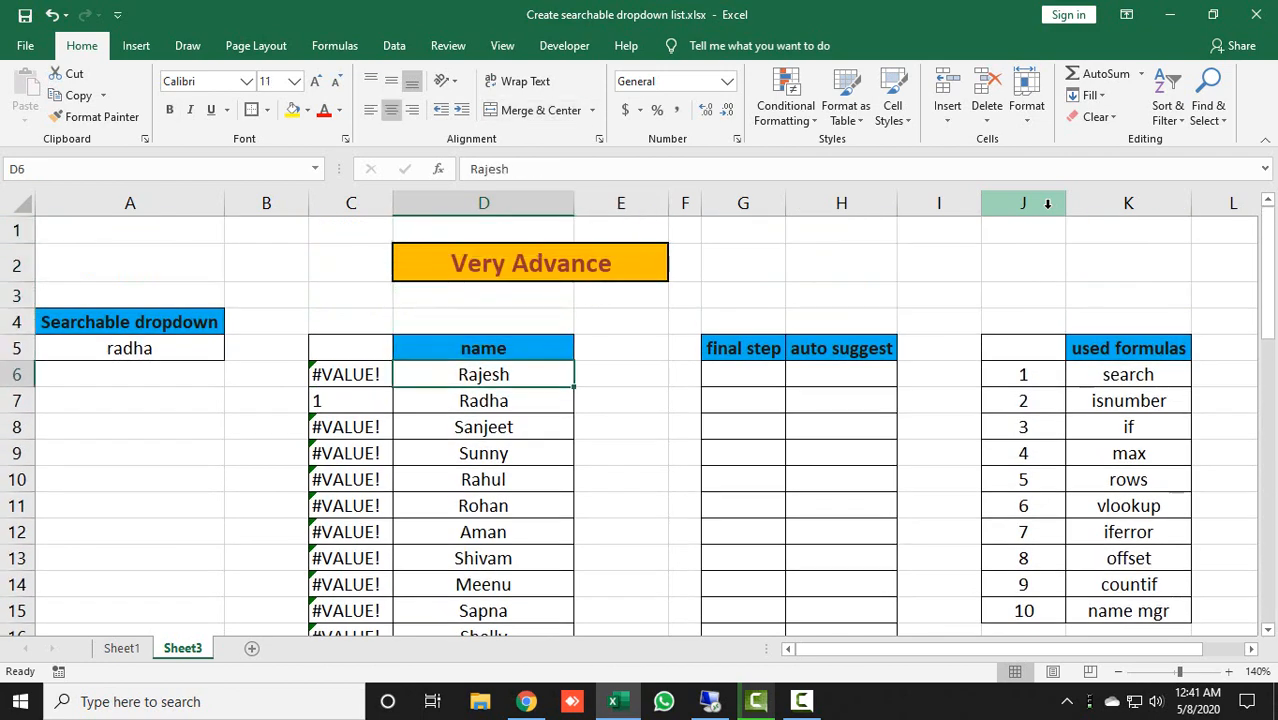
Wrap the formula in C6 in ISNUMBER so that it reads =ISNUMBER(SEARCH($A$5,$D$6:$D$50)).
{"action": "key", "text": "Left"}
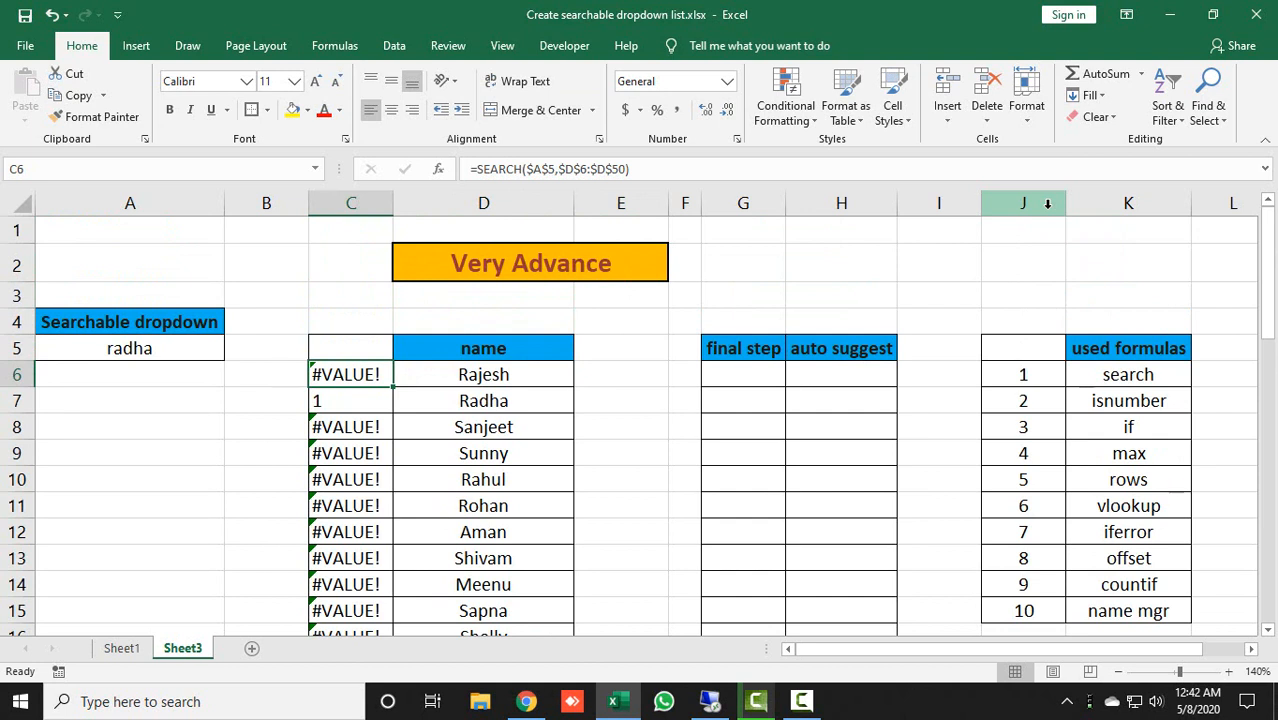
{"action": "double_click", "coordinate": [351, 374]}
{"action": "key", "text": "Left"}
{"action": "key", "text": "Left"}
{"action": "key", "text": "Left"}
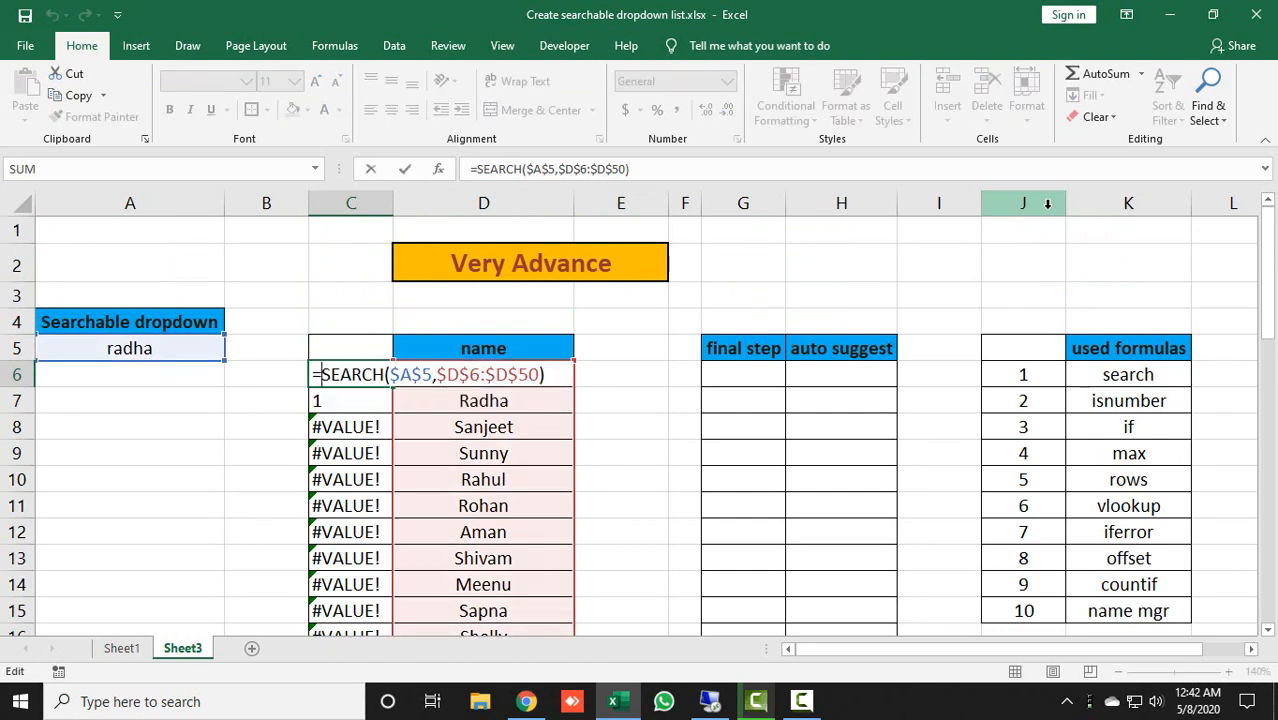
{"action": "type", "text": "isnu"}
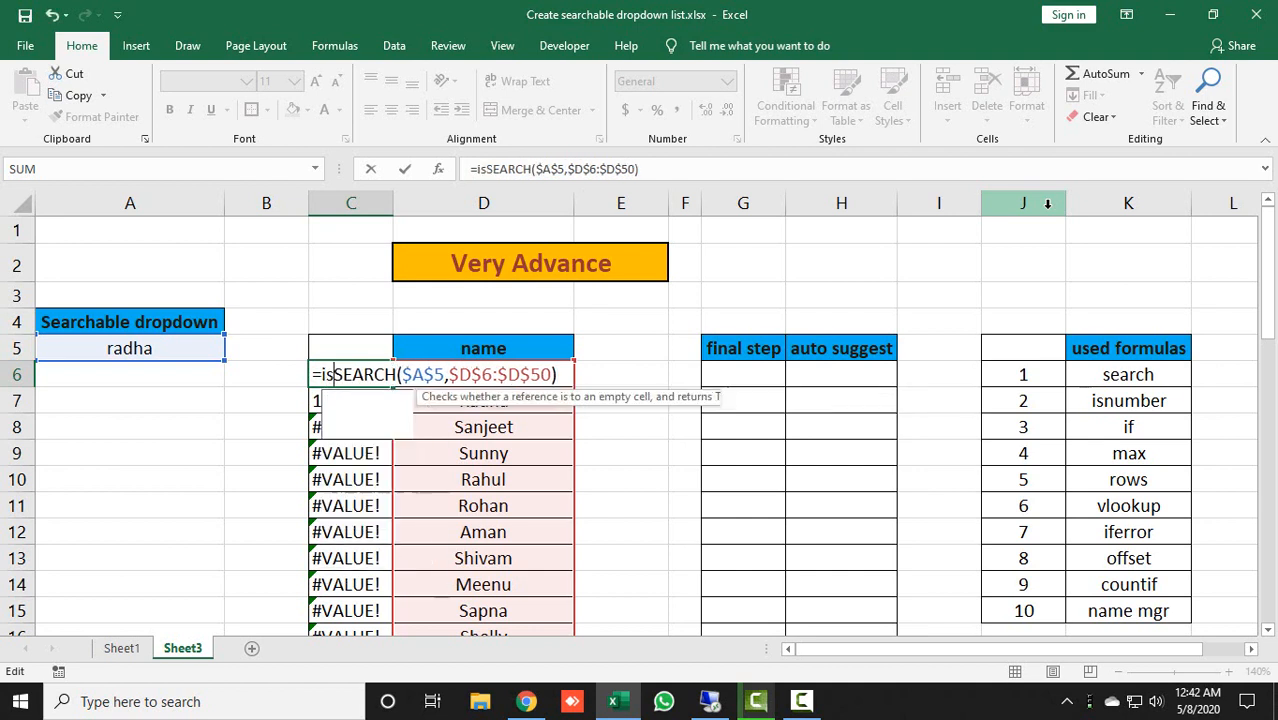
{"action": "key", "text": "Tab"}
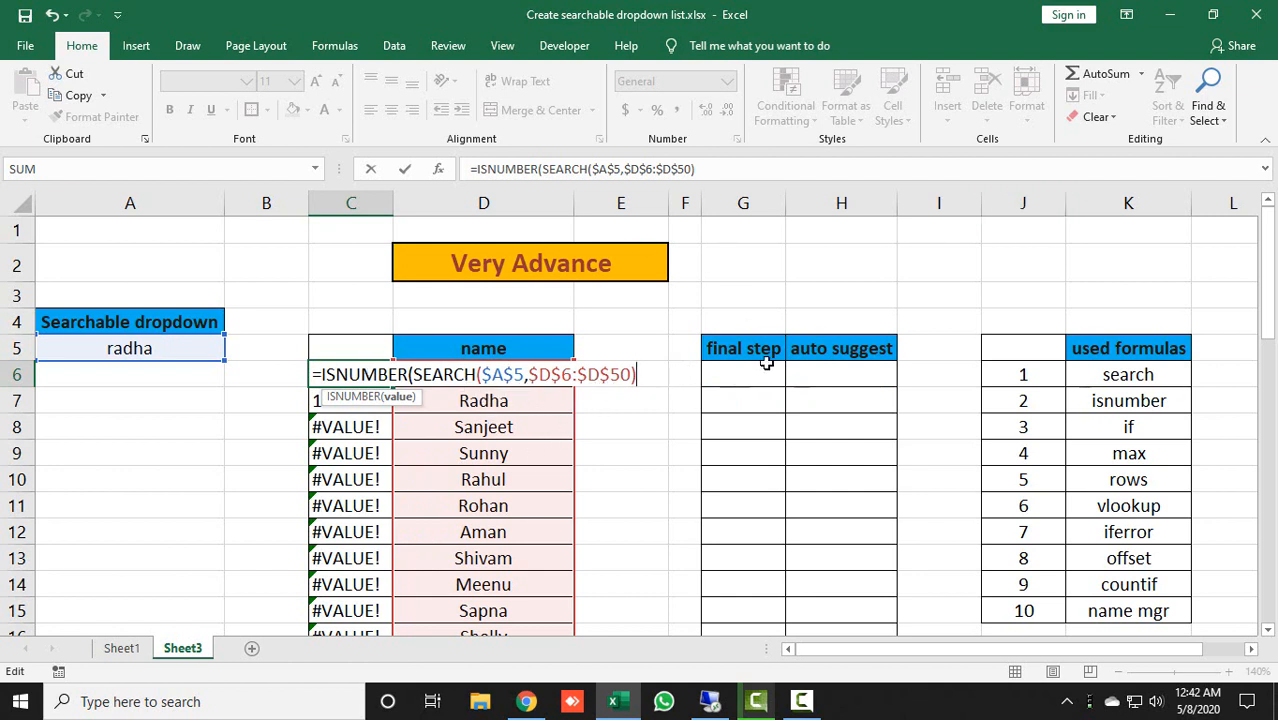
{"action": "type", "text": ")"}
{"action": "key", "text": "Return"}
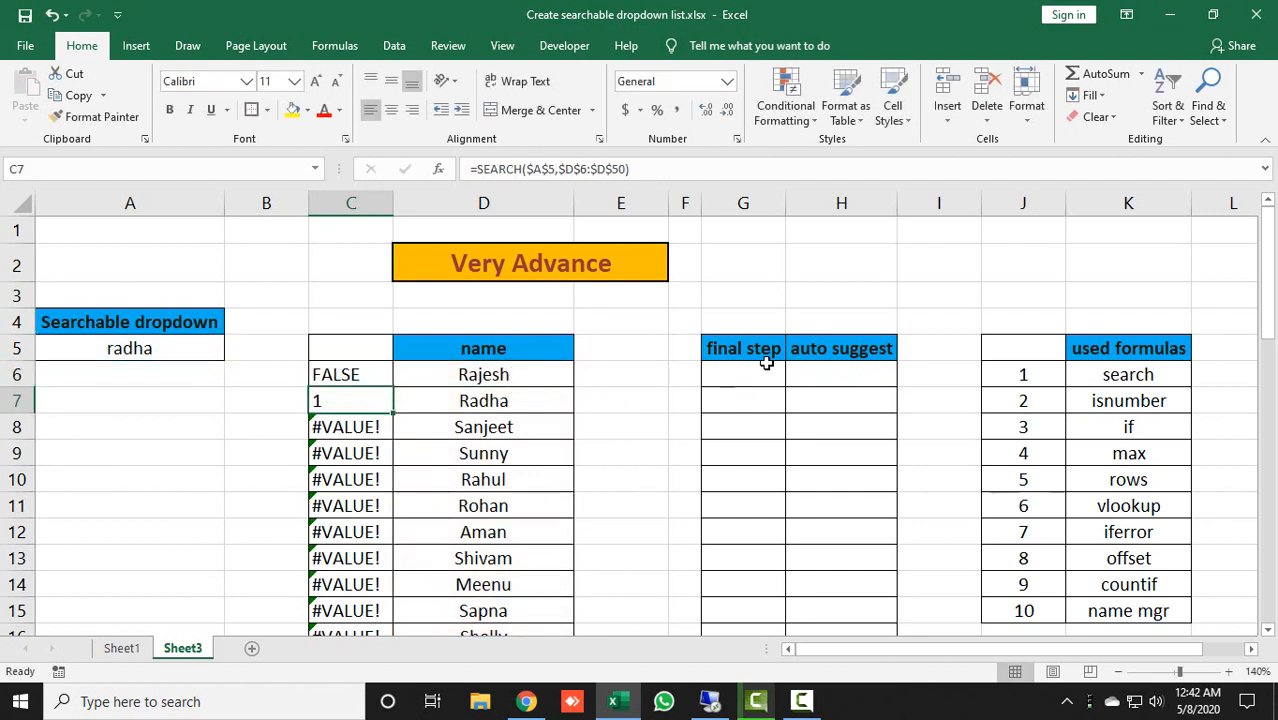
Copy the ISNUMBER formula from C6 over the remaining SEARCH formulas down to C50.
{"action": "key", "text": "Up"}
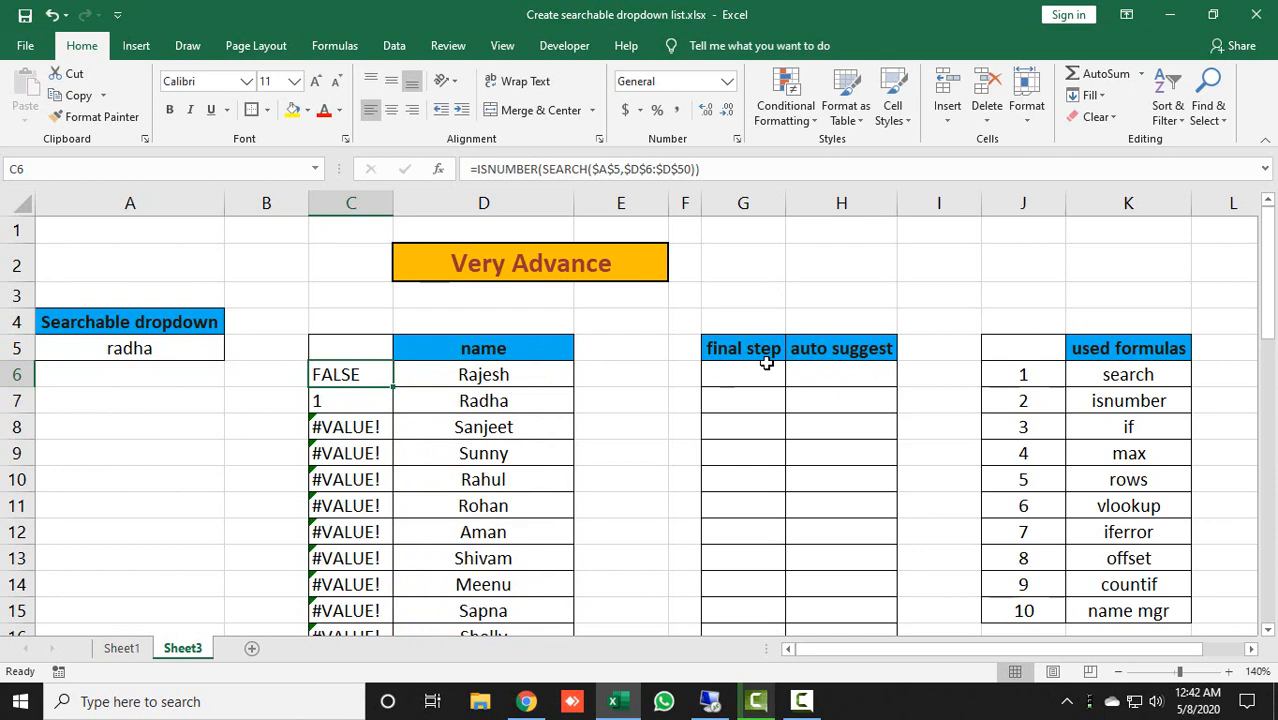
{"action": "key", "text": "ctrl+c"}
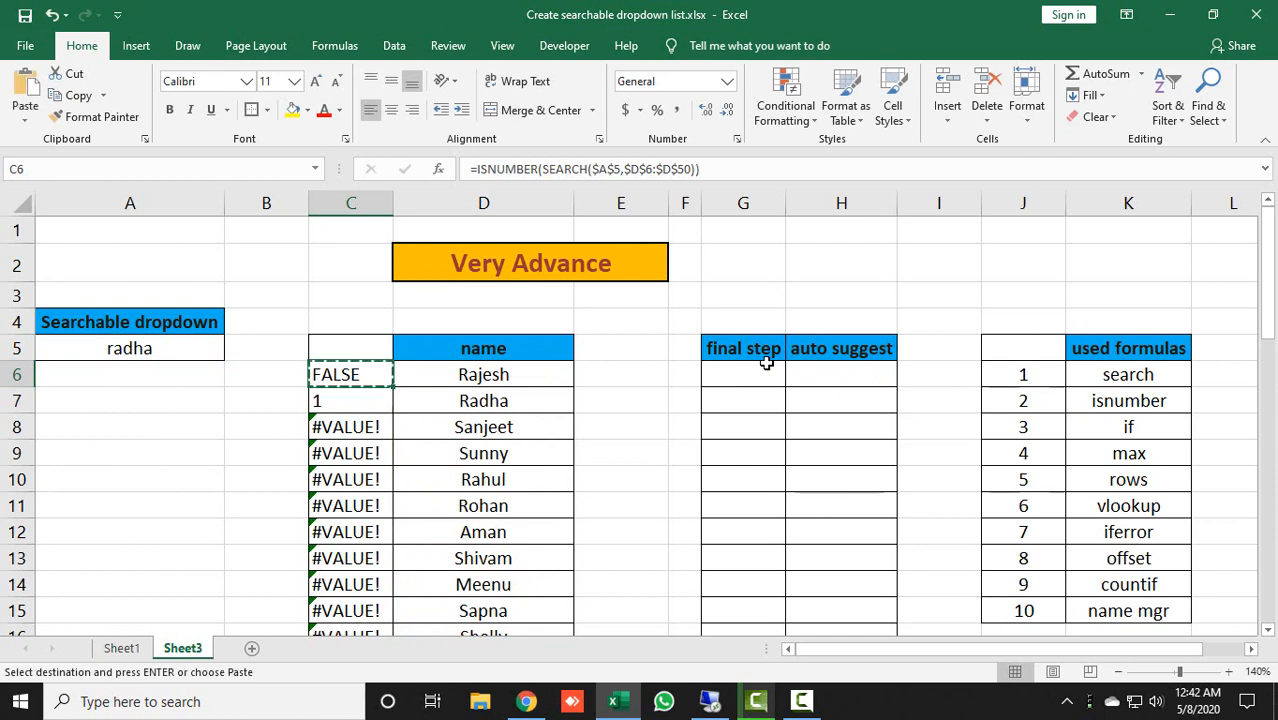
{"action": "key", "text": "ctrl+shift+Down"}
{"action": "key", "text": "ctrl+v"}
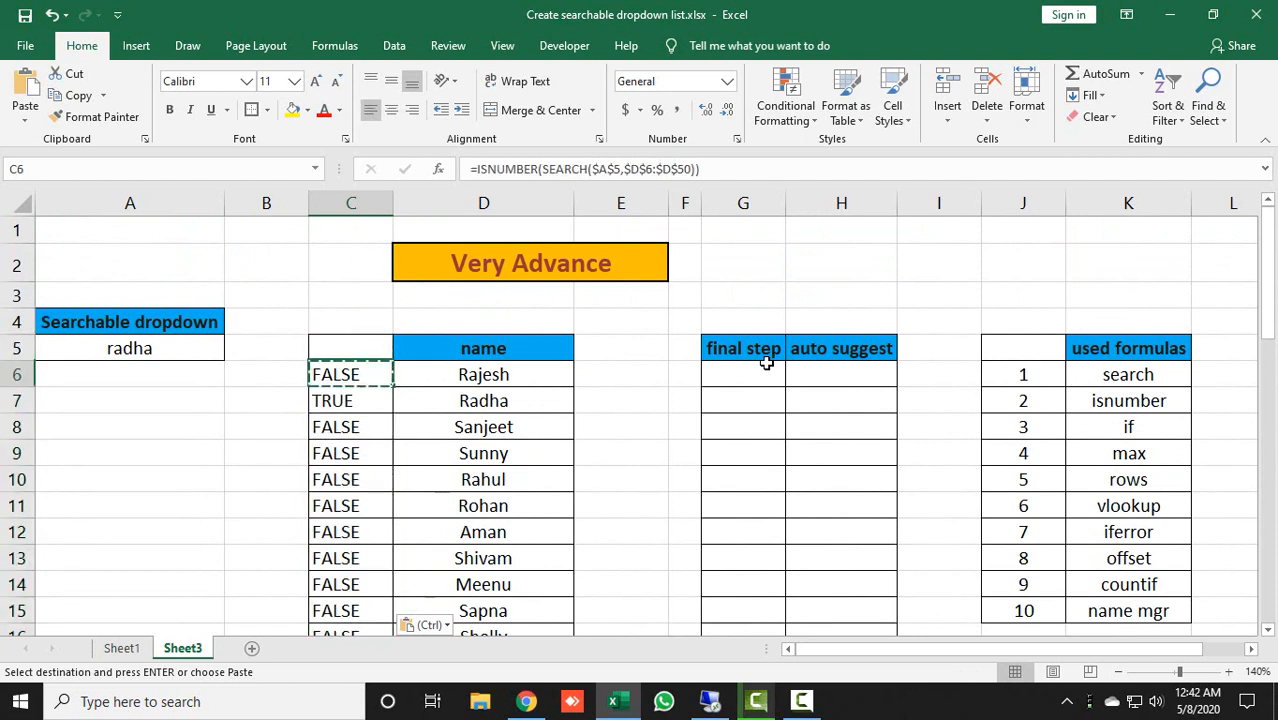
Check the ISNUMBER result in C7 against the search term in A5, then clear the pending copy selection.
{"action": "key", "text": "Down"}
{"action": "key", "text": "Right"}
{"action": "key", "text": "Left"}
{"action": "key", "text": "Left"}
{"action": "key", "text": "Left"}
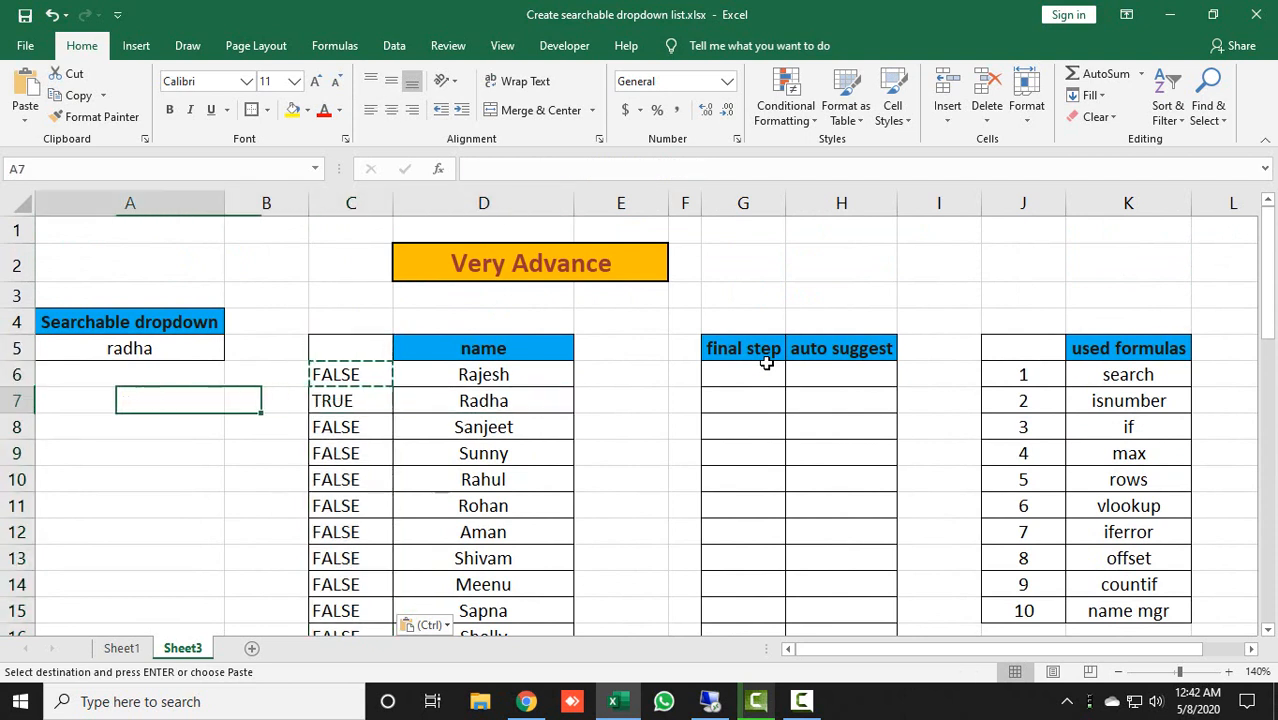
{"action": "key", "text": "Up"}
{"action": "key", "text": "Right"}
{"action": "key", "text": "Down"}
{"action": "key", "text": "Right"}
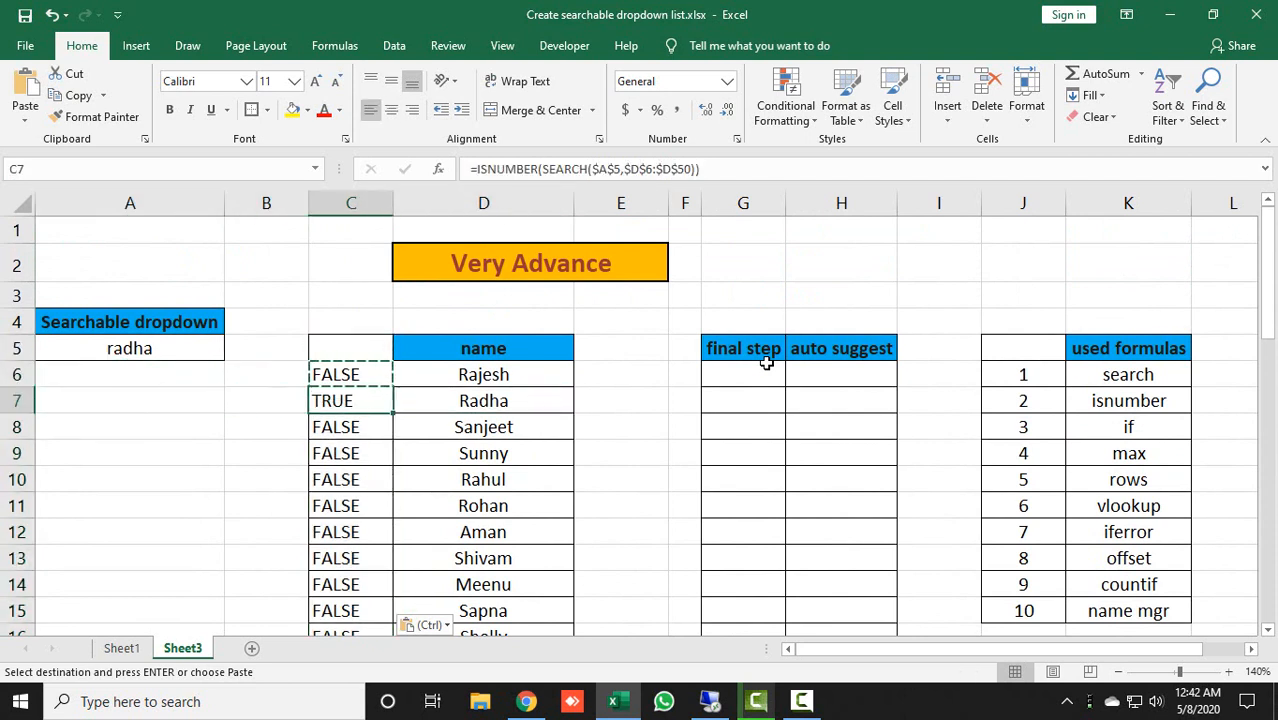
{"action": "key", "text": "Escape"}
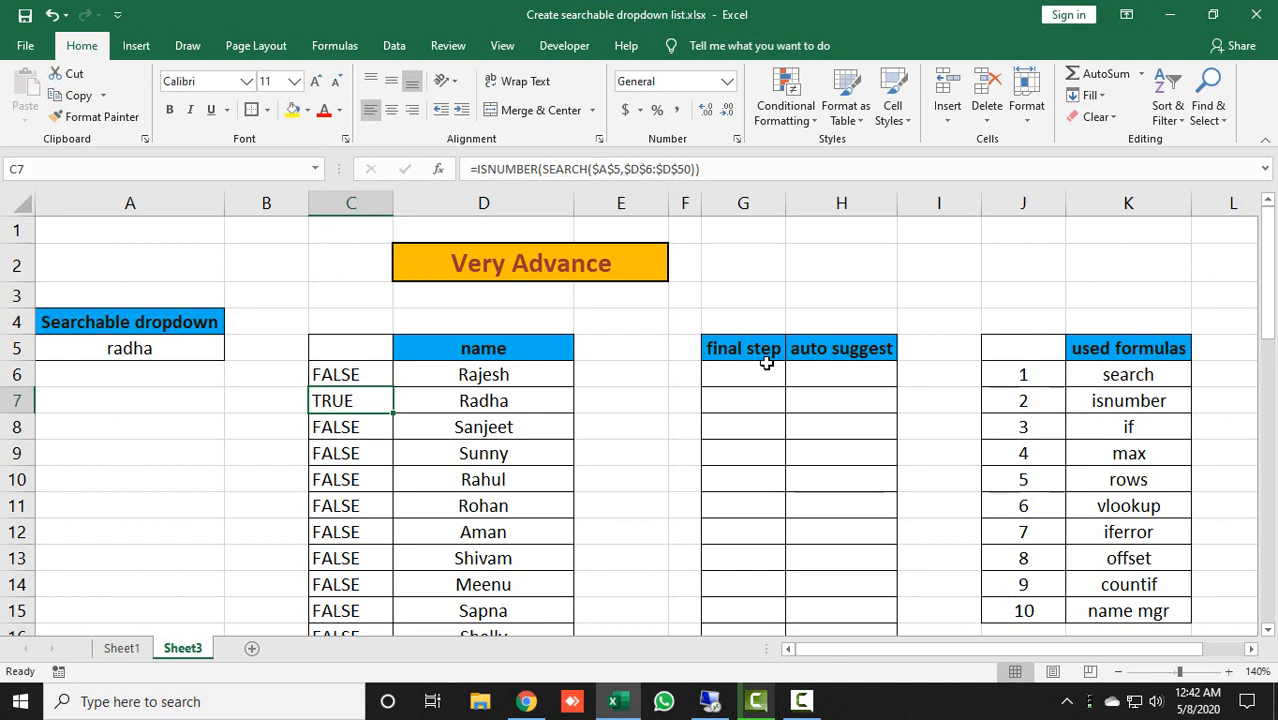
Wrap the formula in C6 in IF so that it reads =IF(ISNUMBER(SEARCH($A$5,$D$6:$D$50)),1,0).
{"action": "key", "text": "Up"}
{"action": "key", "text": "F2"}
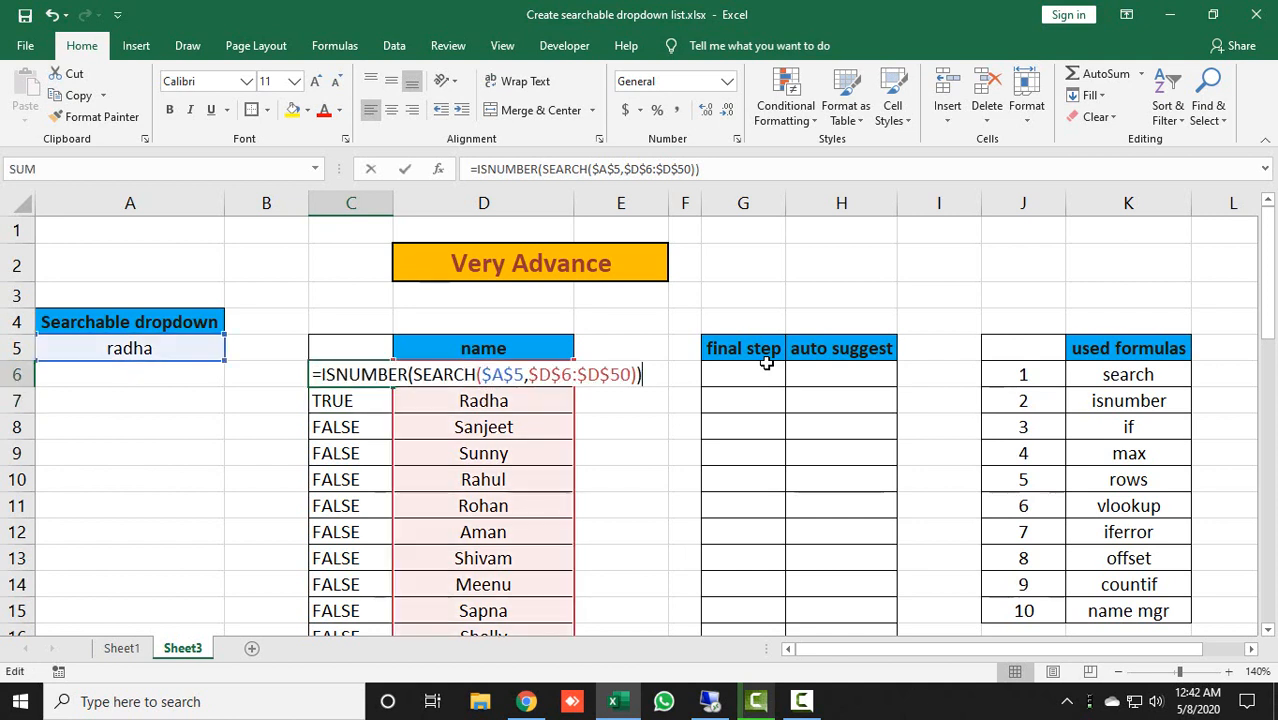
{"action": "key", "text": "Left"}
{"action": "key", "text": "Left"}
{"action": "key", "text": "Left"}
{"action": "key", "text": "Left"}
{"action": "key", "text": "Left"}
{"action": "key", "text": "Left"}
{"action": "key", "text": "Left"}
{"action": "key", "text": "Left"}
{"action": "key", "text": "Left"}
{"action": "key", "text": "Left"}
{"action": "key", "text": "Left"}
{"action": "key", "text": "Left"}
{"action": "key", "text": "Left"}
{"action": "key", "text": "Left"}
{"action": "key", "text": "Left"}
{"action": "key", "text": "Left"}
{"action": "key", "text": "Left"}
{"action": "key", "text": "Left"}
{"action": "key", "text": "Left"}
{"action": "key", "text": "Left"}
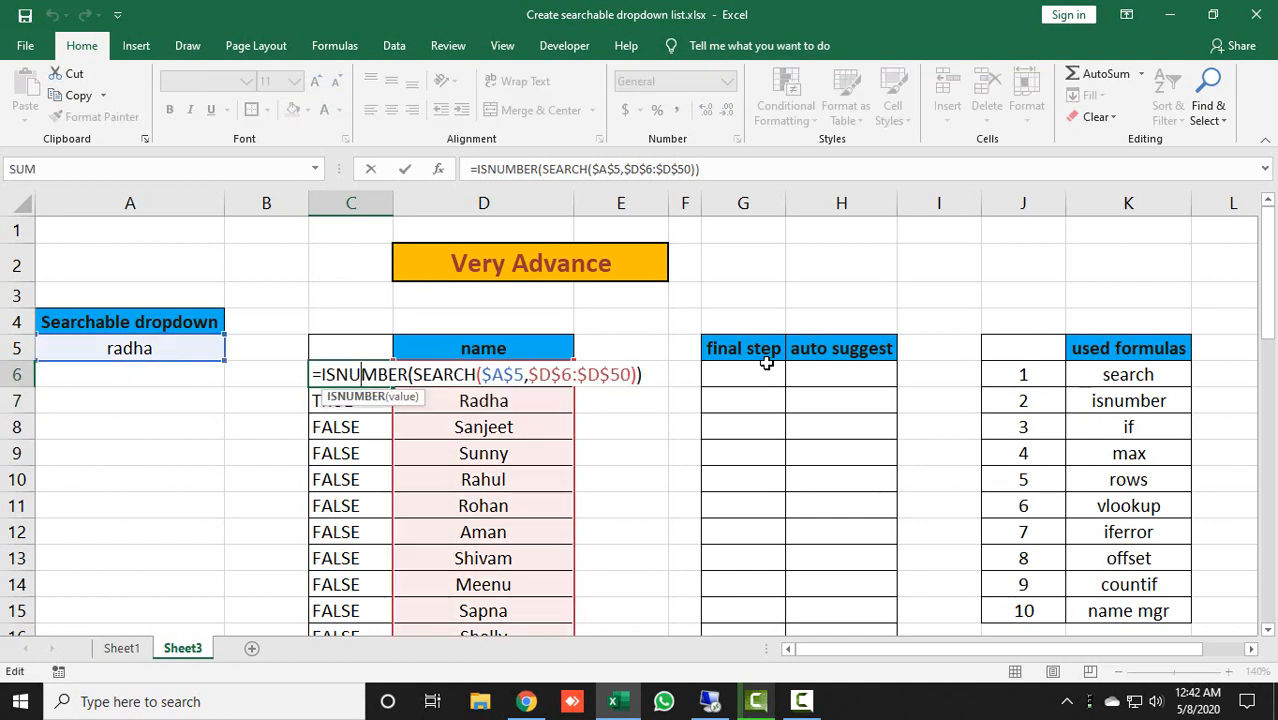
{"action": "key", "text": "Left"}
{"action": "key", "text": "Left"}
{"action": "key", "text": "Left"}
{"action": "key", "text": "Left"}
{"action": "type", "text": "IF("}
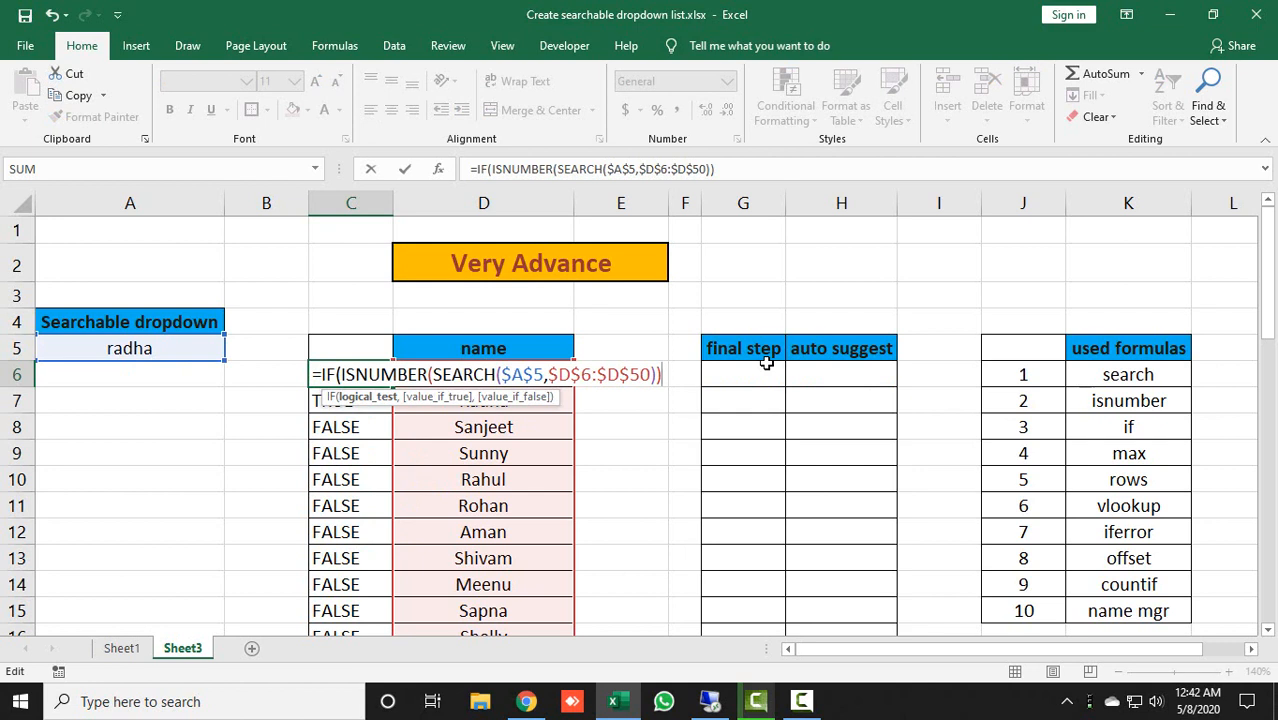
{"action": "type", "text": ","}
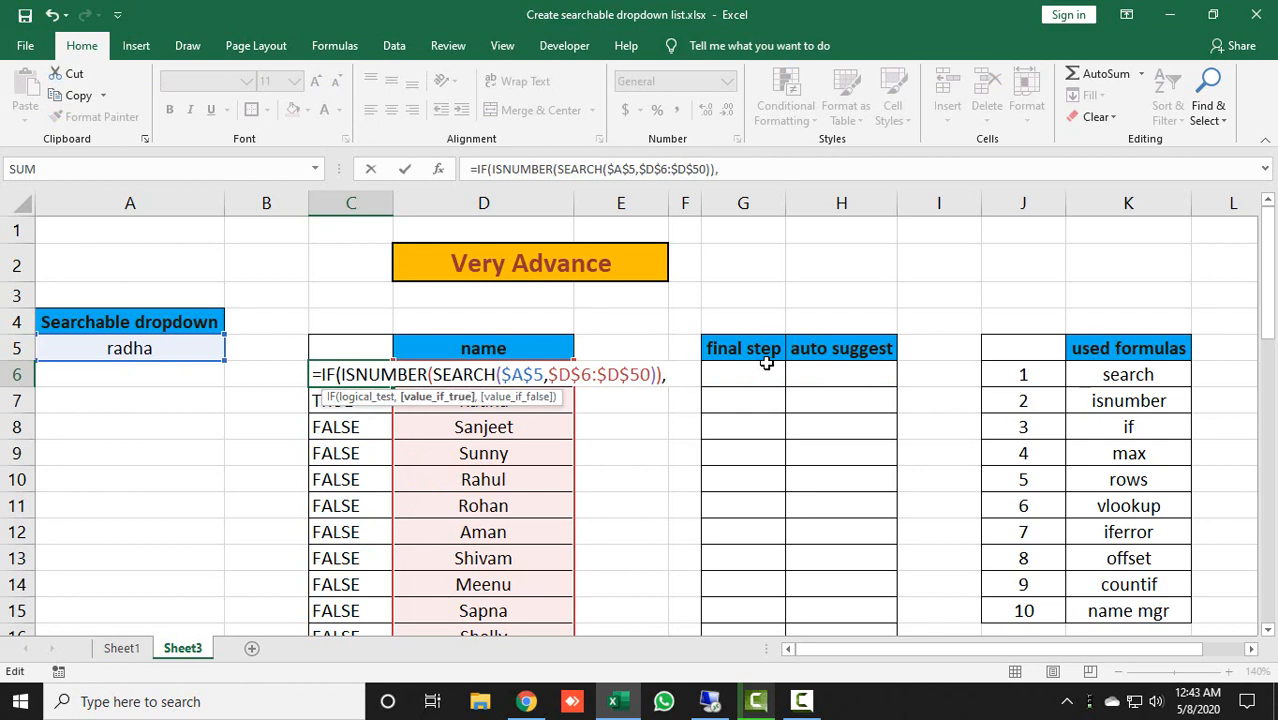
{"action": "type", "text": "1,0"}
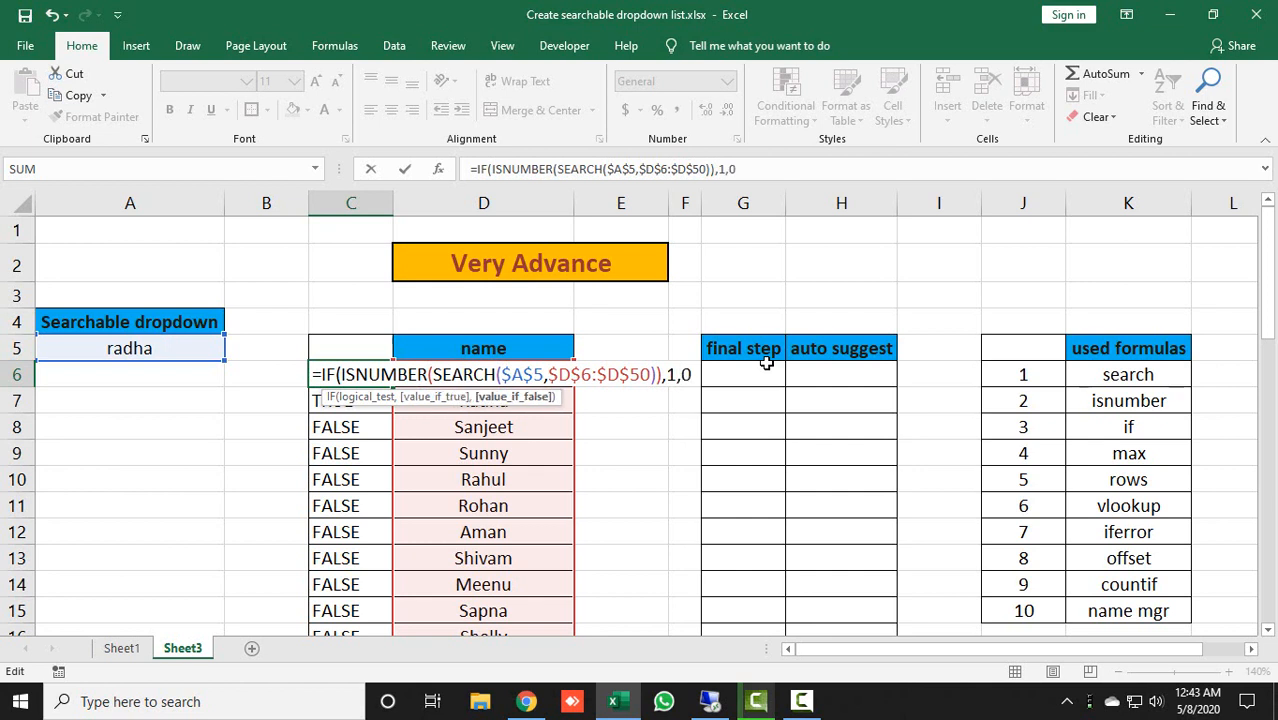
{"action": "type", "text": ")"}
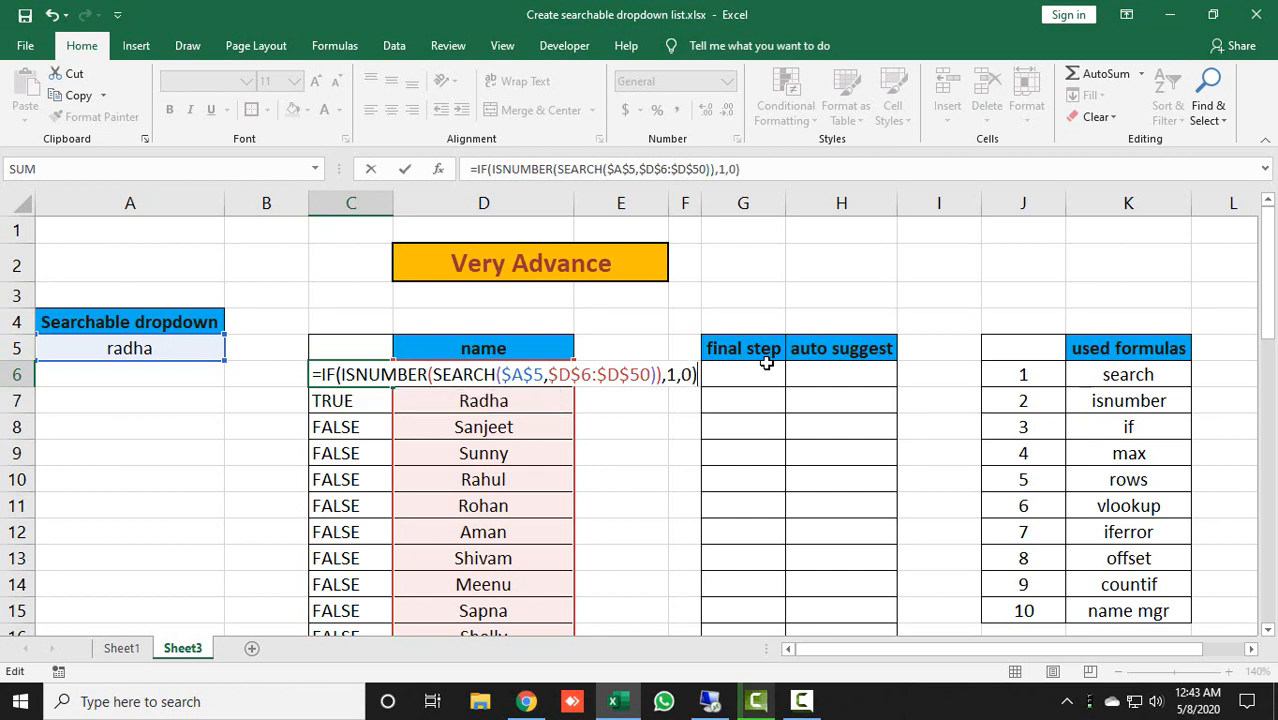
{"action": "key", "text": "Return"}
{"action": "key", "text": "Up"}
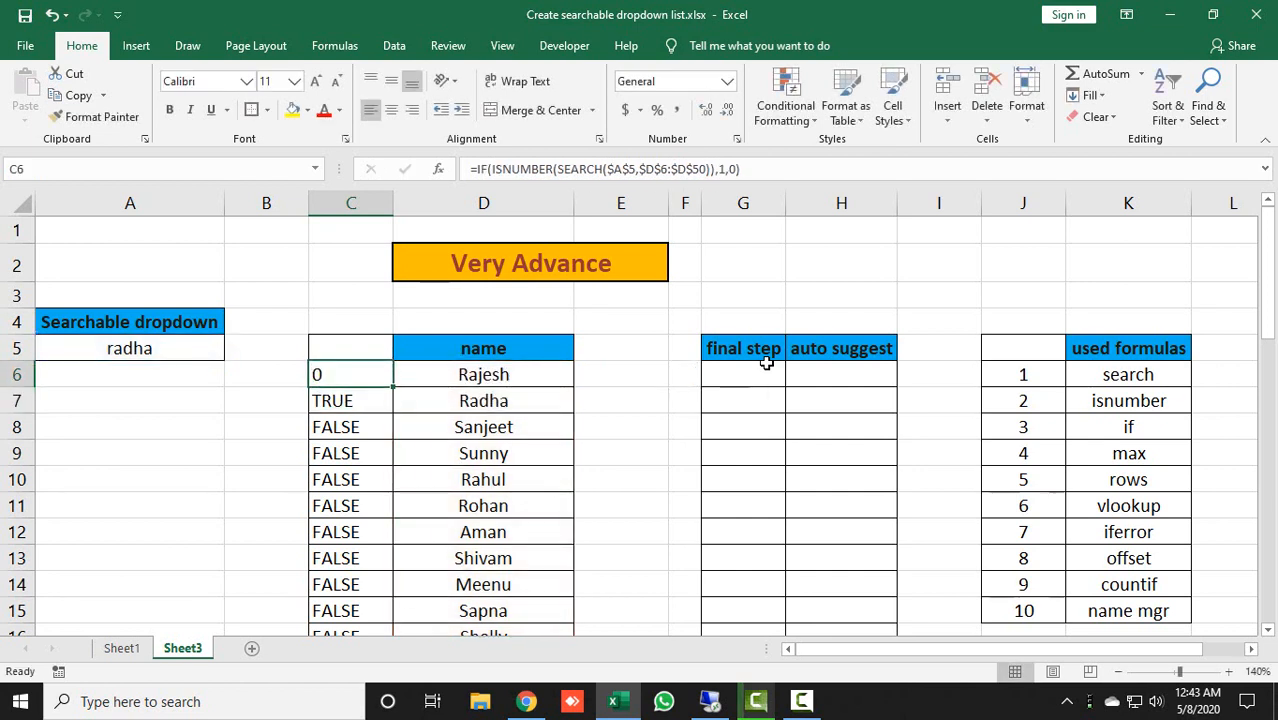
Compare the IF result in C6 with the neighbouring name in D6 and the search term in A5.
{"action": "key", "text": "Right"}
{"action": "key", "text": "Left"}
{"action": "key", "text": "Left"}
{"action": "key", "text": "Left"}
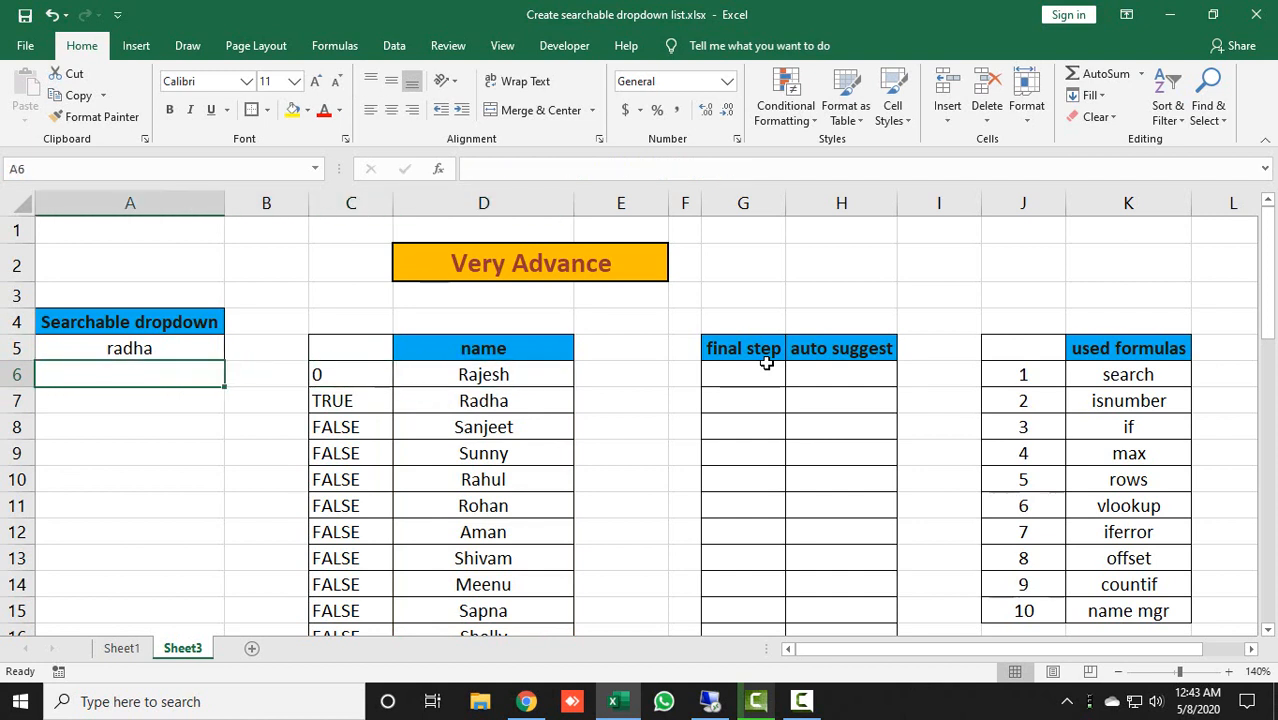
{"action": "key", "text": "Up"}
{"action": "key", "text": "Down"}
{"action": "key", "text": "Right"}
{"action": "key", "text": "Right"}
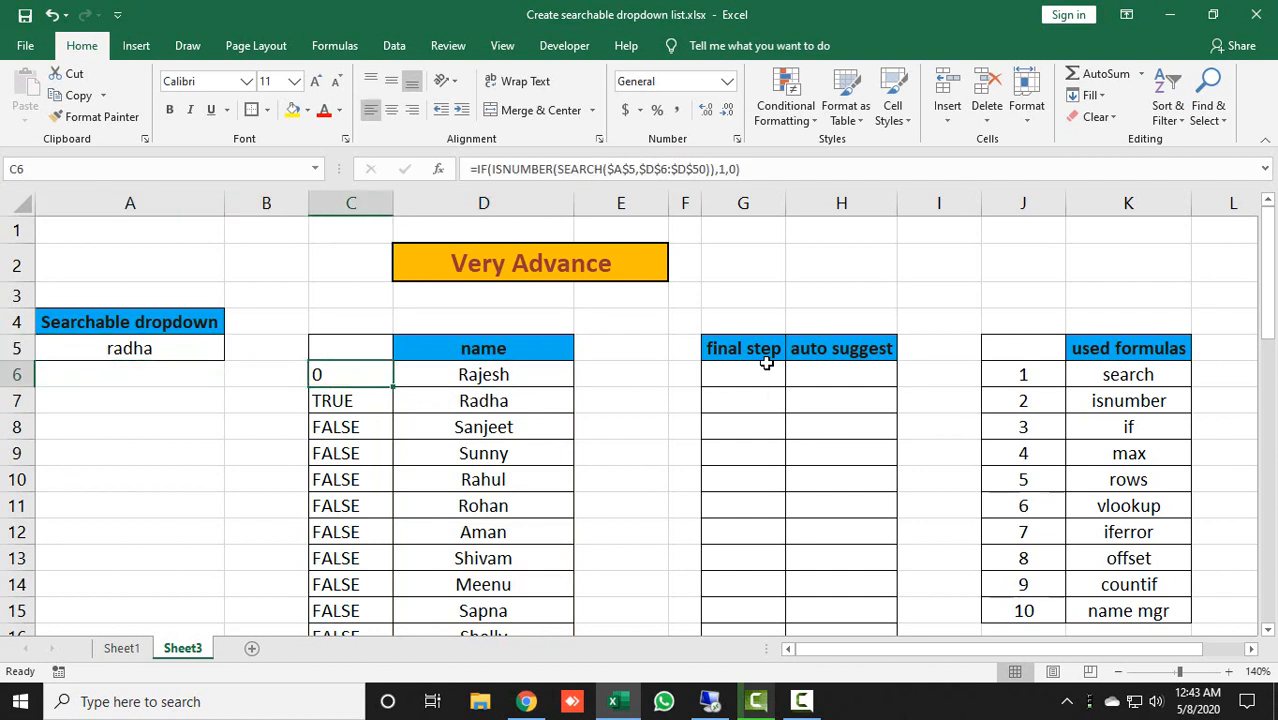
Copy the IF formula from C6 over the remaining ISNUMBER formulas down to C50.
{"action": "key", "text": "ctrl+c"}
{"action": "key", "text": "ctrl+shift+Down"}
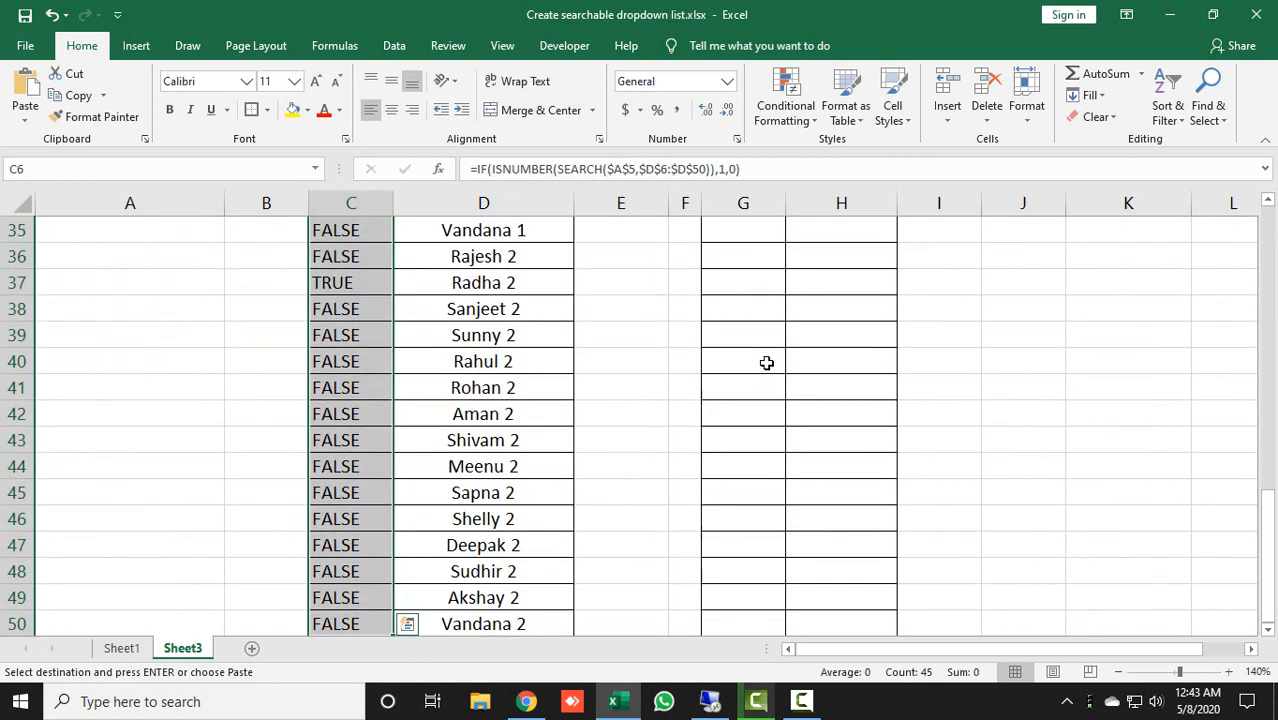
{"action": "key", "text": "ctrl+shift+Up"}
{"action": "key", "text": "Down"}
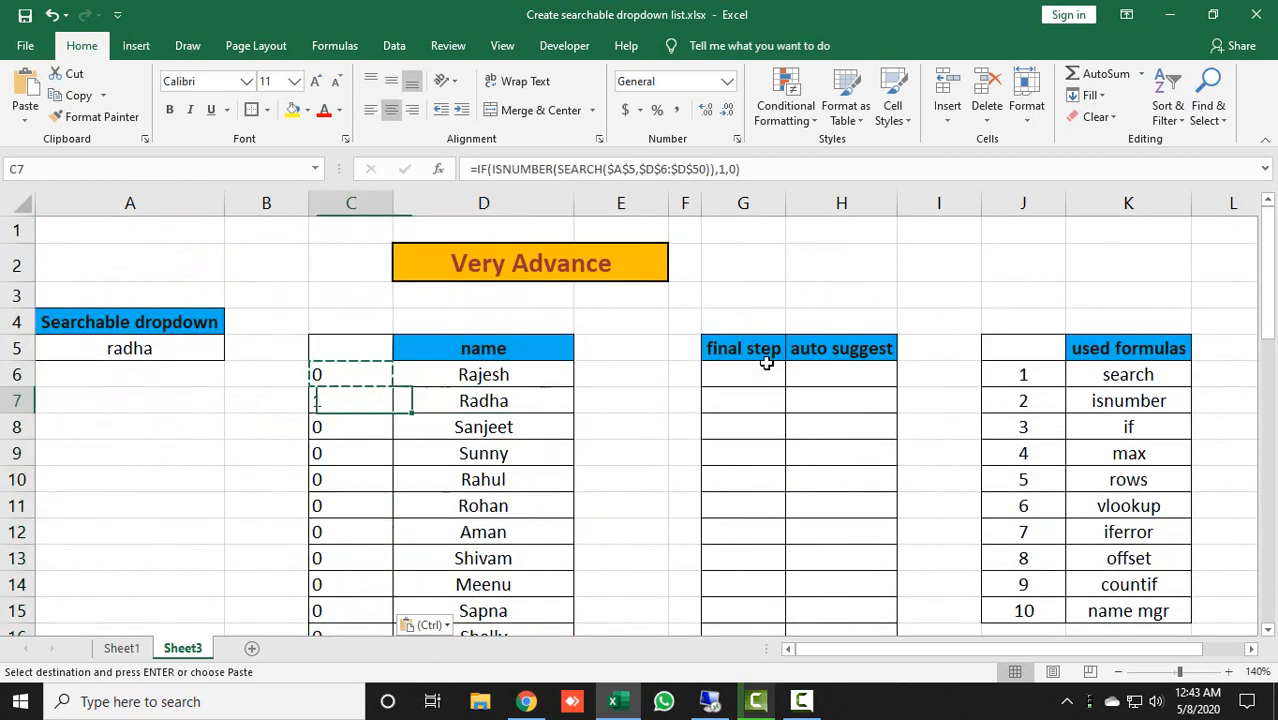
Check the IF result and name in row 7 against the search term in A5, and clear the pending copy selection.
{"action": "key", "text": "Left"}
{"action": "key", "text": "Left"}
{"action": "key", "text": "Up"}
{"action": "key", "text": "Up"}
{"action": "key", "text": "Down"}
{"action": "key", "text": "Right"}
{"action": "key", "text": "Right"}
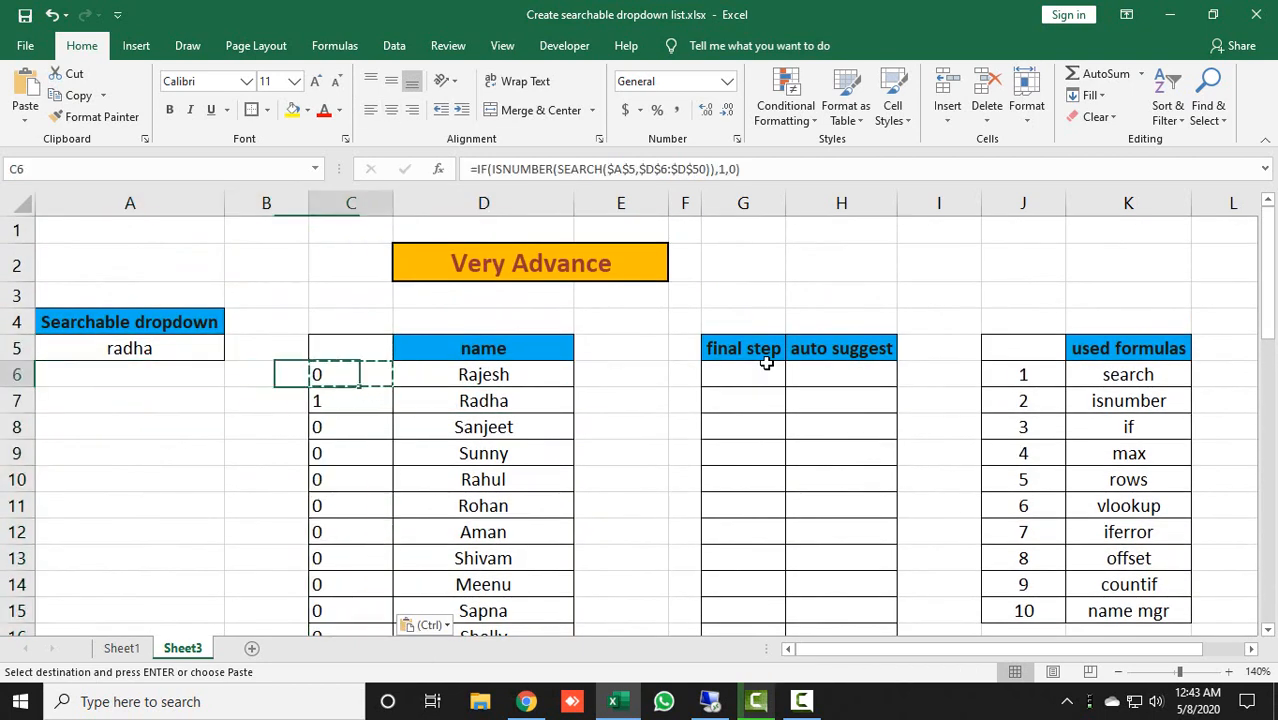
{"action": "key", "text": "Down"}
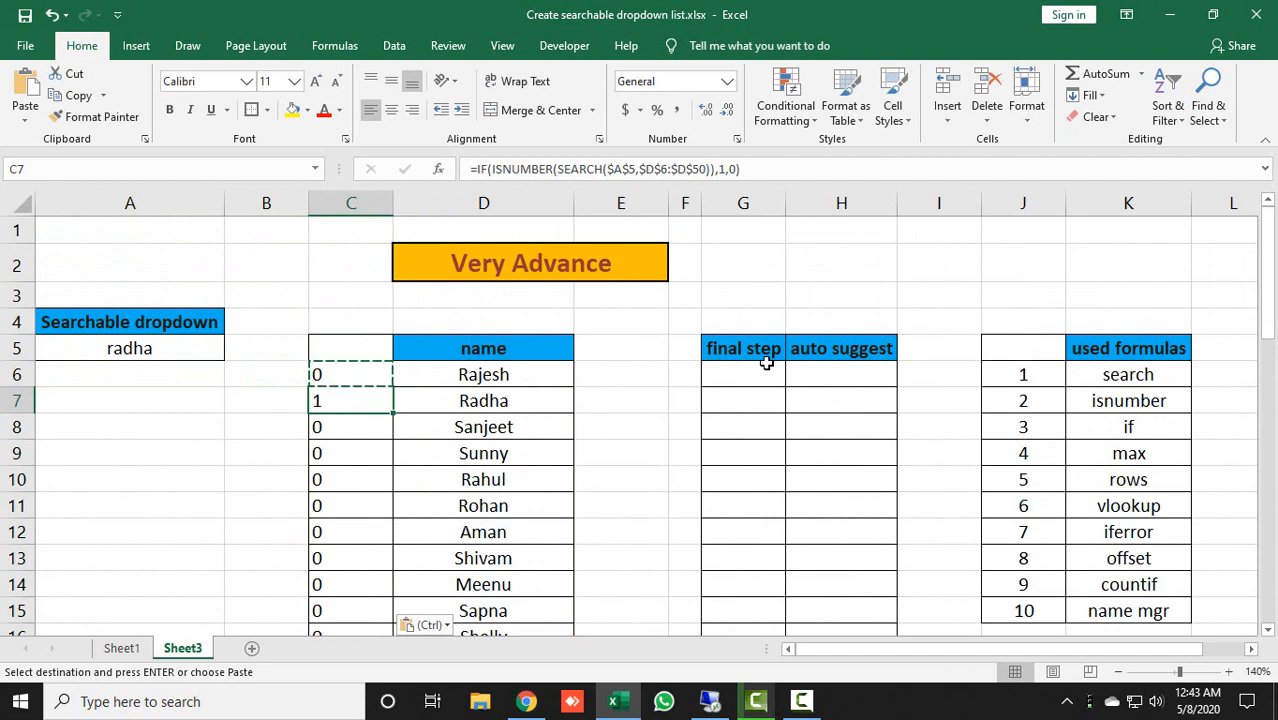
{"action": "key", "text": "Right"}
{"action": "key", "text": "Escape"}
{"action": "key", "text": "Down"}
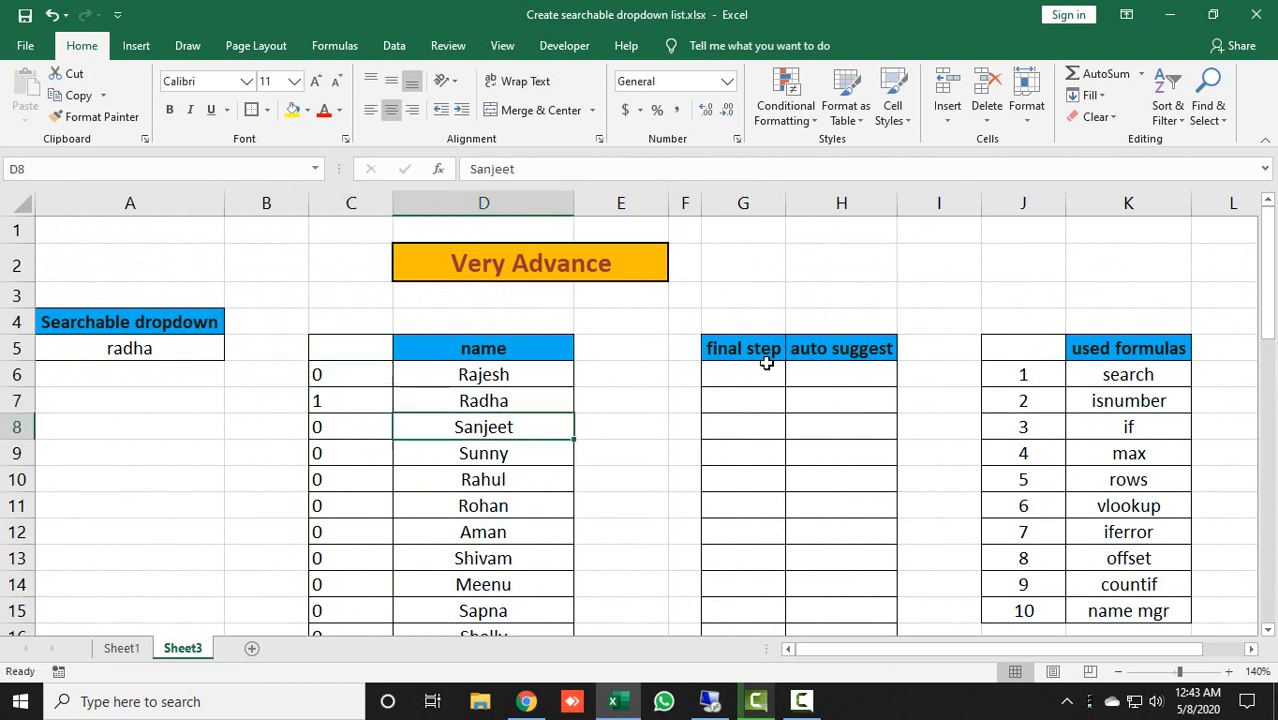
{"action": "key", "text": "Up"}
{"action": "key", "text": "Left"}
{"action": "key", "text": "Left"}
{"action": "key", "text": "Left"}
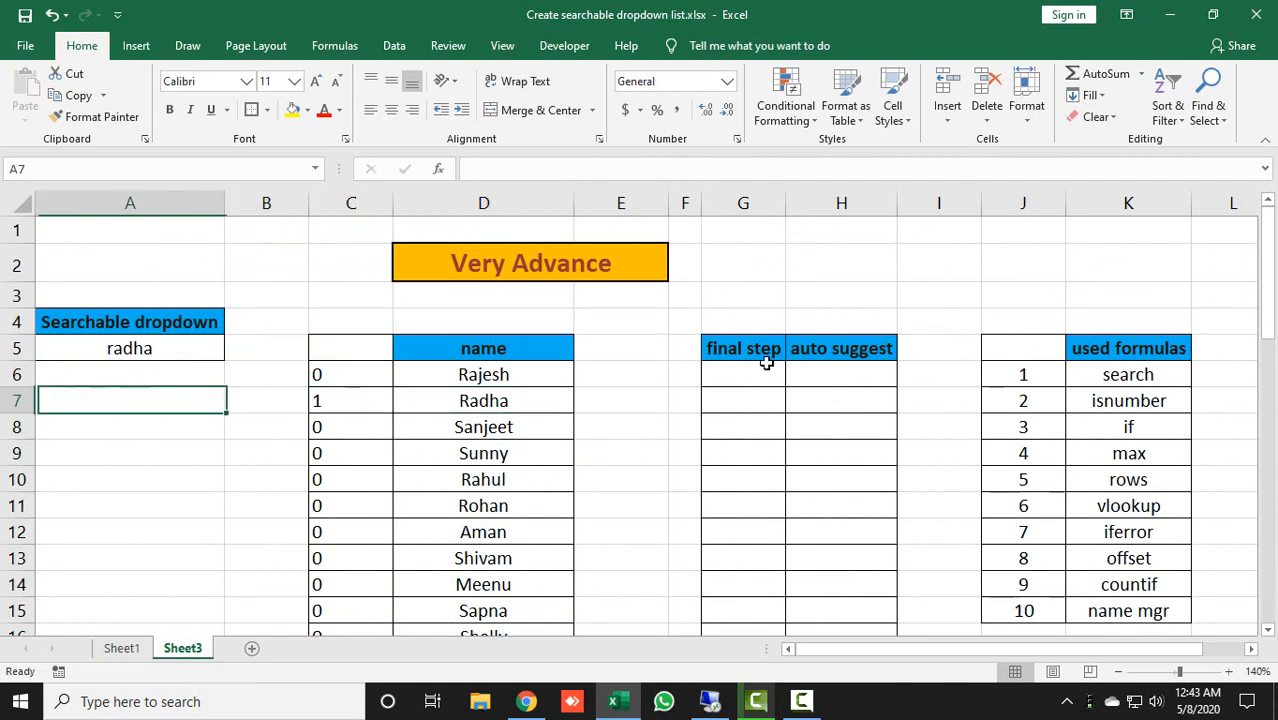
{"action": "key", "text": "Up"}
{"action": "key", "text": "Up"}
{"action": "key", "text": "Down"}
{"action": "key", "text": "Down"}
{"action": "key", "text": "Right"}
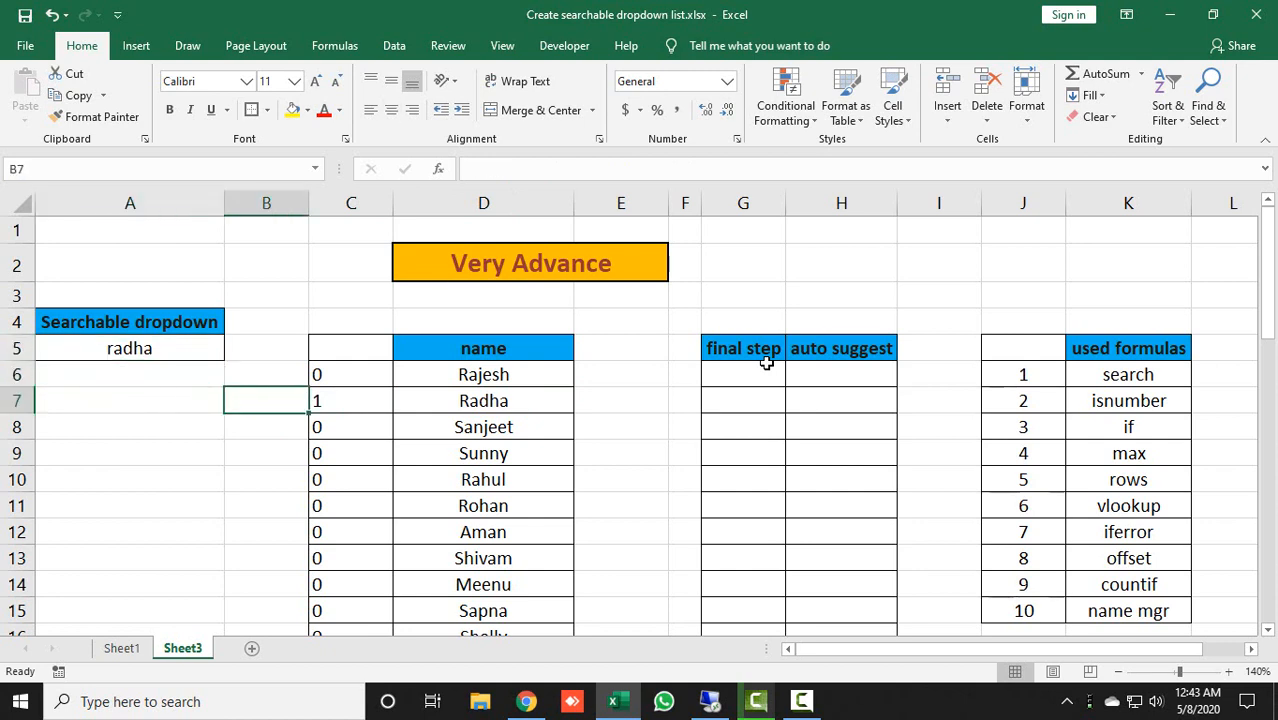
Examine the IF results in column C against the names in column D down to row 23 and back up to row 6.
{"action": "key", "text": "Right"}
{"action": "key", "text": "Down"}
{"action": "key", "text": "Down"}
{"action": "key", "text": "Down"}
{"action": "key", "text": "Down"}
{"action": "key", "text": "Down"}
{"action": "key", "text": "Down"}
{"action": "key", "text": "Down"}
{"action": "key", "text": "Down"}
{"action": "key", "text": "Down"}
{"action": "key", "text": "Down"}
{"action": "key", "text": "Down"}
{"action": "key", "text": "Down"}
{"action": "key", "text": "Down"}
{"action": "key", "text": "Down"}
{"action": "key", "text": "Down"}
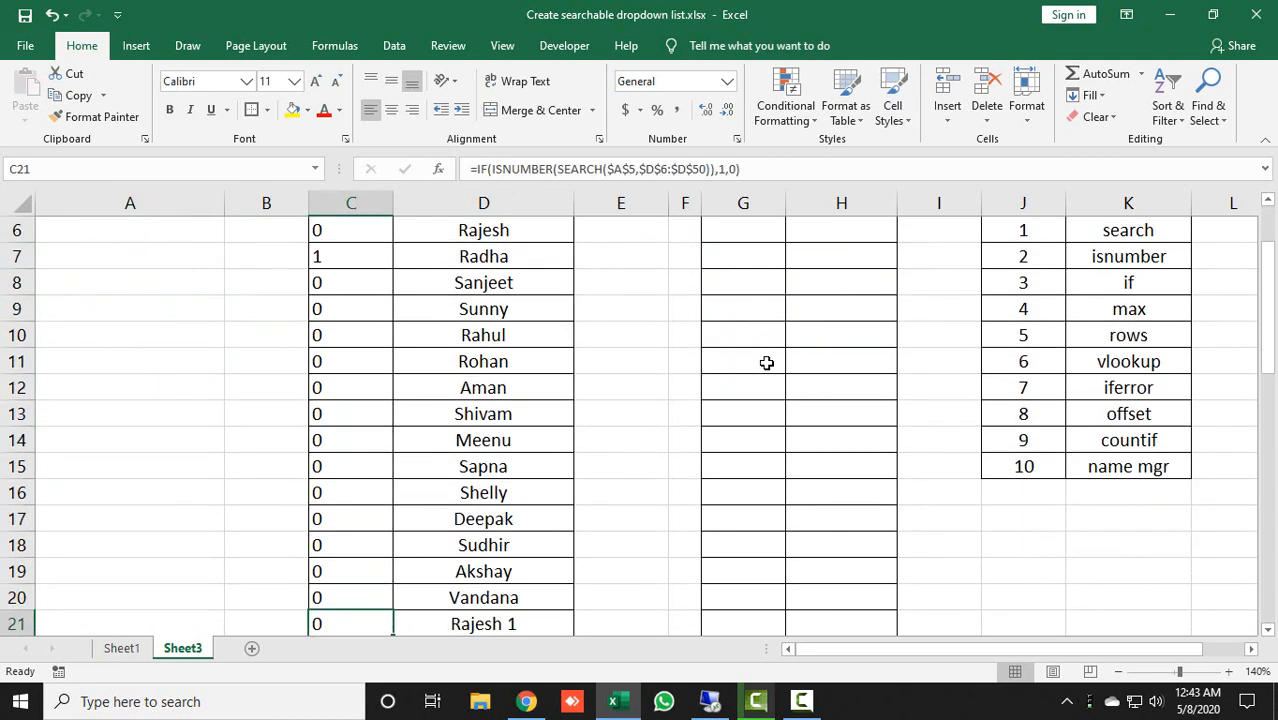
{"action": "key", "text": "Down"}
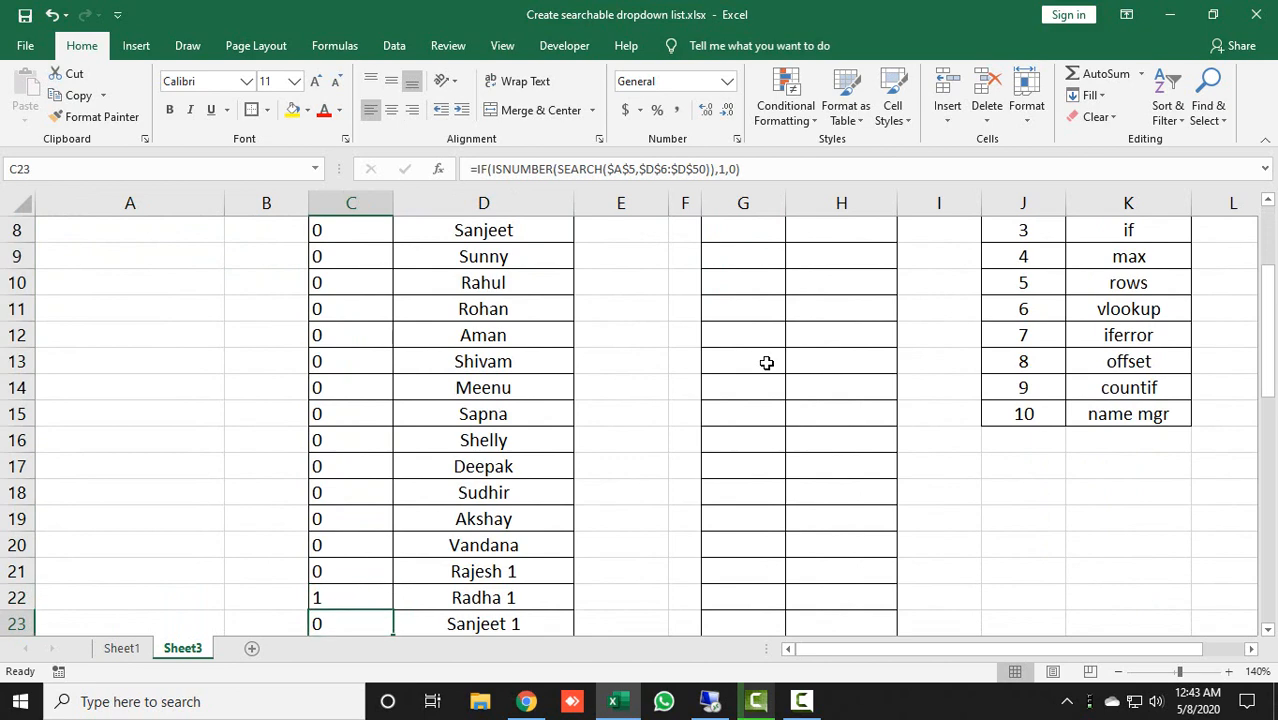
{"action": "key", "text": "Up"}
{"action": "key", "text": "Up"}
{"action": "key", "text": "Up"}
{"action": "key", "text": "Up"}
{"action": "key", "text": "Up"}
{"action": "key", "text": "Up"}
{"action": "key", "text": "Up"}
{"action": "key", "text": "Up"}
{"action": "key", "text": "Up"}
{"action": "key", "text": "Up"}
{"action": "key", "text": "Up"}
{"action": "key", "text": "Up"}
{"action": "key", "text": "Up"}
{"action": "key", "text": "Up"}
{"action": "key", "text": "Up"}
{"action": "key", "text": "Up"}
{"action": "key", "text": "Up"}
{"action": "key", "text": "Up"}
{"action": "key", "text": "Up"}
{"action": "key", "text": "Up"}
{"action": "key", "text": "Up"}
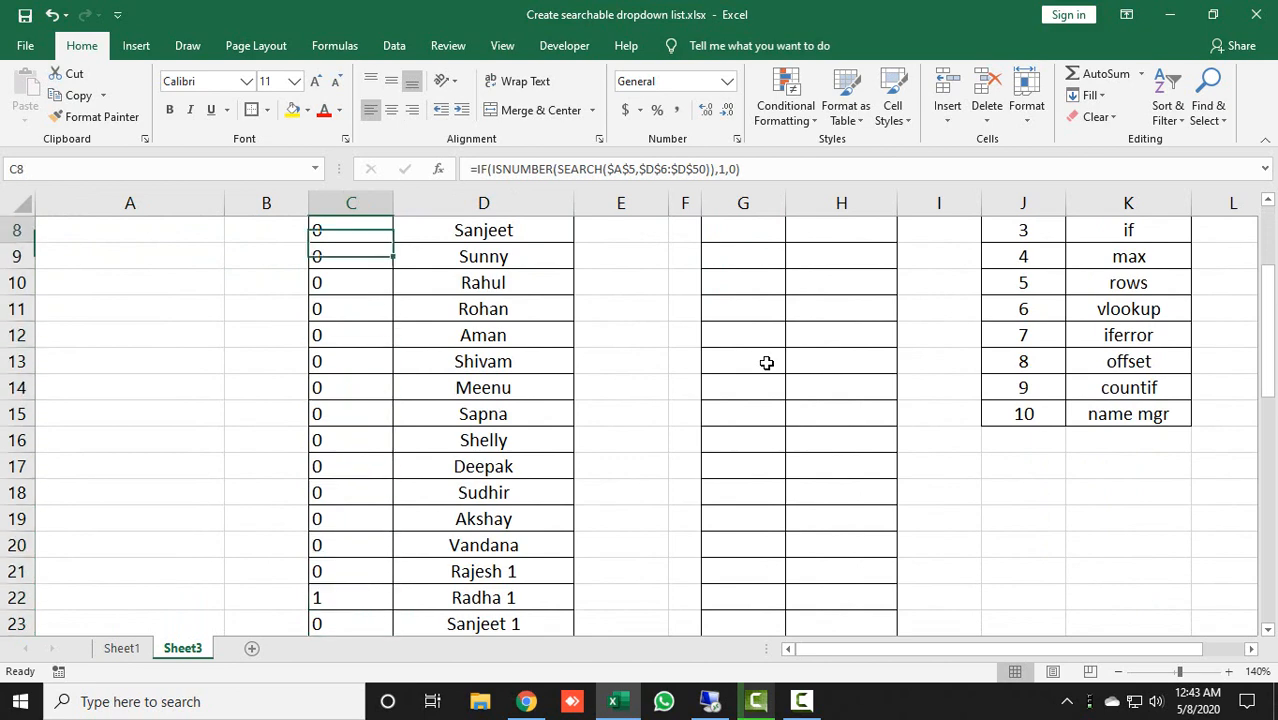
{"action": "key", "text": "Down"}
{"action": "key", "text": "Down"}
{"action": "key", "text": "Down"}
{"action": "key", "text": "Down"}
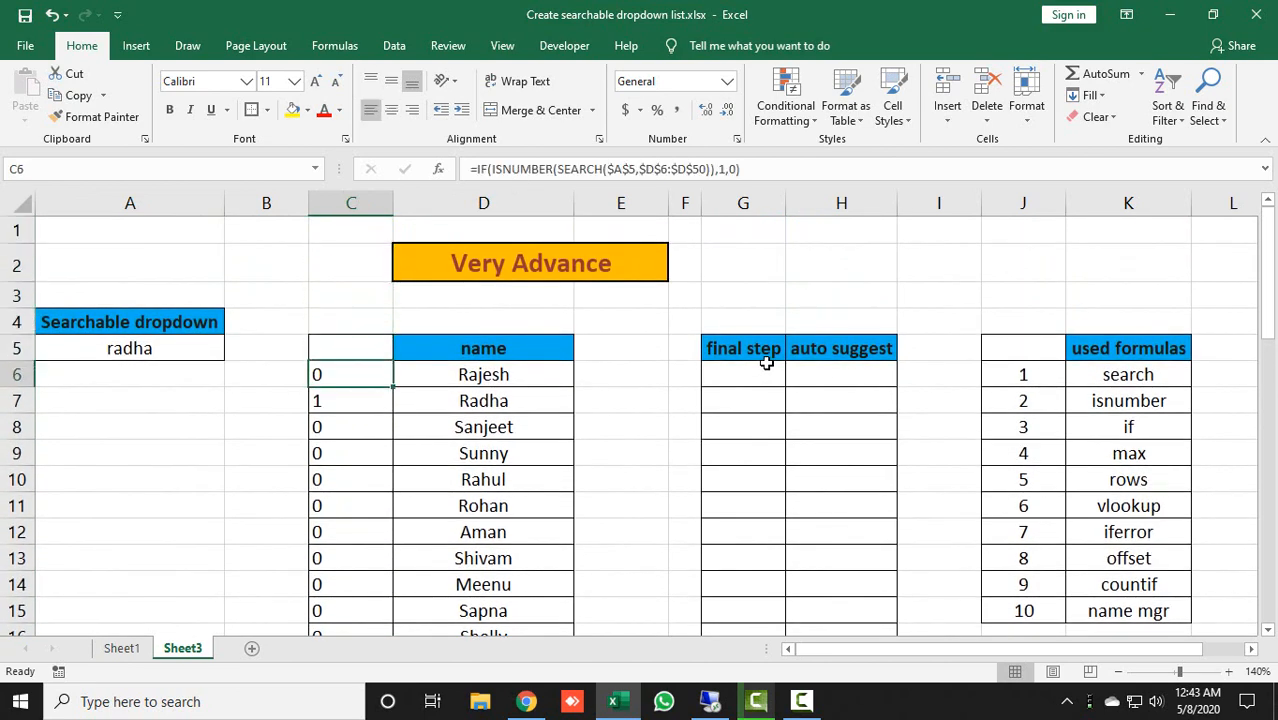
Compare the search term in A5 with the first IF results in column C and the top of the name list.
{"action": "key", "text": "Left"}
{"action": "key", "text": "Left"}
{"action": "key", "text": "Up"}
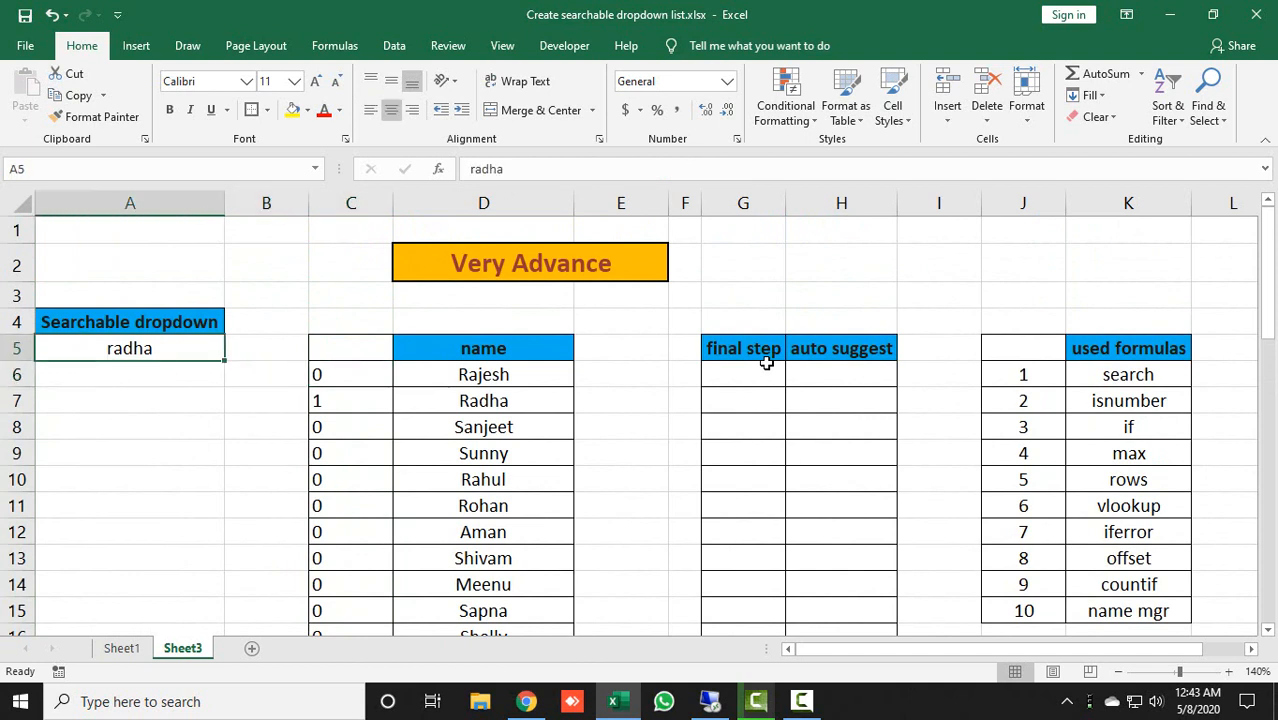
{"action": "key", "text": "Right"}
{"action": "key", "text": "Right"}
{"action": "key", "text": "Down"}
{"action": "key", "text": "Down"}
{"action": "key", "text": "Left"}
{"action": "key", "text": "Left"}
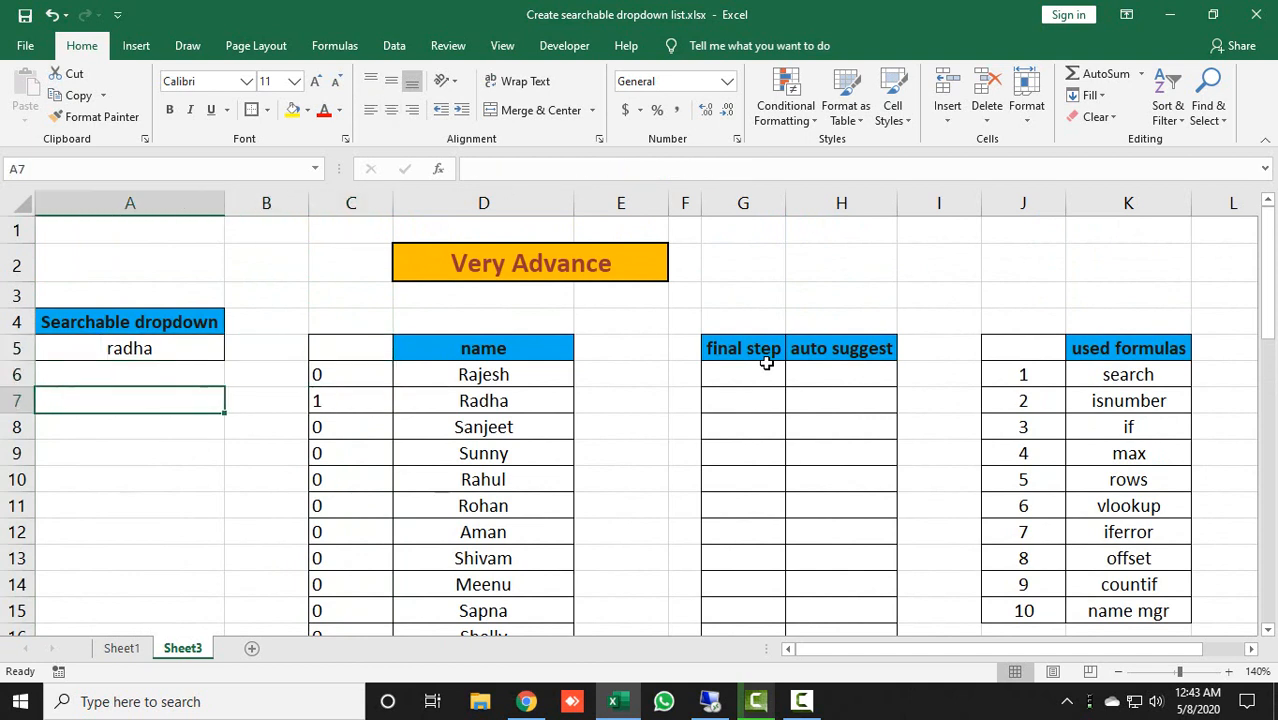
{"action": "key", "text": "Up"}
{"action": "key", "text": "Up"}
{"action": "key", "text": "Right"}
{"action": "key", "text": "Right"}
{"action": "key", "text": "Right"}
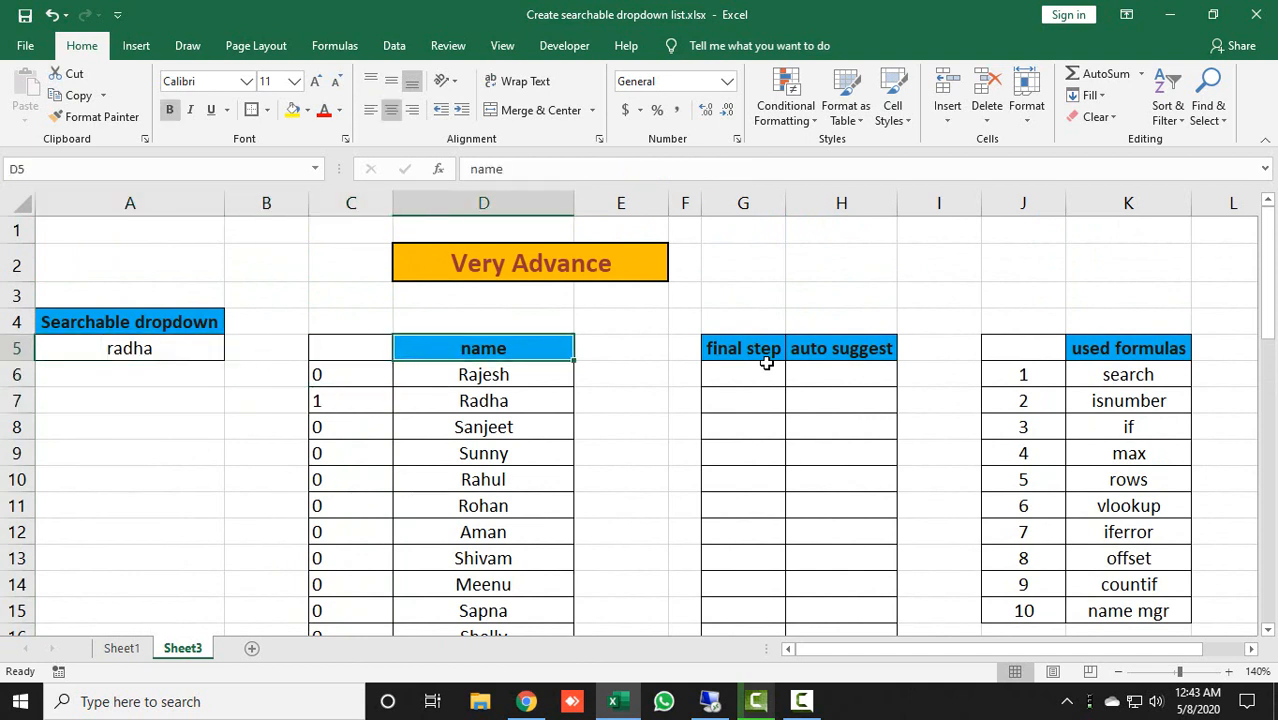
{"action": "key", "text": "Down"}
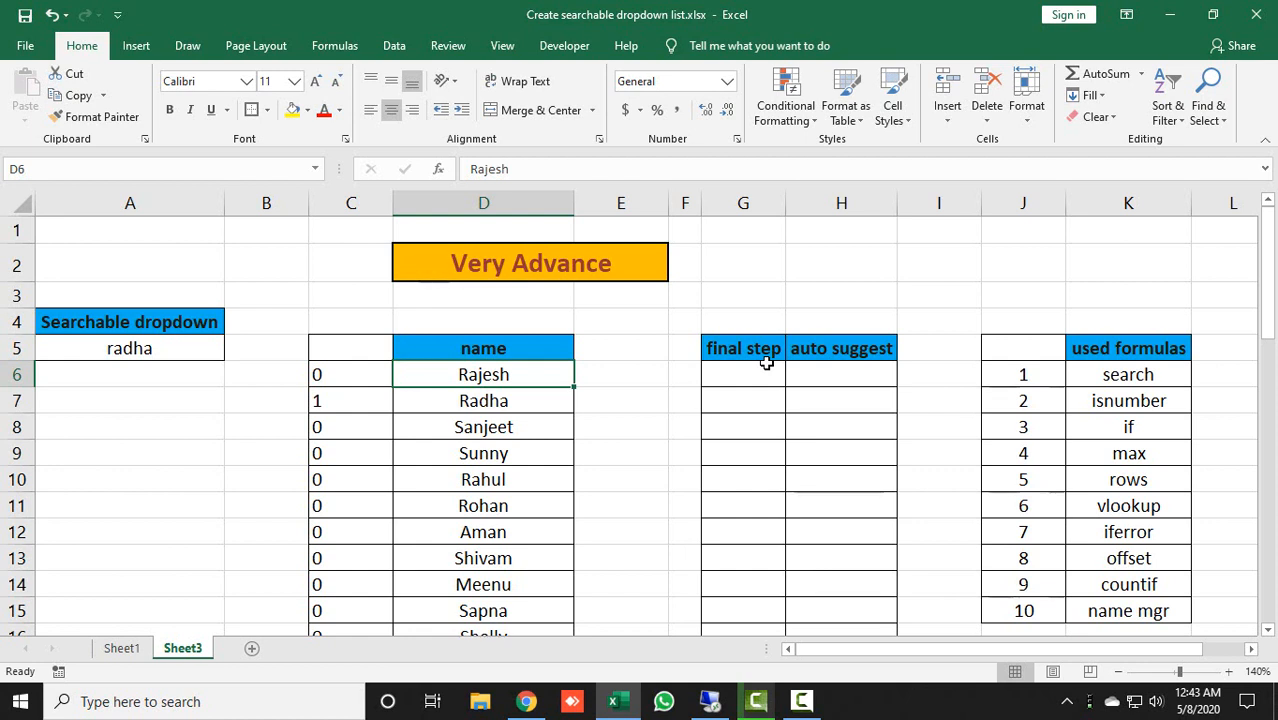
Replace the value-if-true argument of the IF formula in C6 with max(C5:C5)+1, making the range's first C5 reference absolute.
{"action": "key", "text": "Left"}
{"action": "key", "text": "F2"}
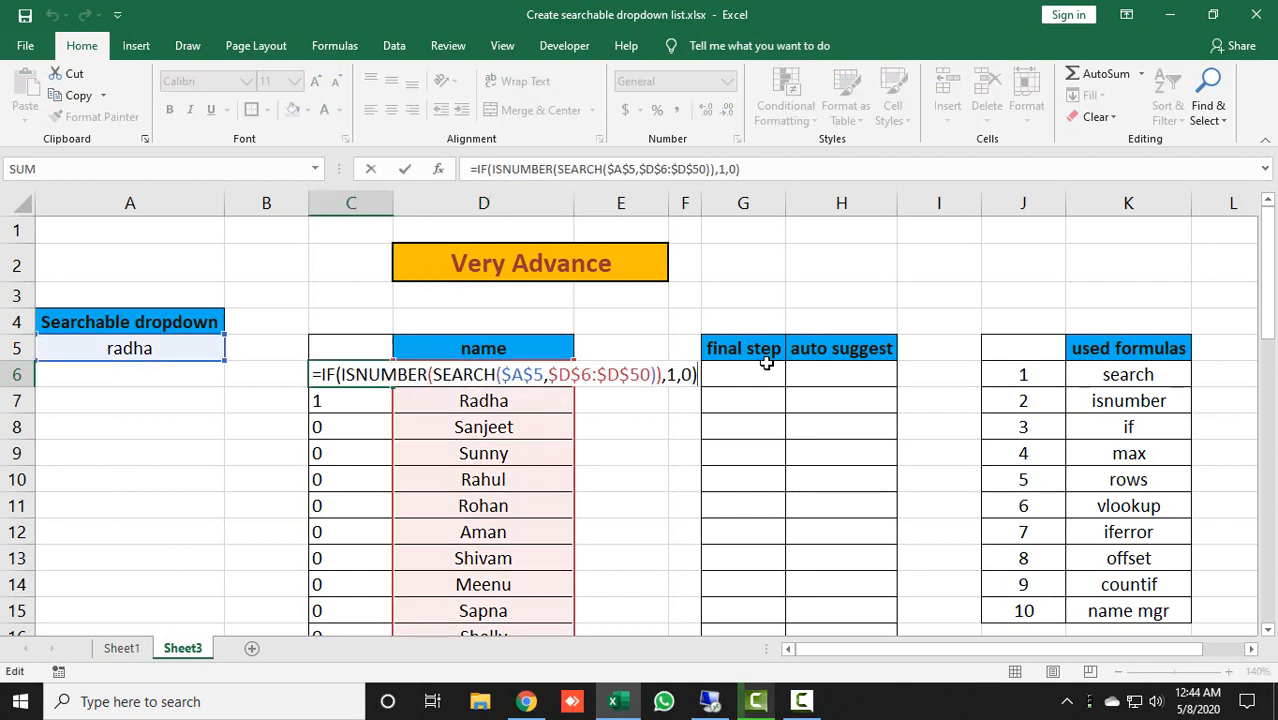
{"action": "key", "text": "Left"}
{"action": "key", "text": "Left"}
{"action": "key", "text": "Left"}
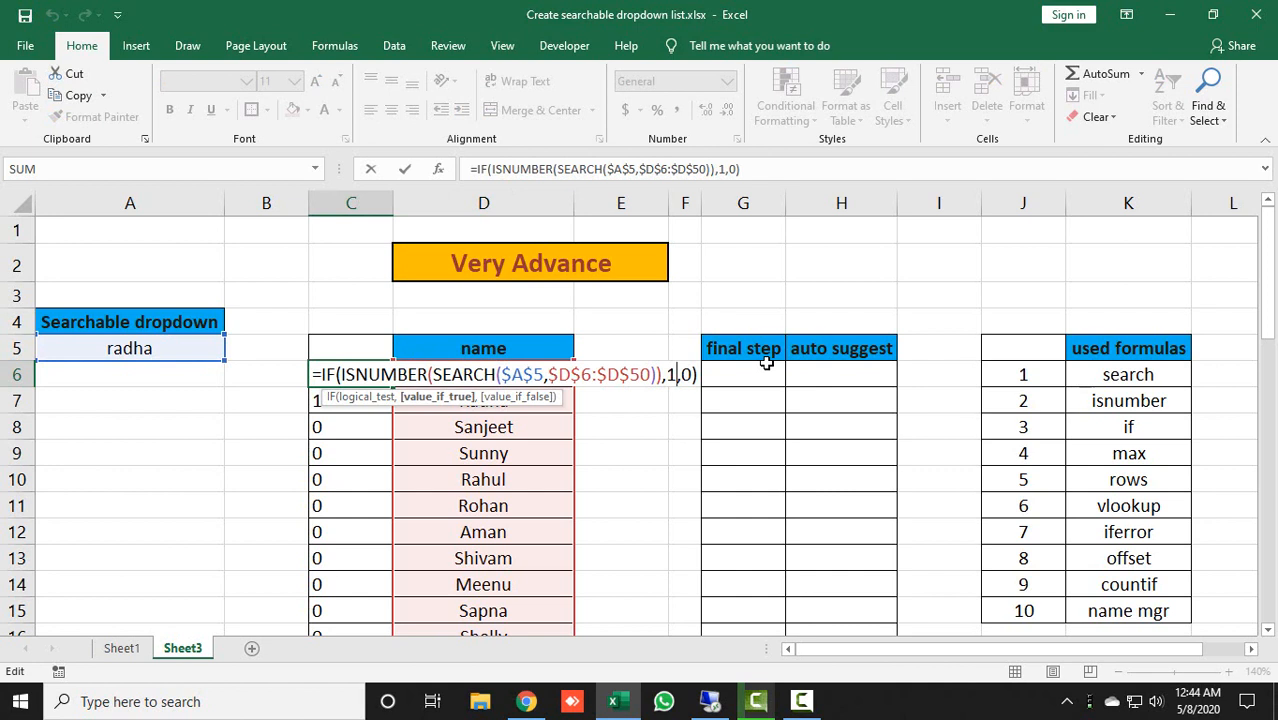
{"action": "key", "text": "shift+Left"}
{"action": "type", "text": "max"}
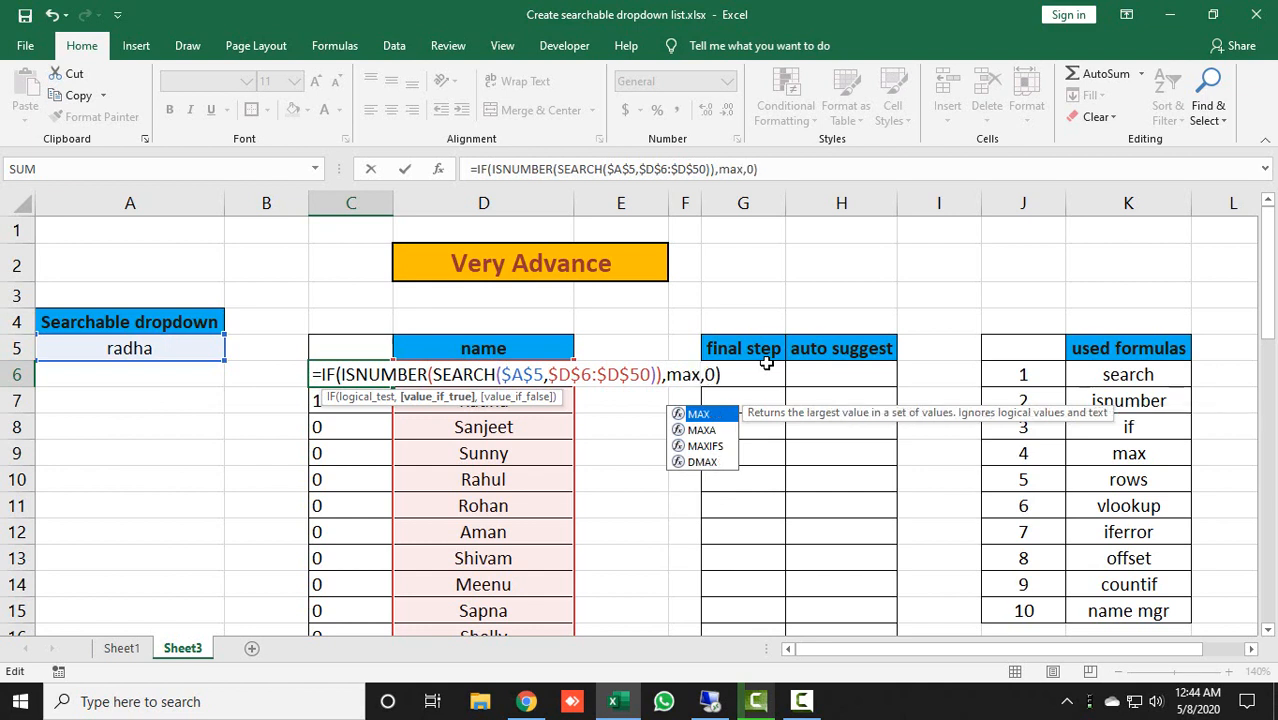
{"action": "type", "text": "("}
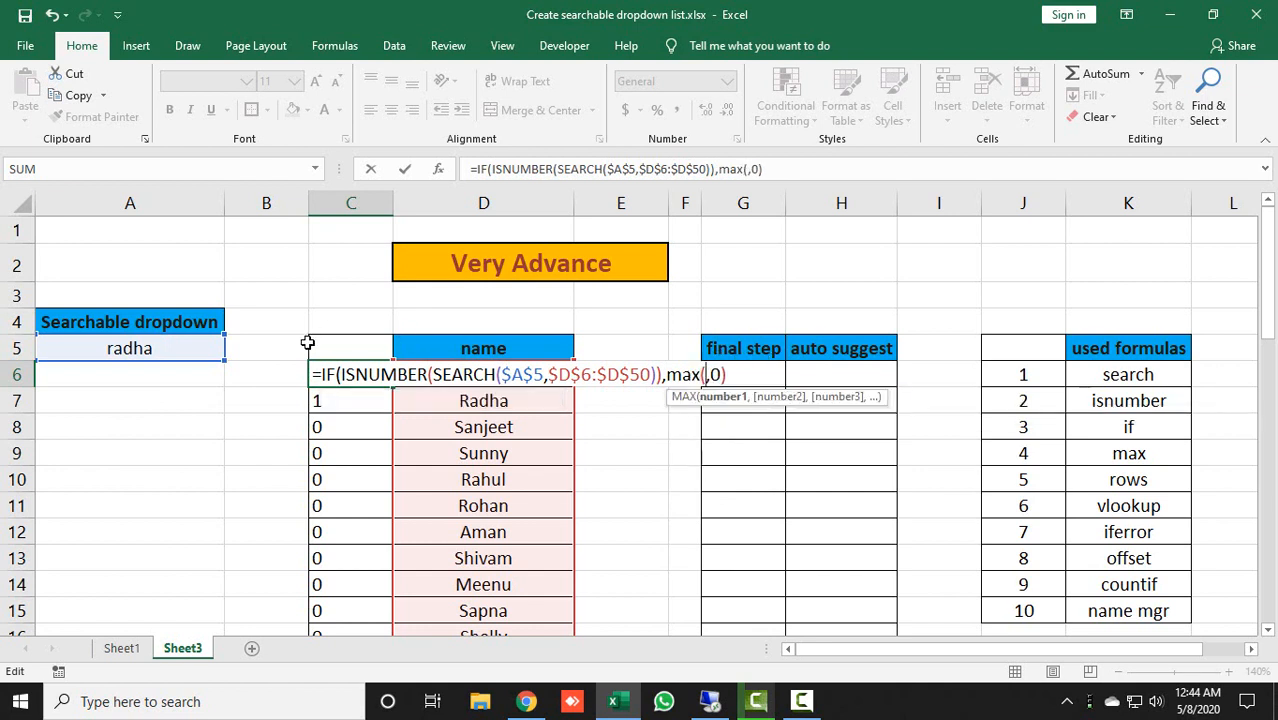
{"action": "left_click", "coordinate": [338, 351]}
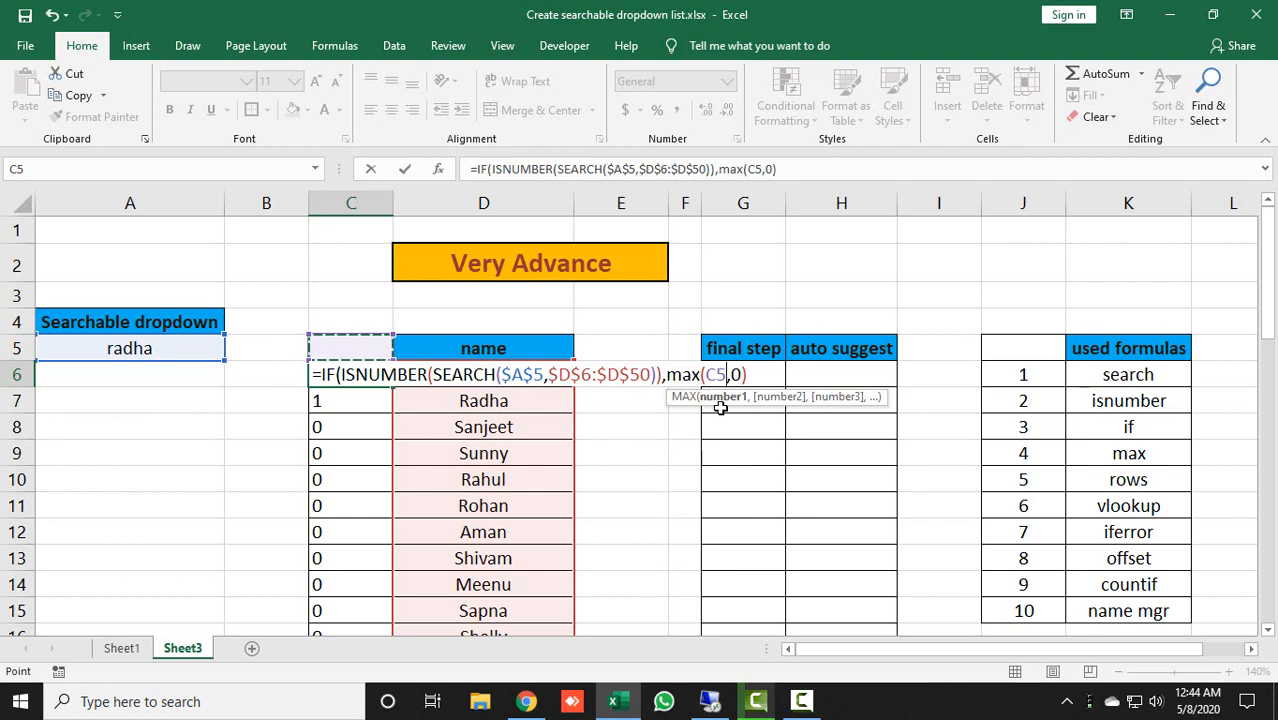
{"action": "key", "text": "F8"}
{"action": "type", "text": ")"}
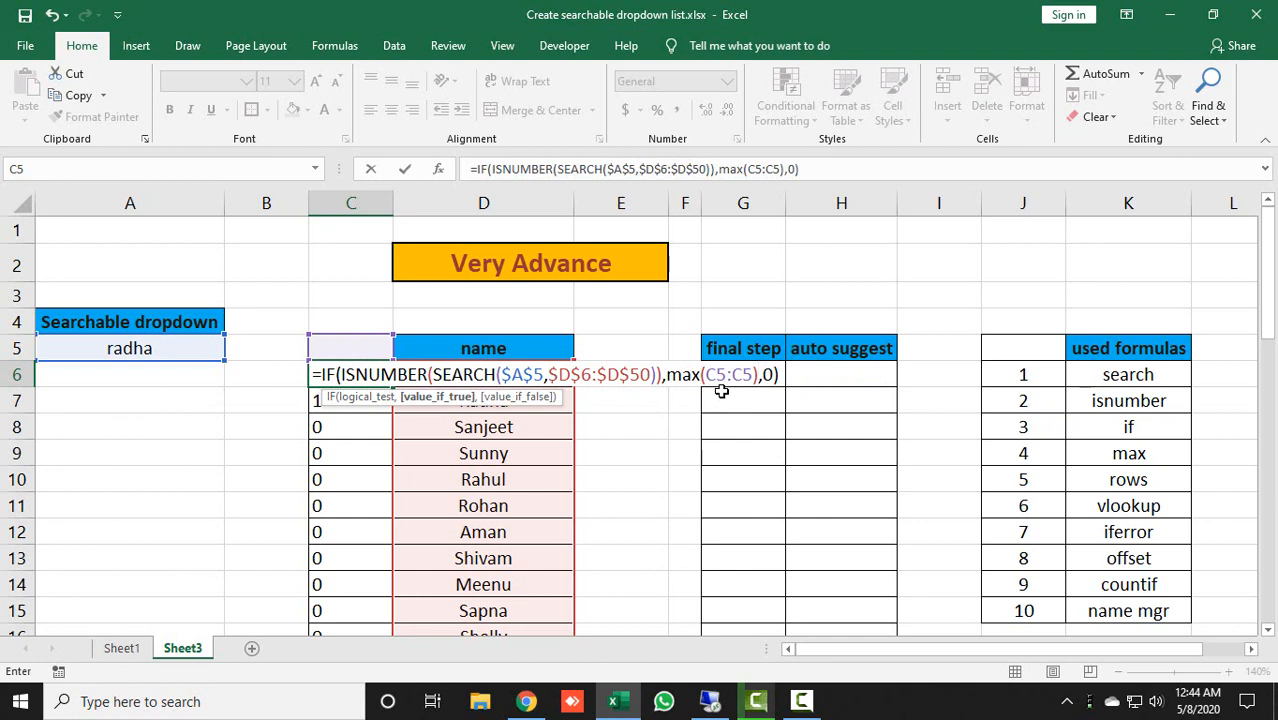
{"action": "type", "text": "+1"}
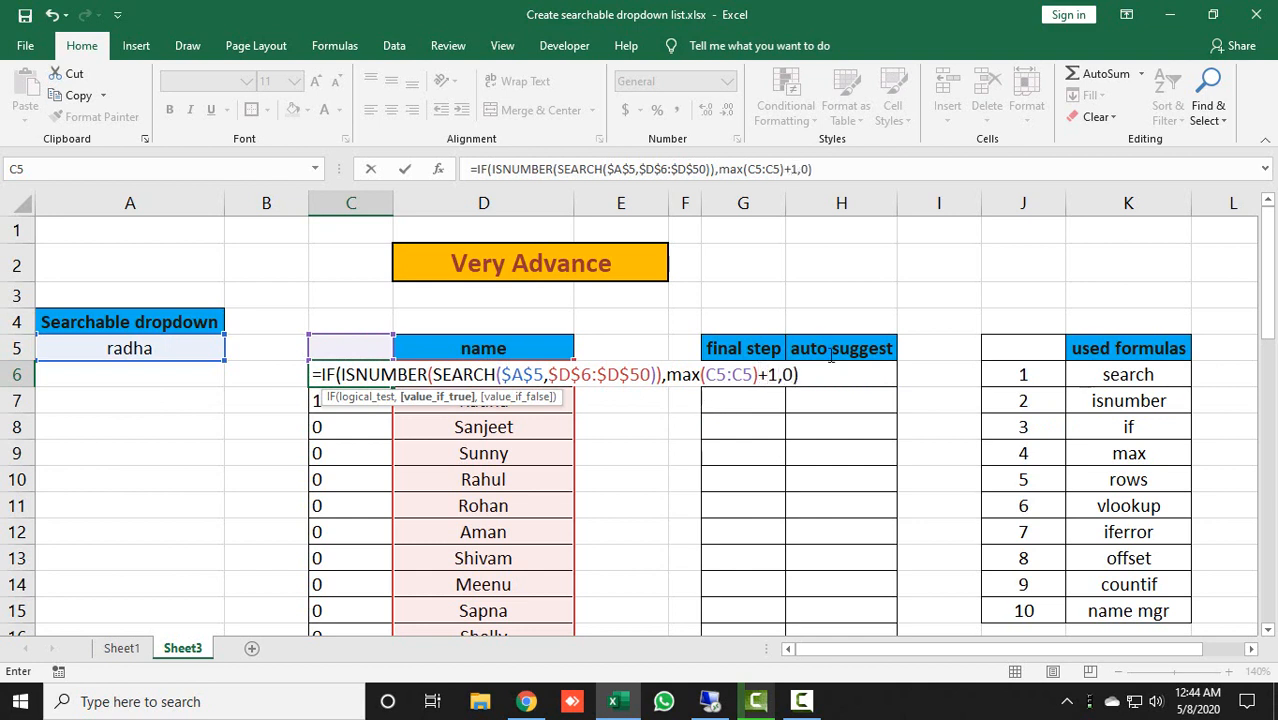
{"action": "left_click", "coordinate": [713, 375]}
{"action": "key", "text": "F4"}
{"action": "key", "text": "Return"}
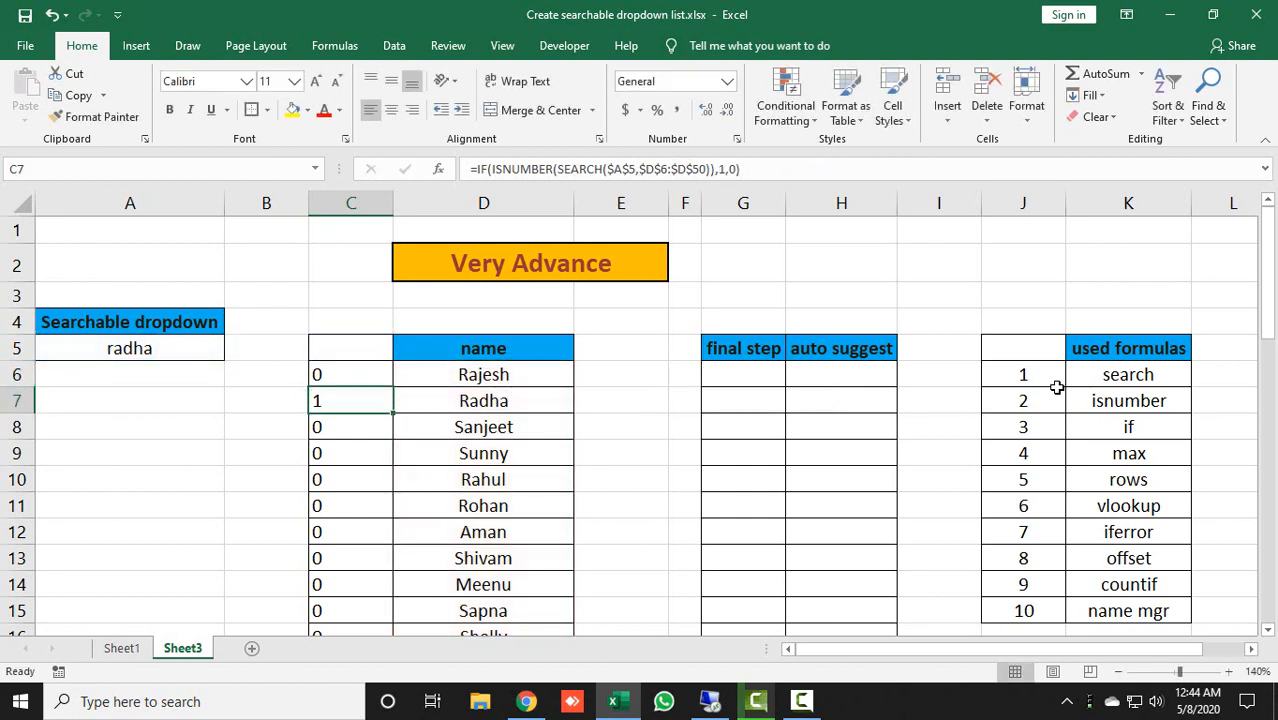
Copy the updated MAX formula from C6 down column C to row 50 and clear the pending copy selection.
{"action": "key", "text": "Up"}
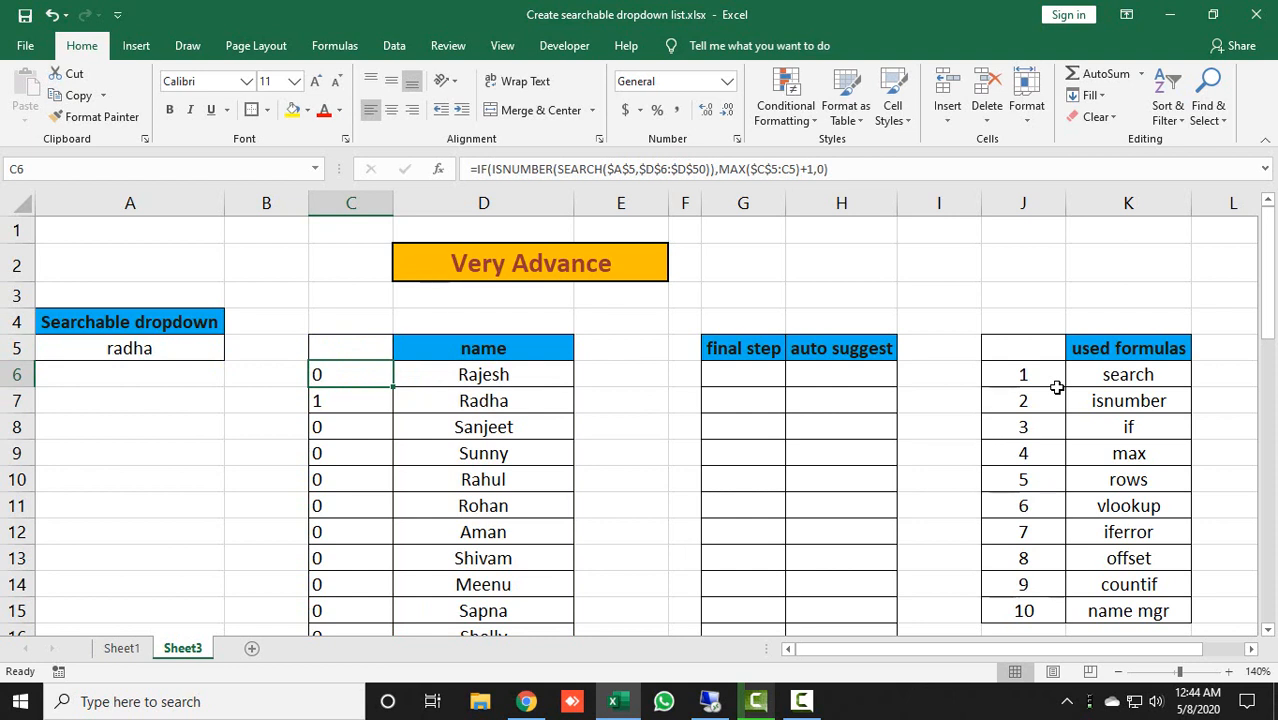
{"action": "key", "text": "ctrl+c"}
{"action": "key", "text": "ctrl+shift+Down"}
{"action": "key", "text": "ctrl+v"}
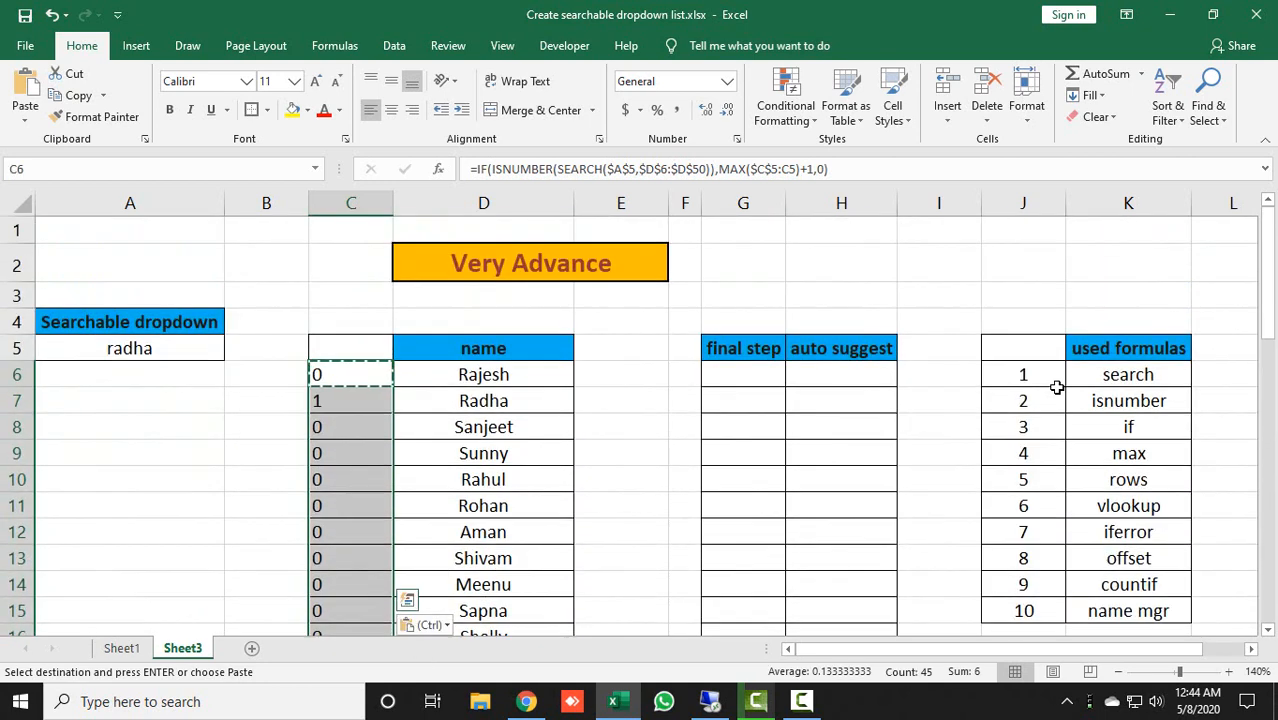
{"action": "key", "text": "Escape"}
Examine the match numbers in column C beside the names in column D, from the top of the list through row 23.
{"action": "key", "text": "Right"}
{"action": "key", "text": "Left"}
{"action": "key", "text": "Down"}
{"action": "key", "text": "Right"}
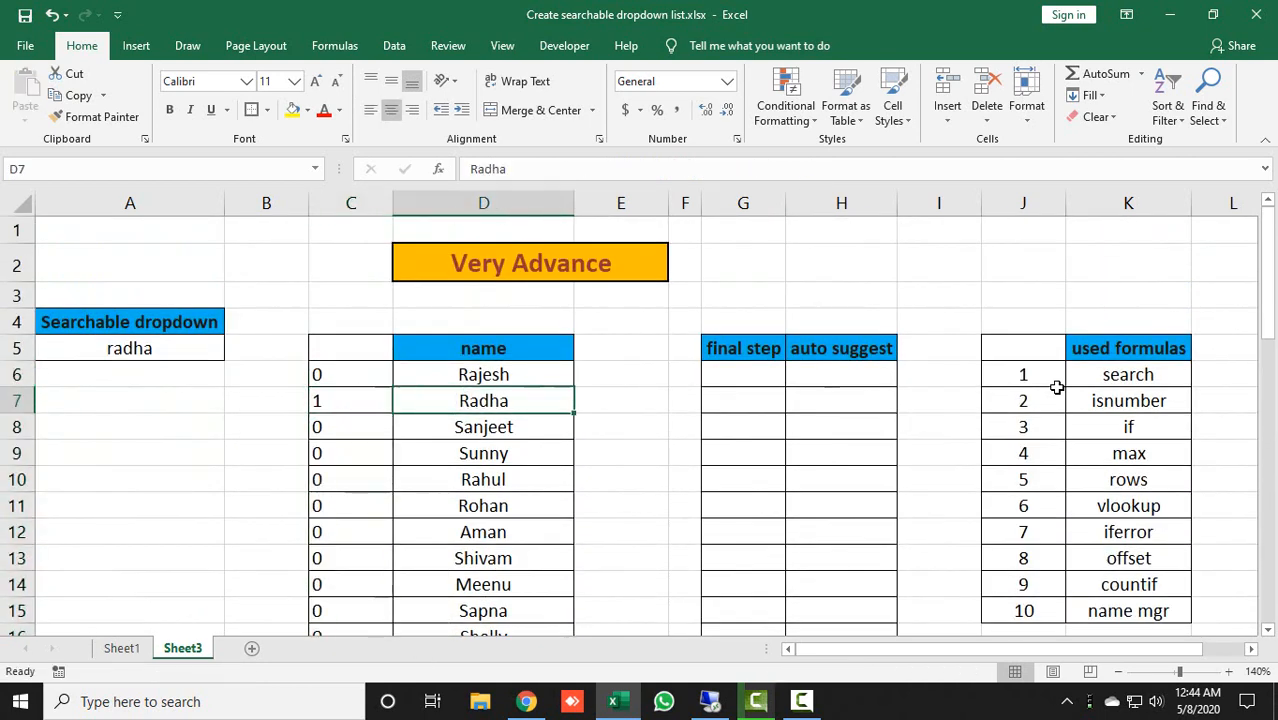
{"action": "key", "text": "Down"}
{"action": "key", "text": "Down"}
{"action": "key", "text": "Down"}
{"action": "key", "text": "Down"}
{"action": "key", "text": "Down"}
{"action": "key", "text": "Down"}
{"action": "key", "text": "Down"}
{"action": "key", "text": "Down"}
{"action": "key", "text": "Down"}
{"action": "key", "text": "Down"}
{"action": "key", "text": "Down"}
{"action": "key", "text": "Down"}
{"action": "key", "text": "Down"}
{"action": "key", "text": "Down"}
{"action": "key", "text": "Down"}
{"action": "key", "text": "Down"}
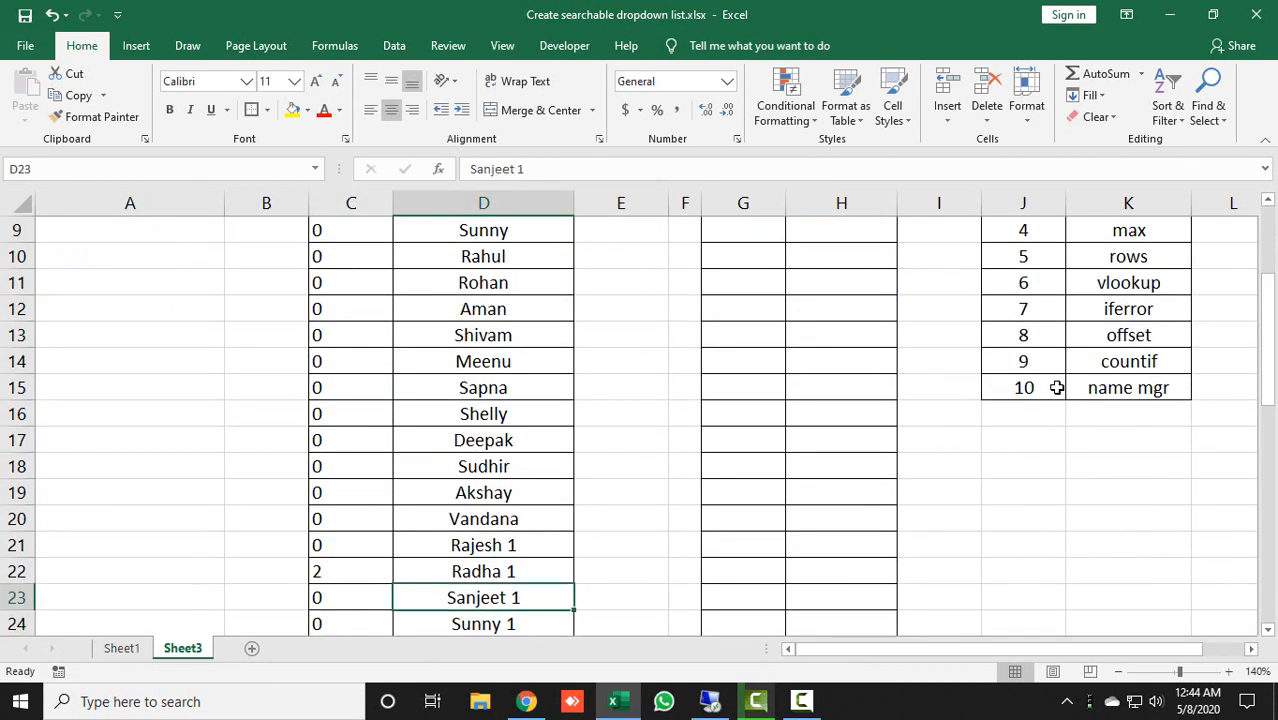
{"action": "key", "text": "Left"}
{"action": "key", "text": "Up"}
{"action": "key", "text": "Right"}
Examine the match numbers in column C beside the remaining names from row 22 down to row 38.
{"action": "key", "text": "Down"}
{"action": "key", "text": "Down"}
{"action": "key", "text": "Down"}
{"action": "key", "text": "Down"}
{"action": "key", "text": "Down"}
{"action": "key", "text": "Down"}
{"action": "key", "text": "Down"}
{"action": "key", "text": "Down"}
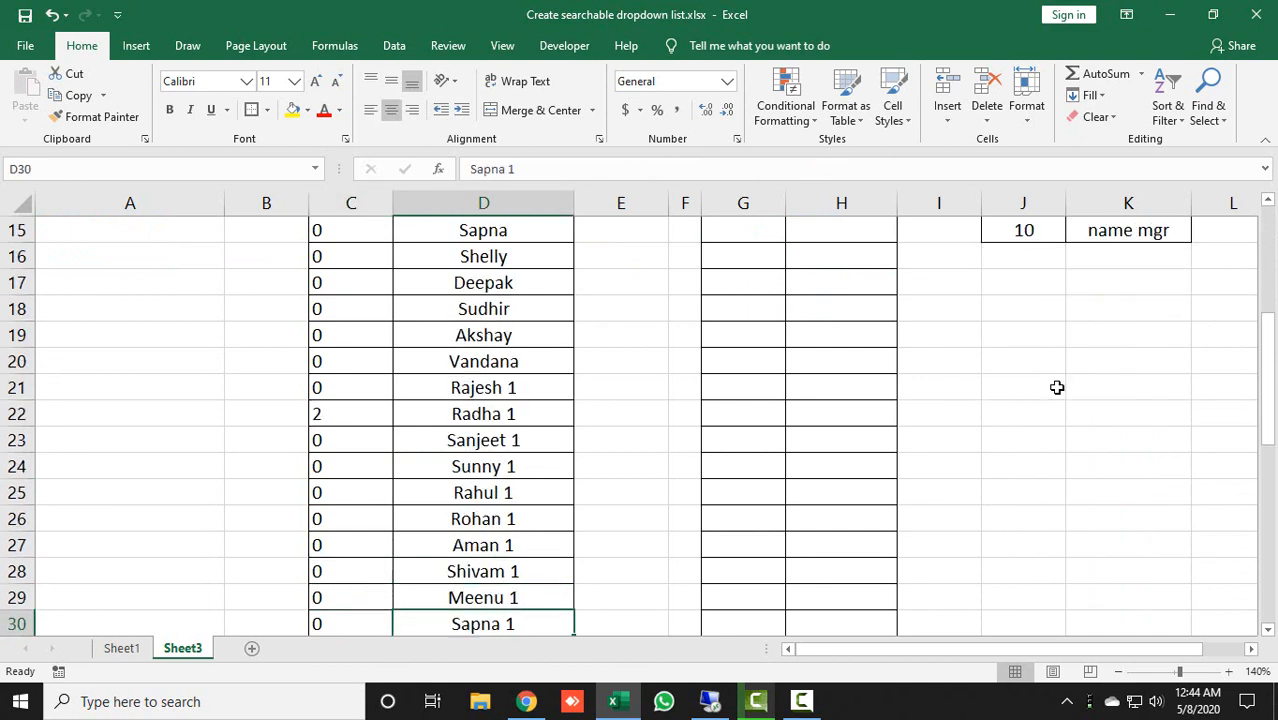
{"action": "key", "text": "Down"}
{"action": "key", "text": "Down"}
{"action": "key", "text": "Down"}
{"action": "key", "text": "Down"}
{"action": "key", "text": "Down"}
{"action": "key", "text": "Down"}
{"action": "key", "text": "Down"}
{"action": "key", "text": "Down"}
{"action": "key", "text": "Left"}
{"action": "key", "text": "Up"}
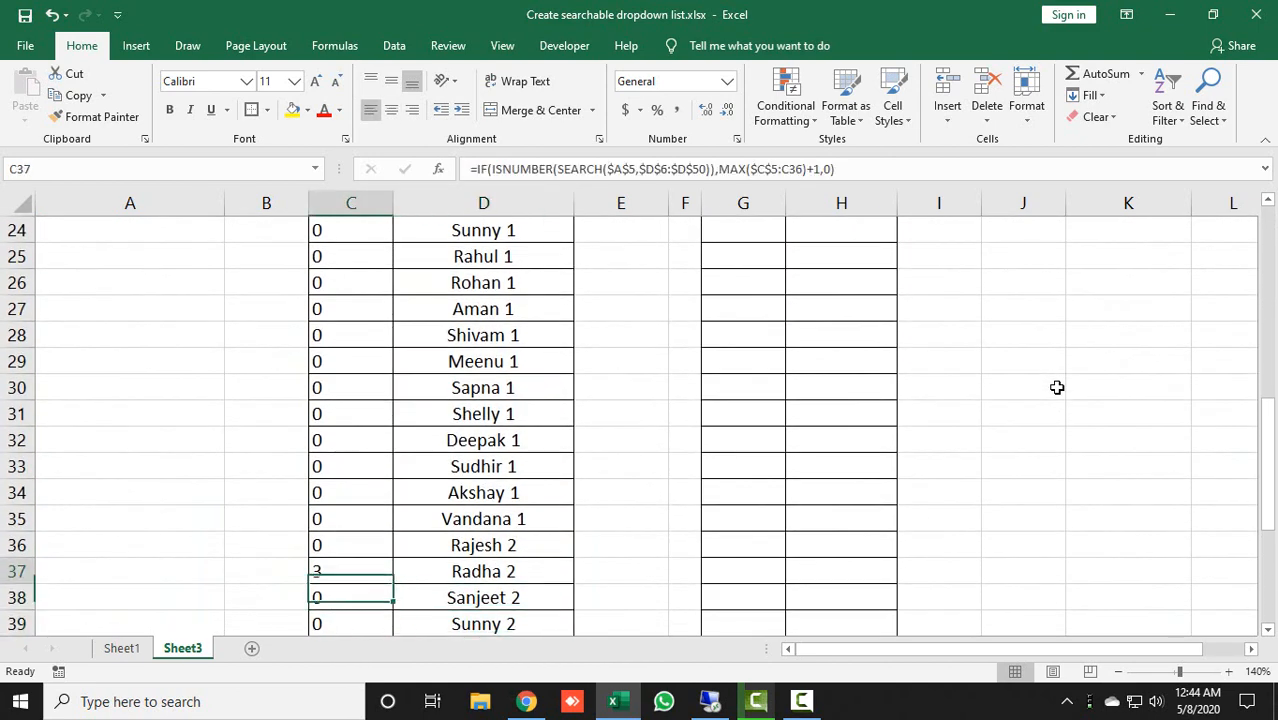
{"action": "key", "text": "Right"}
Review the full name list from D6 to D50 against the final step and auto suggest columns.
{"action": "key", "text": "ctrl+Up"}
{"action": "key", "text": "ctrl+Up"}
{"action": "key", "text": "Down"}
{"action": "key", "text": "Down"}
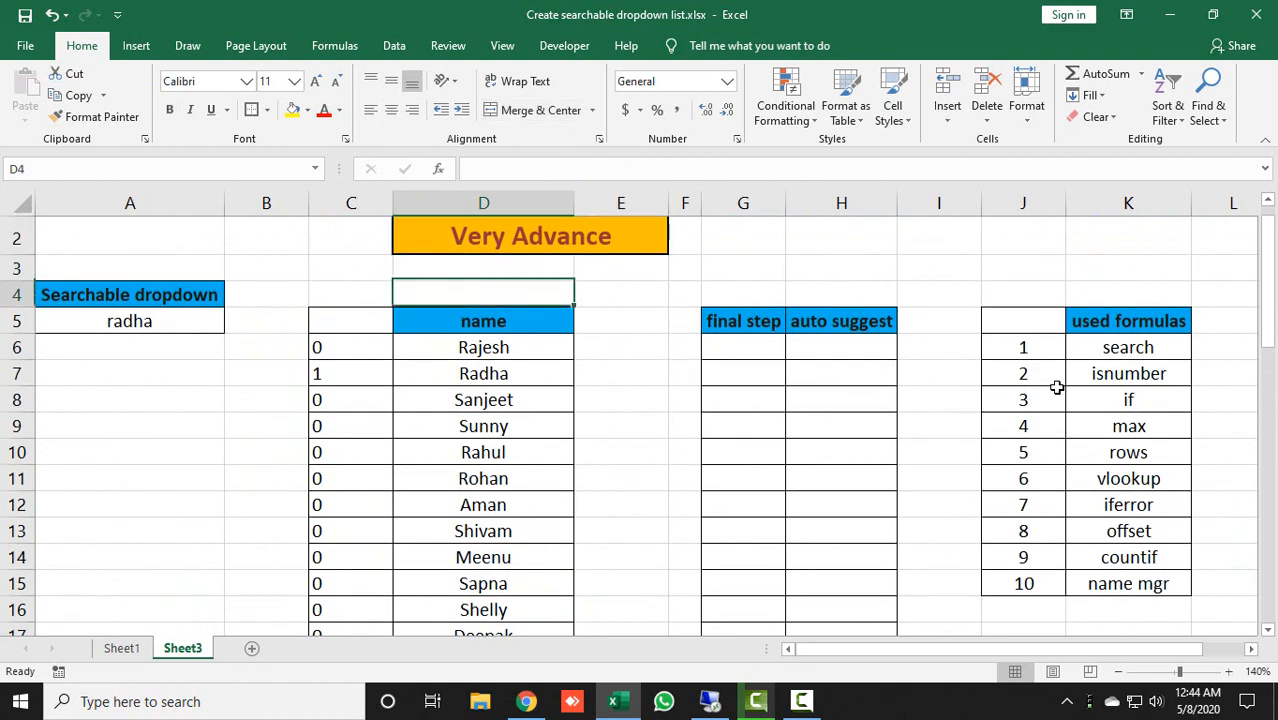
{"action": "key", "text": "Down"}
{"action": "key", "text": "Down"}
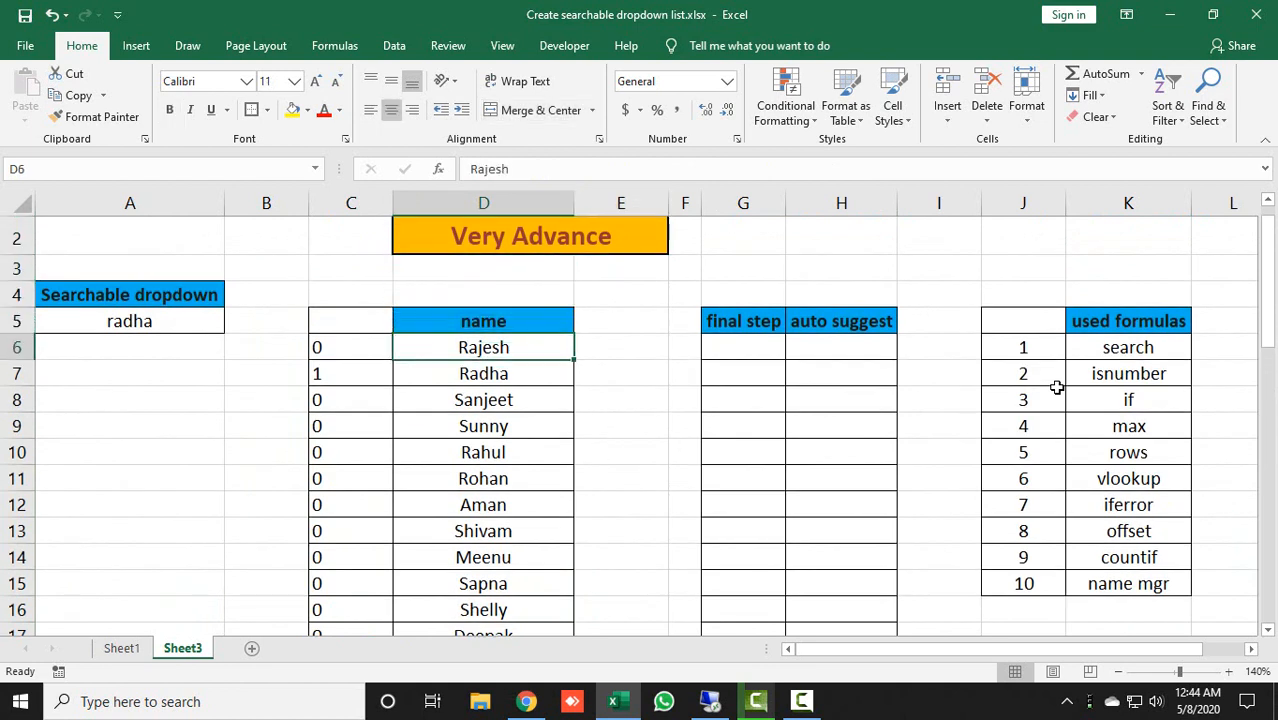
{"action": "key", "text": "Right"}
{"action": "key", "text": "Right"}
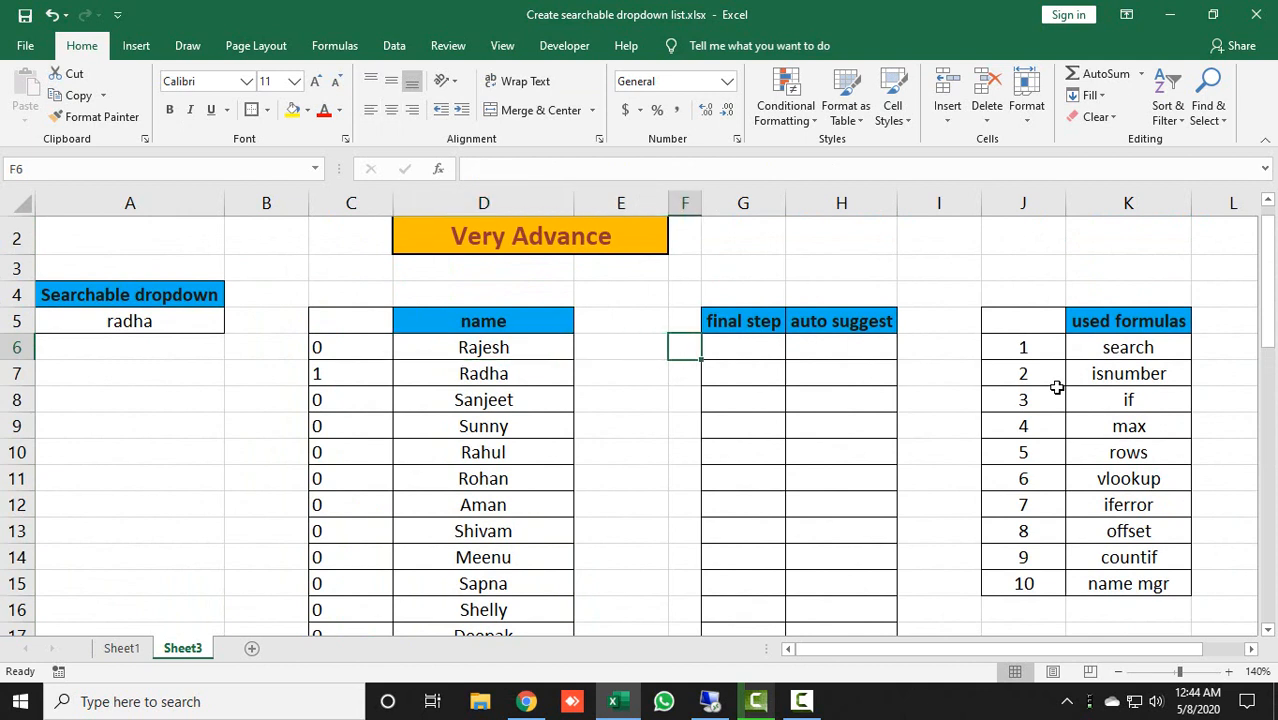
{"action": "key", "text": "Right"}
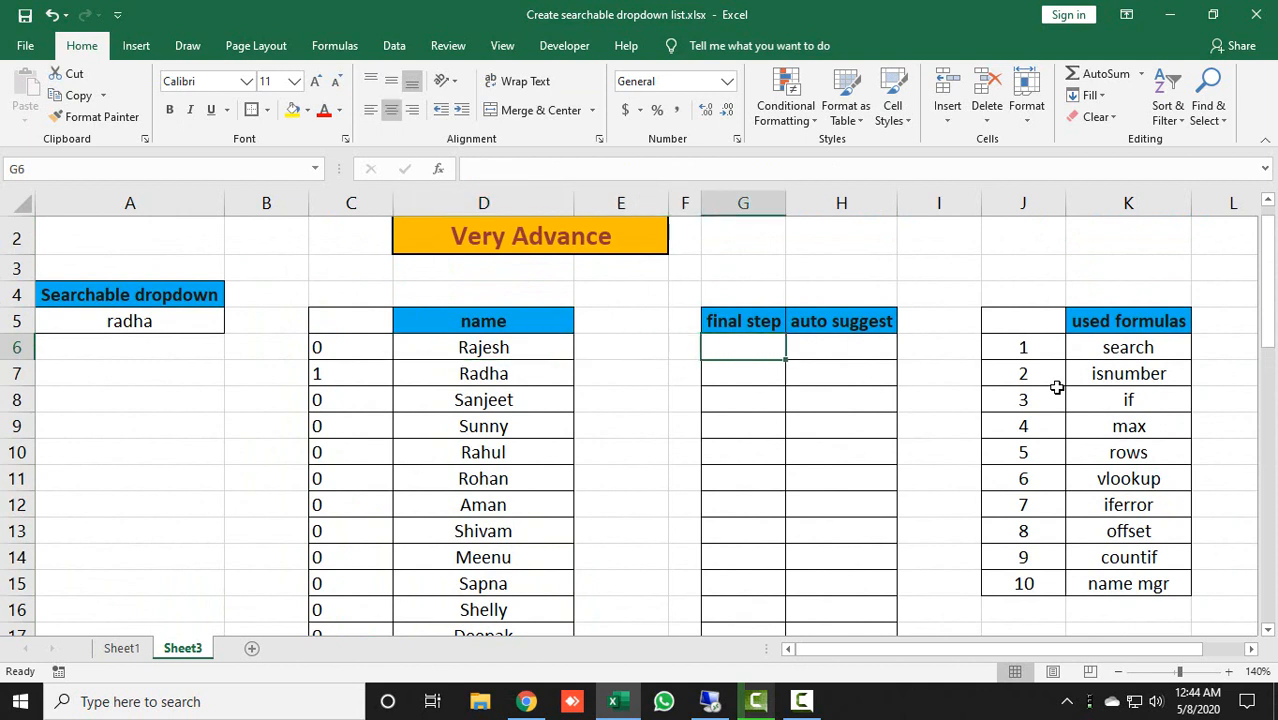
{"action": "key", "text": "Right"}
{"action": "key", "text": "Left"}
{"action": "key", "text": "Left"}
{"action": "key", "text": "Left"}
{"action": "key", "text": "Left"}
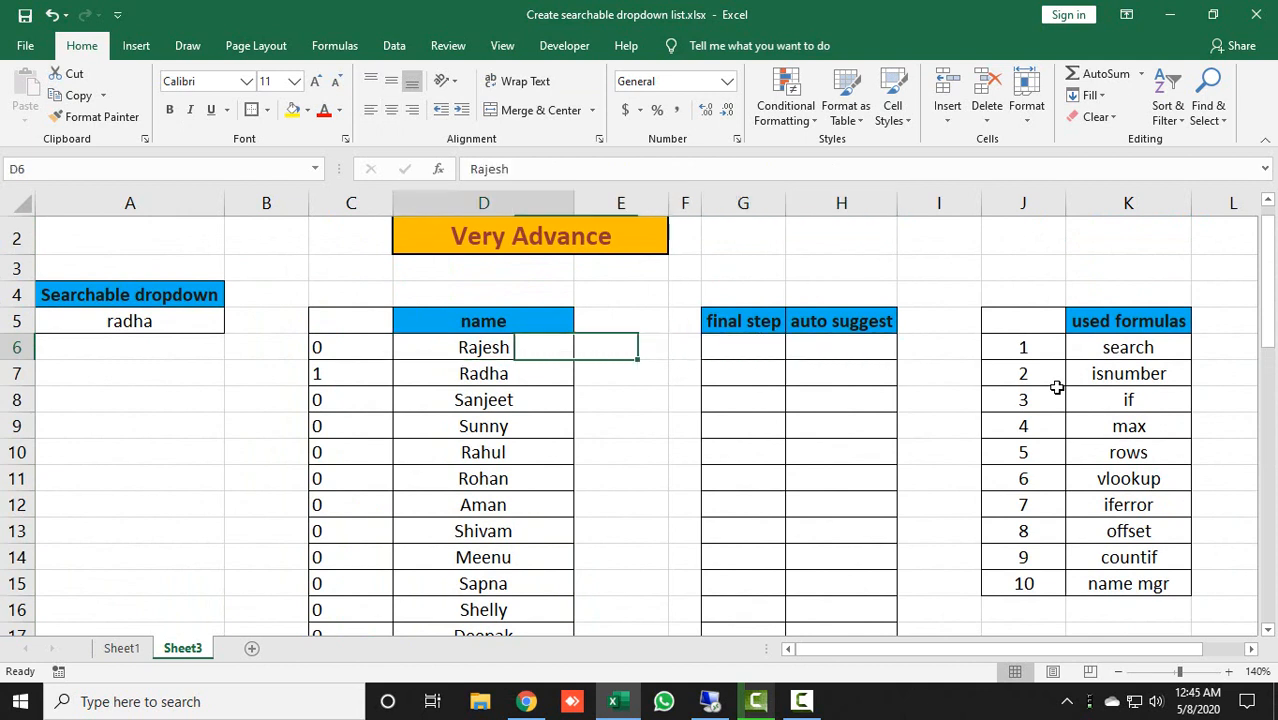
{"action": "key", "text": "ctrl+shift+Down"}
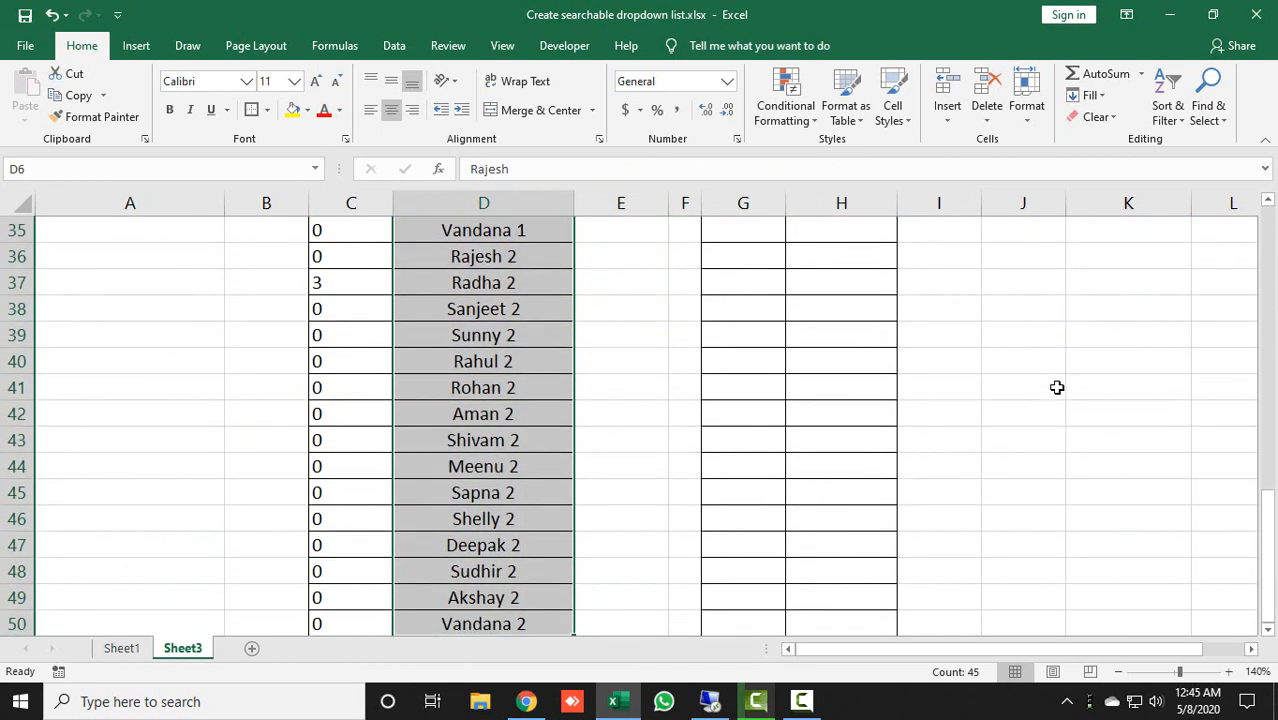
{"action": "key", "text": "ctrl+Up"}
{"action": "key", "text": "ctrl+Up"}
Enter =ROWS($H$6:H6) in H6, the first auto suggest cell, with only the first range reference absolute.
{"action": "key", "text": "Right"}
{"action": "key", "text": "Right"}
{"action": "key", "text": "Right"}
{"action": "key", "text": "Right"}
{"action": "key", "text": "Down"}
{"action": "key", "text": "Down"}
{"action": "key", "text": "Down"}
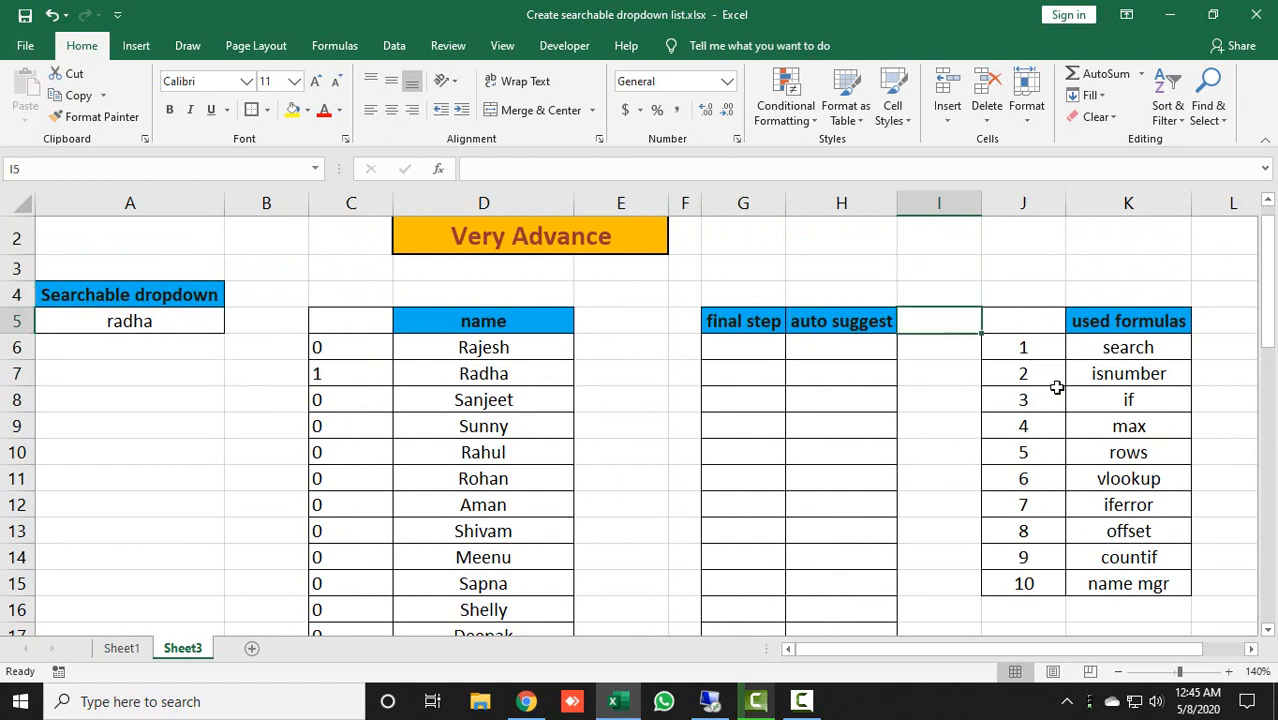
{"action": "key", "text": "Left"}
{"action": "key", "text": "Down"}
{"action": "type", "text": "=row"}
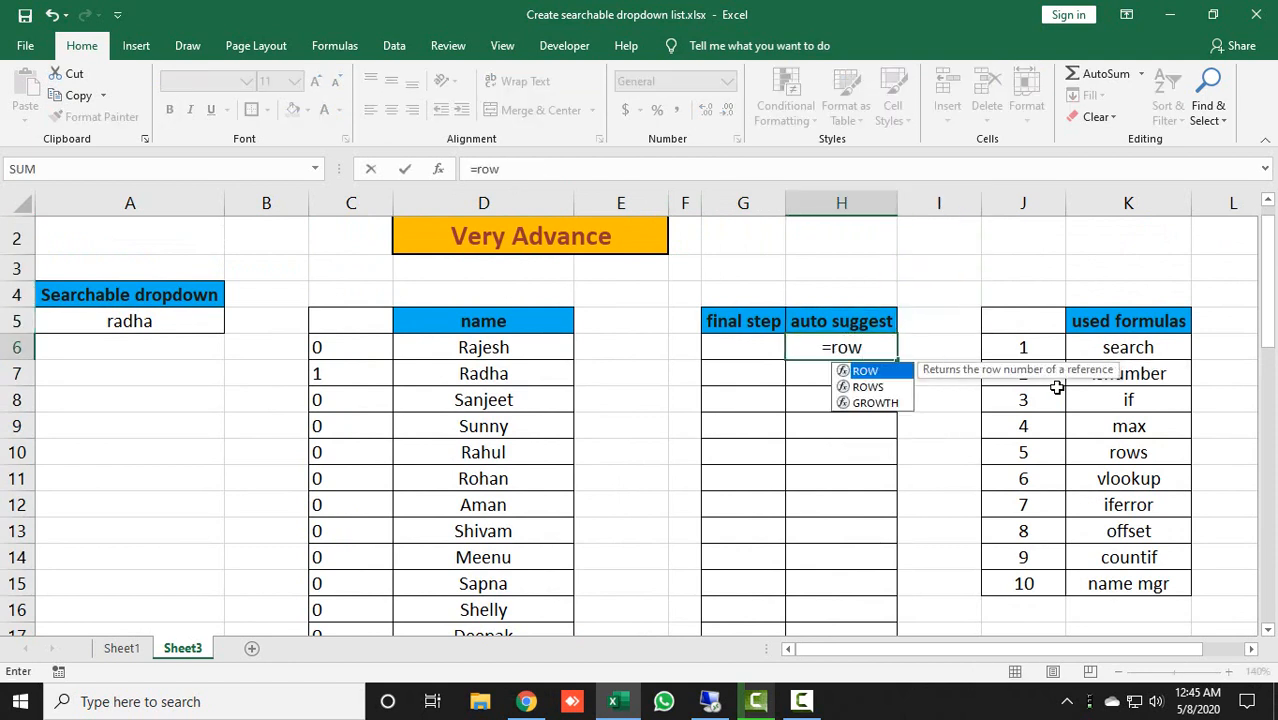
{"action": "type", "text": "s"}
{"action": "key", "text": "Tab"}
{"action": "key", "text": "Right"}
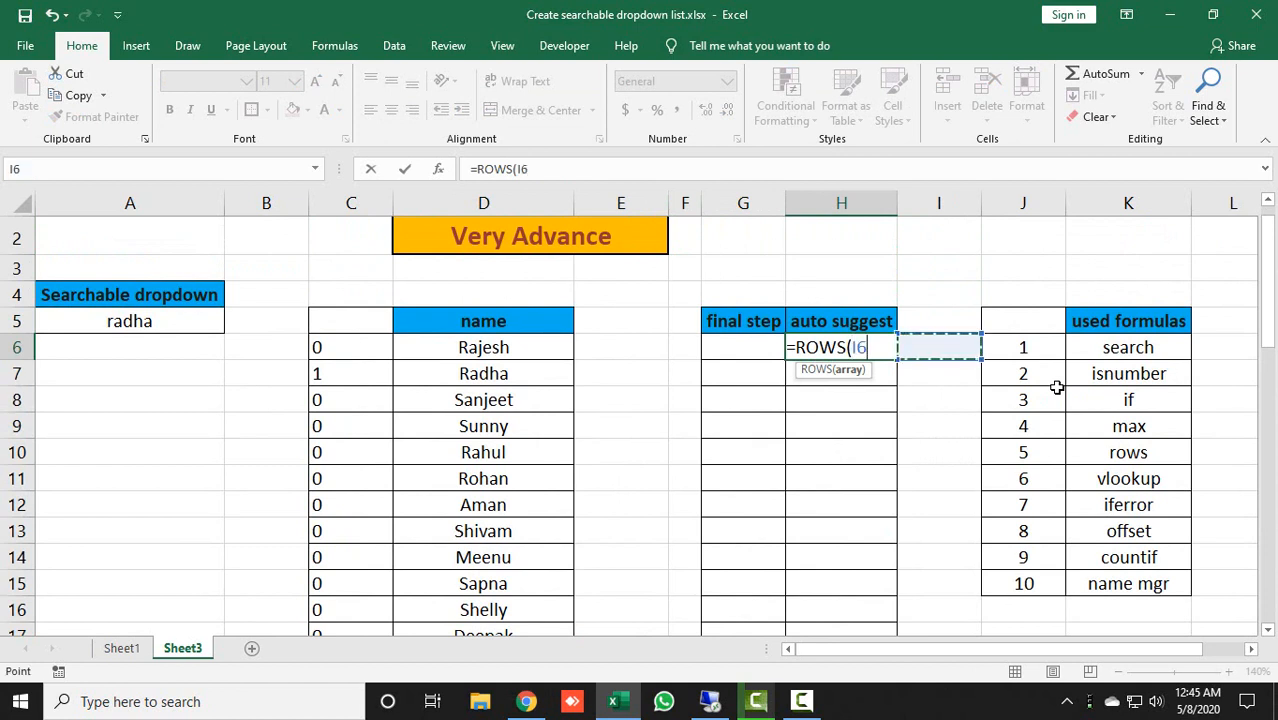
{"action": "key", "text": "Left"}
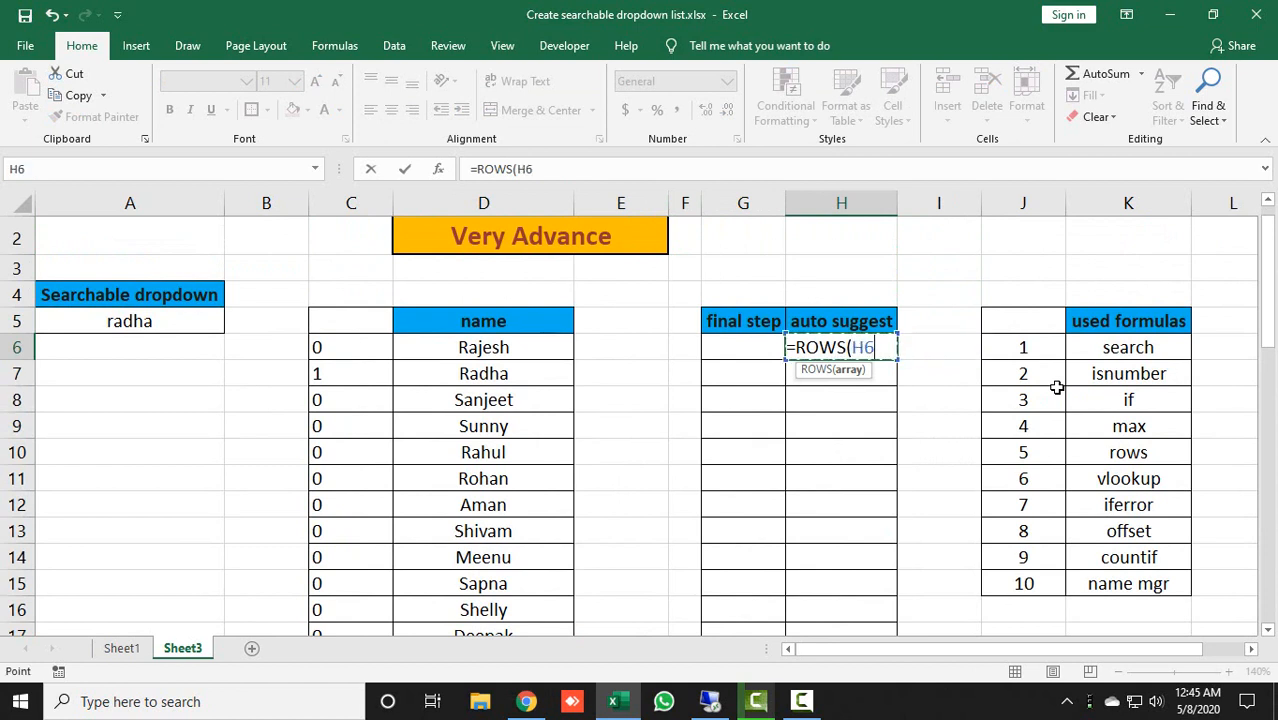
{"action": "key", "text": "F8"}
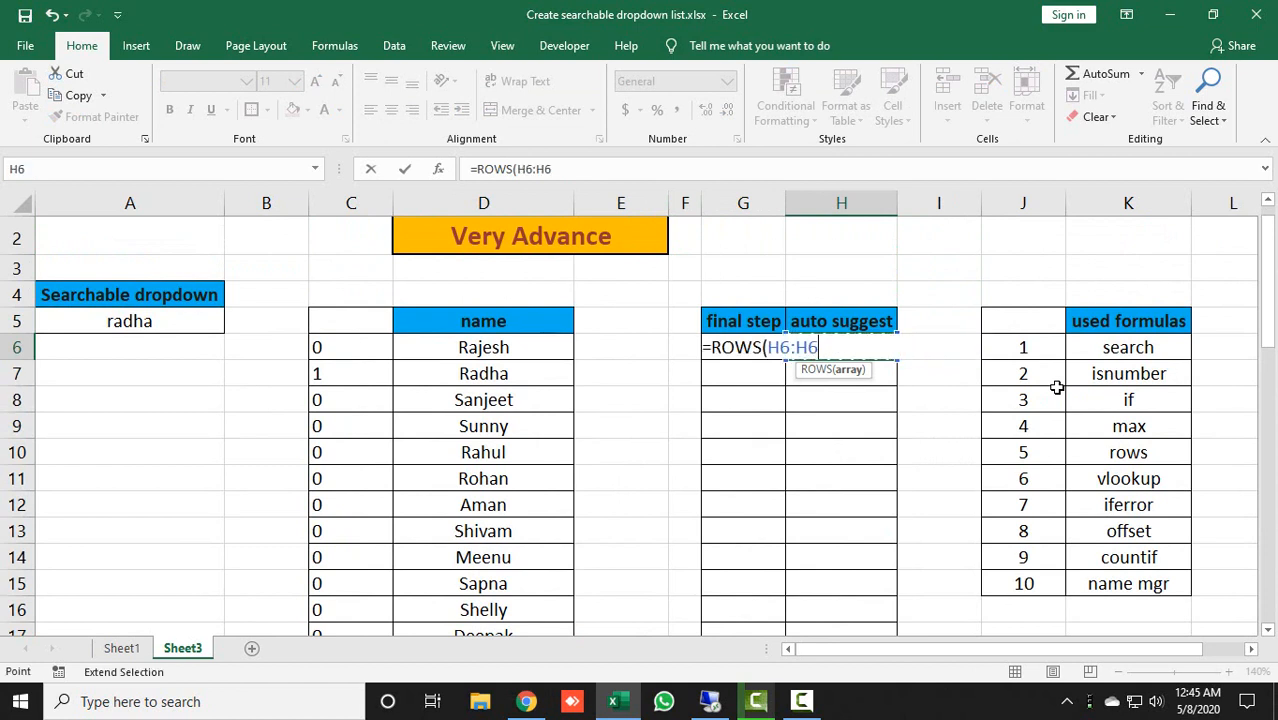
{"action": "type", "text": ")"}
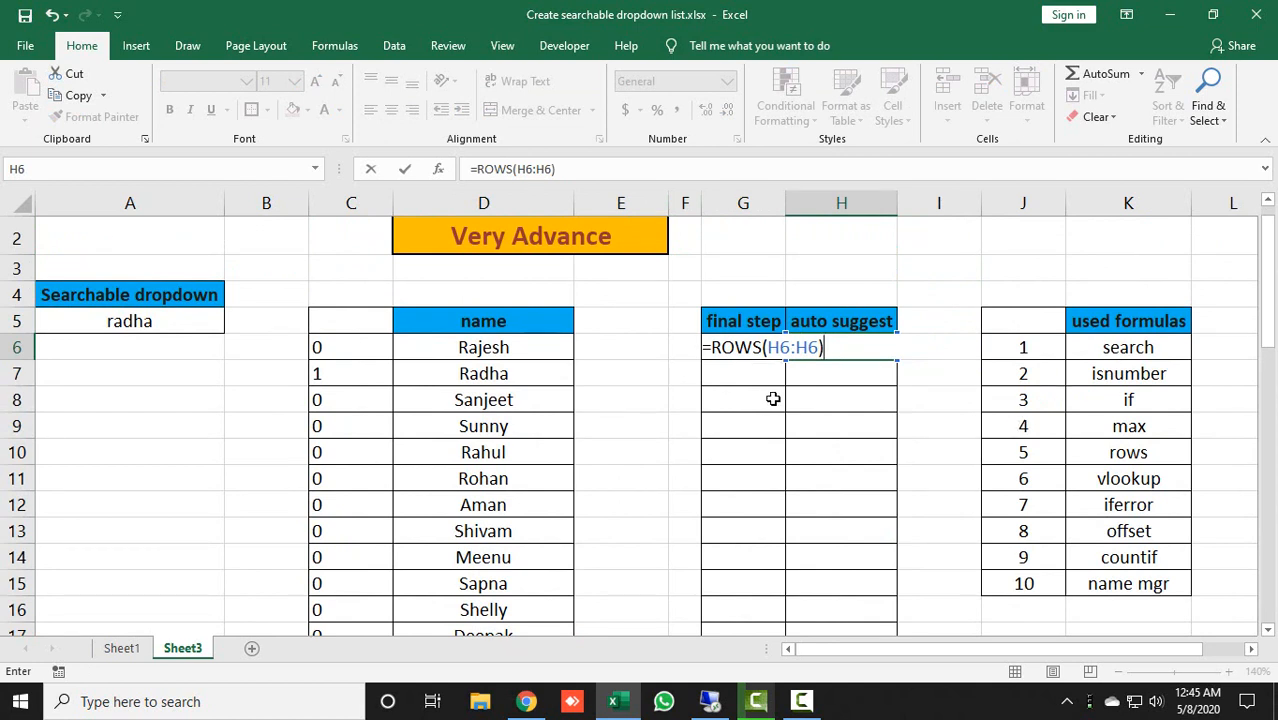
{"action": "left_click", "coordinate": [781, 346]}
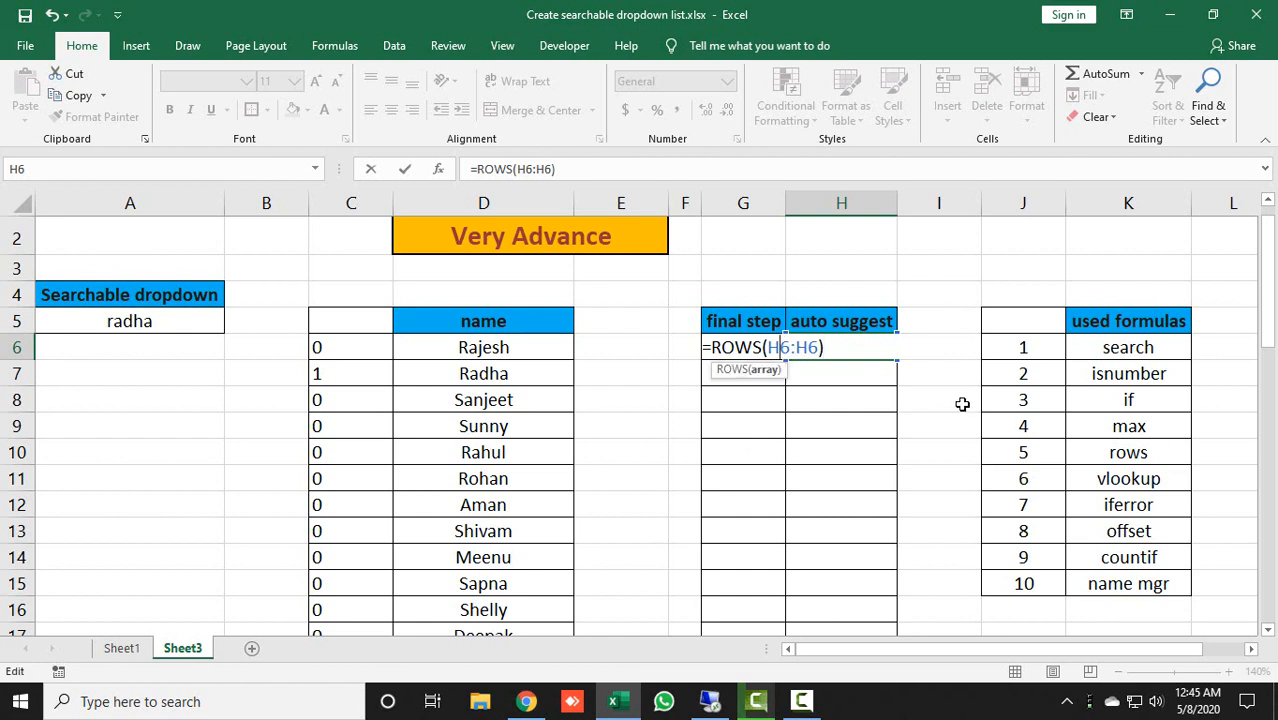
{"action": "key", "text": "F4"}
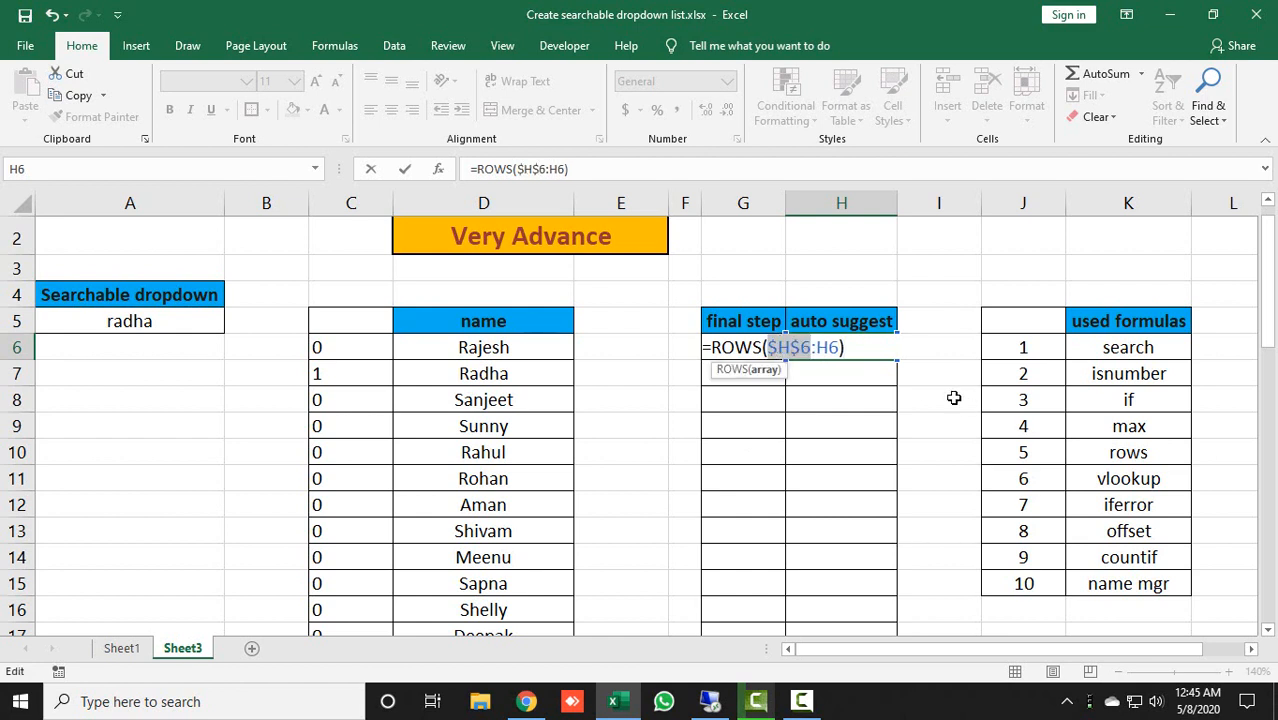
{"action": "key", "text": "ctrl+Return"}
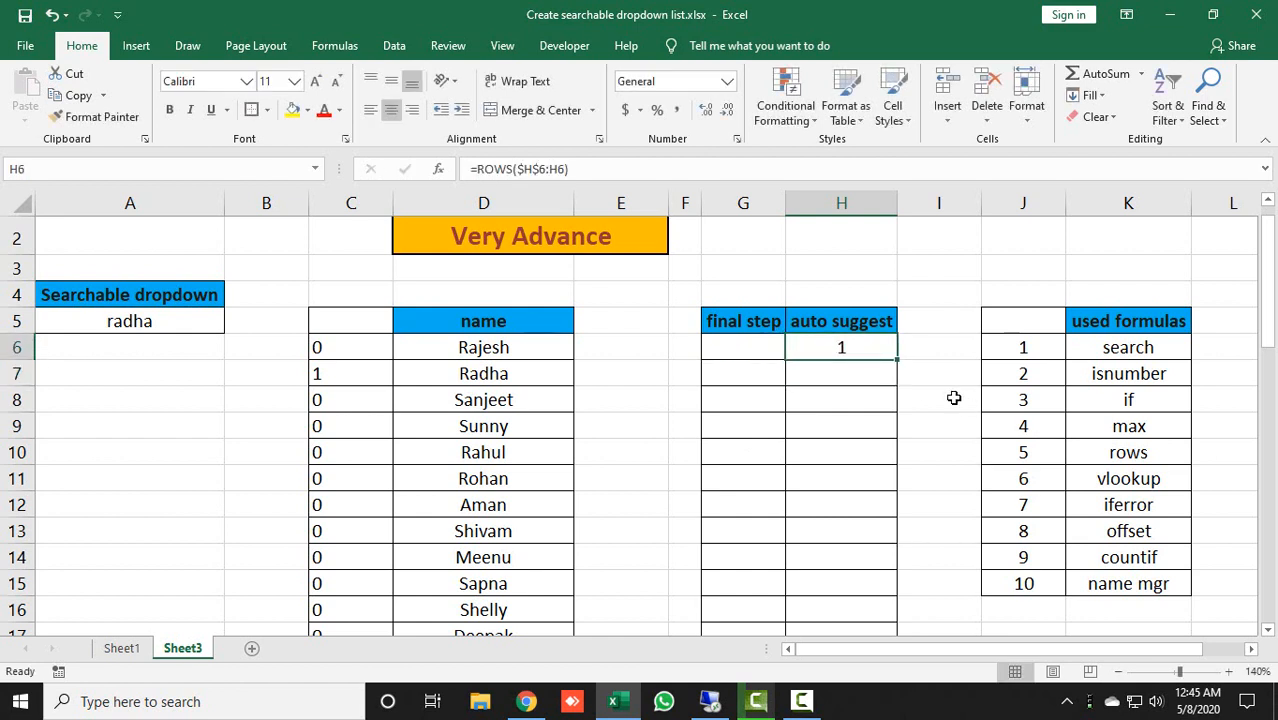
Copy the ROWS formula from H6 down the auto suggest column through H50.
{"action": "key", "text": "ctrl+c"}
{"action": "key", "text": "shift+Down"}
{"action": "key", "text": "shift+Down"}
{"action": "key", "text": "shift+Down"}
{"action": "key", "text": "shift+Down"}
{"action": "key", "text": "shift+Down"}
{"action": "key", "text": "shift+Down"}
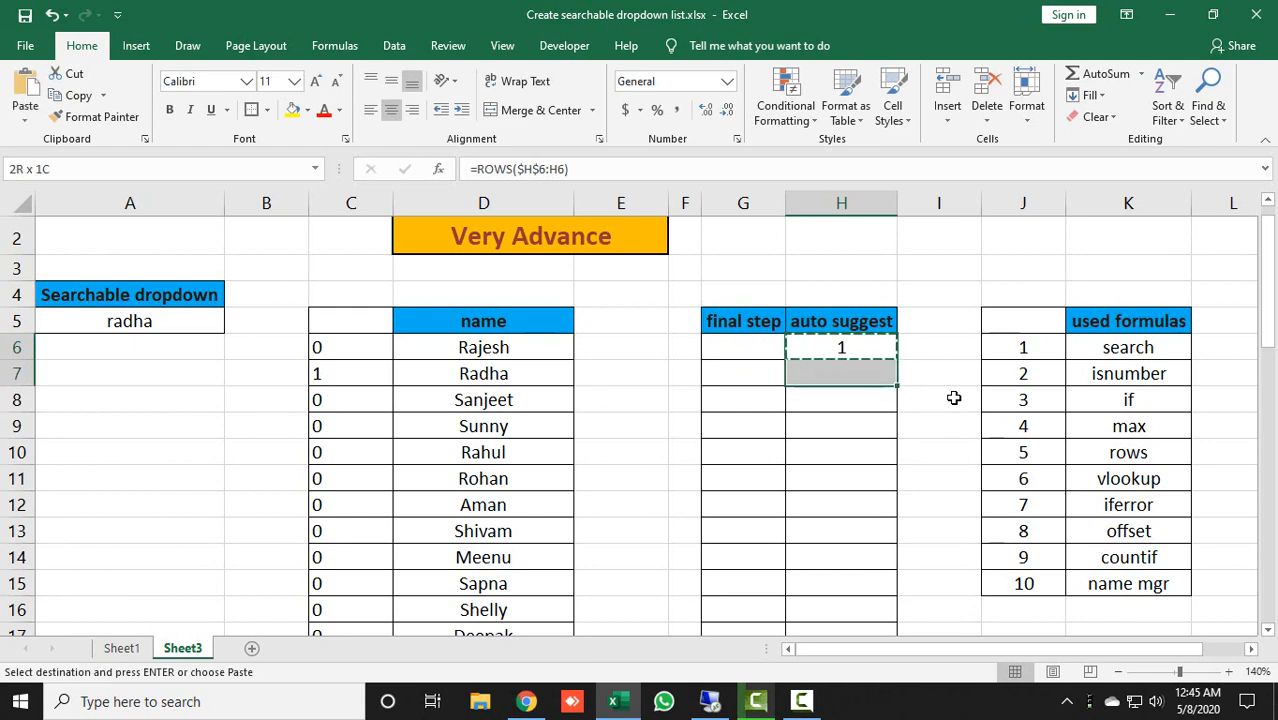
{"action": "key", "text": "shift+Down"}
{"action": "key", "text": "shift+Down"}
{"action": "key", "text": "shift+Down"}
{"action": "key", "text": "shift+Down"}
{"action": "key", "text": "shift+Down"}
{"action": "key", "text": "shift+Down"}
{"action": "key", "text": "shift+Down"}
{"action": "key", "text": "shift+Down"}
{"action": "key", "text": "shift+Down"}
{"action": "key", "text": "shift+Down"}
{"action": "key", "text": "shift+Down"}
{"action": "key", "text": "shift+Down"}
{"action": "key", "text": "shift+Down"}
{"action": "key", "text": "shift+Down"}
{"action": "key", "text": "shift+Down"}
{"action": "key", "text": "shift+Down"}
{"action": "key", "text": "shift+Down"}
{"action": "key", "text": "shift+Down"}
{"action": "key", "text": "shift+Down"}
{"action": "key", "text": "shift+Down"}
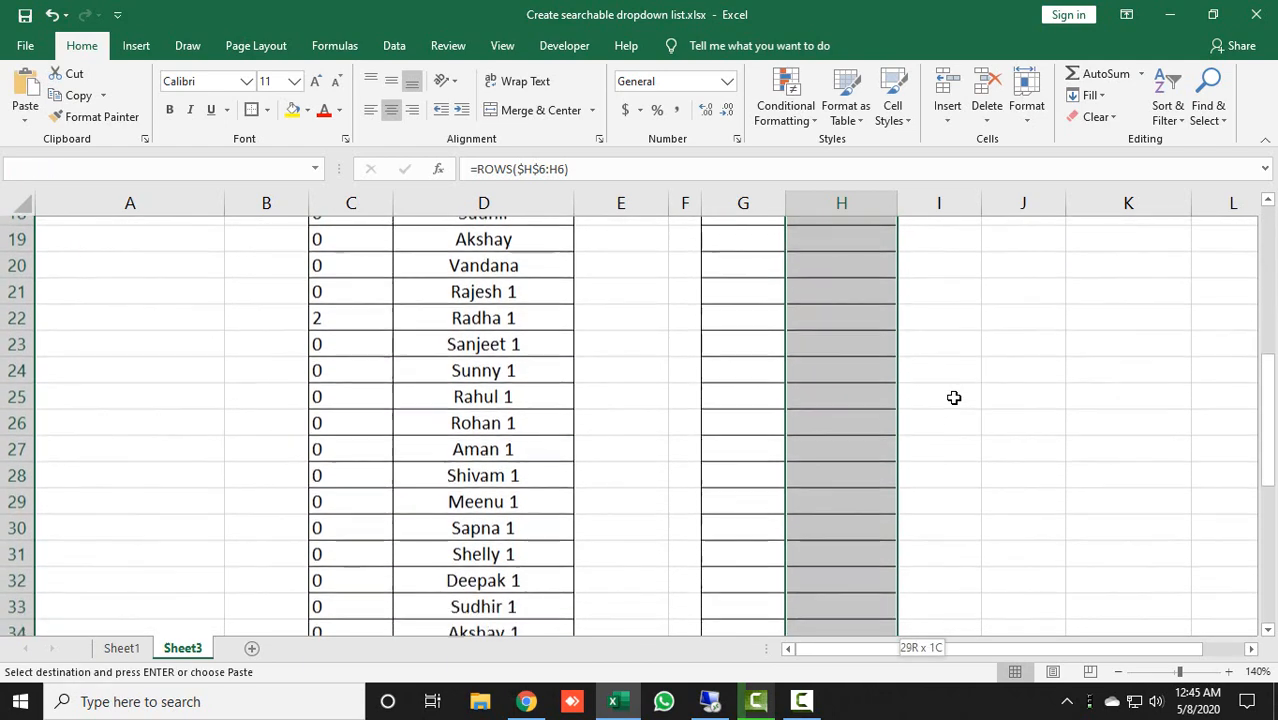
{"action": "key", "text": "shift+Down"}
{"action": "key", "text": "shift+Down"}
{"action": "key", "text": "shift+Down"}
{"action": "key", "text": "shift+Down"}
{"action": "key", "text": "shift+Down"}
{"action": "key", "text": "shift+Down"}
{"action": "key", "text": "shift+Down"}
{"action": "key", "text": "shift+Down"}
{"action": "key", "text": "shift+Down"}
{"action": "key", "text": "shift+Down"}
{"action": "key", "text": "shift+Down"}
{"action": "key", "text": "shift+Down"}
{"action": "key", "text": "shift+Down"}
{"action": "key", "text": "shift+Down"}
{"action": "key", "text": "shift+Down"}
{"action": "key", "text": "shift+Down"}
{"action": "key", "text": "shift+Down"}
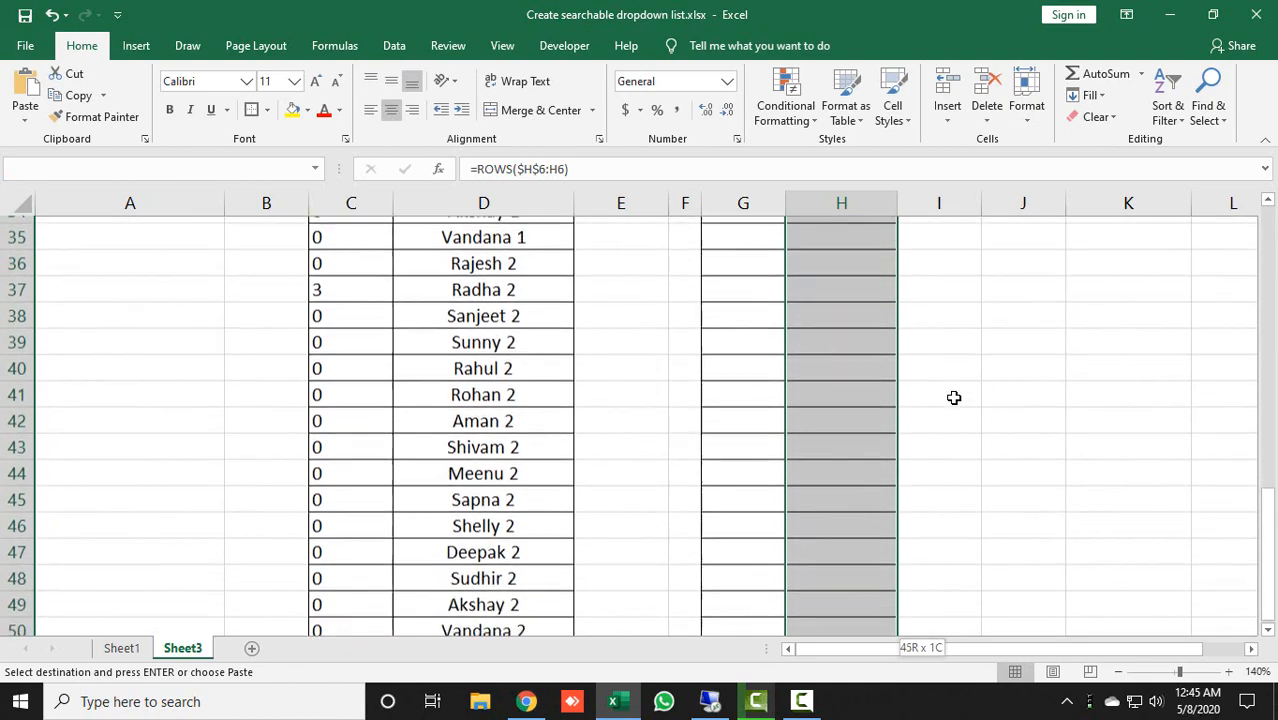
{"action": "key", "text": "shift+Down"}
{"action": "key", "text": "shift+Up"}
{"action": "key", "text": "shift+Up"}
{"action": "key", "text": "shift+Up"}
{"action": "key", "text": "shift+Up"}
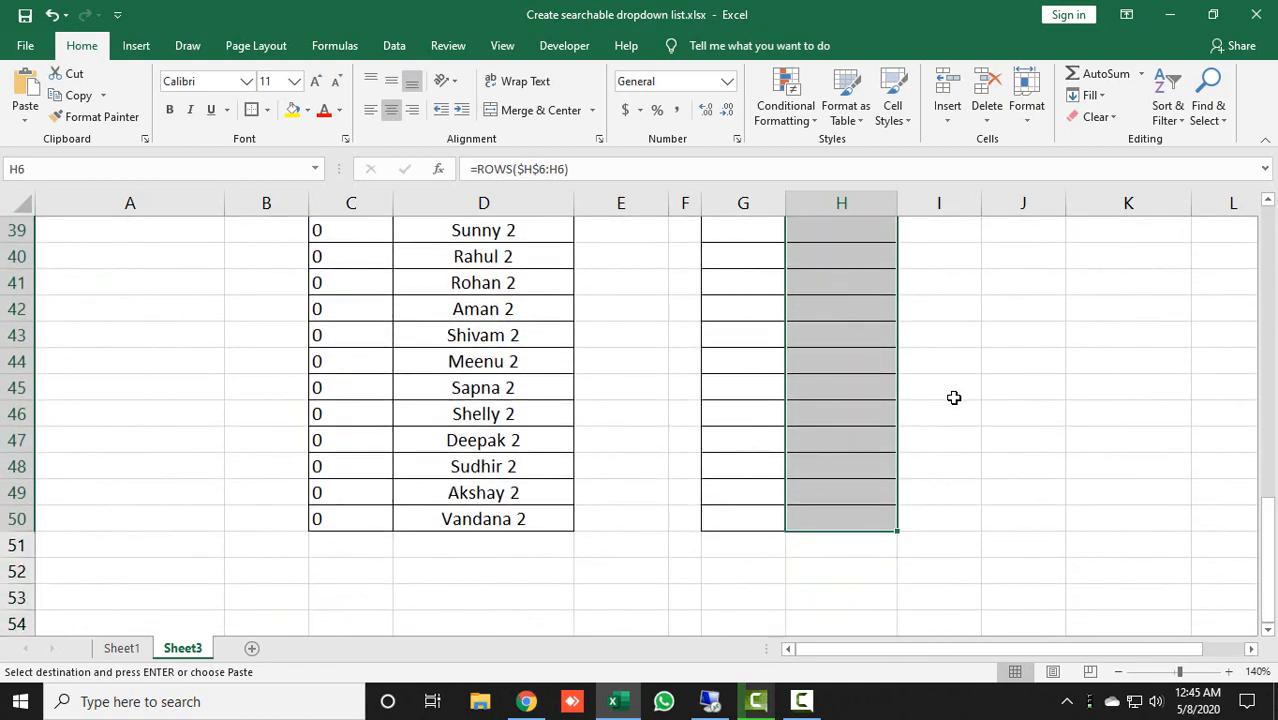
{"action": "key", "text": "ctrl+v"}
Check the ROWS results at the end of the auto suggest column, return to H6 and clear the pending copy selection.
{"action": "key", "text": "ctrl+Down"}
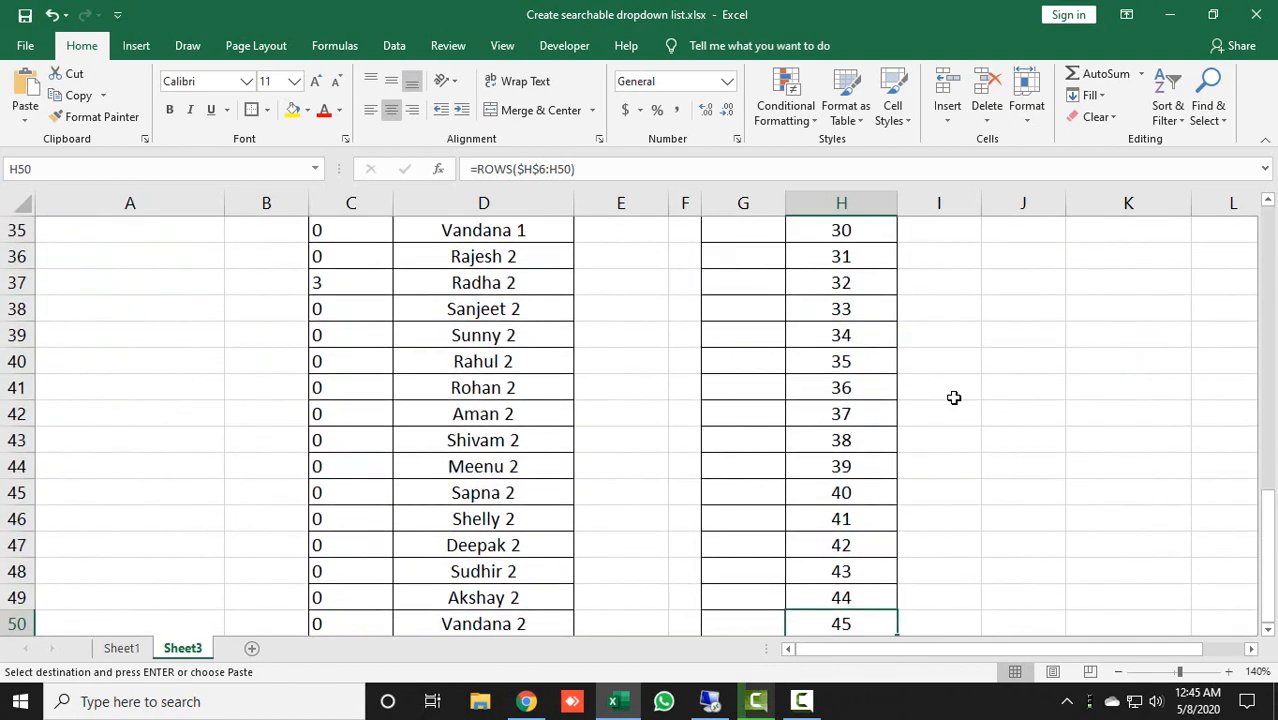
{"action": "key", "text": "Down"}
{"action": "key", "text": "Up"}
{"action": "key", "text": "Left"}
{"action": "key", "text": "Left"}
{"action": "key", "text": "Left"}
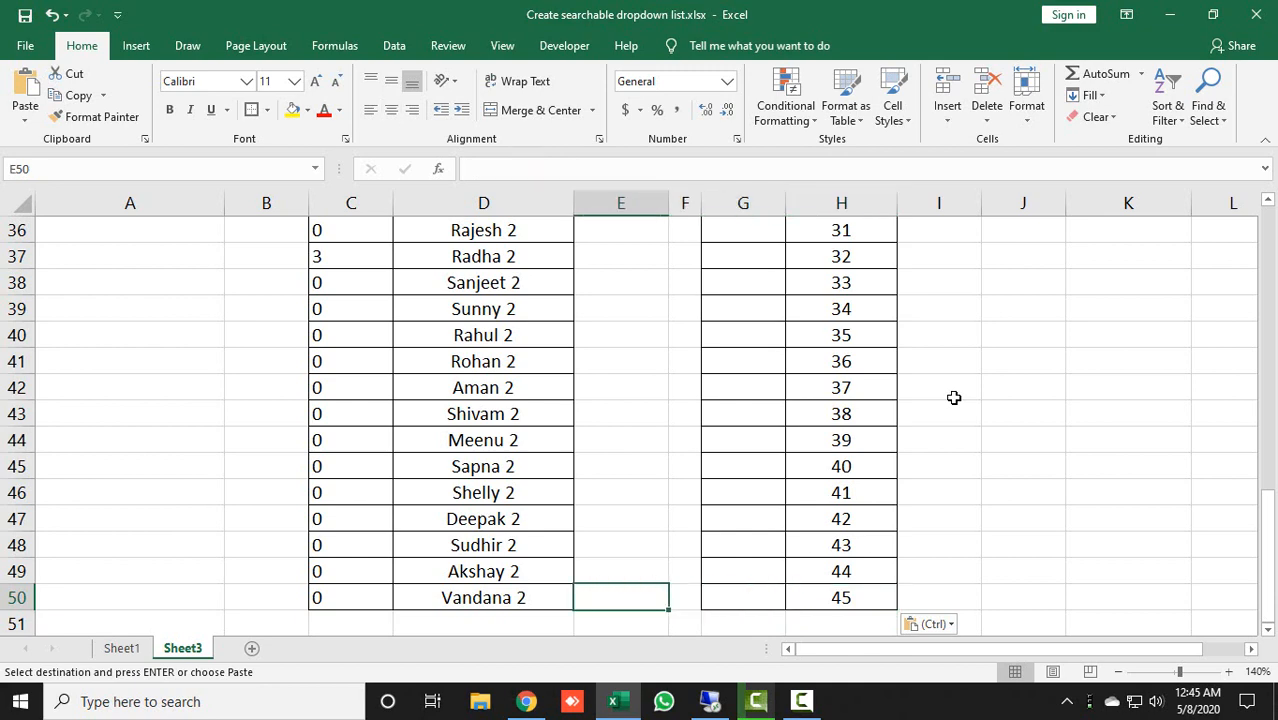
{"action": "key", "text": "Right"}
{"action": "key", "text": "Right"}
{"action": "key", "text": "Right"}
{"action": "key", "text": "ctrl+Up"}
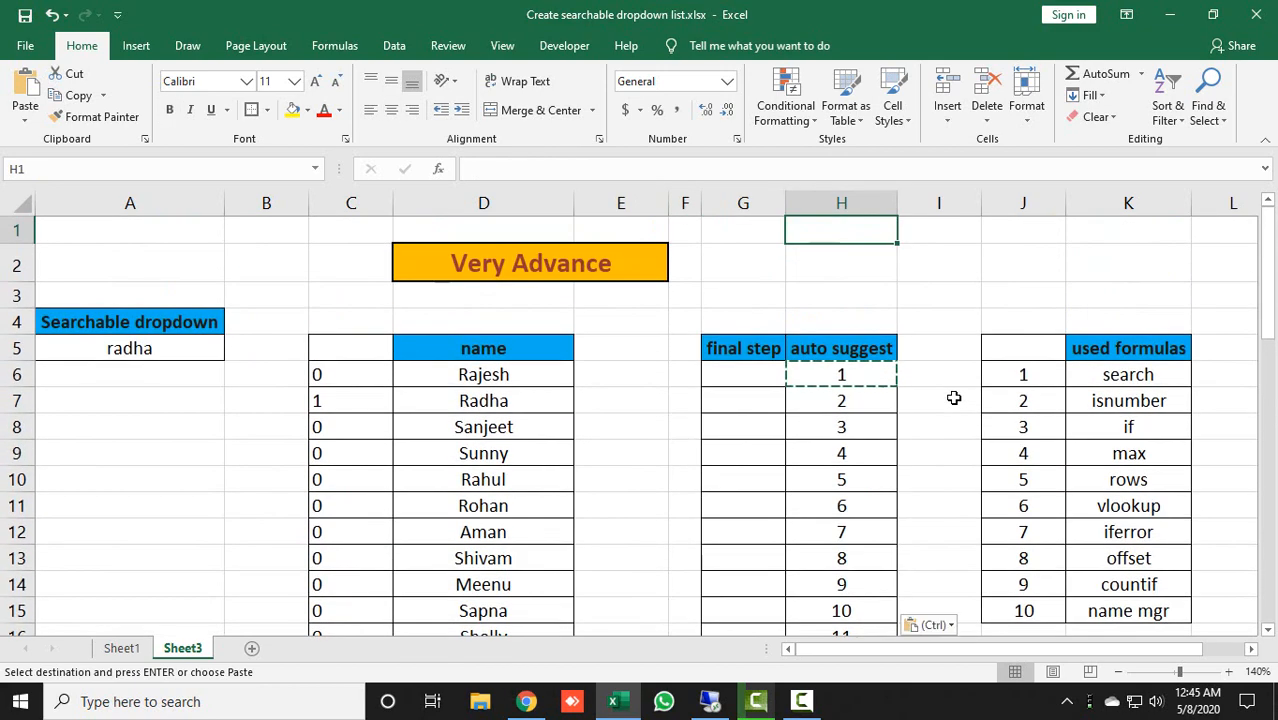
{"action": "key", "text": "Up"}
{"action": "key", "text": "Down"}
{"action": "key", "text": "Down"}
{"action": "key", "text": "Down"}
{"action": "key", "text": "Escape"}
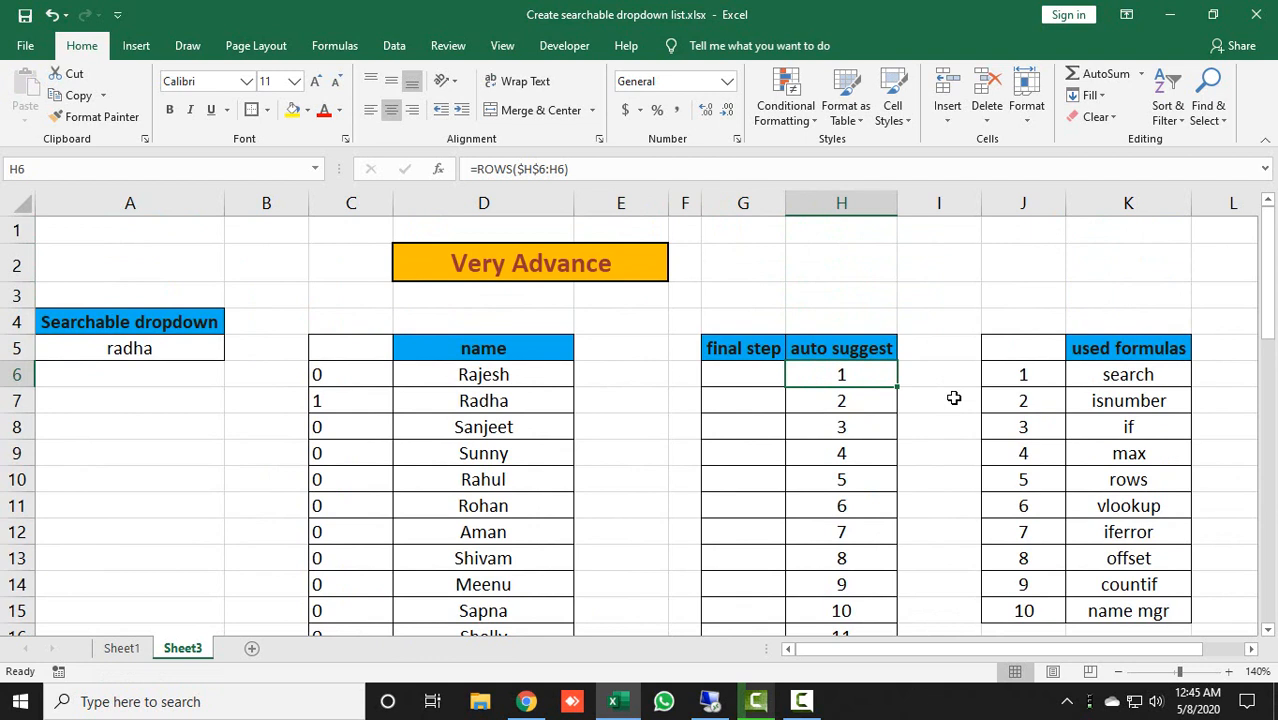
Compare the row numbers in the auto suggest column with the names and match numbers in row 6.
{"action": "key", "text": "Left"}
{"action": "key", "text": "Left"}
{"action": "key", "text": "Left"}
{"action": "key", "text": "Left"}
{"action": "key", "text": "Right"}
{"action": "key", "text": "Right"}
{"action": "key", "text": "Right"}
{"action": "key", "text": "Right"}
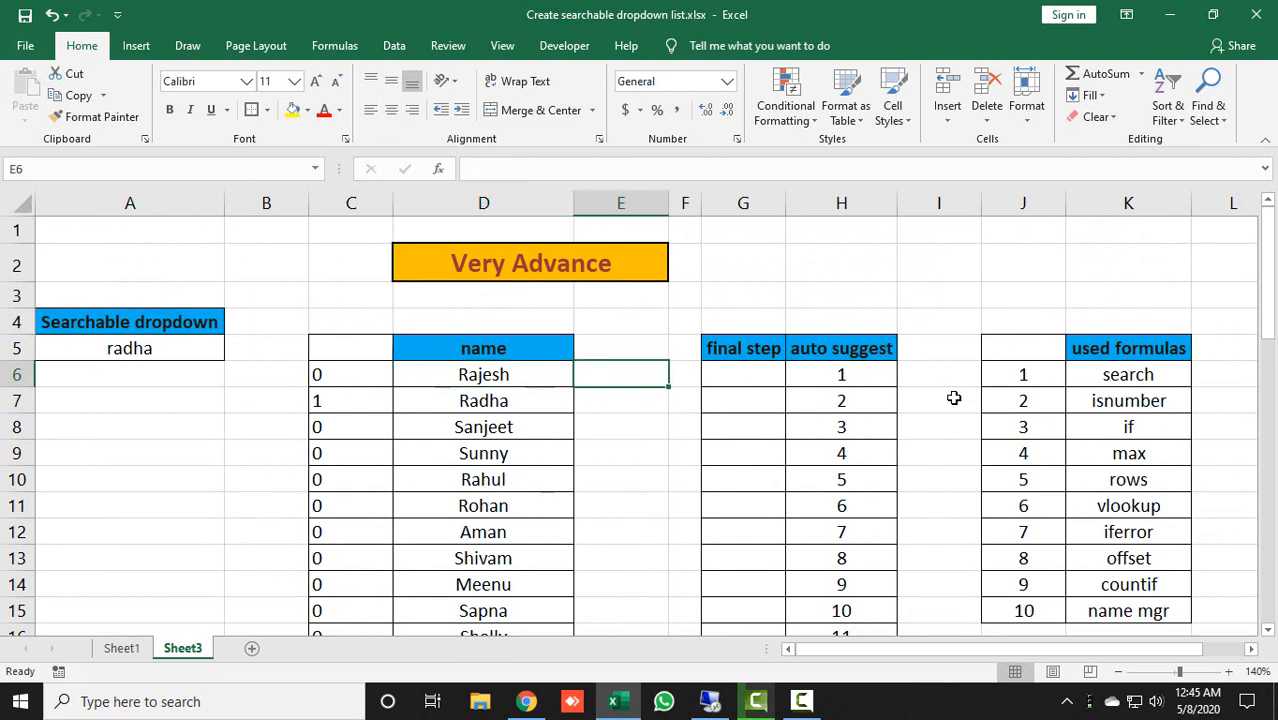
{"action": "key", "text": "Left"}
{"action": "key", "text": "Left"}
{"action": "key", "text": "Left"}
{"action": "key", "text": "Left"}
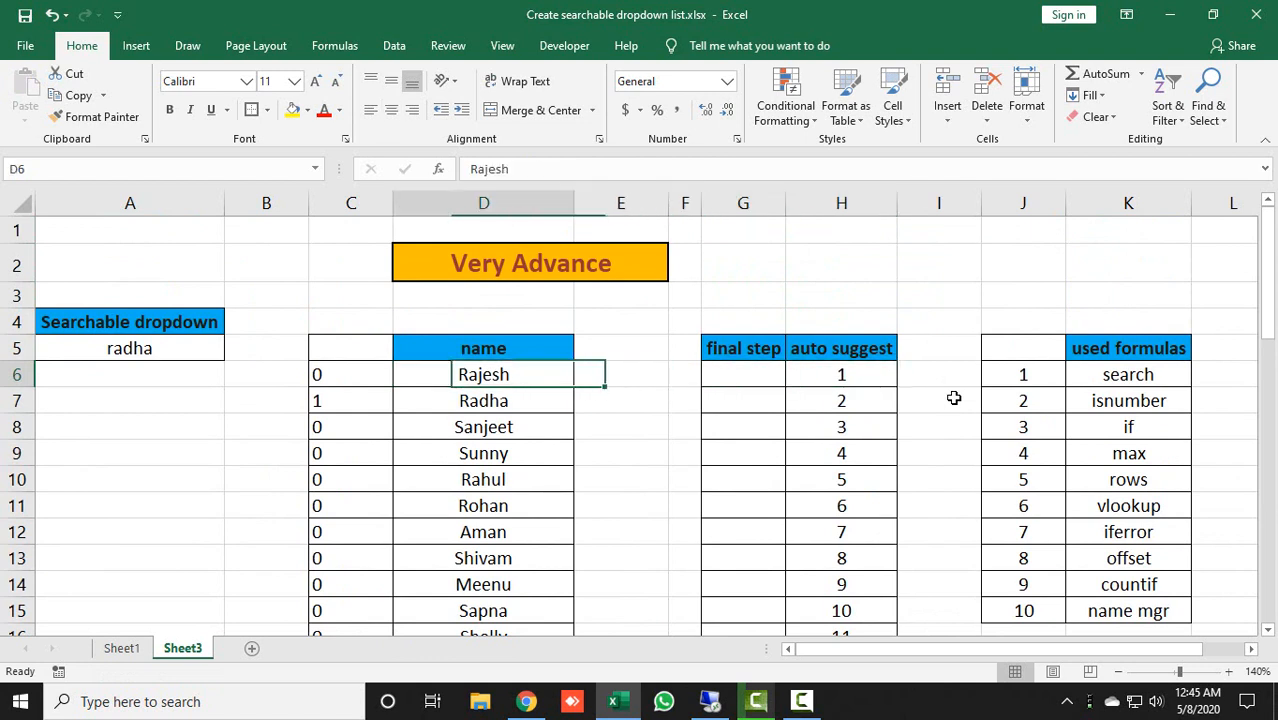
Compare the first matching name in row 7 and its match number with the row numbers in the auto suggest column.
{"action": "key", "text": "Down"}
{"action": "key", "text": "Left"}
{"action": "key", "text": "Right"}
{"action": "key", "text": "Right"}
{"action": "key", "text": "Right"}
{"action": "key", "text": "Right"}
{"action": "key", "text": "Right"}
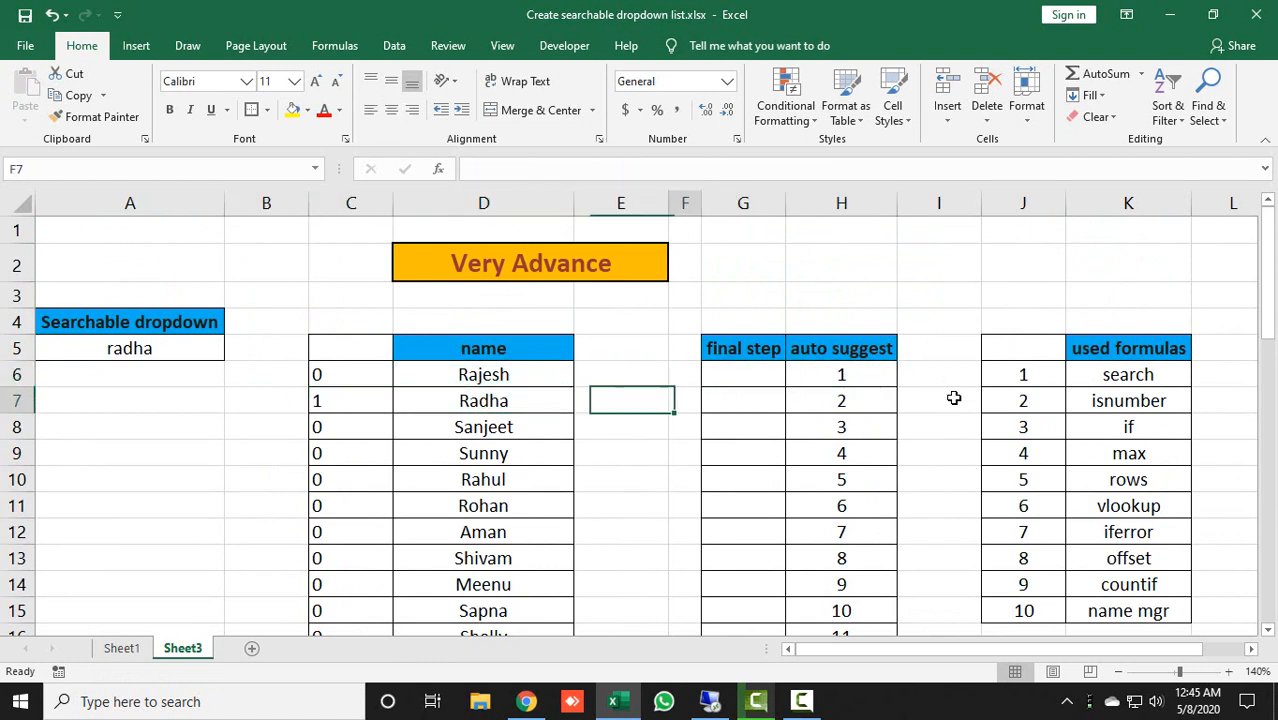
{"action": "key", "text": "Left"}
{"action": "key", "text": "Left"}
{"action": "key", "text": "Left"}
{"action": "key", "text": "Left"}
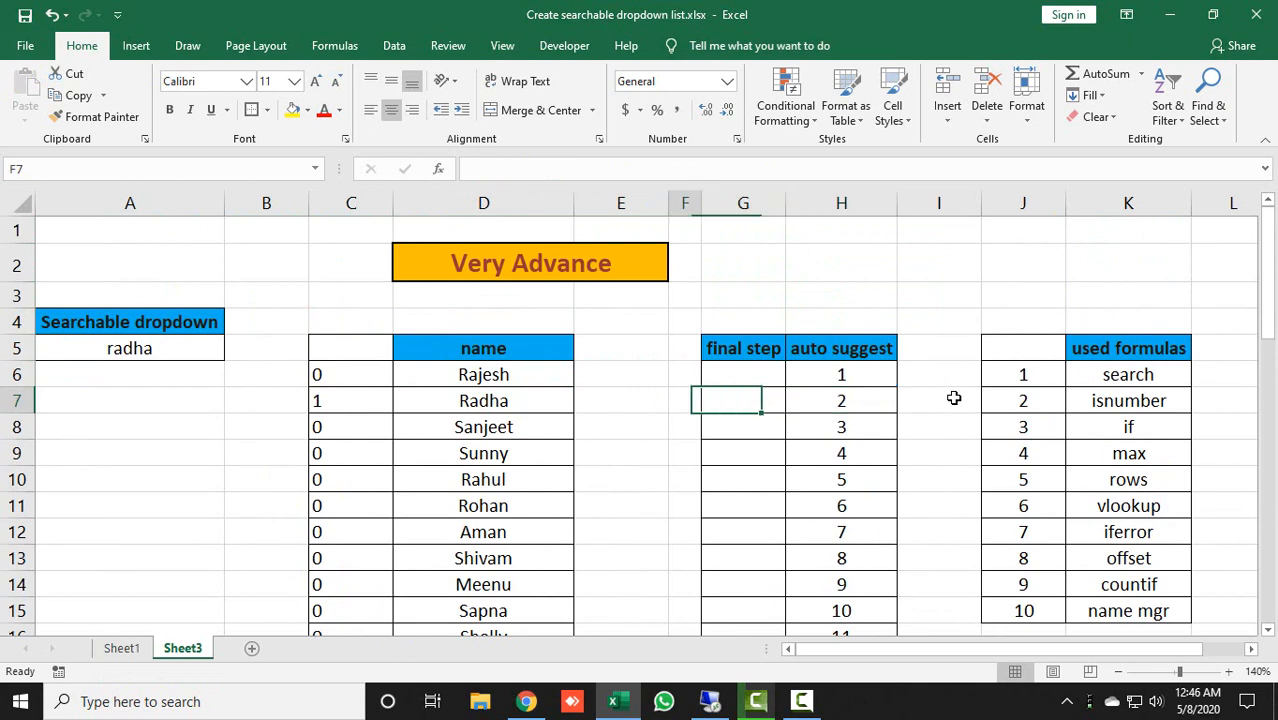
Examine the second matching name in row 22 of the name list and its match number in the helper column.
{"action": "key", "text": "Down"}
{"action": "key", "text": "Down"}
{"action": "key", "text": "Down"}
{"action": "key", "text": "Down"}
{"action": "key", "text": "Down"}
{"action": "key", "text": "Down"}
{"action": "key", "text": "Down"}
{"action": "key", "text": "Down"}
{"action": "key", "text": "Down"}
{"action": "key", "text": "Down"}
{"action": "key", "text": "Down"}
{"action": "key", "text": "Down"}
{"action": "key", "text": "Down"}
{"action": "key", "text": "Down"}
{"action": "key", "text": "Down"}
{"action": "key", "text": "Down"}
{"action": "key", "text": "Down"}
{"action": "key", "text": "Down"}
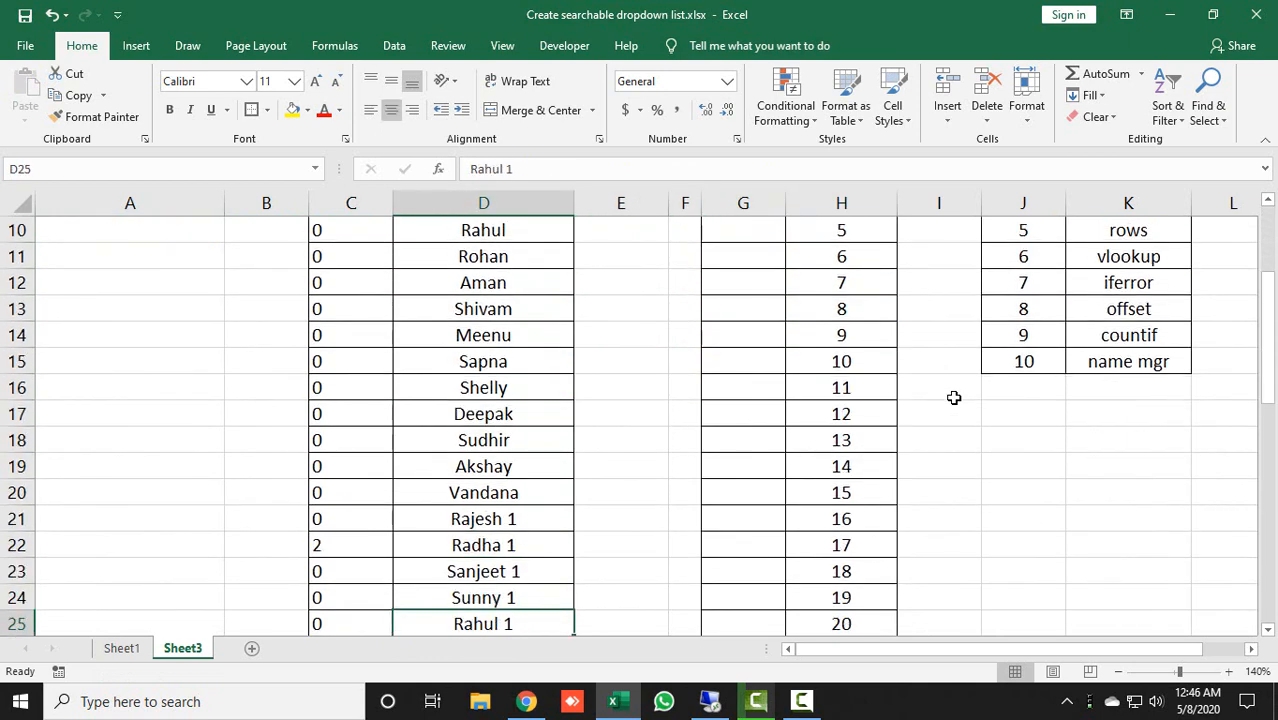
{"action": "key", "text": "Up"}
{"action": "key", "text": "Up"}
{"action": "key", "text": "Up"}
{"action": "key", "text": "Up"}
{"action": "key", "text": "Down"}
{"action": "key", "text": "Down"}
{"action": "key", "text": "Up"}
{"action": "key", "text": "Right"}
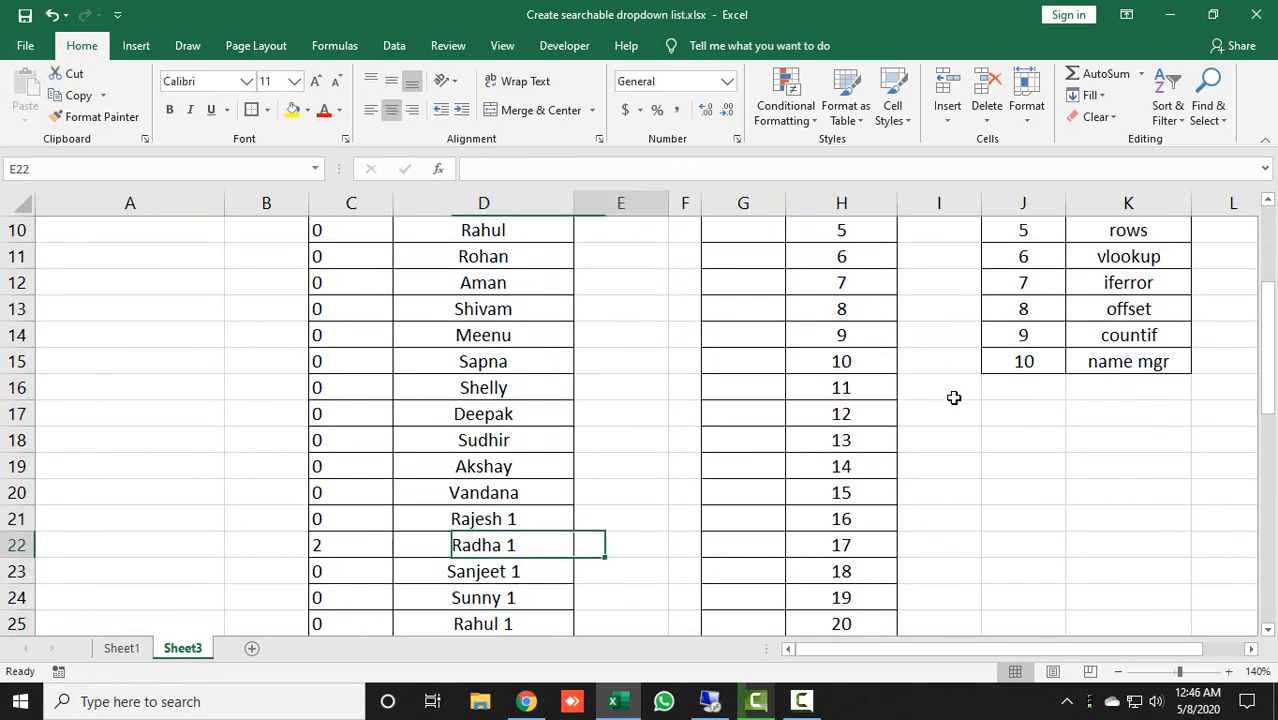
Examine the third matching name in row 37 and its match number, then return to the first auto suggest cell, H6.
{"action": "key", "text": "Left"}
{"action": "key", "text": "Down"}
{"action": "key", "text": "Down"}
{"action": "key", "text": "Down"}
{"action": "key", "text": "Down"}
{"action": "key", "text": "Down"}
{"action": "key", "text": "Down"}
{"action": "key", "text": "Down"}
{"action": "key", "text": "Down"}
{"action": "key", "text": "Down"}
{"action": "key", "text": "Down"}
{"action": "key", "text": "Down"}
{"action": "key", "text": "Down"}
{"action": "key", "text": "Down"}
{"action": "key", "text": "Down"}
{"action": "key", "text": "Down"}
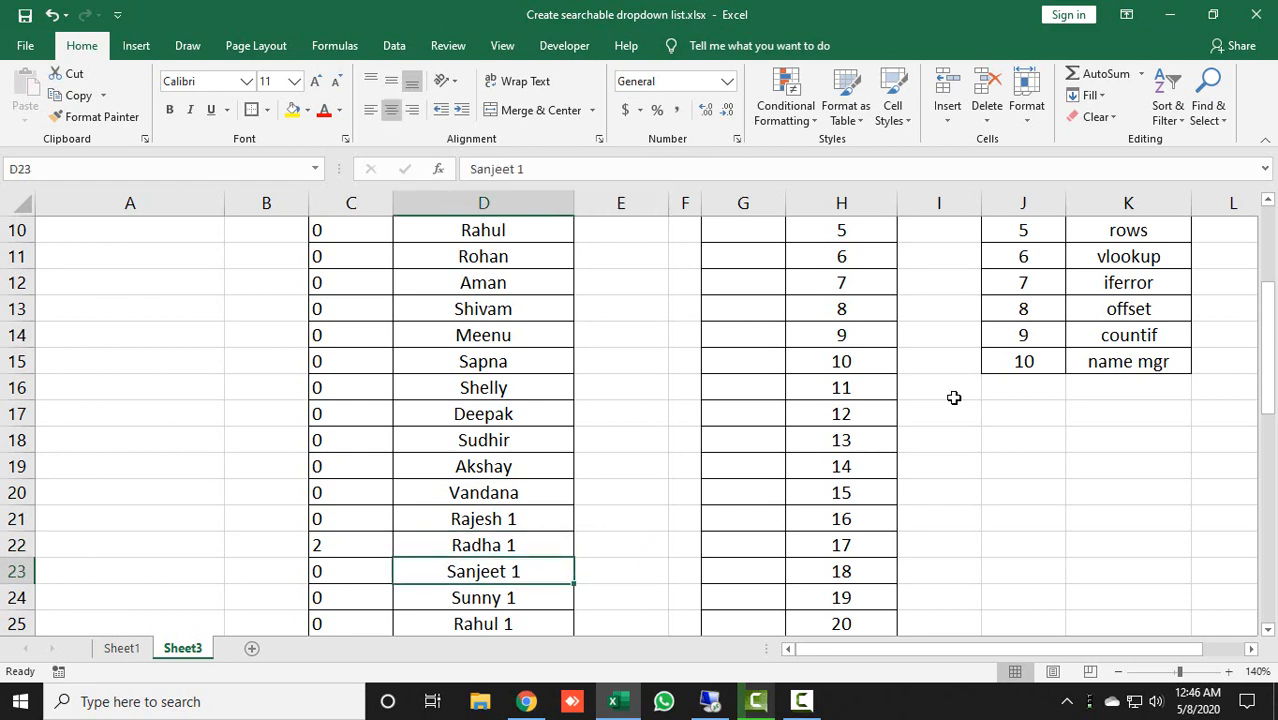
{"action": "key", "text": "Down"}
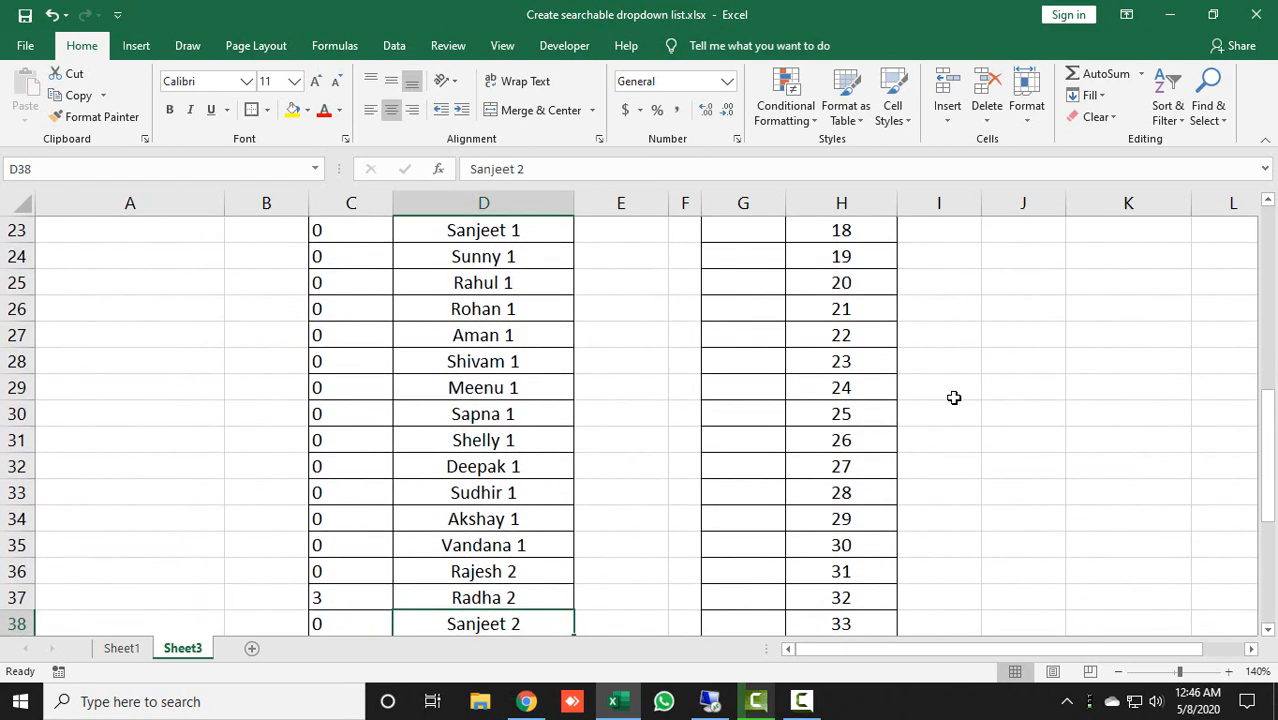
{"action": "key", "text": "Up"}
{"action": "key", "text": "Right"}
{"action": "key", "text": "Right"}
{"action": "key", "text": "Right"}
{"action": "key", "text": "Right"}
{"action": "key", "text": "ctrl+Up"}
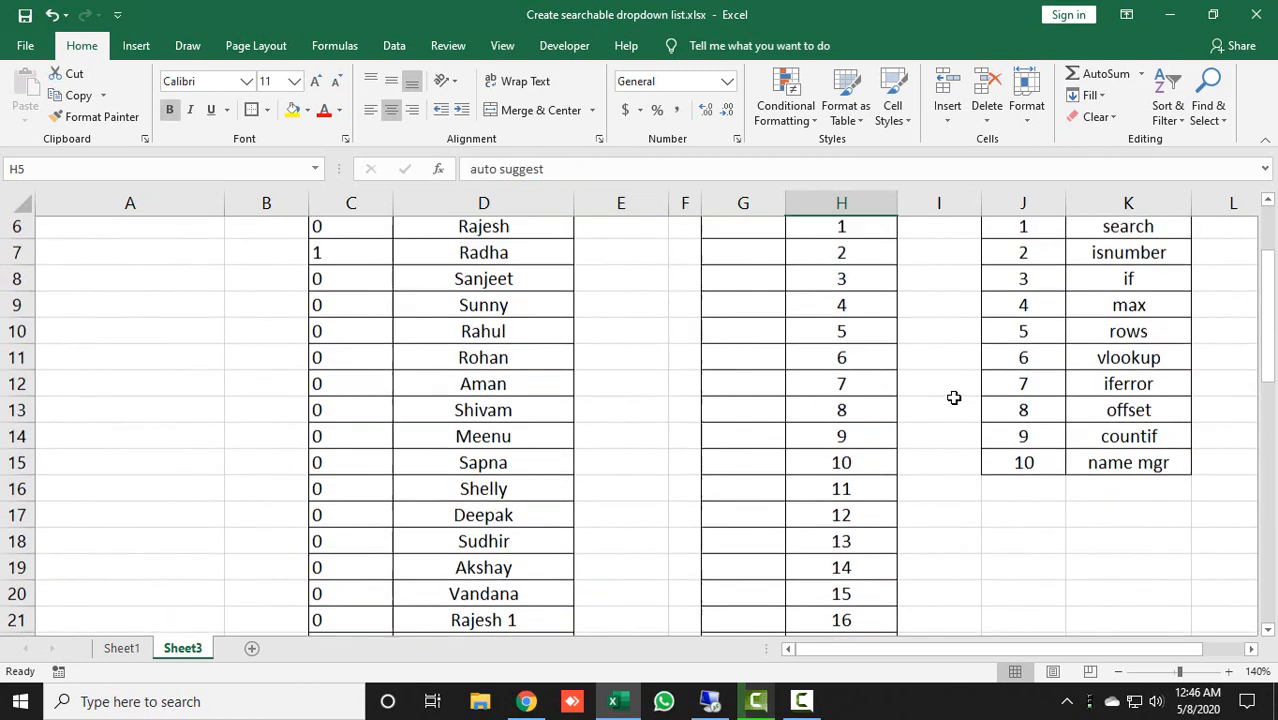
{"action": "key", "text": "Down"}
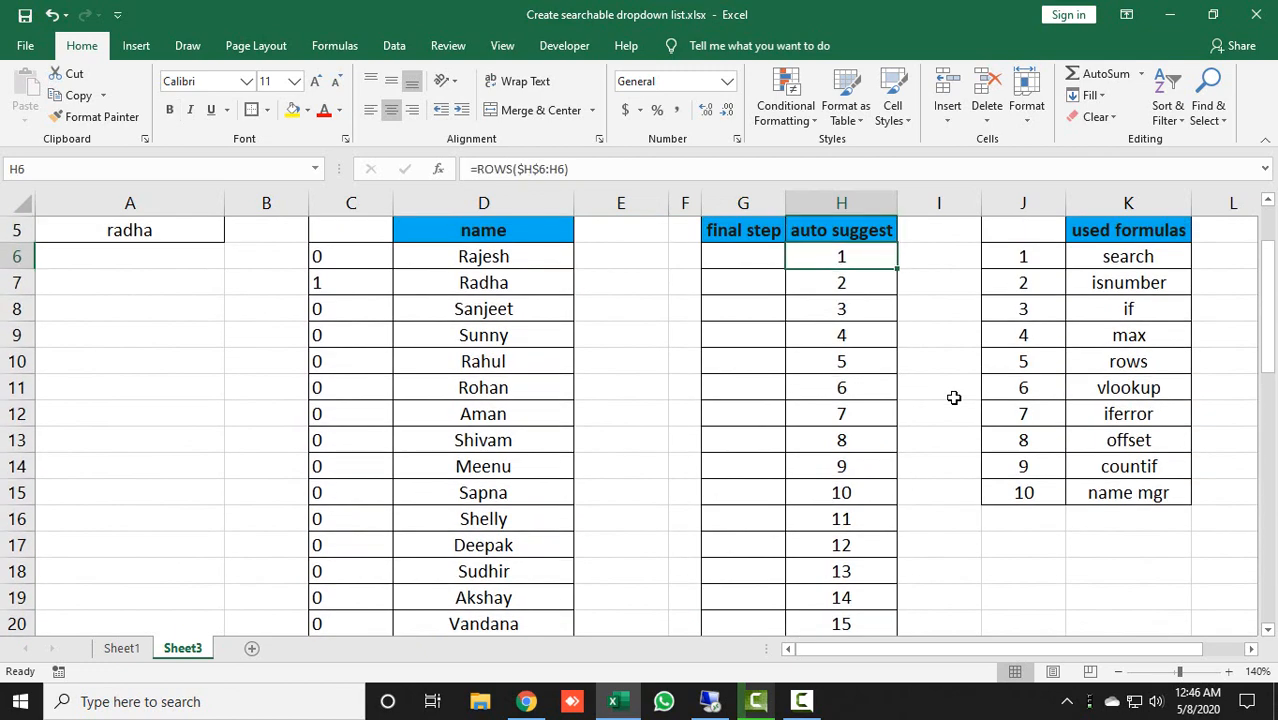
{"action": "key", "text": "Left"}
{"action": "key", "text": "Right"}
{"action": "key", "text": "Up"}
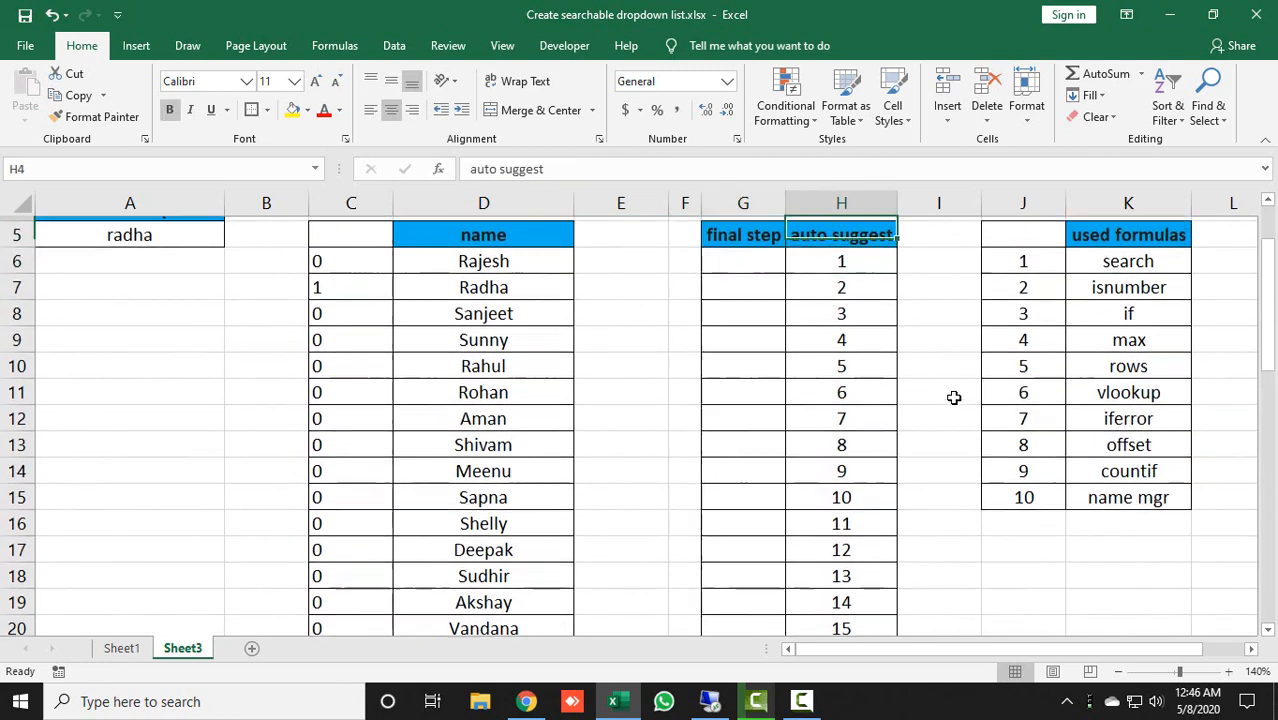
{"action": "key", "text": "Up"}
{"action": "key", "text": "Down"}
{"action": "key", "text": "Down"}
{"action": "key", "text": "F2"}
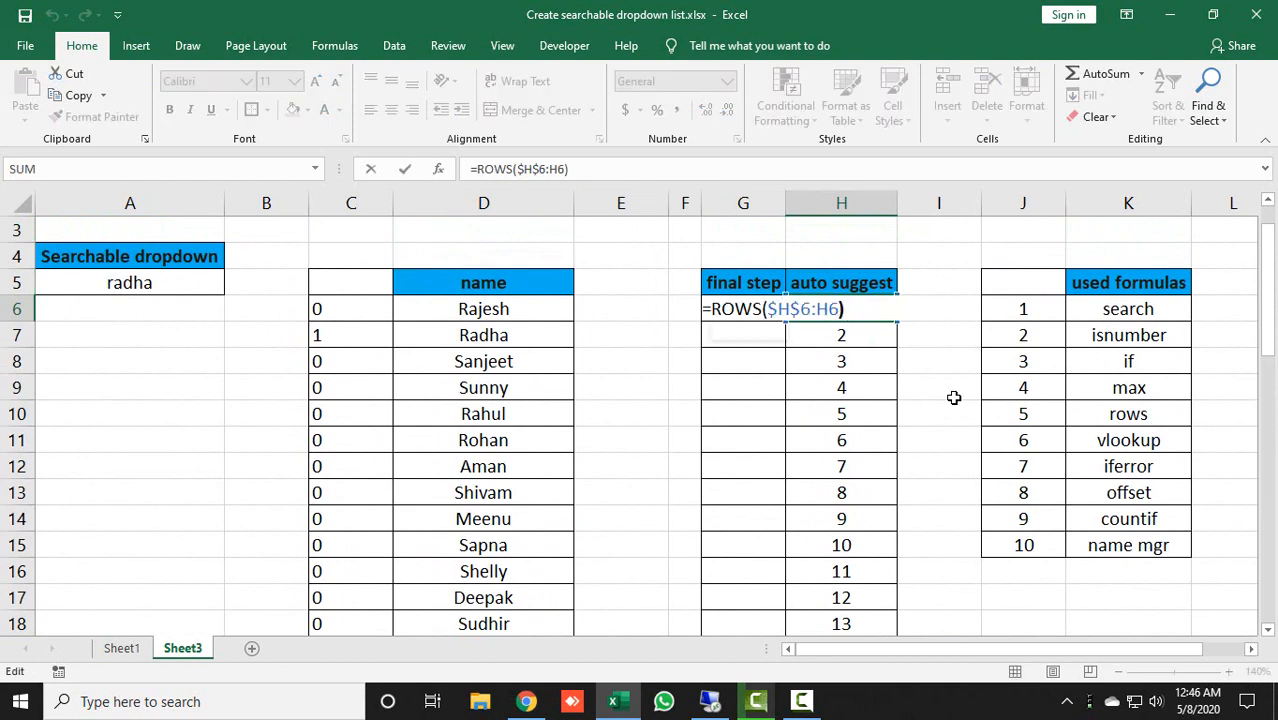
{"action": "key", "text": "Left"}
{"action": "key", "text": "Left"}
{"action": "key", "text": "Left"}
{"action": "key", "text": "Left"}
{"action": "key", "text": "Left"}
{"action": "key", "text": "Left"}
{"action": "key", "text": "Left"}
{"action": "key", "text": "Left"}
{"action": "type", "text": "vli"}
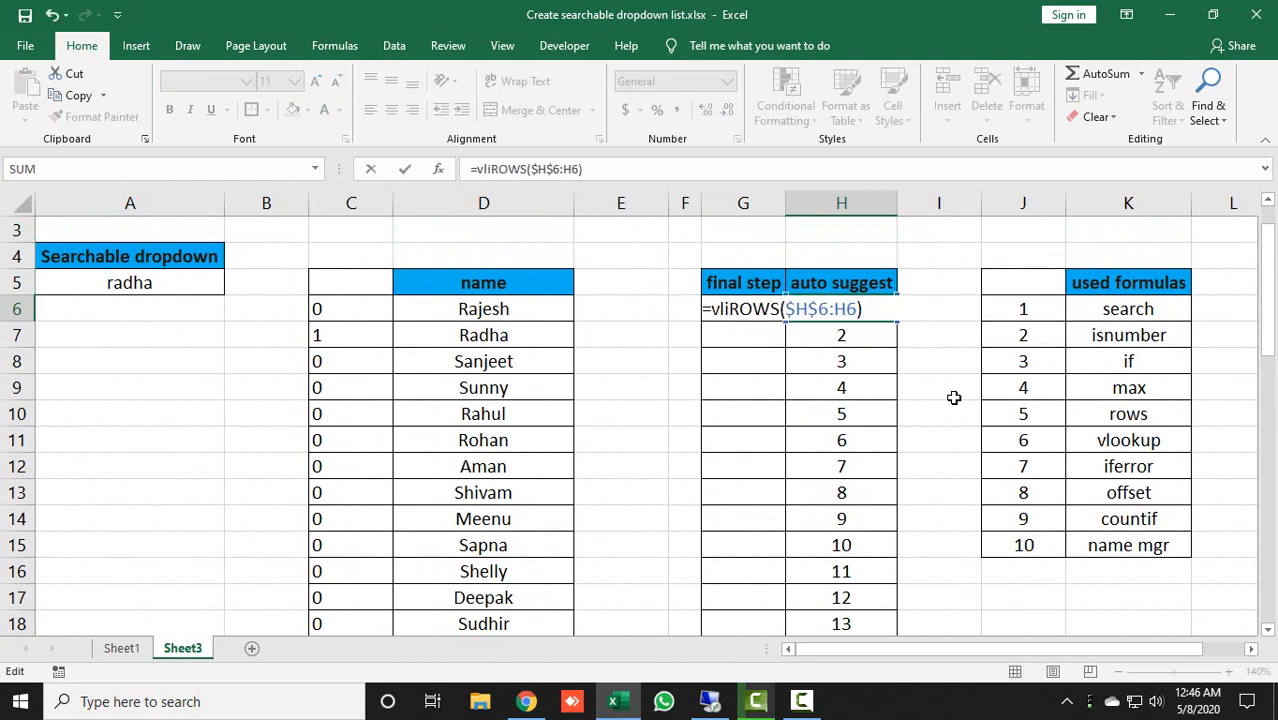
{"action": "key", "text": "ctrl+Return"}
{"action": "key", "text": "ctrl+z"}
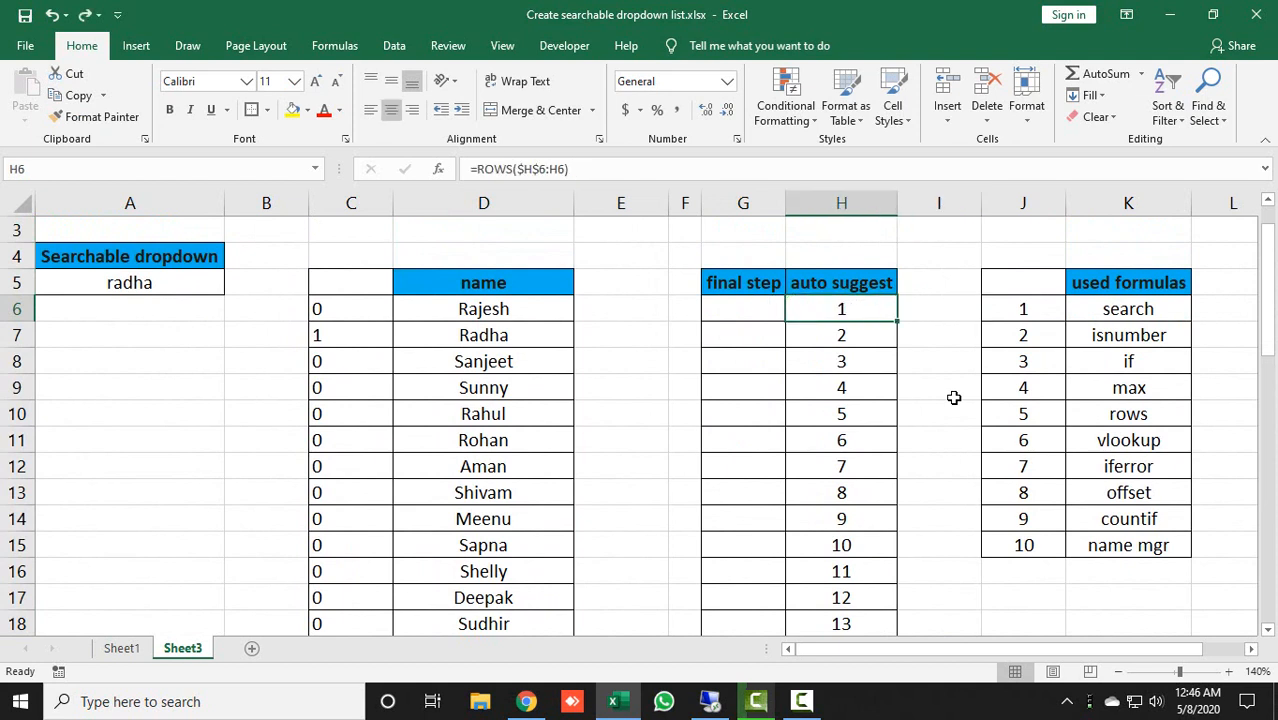
Wrap the ROWS formula in H6 in a VLOOKUP, using ROWS($H$6:H6) as the lookup value.
{"action": "key", "text": "F2"}
{"action": "key", "text": "Left"}
{"action": "key", "text": "Left"}
{"action": "key", "text": "Left"}
{"action": "key", "text": "Left"}
{"action": "key", "text": "Left"}
{"action": "key", "text": "Left"}
{"action": "key", "text": "Left"}
{"action": "key", "text": "Left"}
{"action": "key", "text": "Left"}
{"action": "key", "text": "Left"}
{"action": "key", "text": "Left"}
{"action": "key", "text": "Left"}
{"action": "key", "text": "Left"}
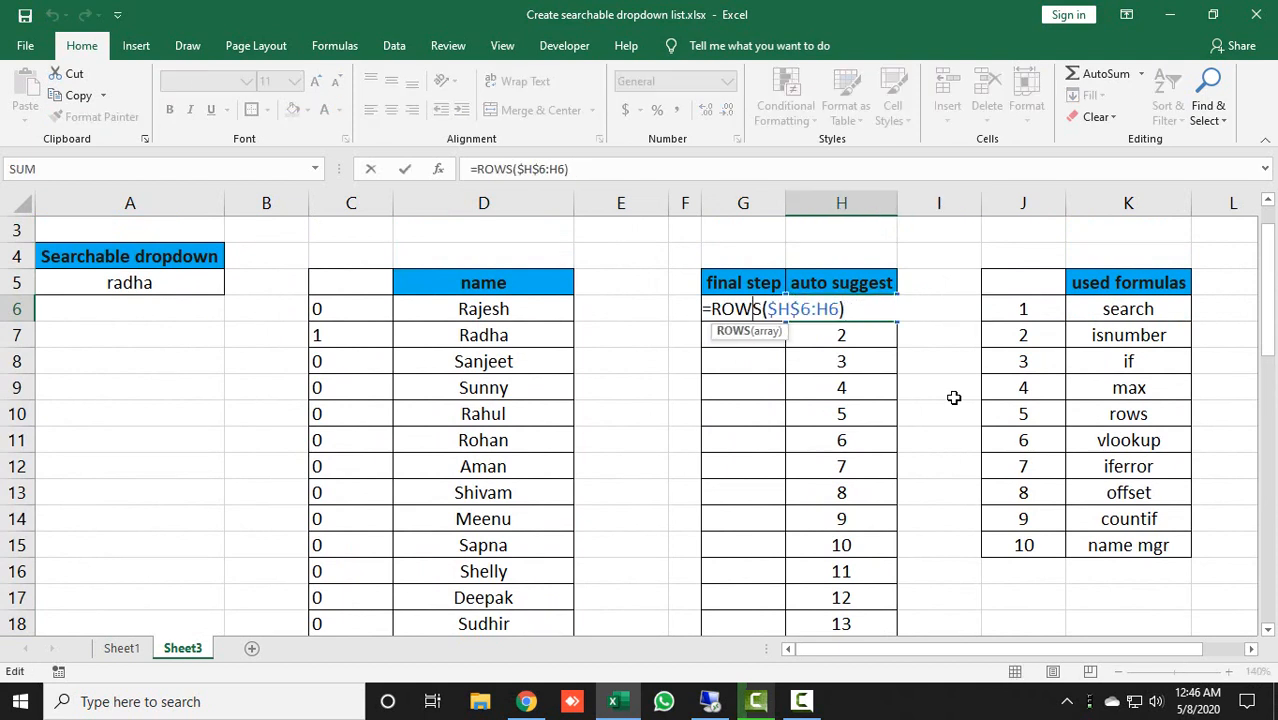
{"action": "type", "text": "vl"}
{"action": "key", "text": "Tab"}
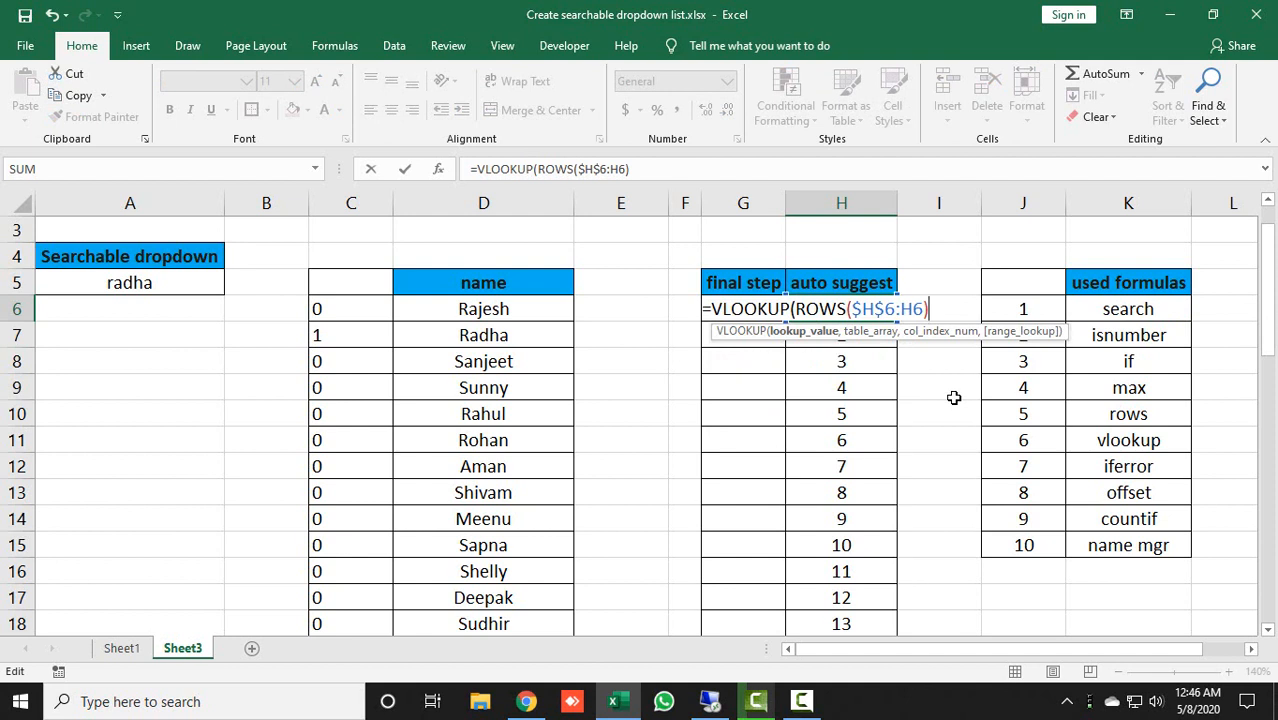
{"action": "type", "text": ","}
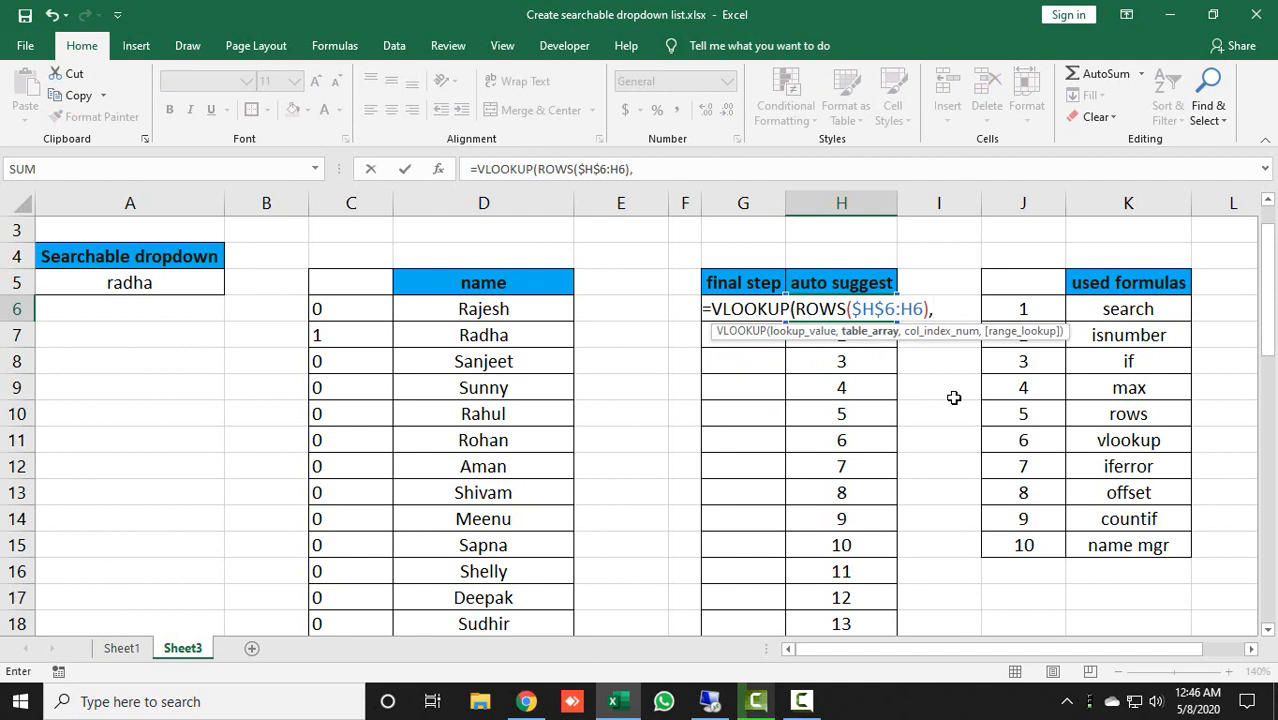
Set the VLOOKUP table array to the helper and name columns as the absolute range $C$6:$D$50.
{"action": "key", "text": "Left"}
{"action": "key", "text": "Left"}
{"action": "key", "text": "Left"}
{"action": "key", "text": "Left"}
{"action": "key", "text": "Left"}
{"action": "key", "text": "Left"}
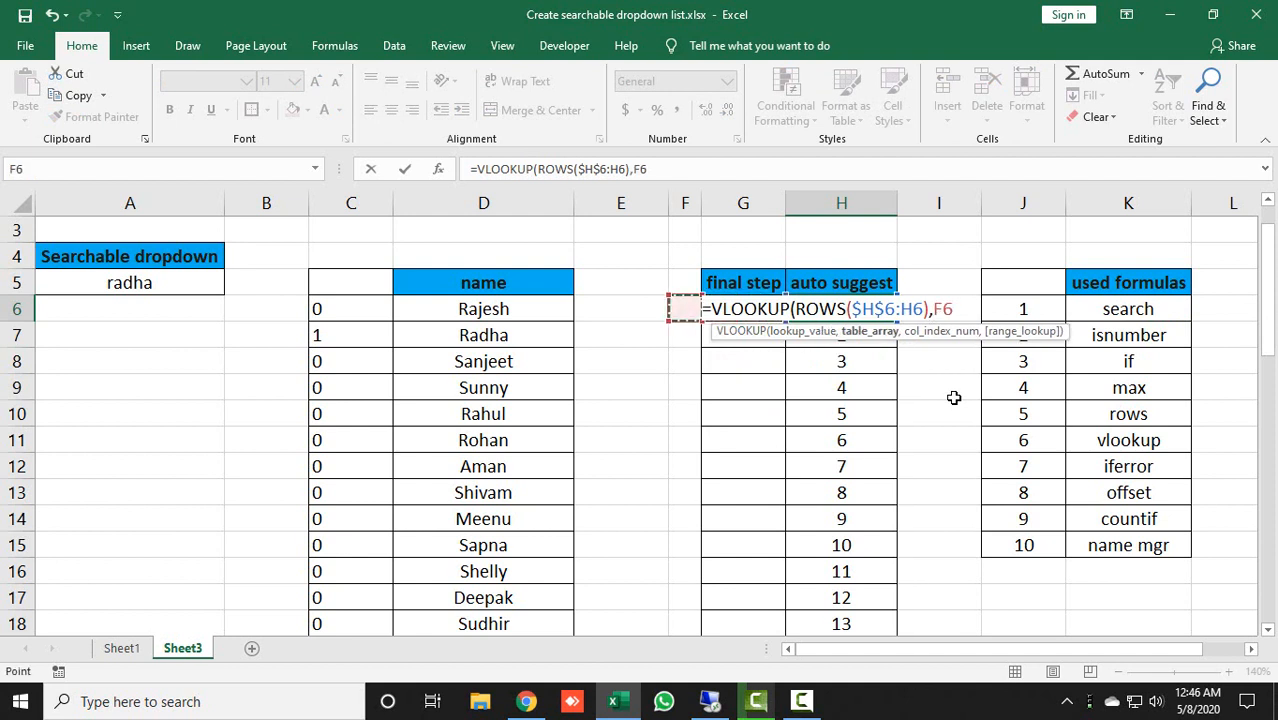
{"action": "key", "text": "Right"}
{"action": "key", "text": "shift+Right"}
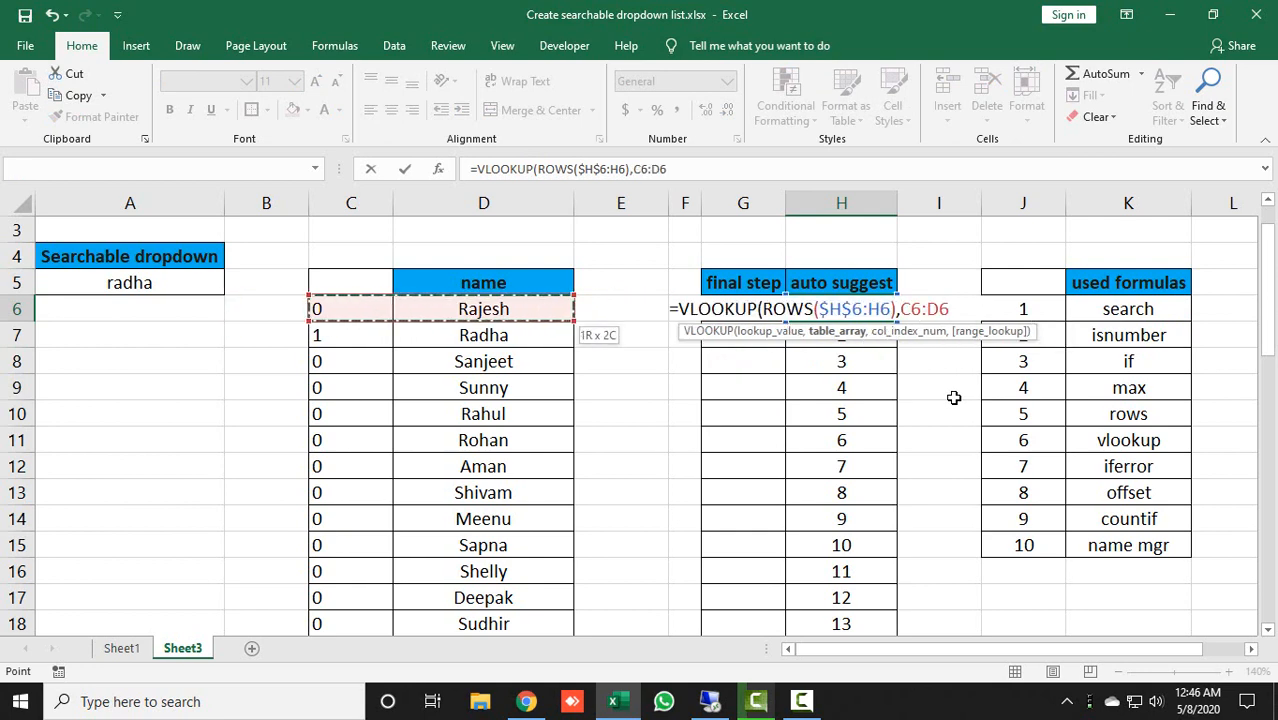
{"action": "key", "text": "ctrl+shift+Down"}
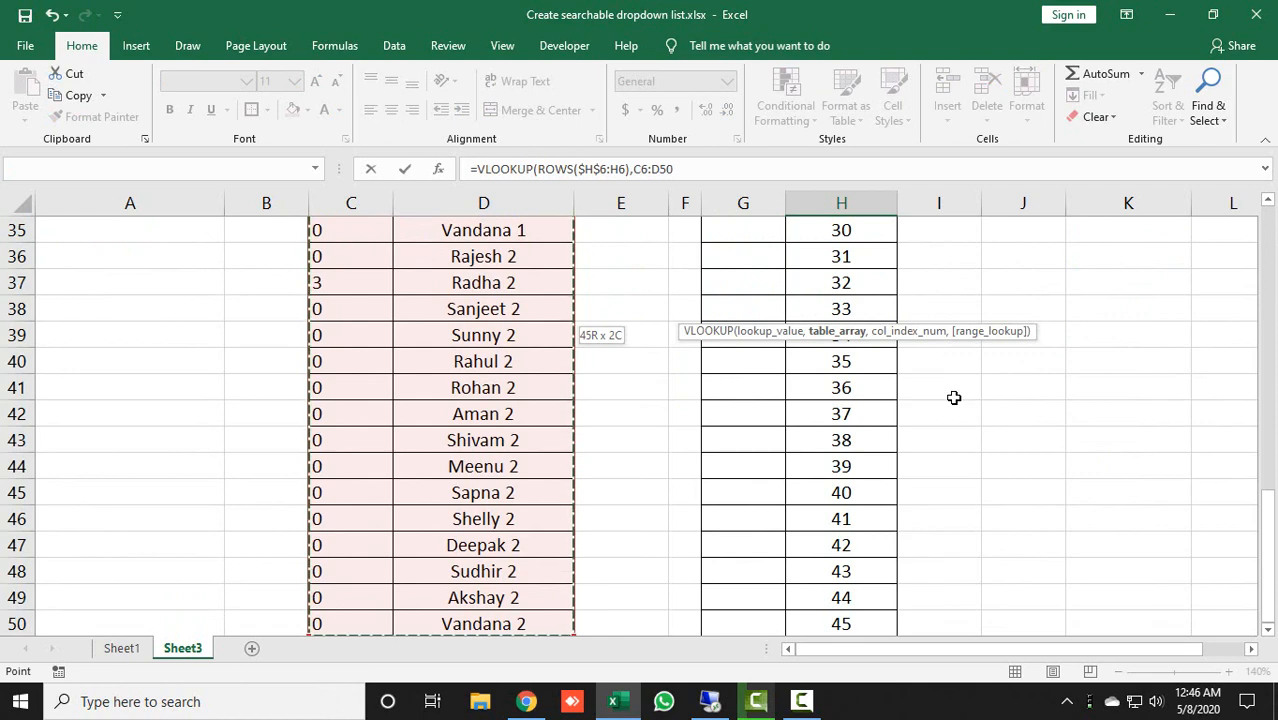
{"action": "key", "text": "F4"}
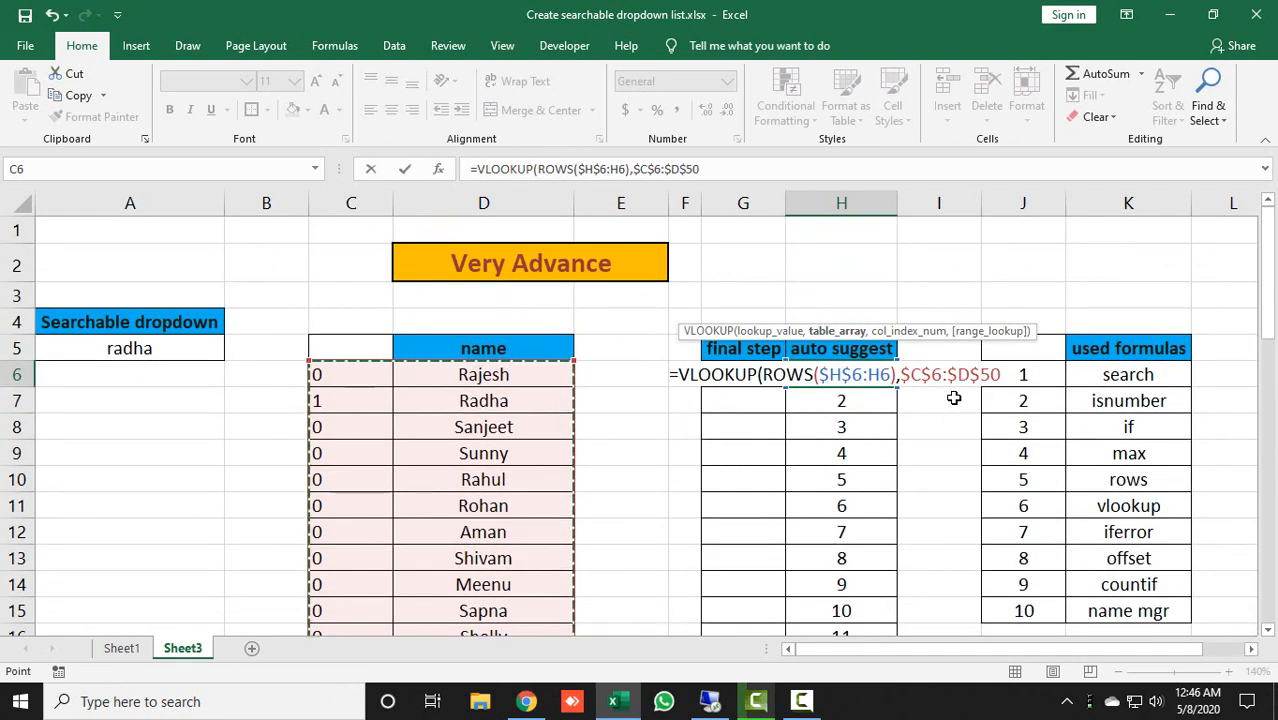
Complete the VLOOKUP in H6 with column index 2 and exact match 0, and enter the formula.
{"action": "type", "text": ","}
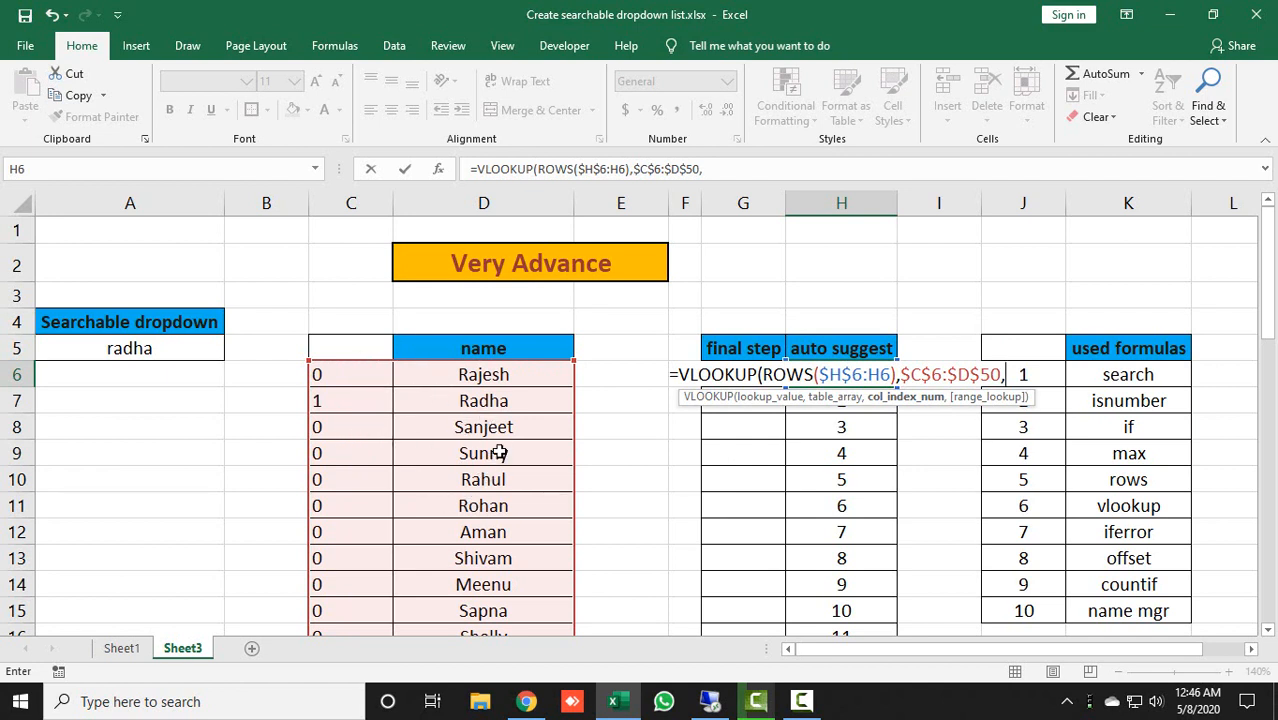
{"action": "type", "text": "2"}
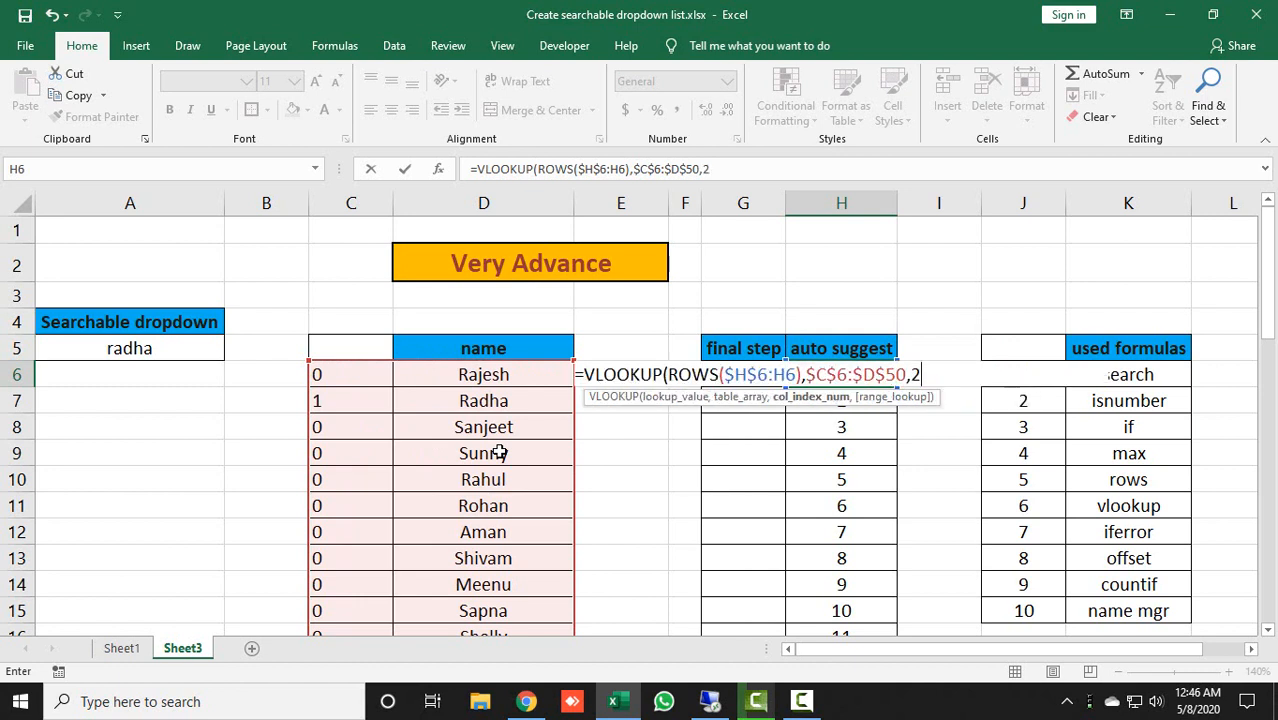
{"action": "type", "text": ",0"}
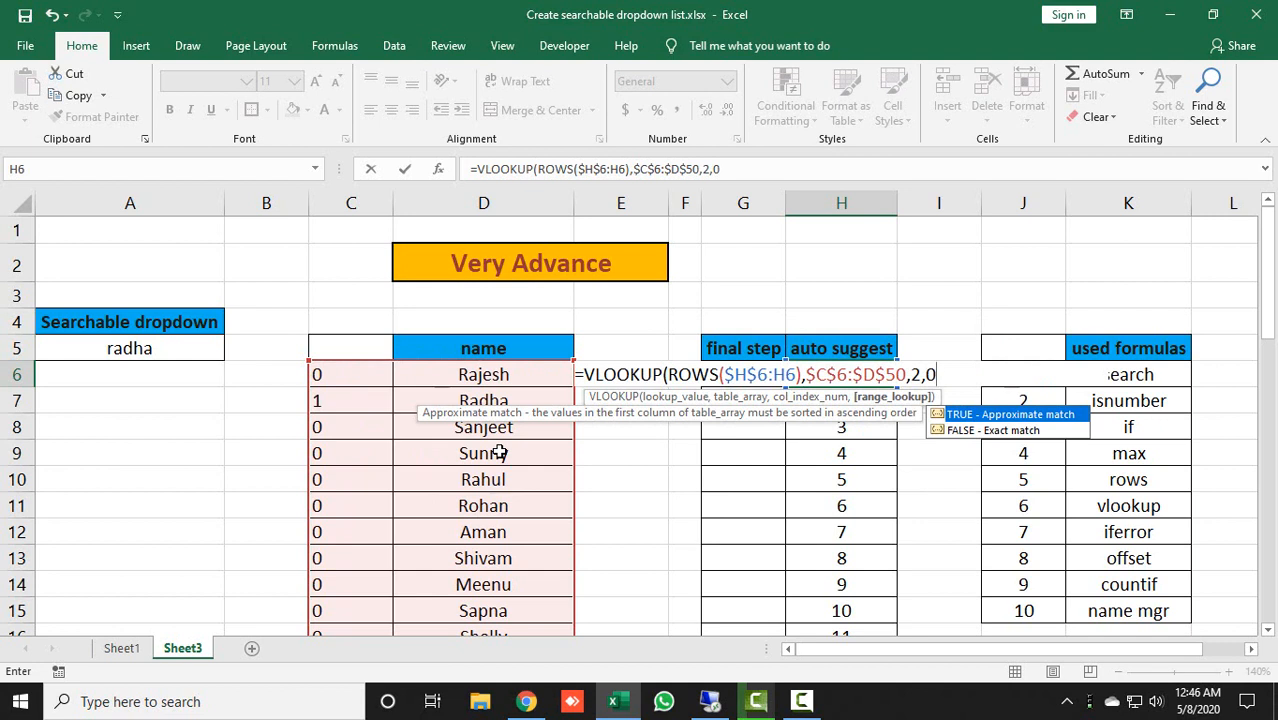
{"action": "type", "text": ")"}
{"action": "key", "text": "Return"}
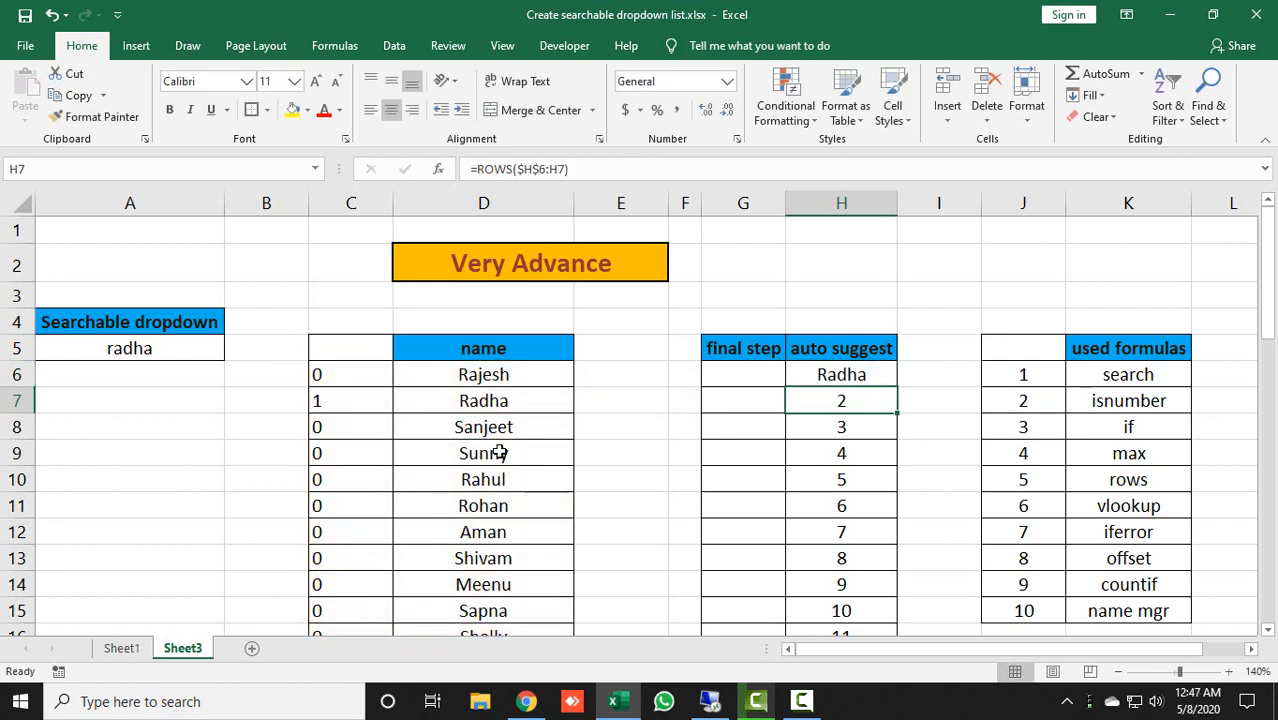
Compare the VLOOKUP result in H6 with the match number and name in row 7 and the ROWS values below it.
{"action": "key", "text": "Up"}
{"action": "key", "text": "Left"}
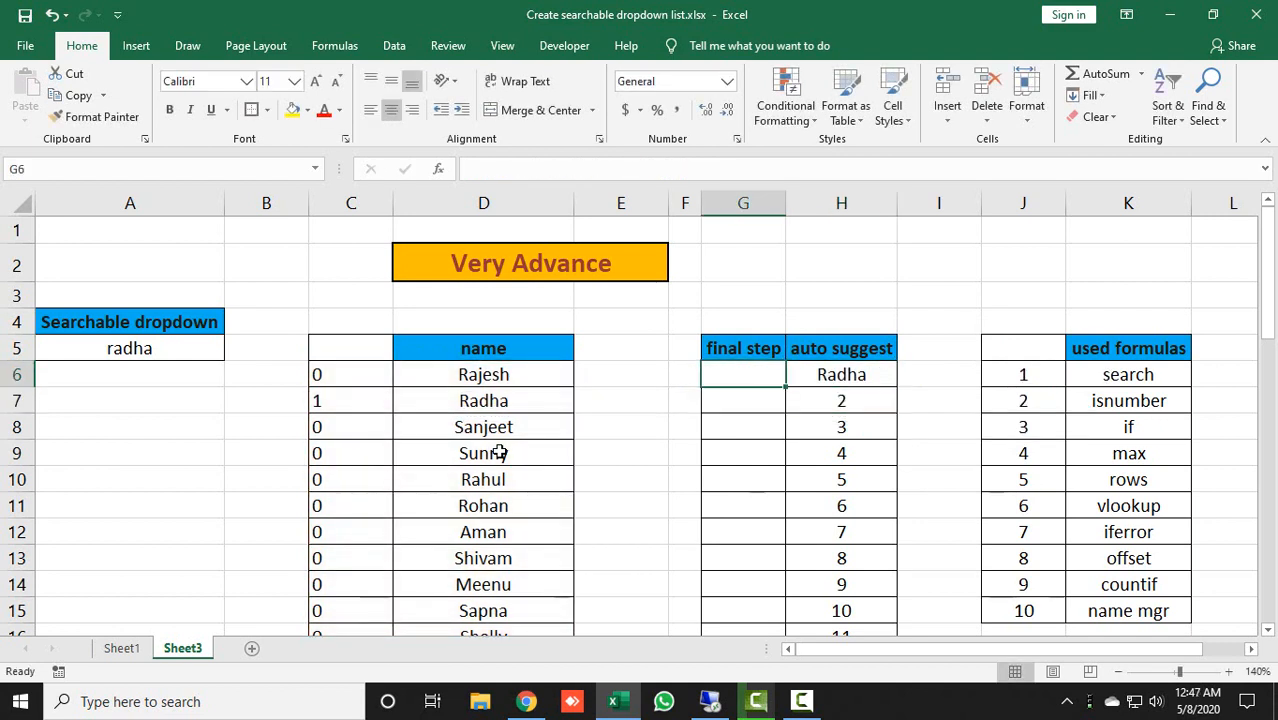
{"action": "key", "text": "Down"}
{"action": "key", "text": "Left"}
{"action": "key", "text": "Left"}
{"action": "key", "text": "Left"}
{"action": "key", "text": "Left"}
{"action": "key", "text": "Right"}
{"action": "key", "text": "Right"}
{"action": "key", "text": "Right"}
{"action": "key", "text": "Right"}
{"action": "key", "text": "Right"}
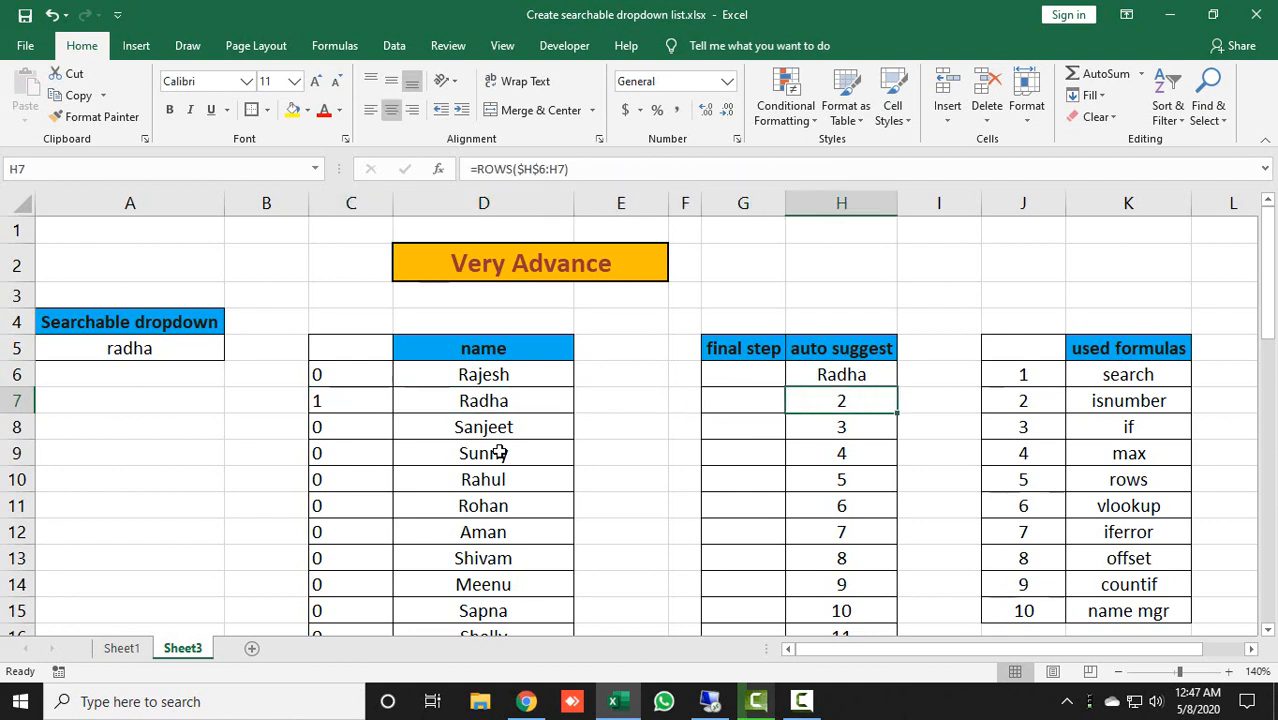
{"action": "key", "text": "Down"}
{"action": "key", "text": "Down"}
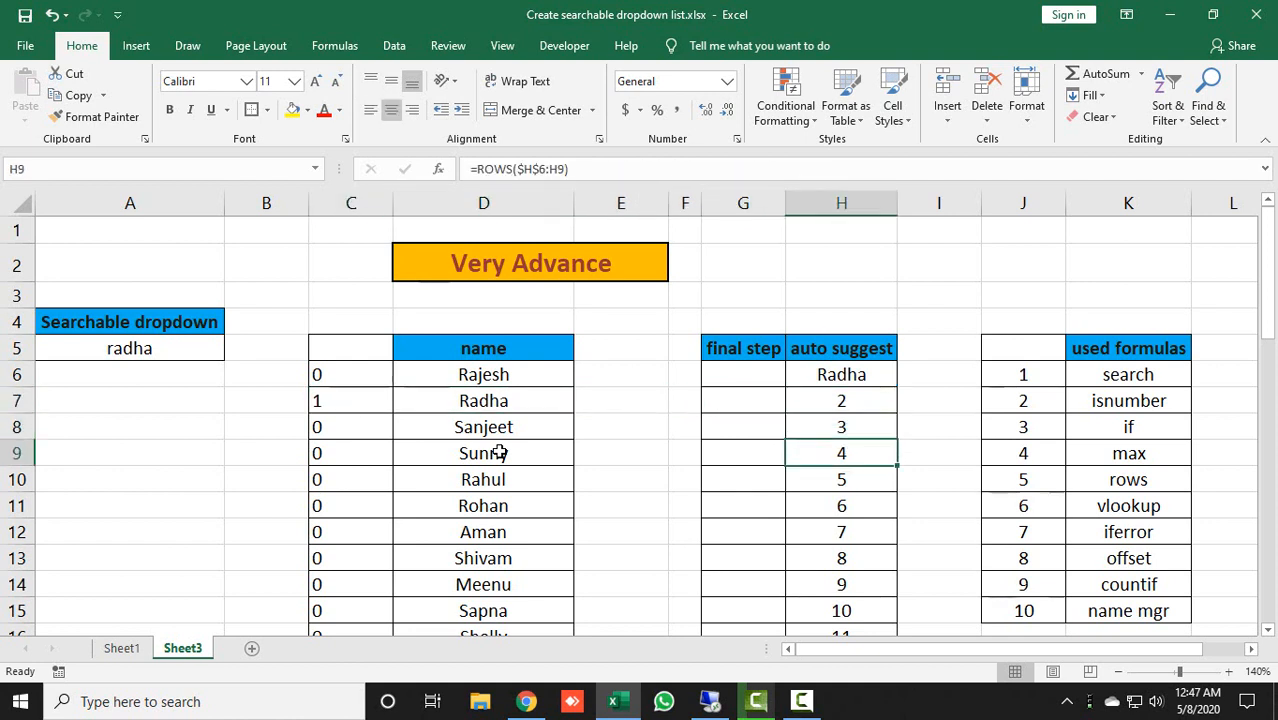
{"action": "key", "text": "Up"}
{"action": "key", "text": "Up"}
{"action": "key", "text": "Up"}
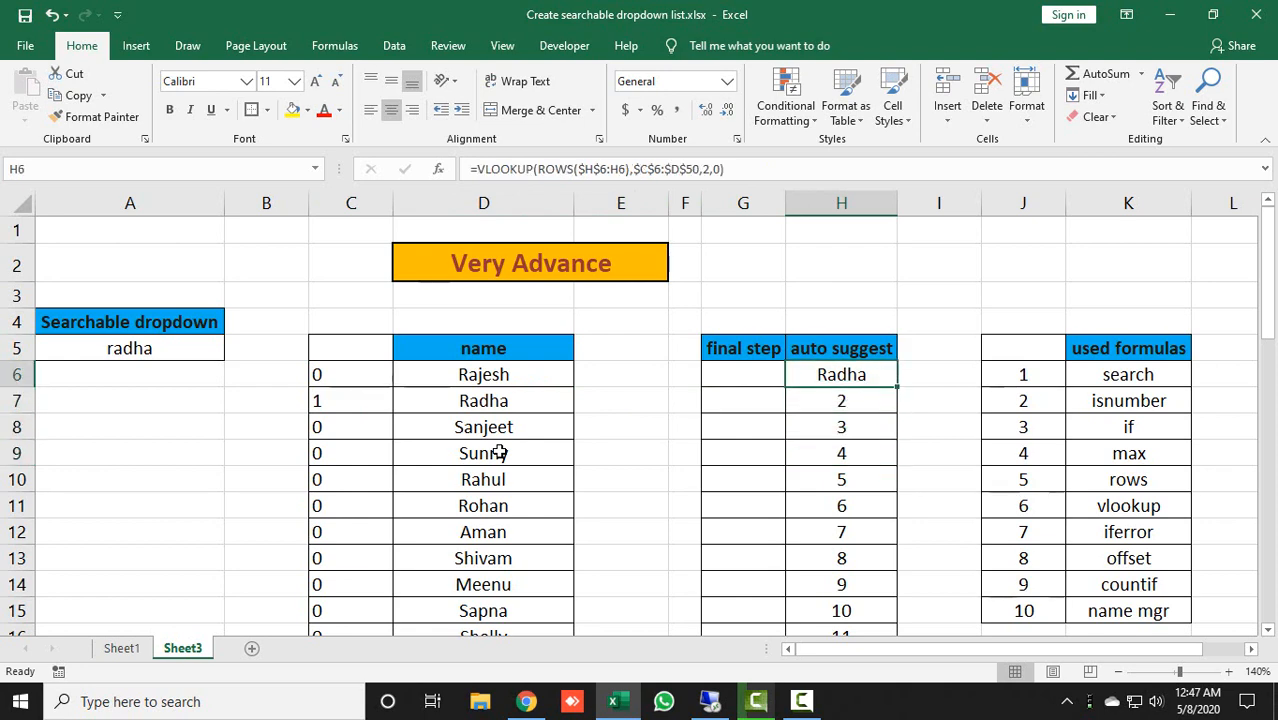
Copy the VLOOKUP formula from H6 down the auto suggest column through H50.
{"action": "key", "text": "ctrl+c"}
{"action": "key", "text": "ctrl+shift+Down"}
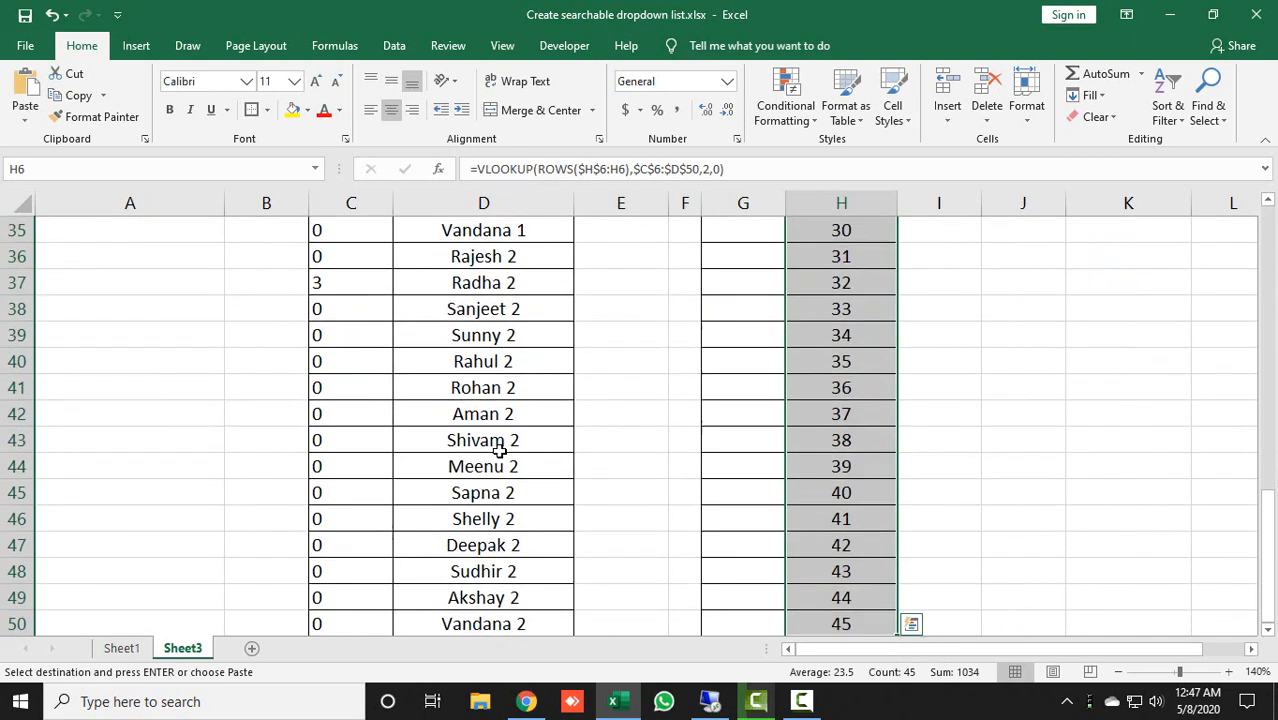
{"action": "key", "text": "ctrl+v"}
{"action": "key", "text": "Up"}
{"action": "key", "text": "Up"}
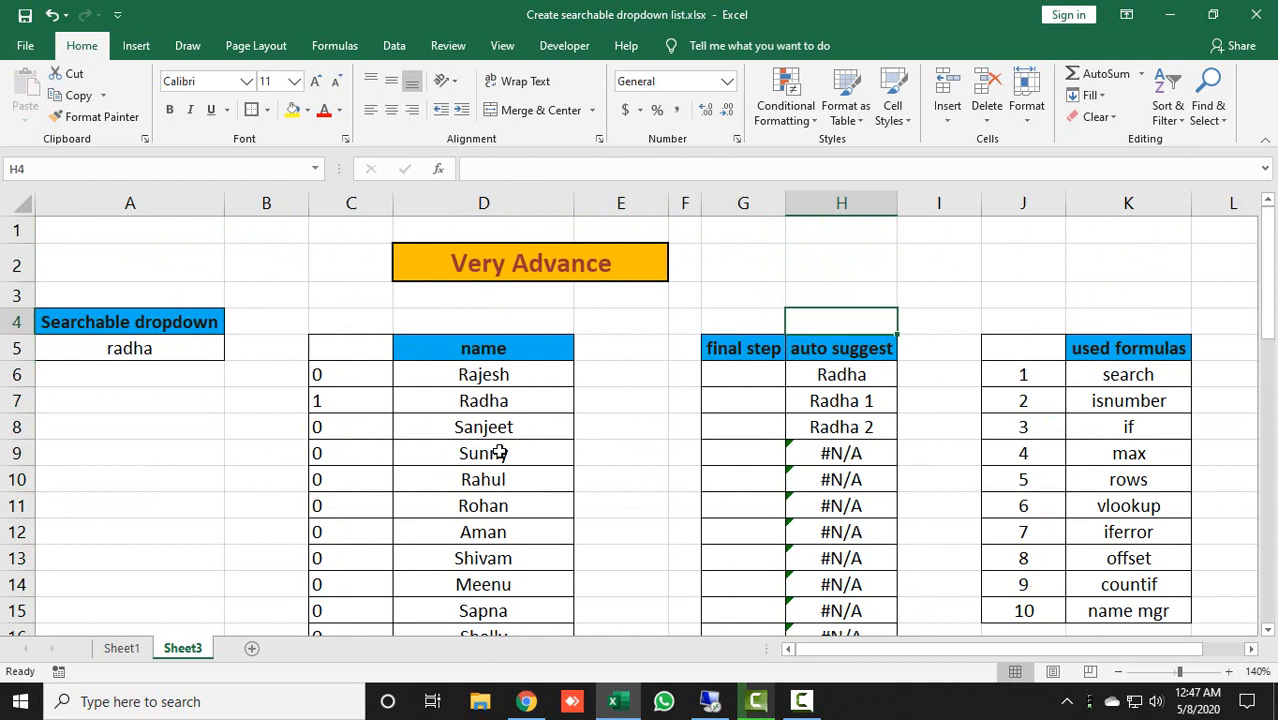
Review the names and the errors that VLOOKUP returns in the auto suggest column, ending at H6.
{"action": "key", "text": "Down"}
{"action": "key", "text": "Down"}
{"action": "key", "text": "Down"}
{"action": "key", "text": "Left"}
{"action": "key", "text": "Left"}
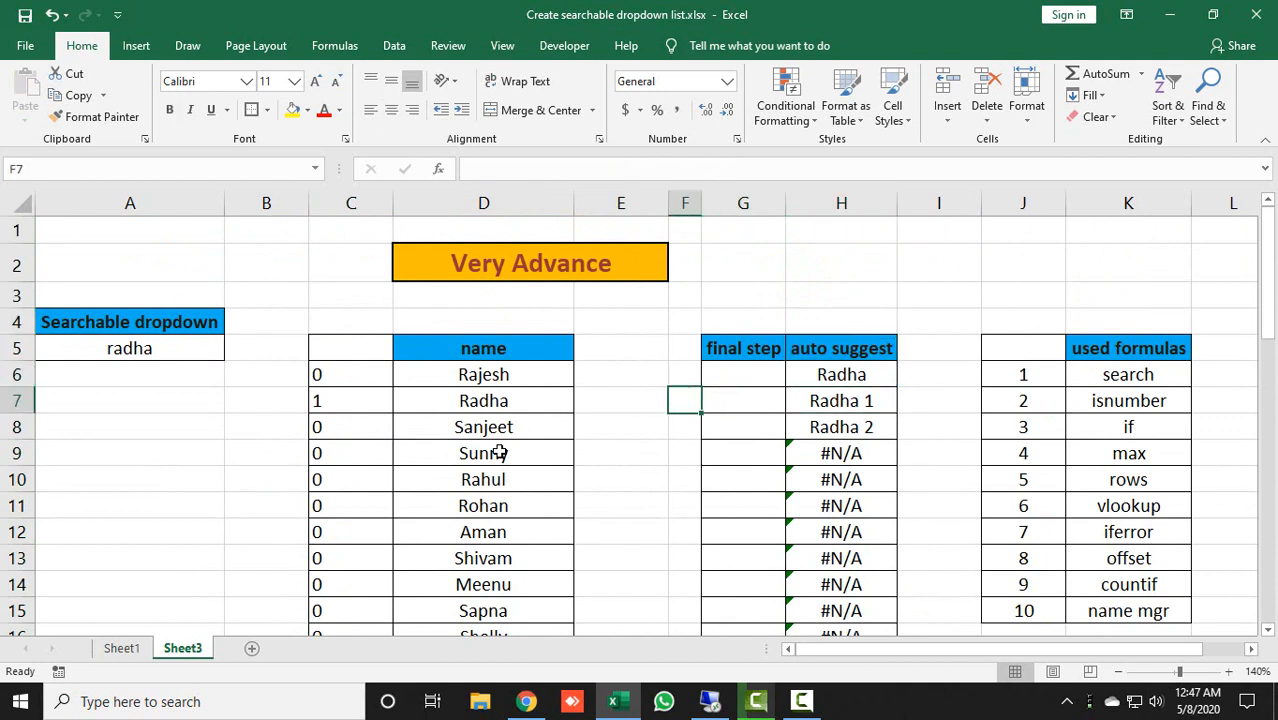
{"action": "key", "text": "Right"}
{"action": "key", "text": "Right"}
{"action": "key", "text": "Up"}
{"action": "key", "text": "Down"}
{"action": "key", "text": "Down"}
{"action": "key", "text": "Down"}
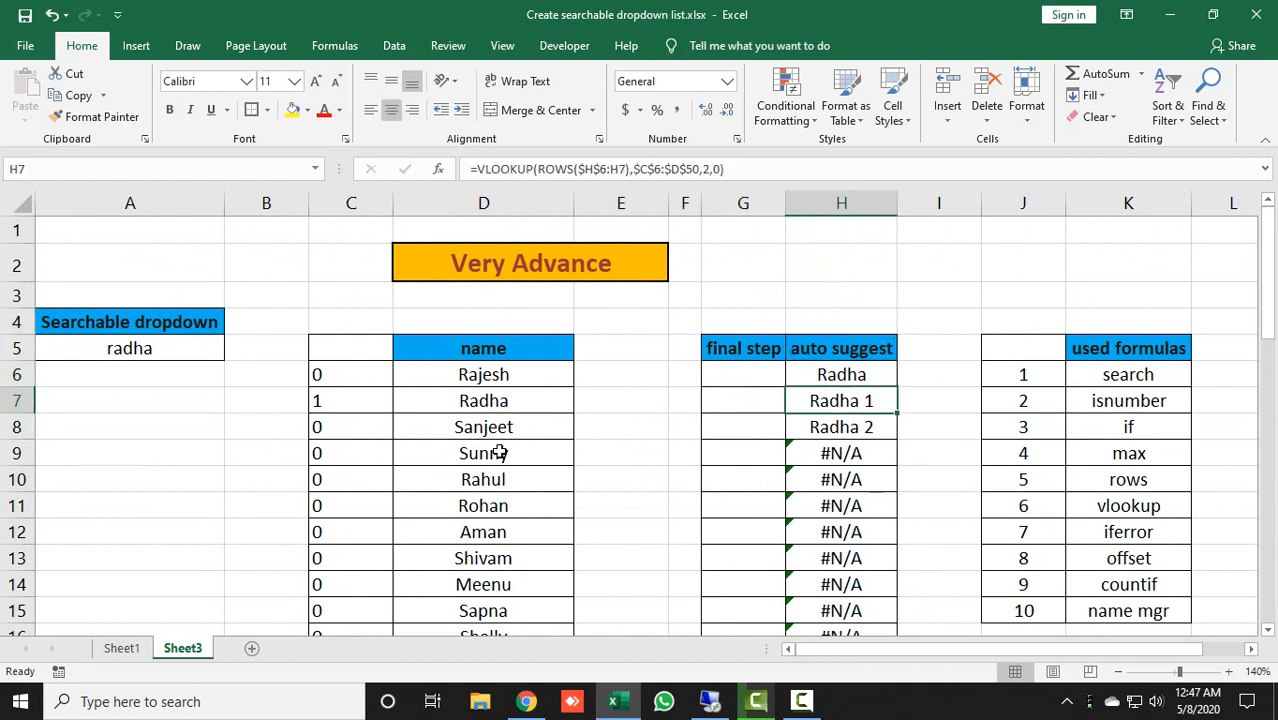
{"action": "key", "text": "Left"}
{"action": "key", "text": "Left"}
{"action": "key", "text": "Left"}
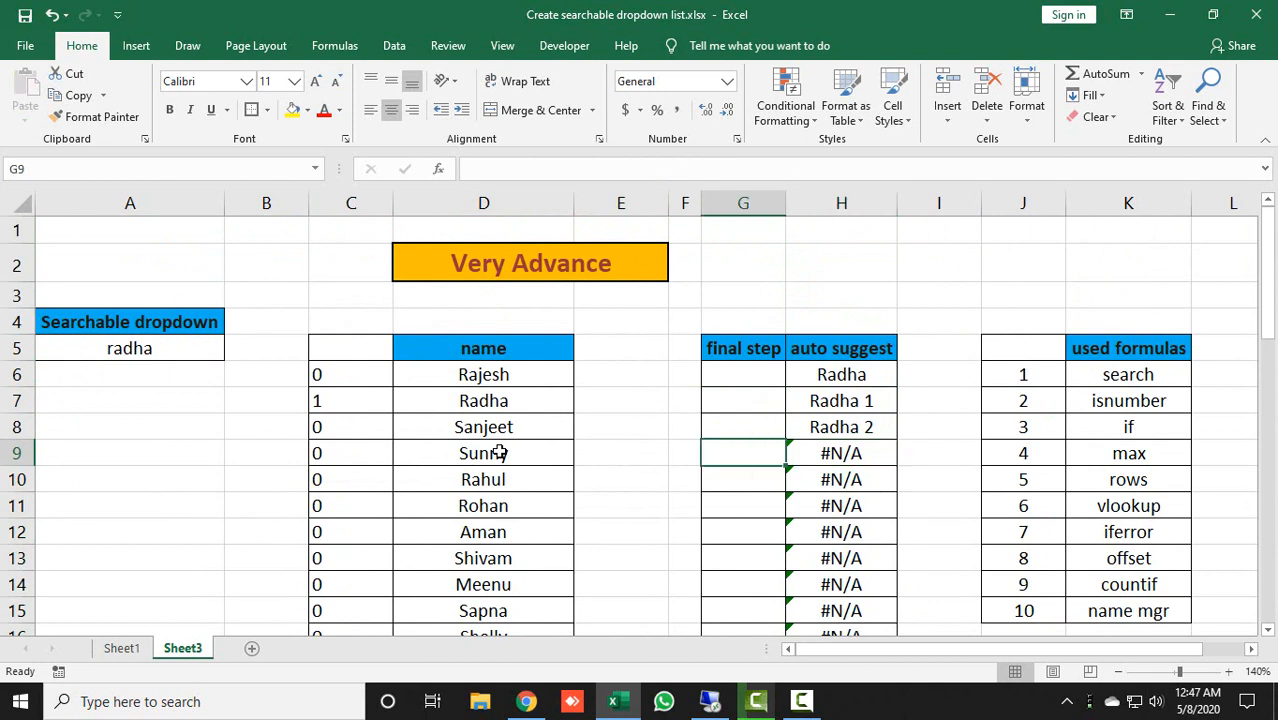
{"action": "key", "text": "Right"}
{"action": "key", "text": "Right"}
{"action": "key", "text": "Right"}
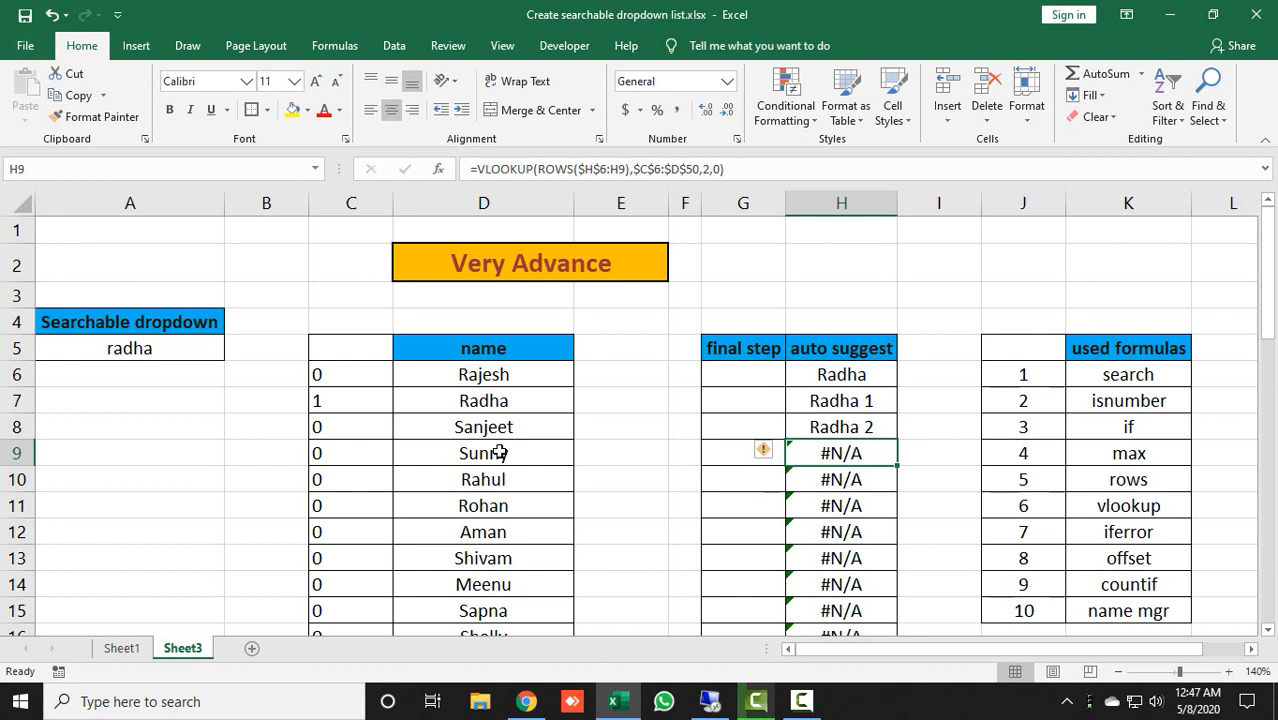
{"action": "key", "text": "Up"}
{"action": "key", "text": "Up"}
{"action": "key", "text": "Up"}
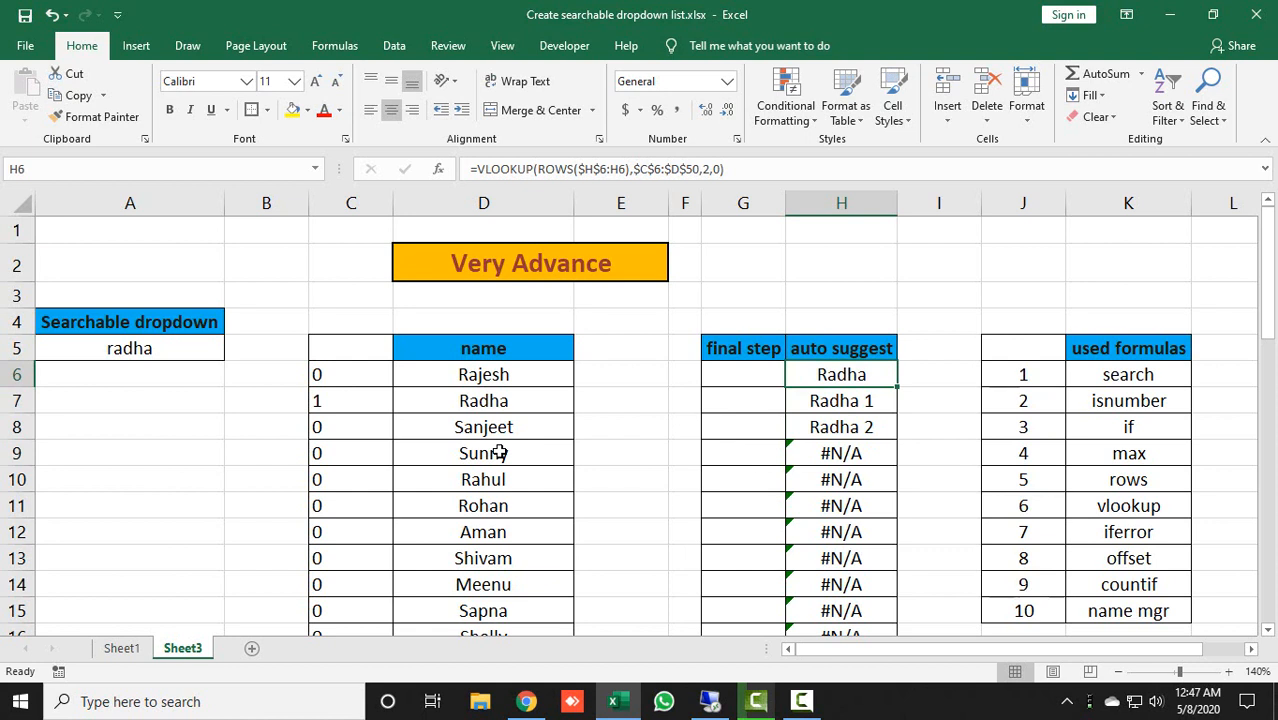
Insert IFERROR( in front of the VLOOKUP in the H6 formula.
{"action": "key", "text": "F2"}
{"action": "key", "text": "Left"}
{"action": "key", "text": "Left"}
{"action": "key", "text": "Left"}
{"action": "key", "text": "Left"}
{"action": "key", "text": "Left"}
{"action": "key", "text": "Left"}
{"action": "key", "text": "Left"}
{"action": "key", "text": "Left"}
{"action": "key", "text": "Left"}
{"action": "key", "text": "Left"}
{"action": "key", "text": "Left"}
{"action": "key", "text": "Left"}
{"action": "key", "text": "Left"}
{"action": "key", "text": "Left"}
{"action": "key", "text": "Left"}
{"action": "key", "text": "Left"}
{"action": "key", "text": "Left"}
{"action": "key", "text": "Left"}
{"action": "key", "text": "Left"}
{"action": "key", "text": "Left"}
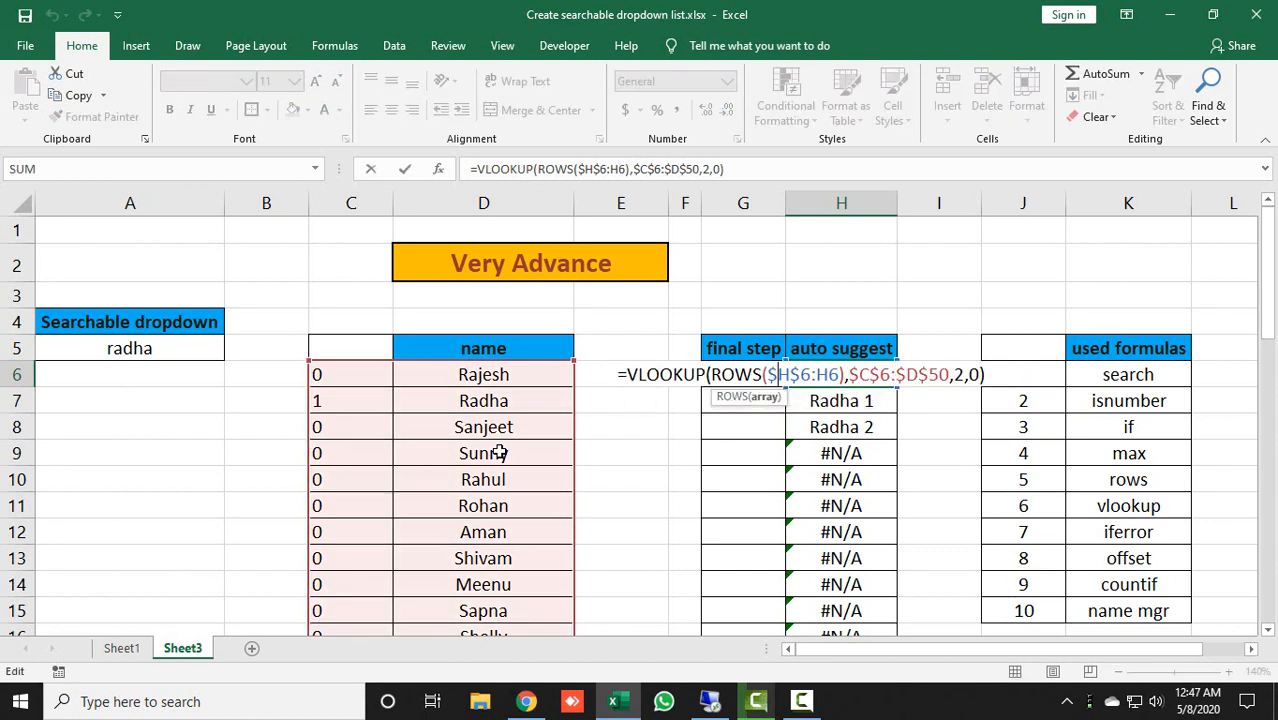
{"action": "key", "text": "Left"}
{"action": "key", "text": "Left"}
{"action": "key", "text": "Left"}
{"action": "key", "text": "Left"}
{"action": "key", "text": "Left"}
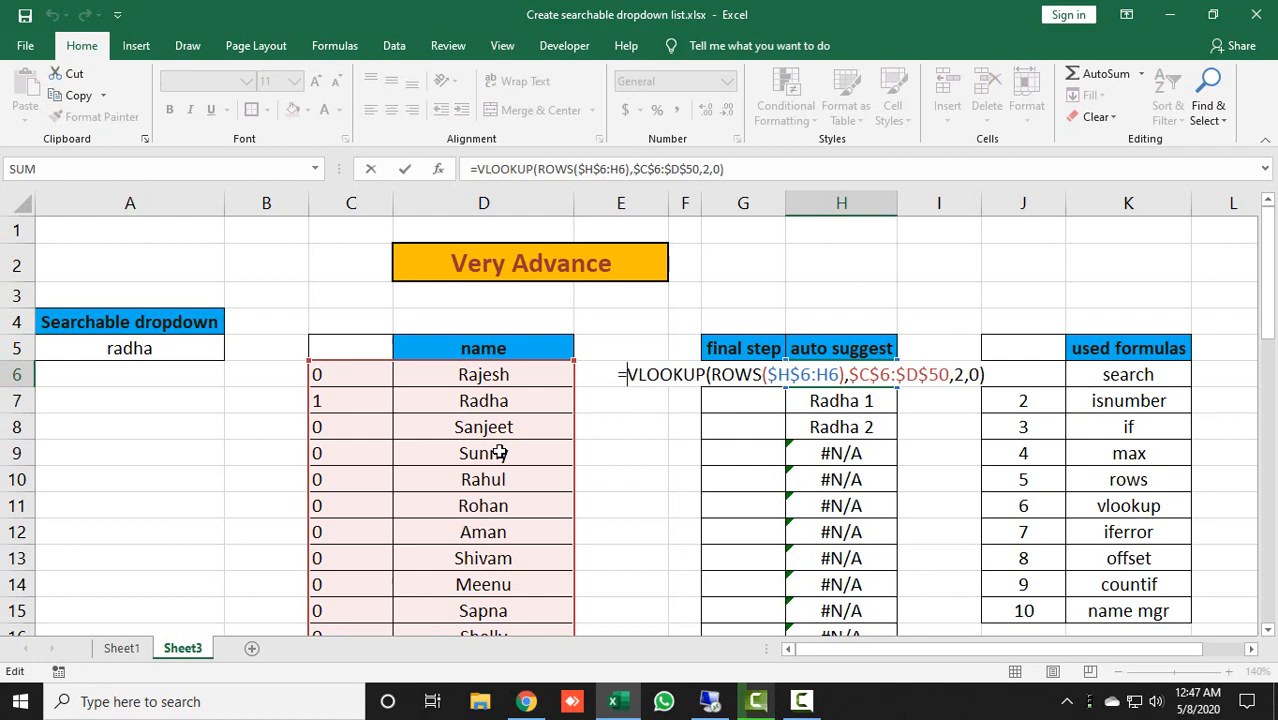
{"action": "type", "text": "IFERROR("}
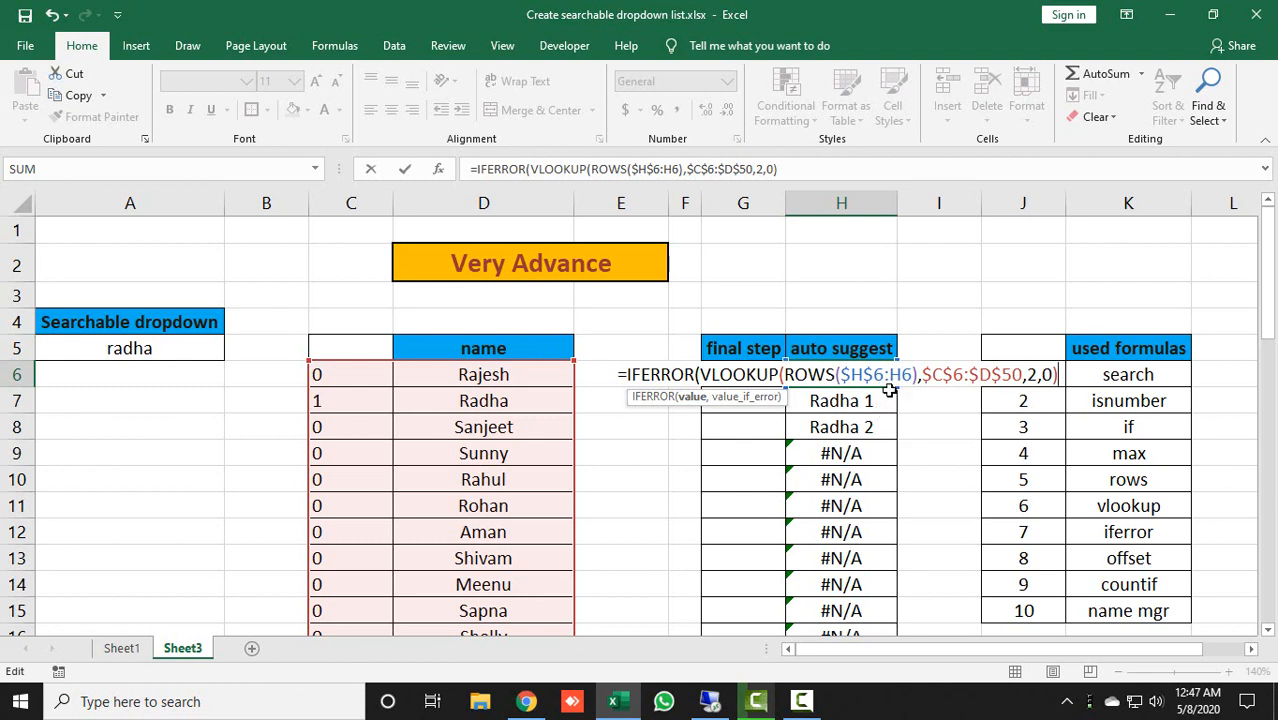
Complete the IFERROR in H6 with " " as the value if error, and enter the formula.
{"action": "type", "text": ",\""}
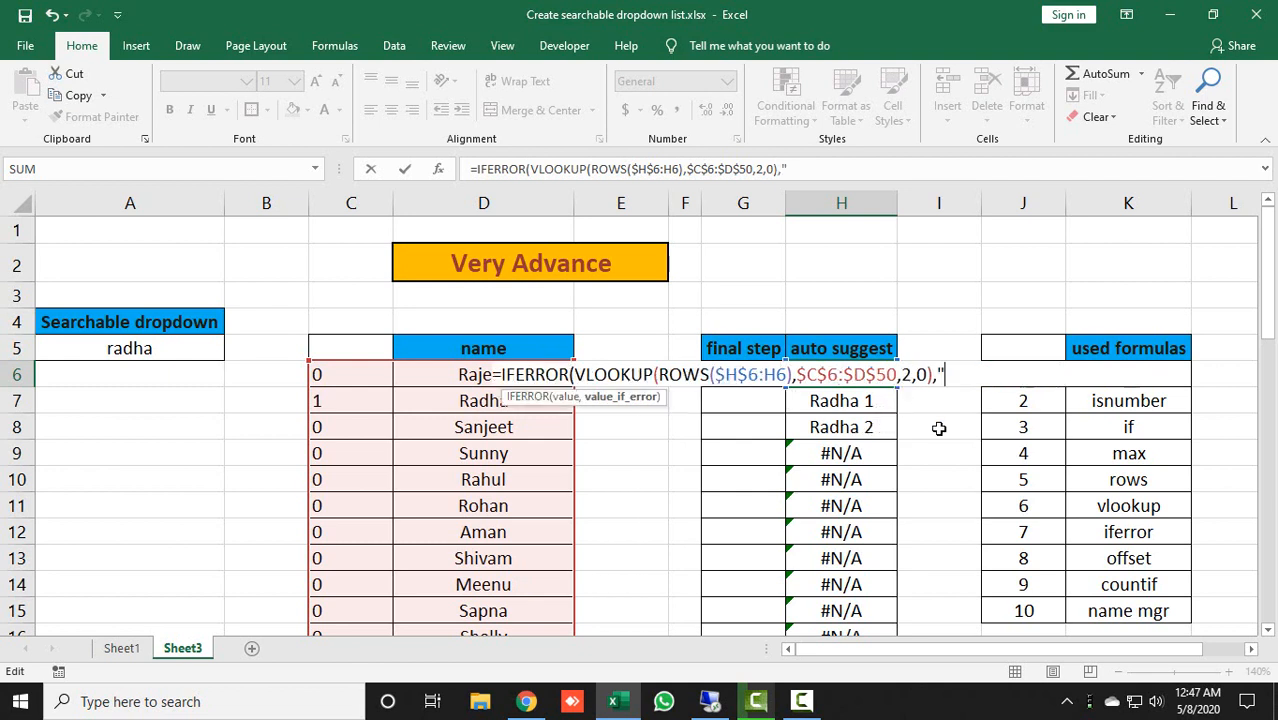
{"action": "type", "text": " \")"}
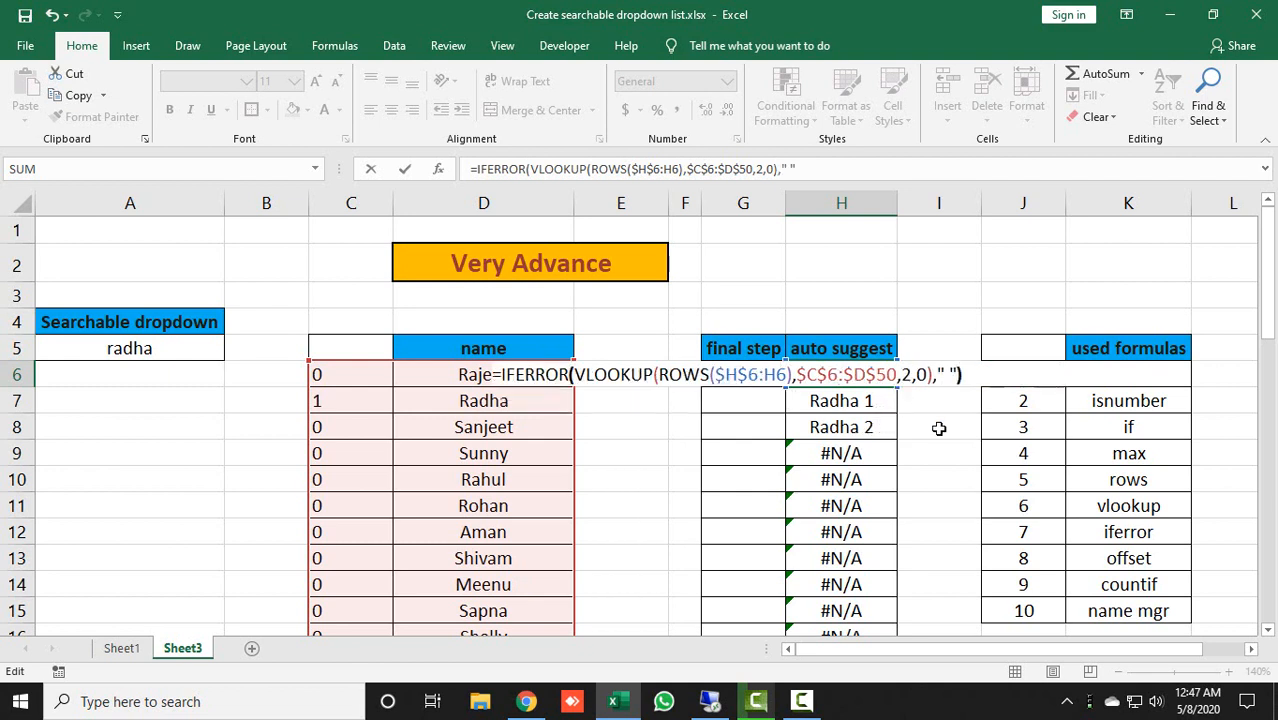
{"action": "key", "text": "Return"}
{"action": "key", "text": "Up"}
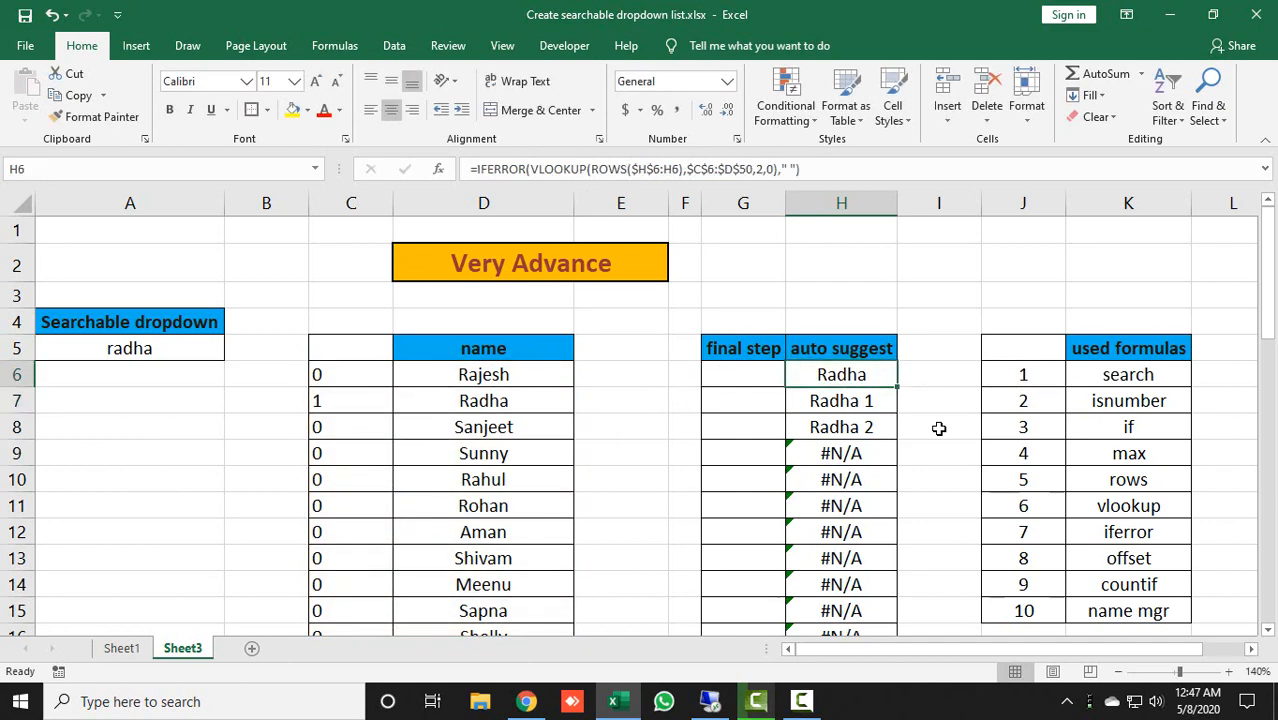
Copy the IFERROR formula from H6 down the auto suggest column through H50.
{"action": "key", "text": "ctrl+c"}
{"action": "key", "text": "ctrl+shift+Down"}
{"action": "key", "text": "ctrl+v"}
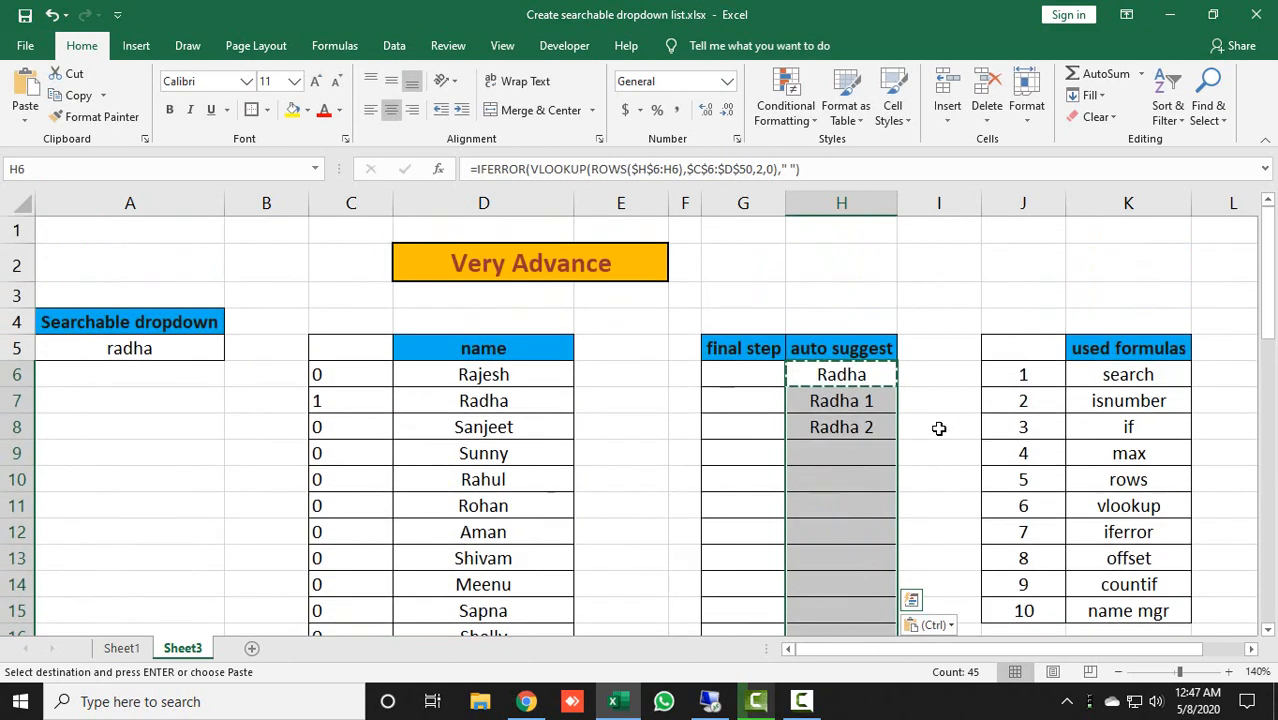
{"action": "key", "text": "Escape"}
Check the IFERROR formulas in the cells below the matching names in the auto suggest column, ending at H6.
{"action": "key", "text": "Down"}
{"action": "key", "text": "Down"}
{"action": "key", "text": "Down"}
{"action": "key", "text": "Down"}
{"action": "key", "text": "Down"}
{"action": "key", "text": "Down"}
{"action": "key", "text": "Down"}
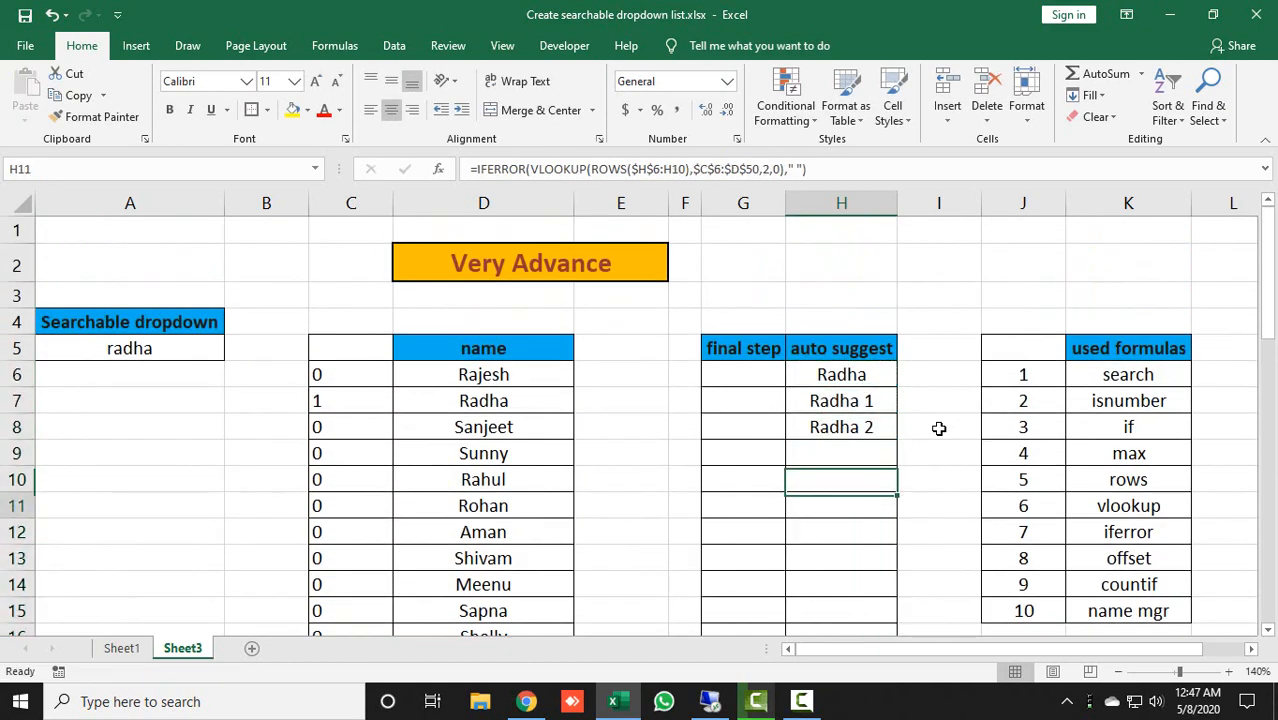
{"action": "key", "text": "Up"}
{"action": "key", "text": "Up"}
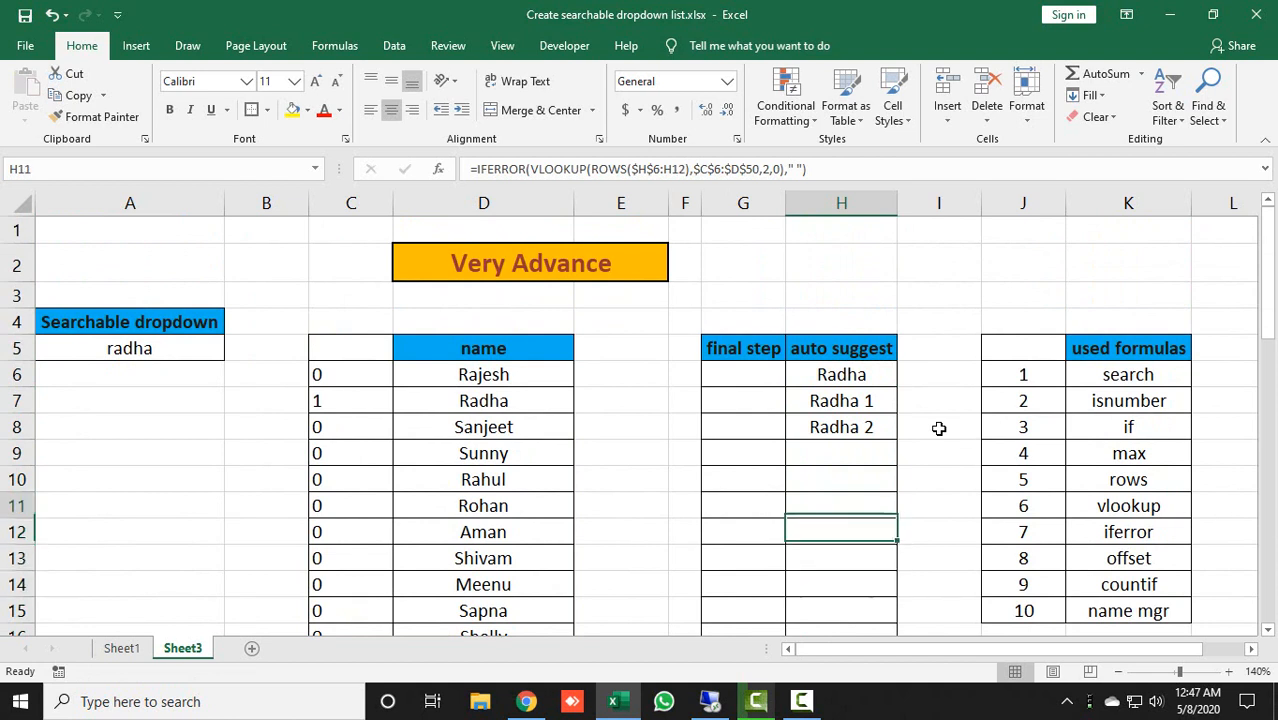
{"action": "key", "text": "Up"}
{"action": "key", "text": "Down"}
{"action": "key", "text": "Down"}
{"action": "key", "text": "Down"}
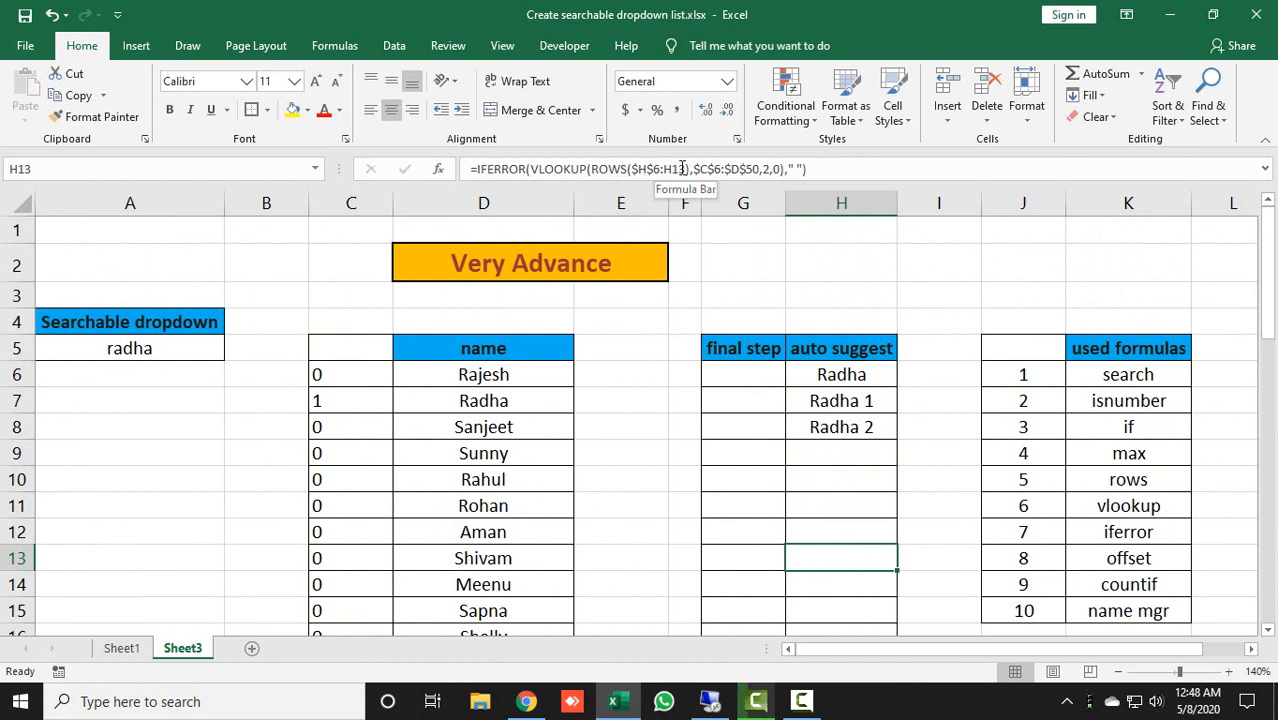
{"action": "left_click", "coordinate": [844, 452]}
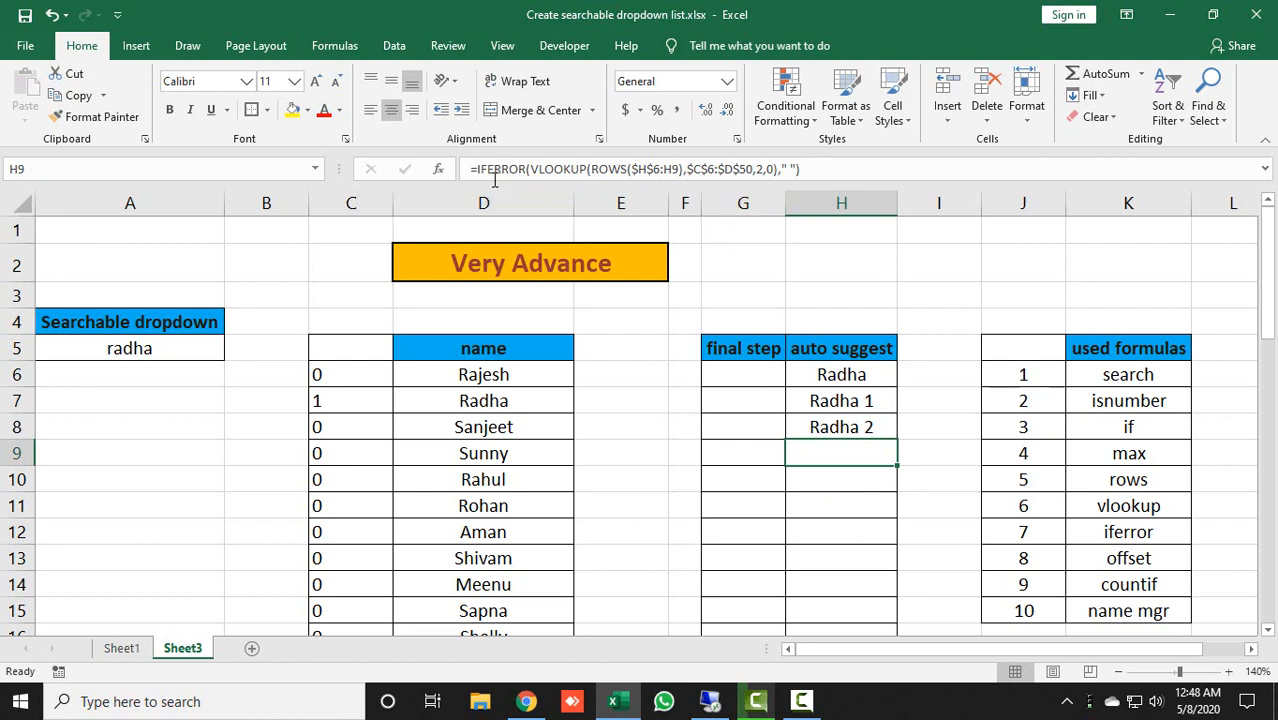
{"action": "left_click", "coordinate": [864, 370]}
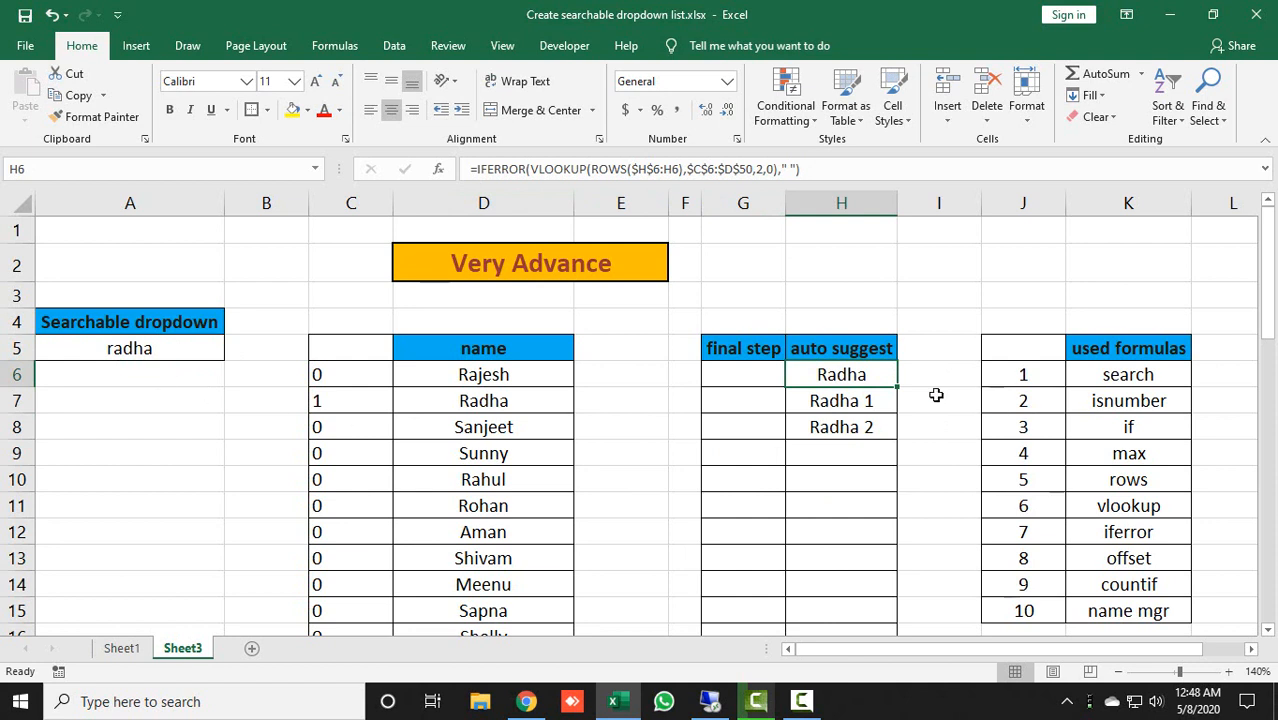
{"action": "left_click", "coordinate": [765, 379]}
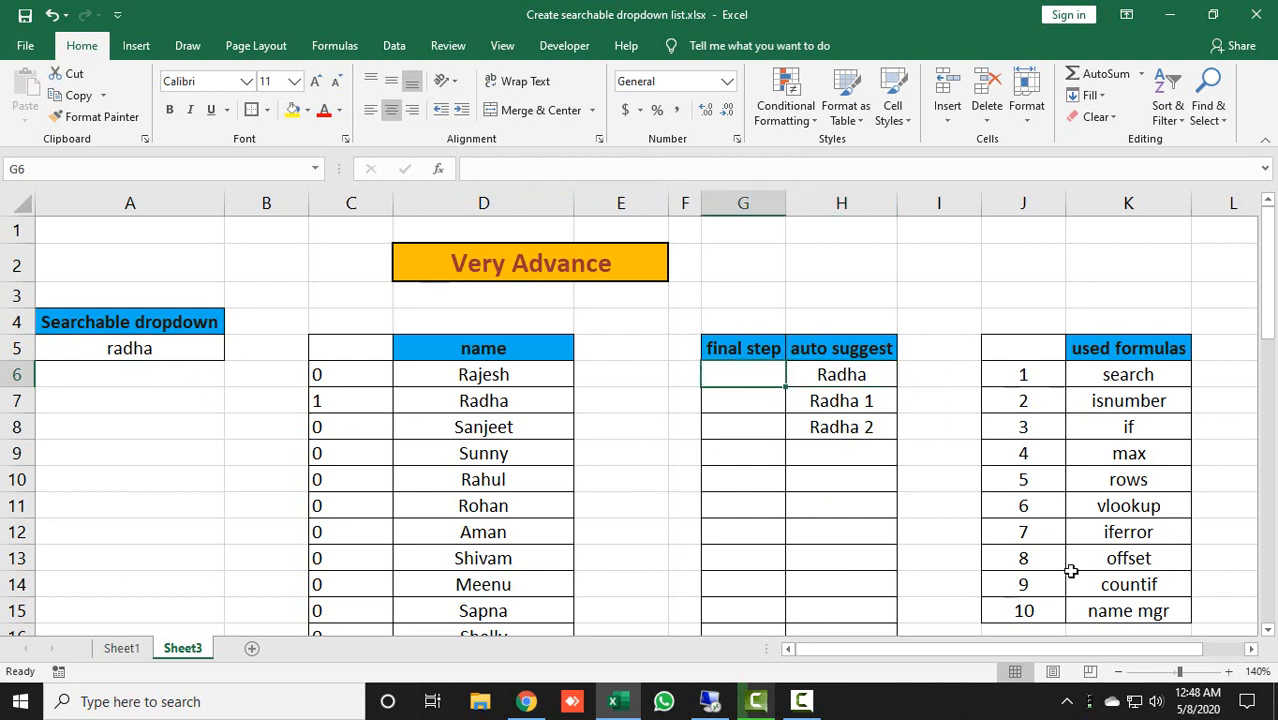
{"action": "type", "text": "=of"}
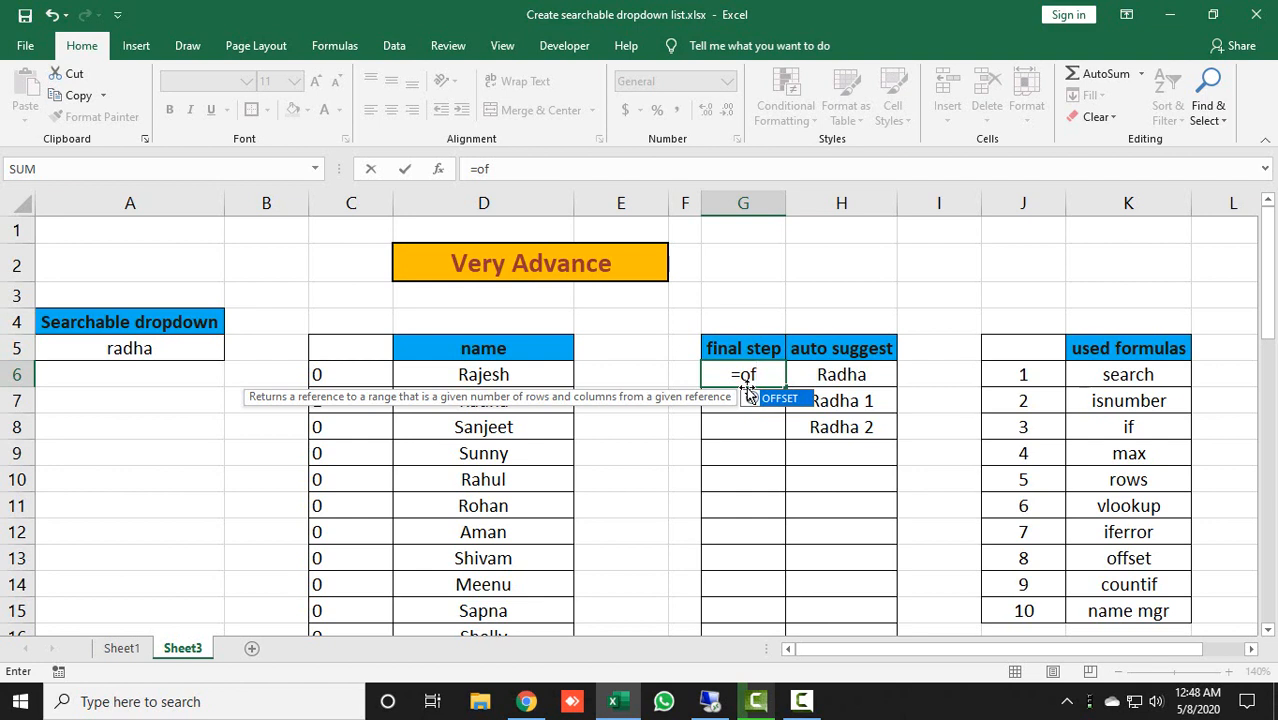
{"action": "key", "text": "Tab"}
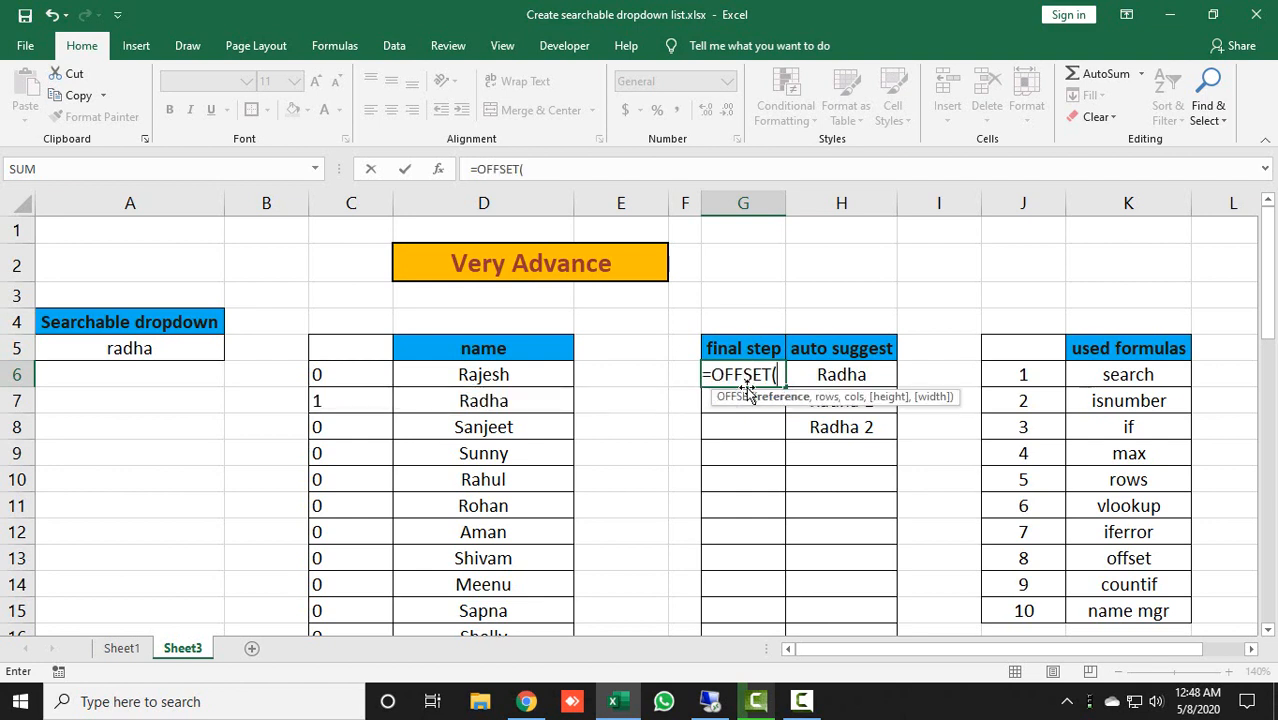
{"action": "key", "text": "Right"}
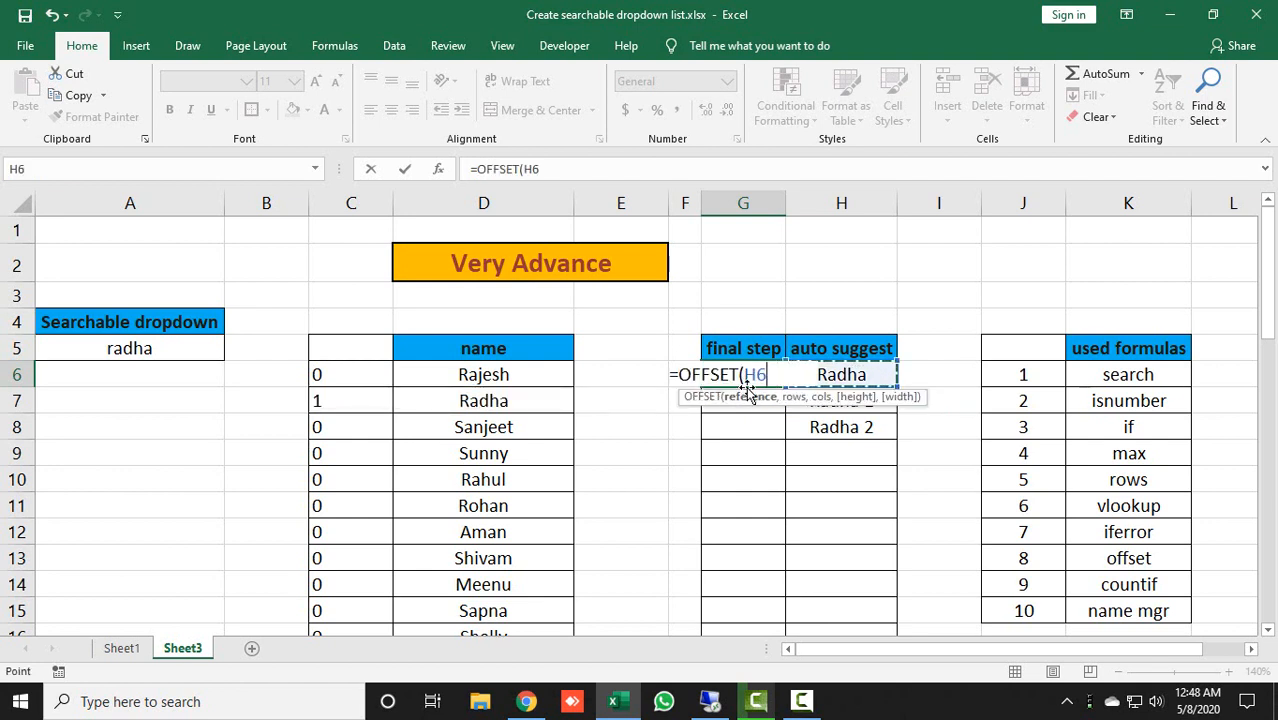
{"action": "key", "text": "F4"}
{"action": "type", "text": ","}
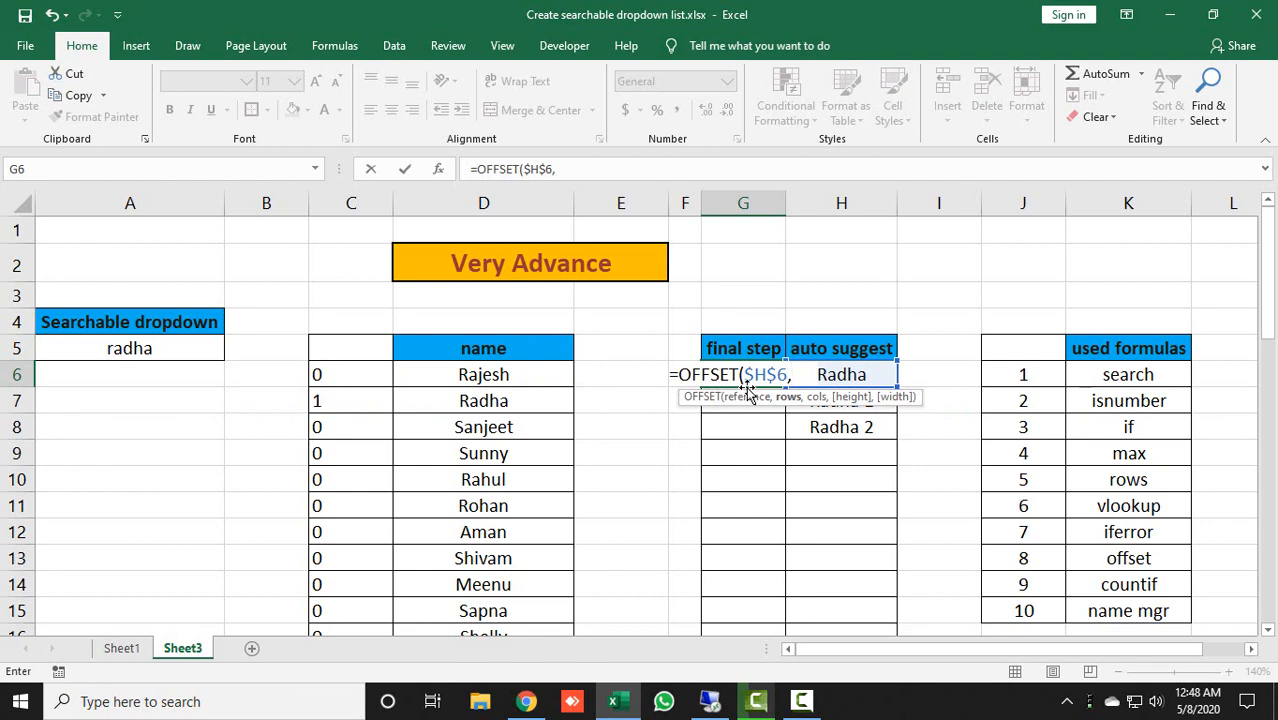
{"action": "type", "text": ","}
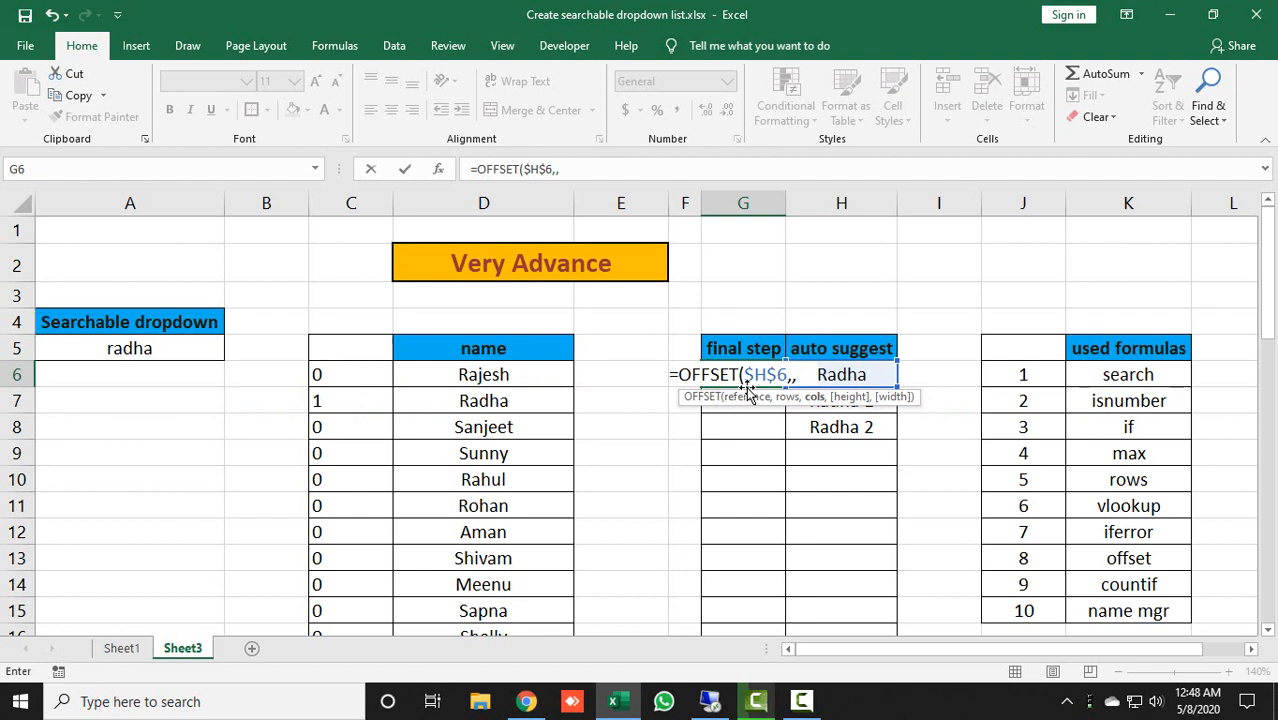
{"action": "type", "text": ","}
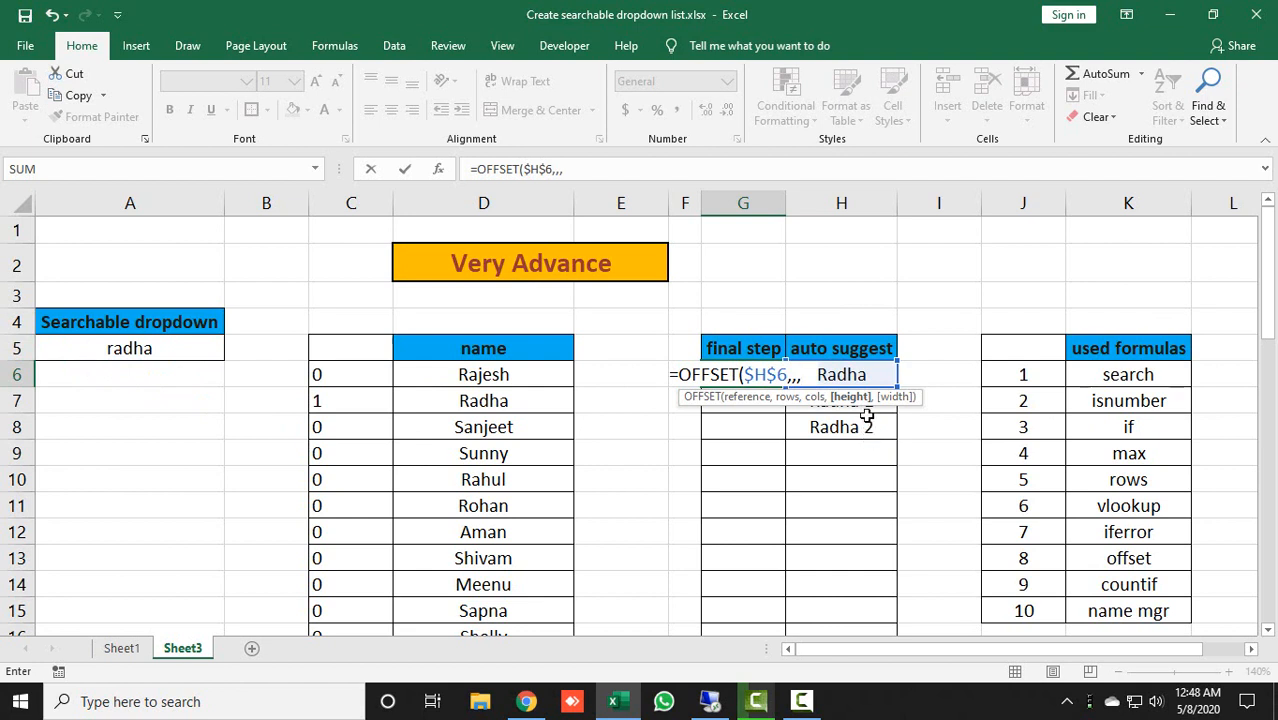
{"action": "key", "text": "Escape"}
Set the search term in A5 to "ra".
{"action": "left_click", "coordinate": [220, 354]}
{"action": "type", "text": "ra"}
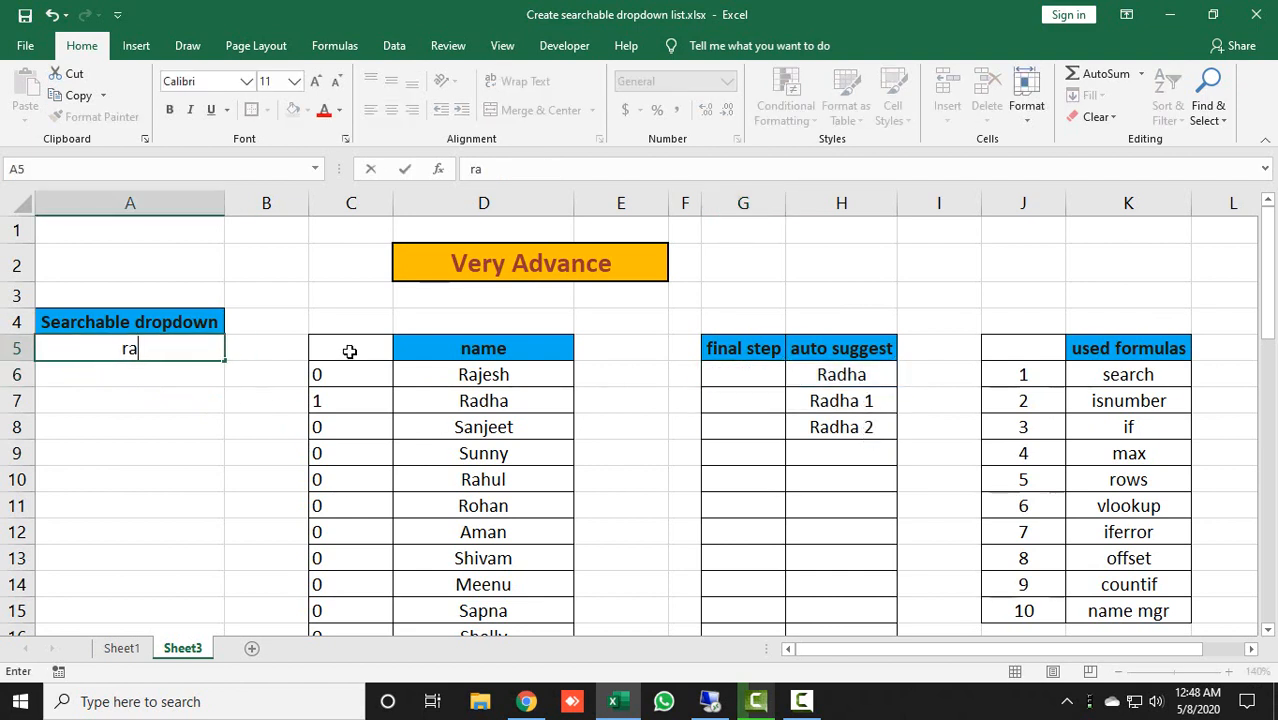
{"action": "left_click", "coordinate": [349, 362]}
Examine the names returned in H6:H14 of the auto suggest column against the search term in A5.
{"action": "key", "text": "Right"}
{"action": "key", "text": "Right"}
{"action": "key", "text": "Right"}
{"action": "key", "text": "Right"}
{"action": "key", "text": "Right"}
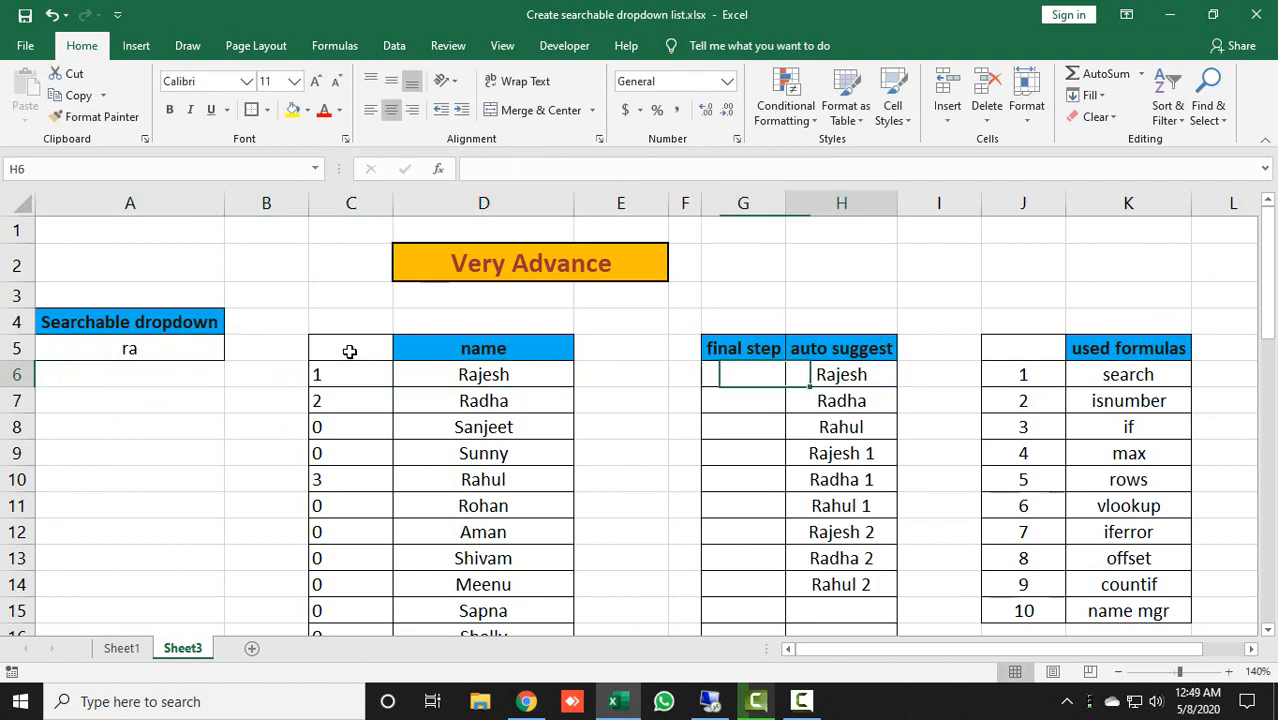
{"action": "key", "text": "ctrl+shift+Down"}
{"action": "key", "text": "ctrl+shift+Up"}
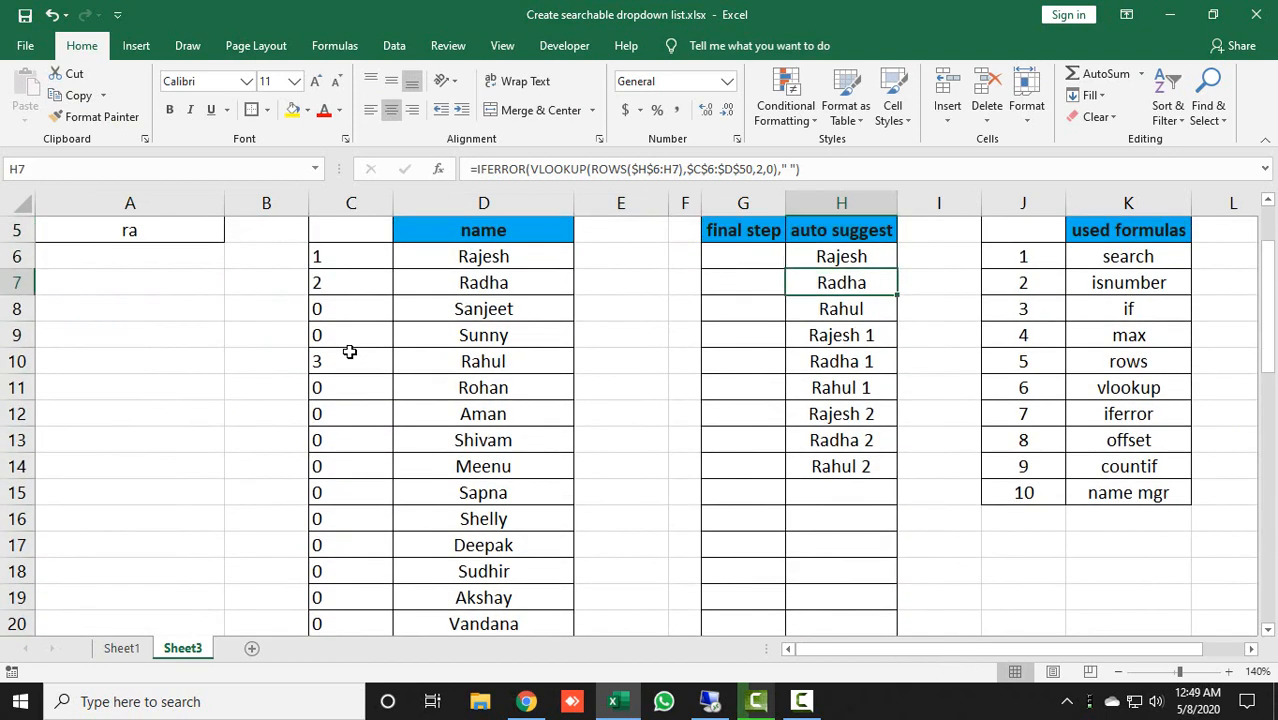
{"action": "key", "text": "shift+Down"}
{"action": "key", "text": "shift+Down"}
{"action": "key", "text": "shift+Down"}
{"action": "key", "text": "shift+Down"}
{"action": "key", "text": "shift+Down"}
{"action": "key", "text": "shift+Down"}
{"action": "key", "text": "shift+Down"}
{"action": "key", "text": "shift+Down"}
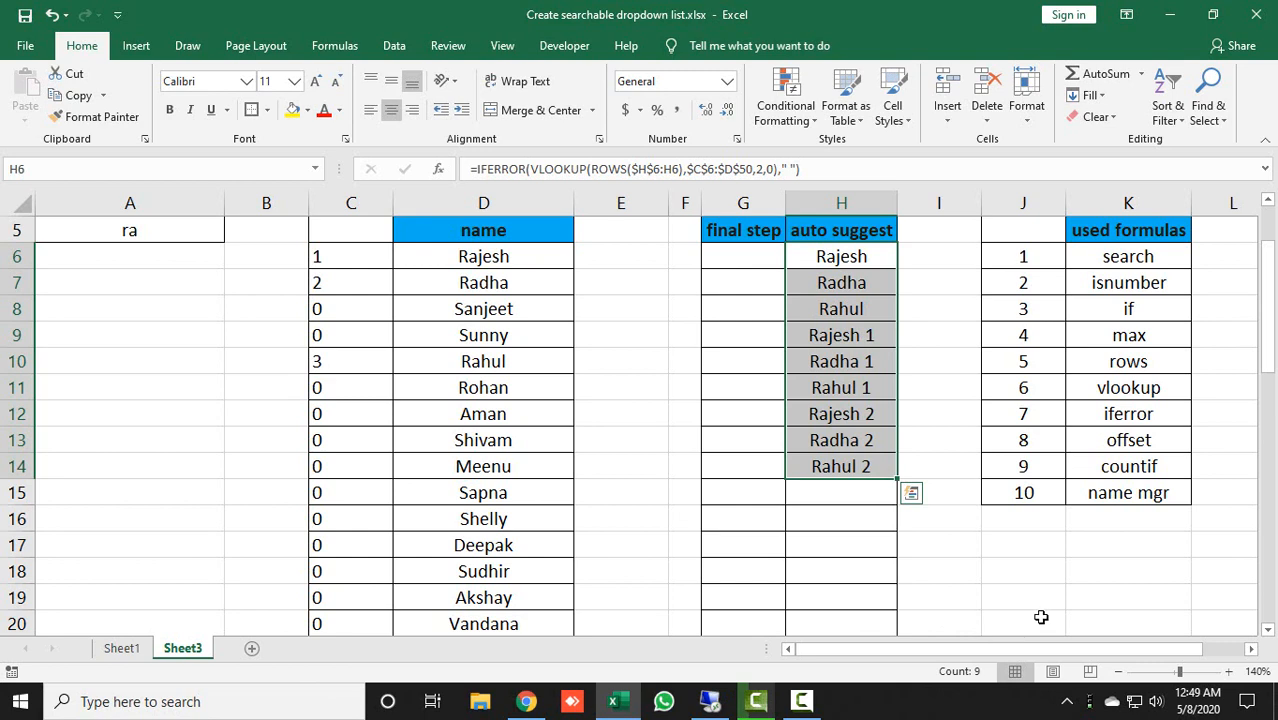
{"action": "left_click_drag", "start_coordinate": [1273, 333], "coordinate": [1270, 300]}
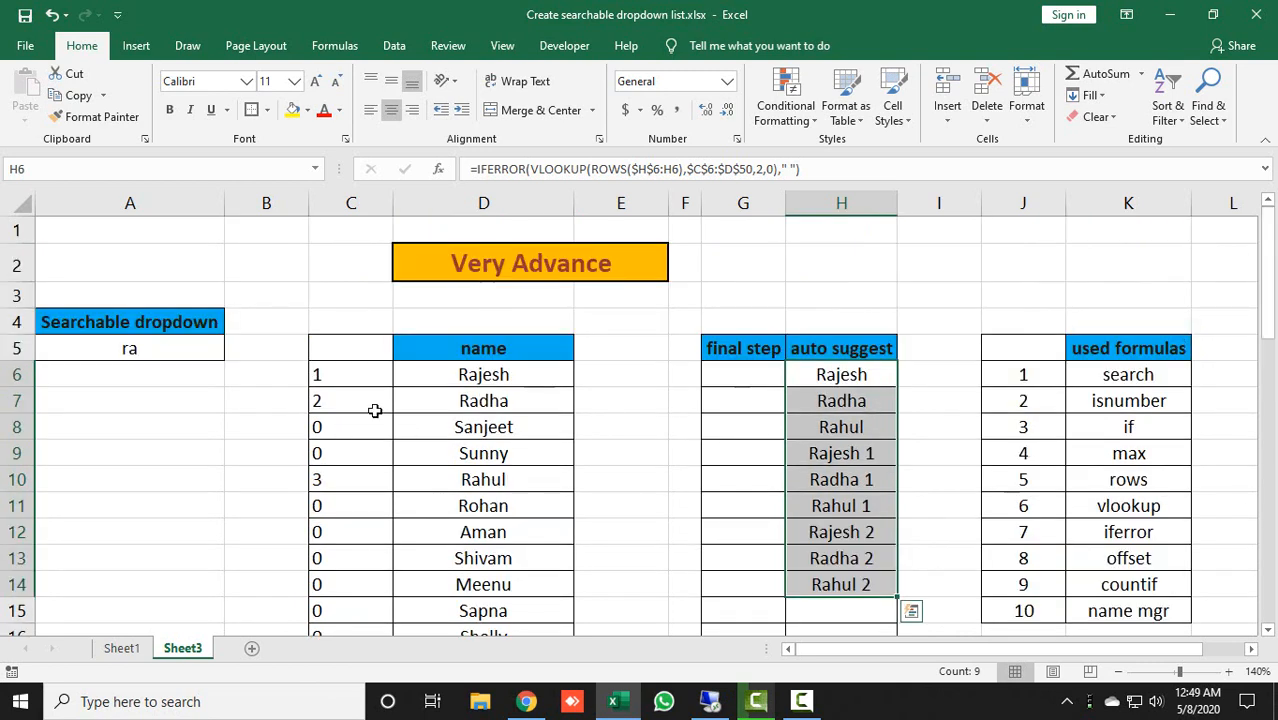
{"action": "left_click", "coordinate": [80, 342]}
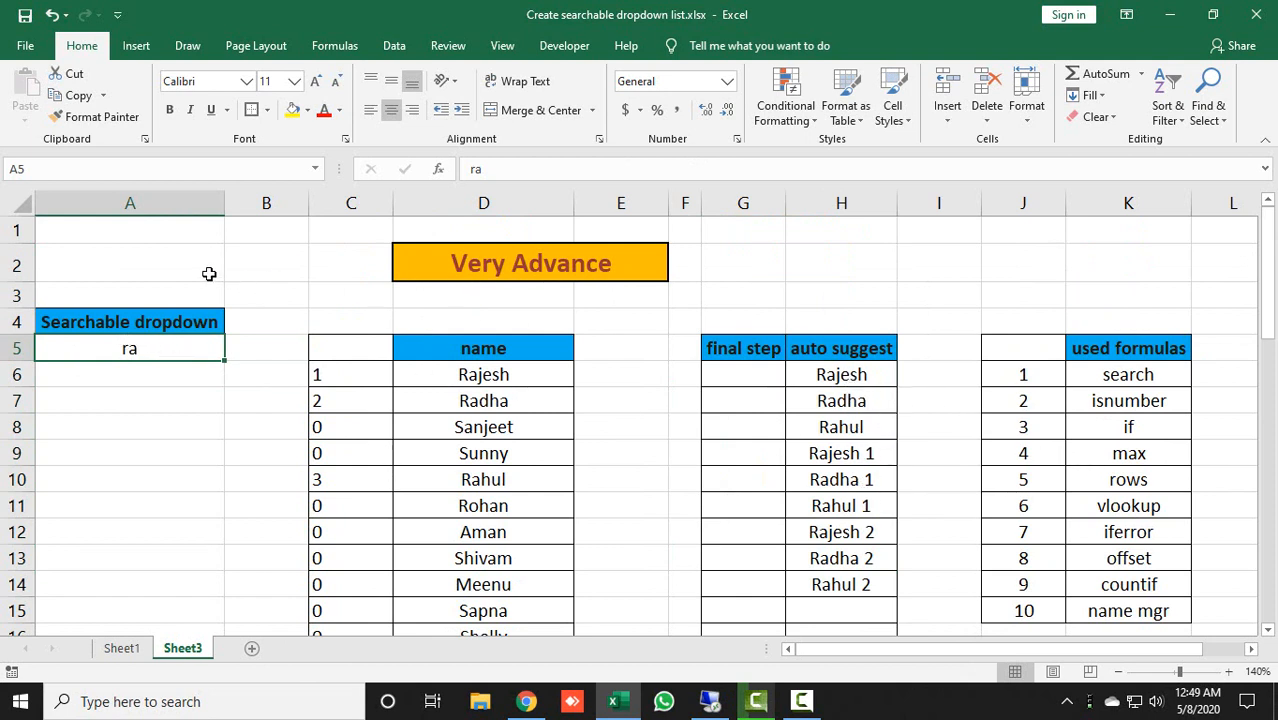
Start an OFFSET formula in G6 of the final step column with the absolute reference $H$6.
{"action": "left_click", "coordinate": [762, 368]}
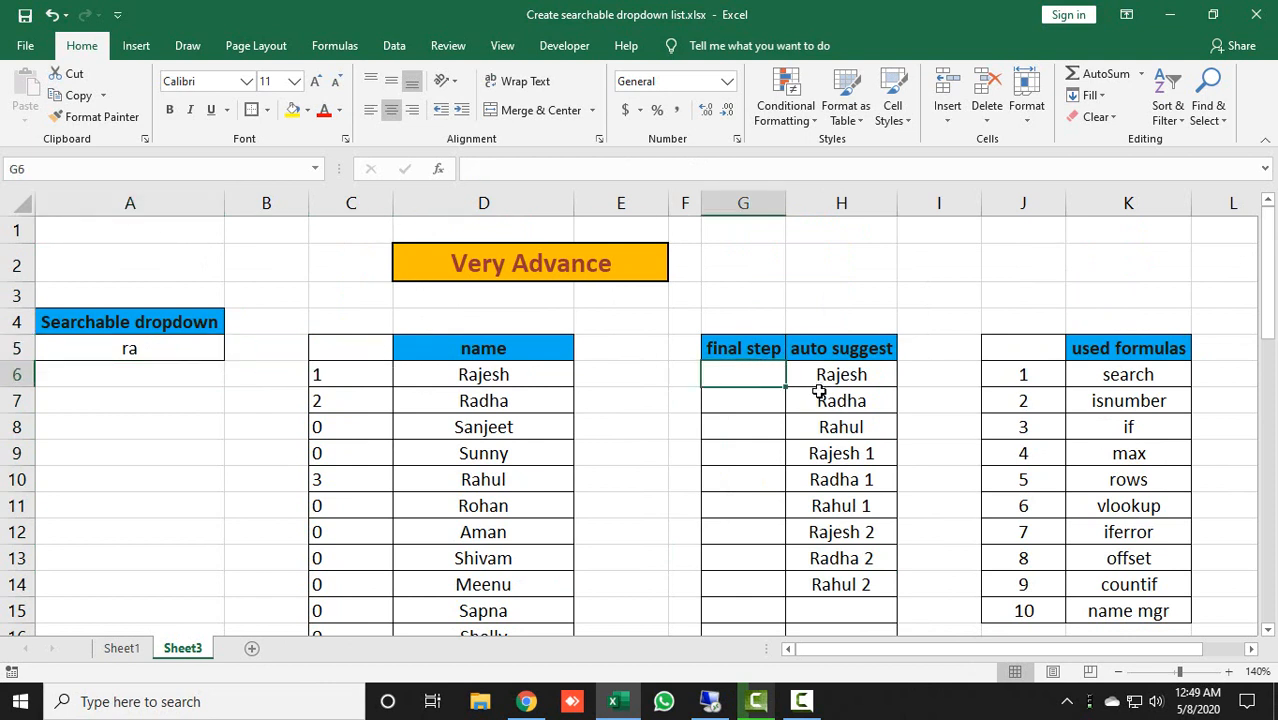
{"action": "type", "text": "=ofs"}
{"action": "key", "text": "Tab"}
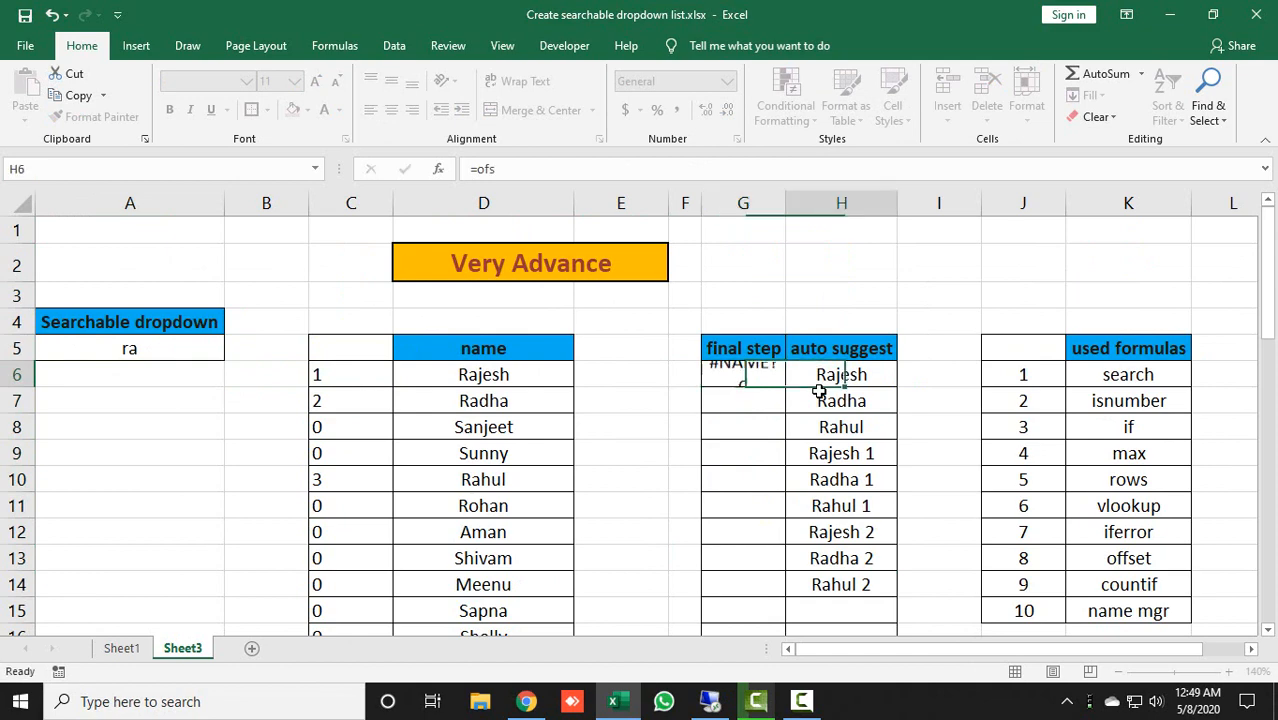
{"action": "key", "text": "Left"}
{"action": "type", "text": "=p"}
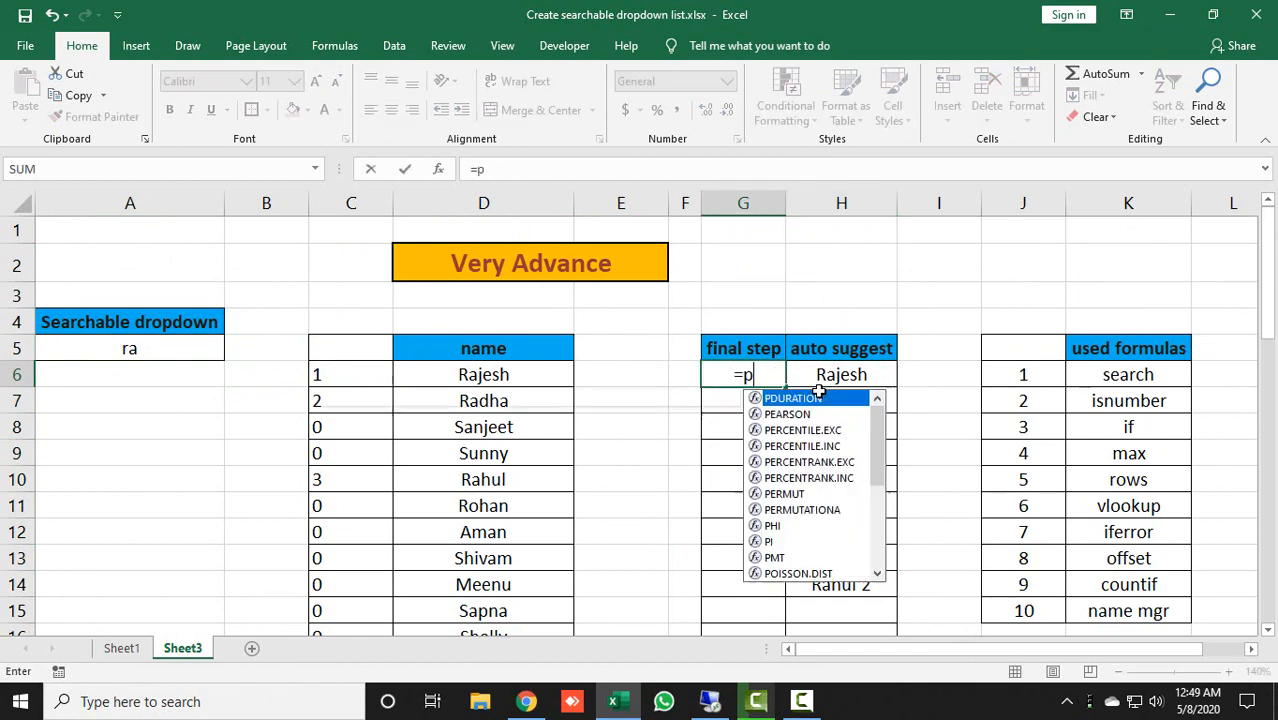
{"action": "key", "text": "BackSpace"}
{"action": "type", "text": "offse"}
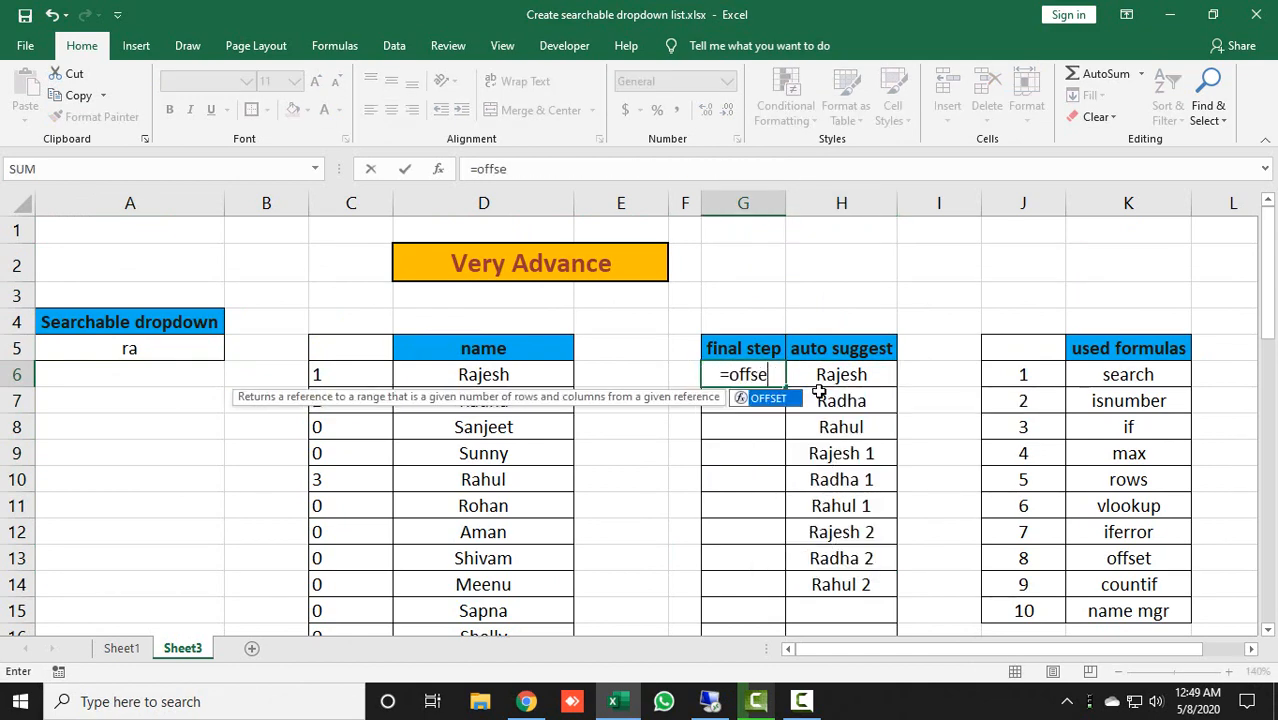
{"action": "key", "text": "Tab"}
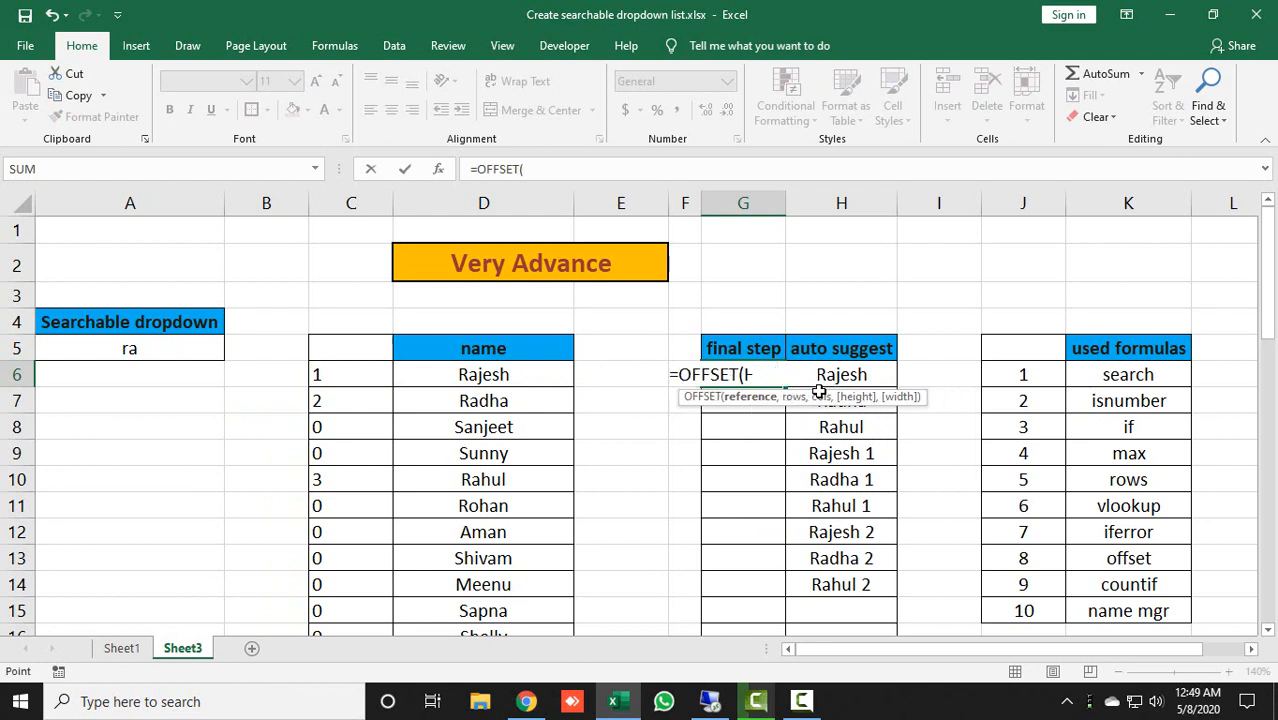
{"action": "left_click", "coordinate": [818, 386]}
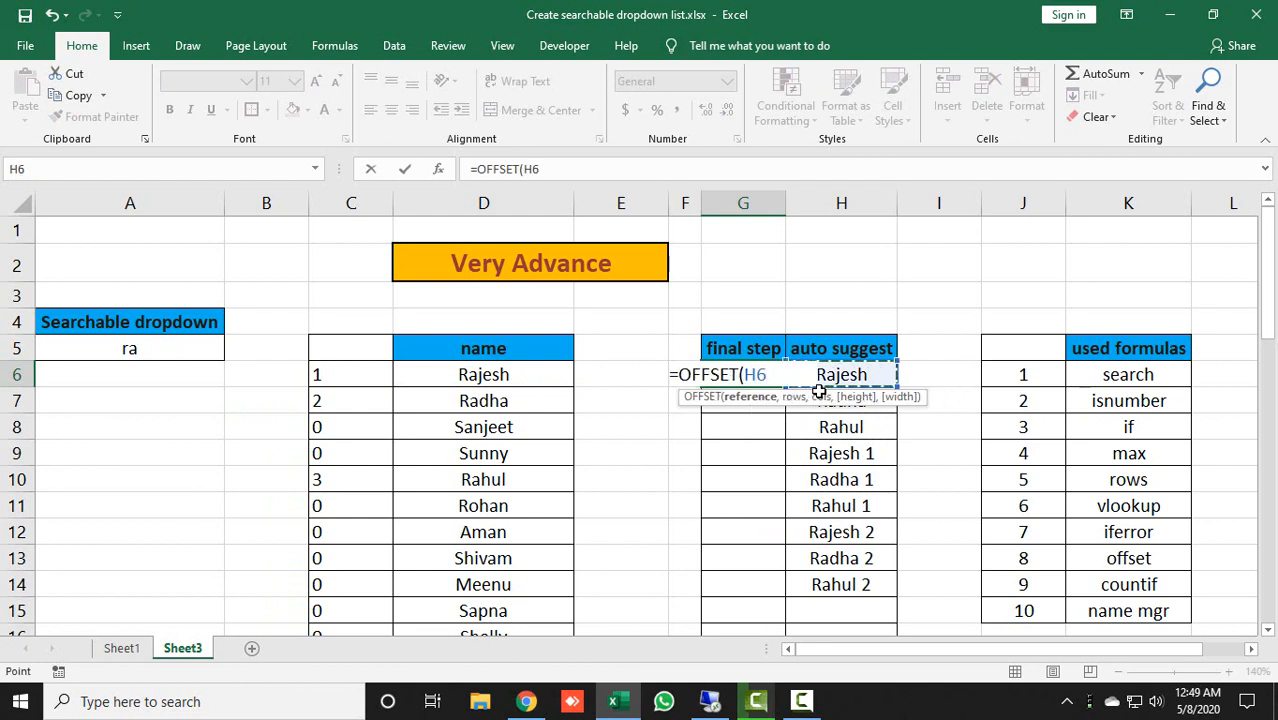
{"action": "key", "text": "F4"}
{"action": "type", "text": ","}
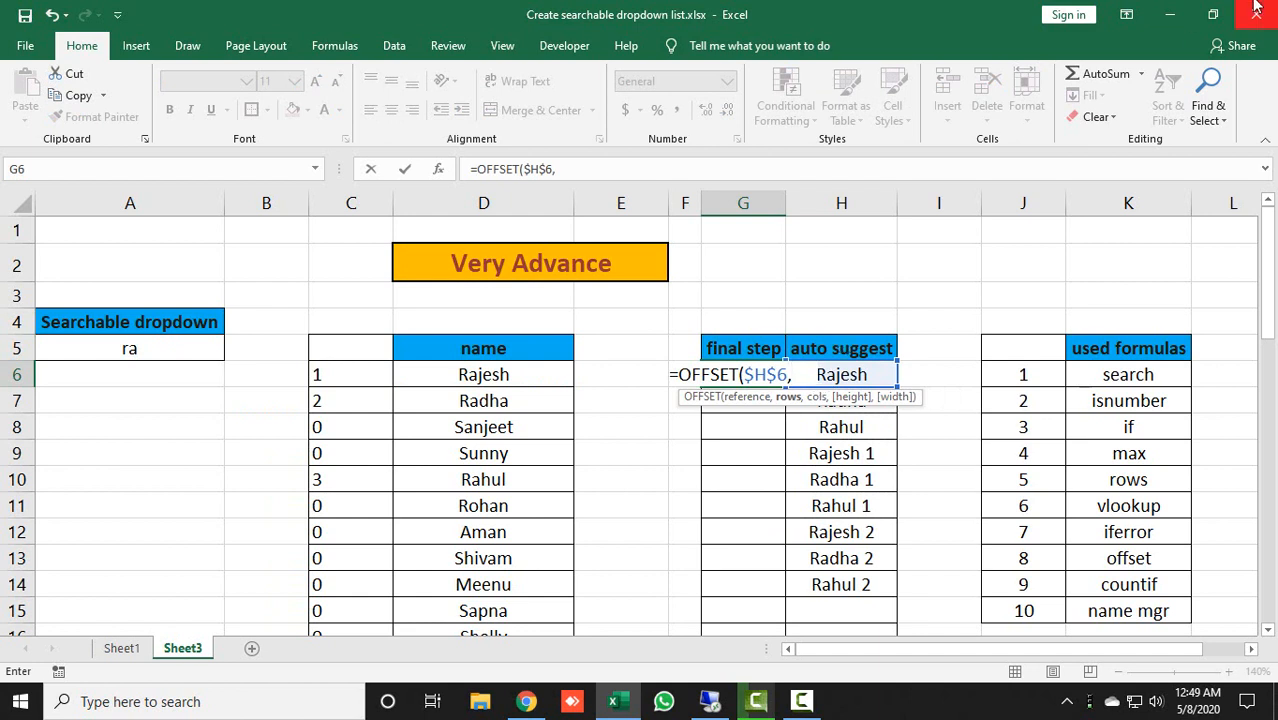
Leave the OFFSET rows and cols arguments empty and nest COUNTIF over $H$6:$H$50 as the height argument.
{"action": "type", "text": ",,"}
{"action": "type", "text": "count"}
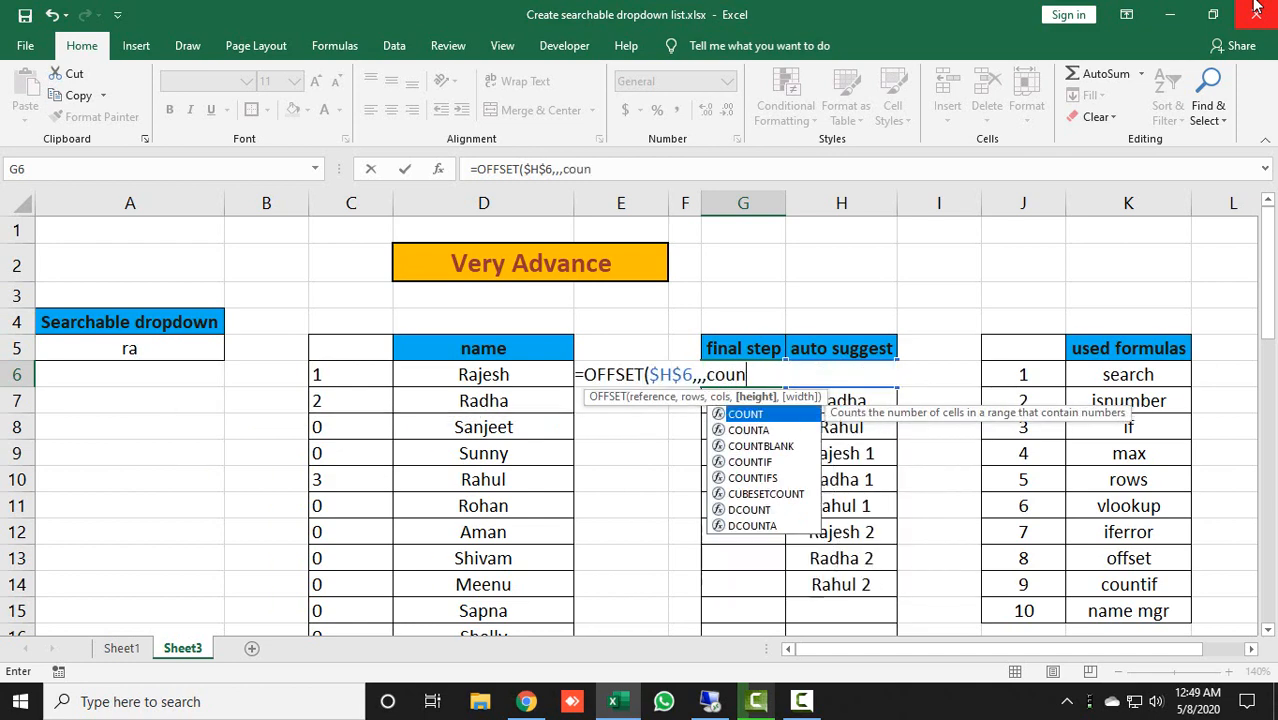
{"action": "key", "text": "Down"}
{"action": "key", "text": "Down"}
{"action": "key", "text": "Down"}
{"action": "key", "text": "Tab"}
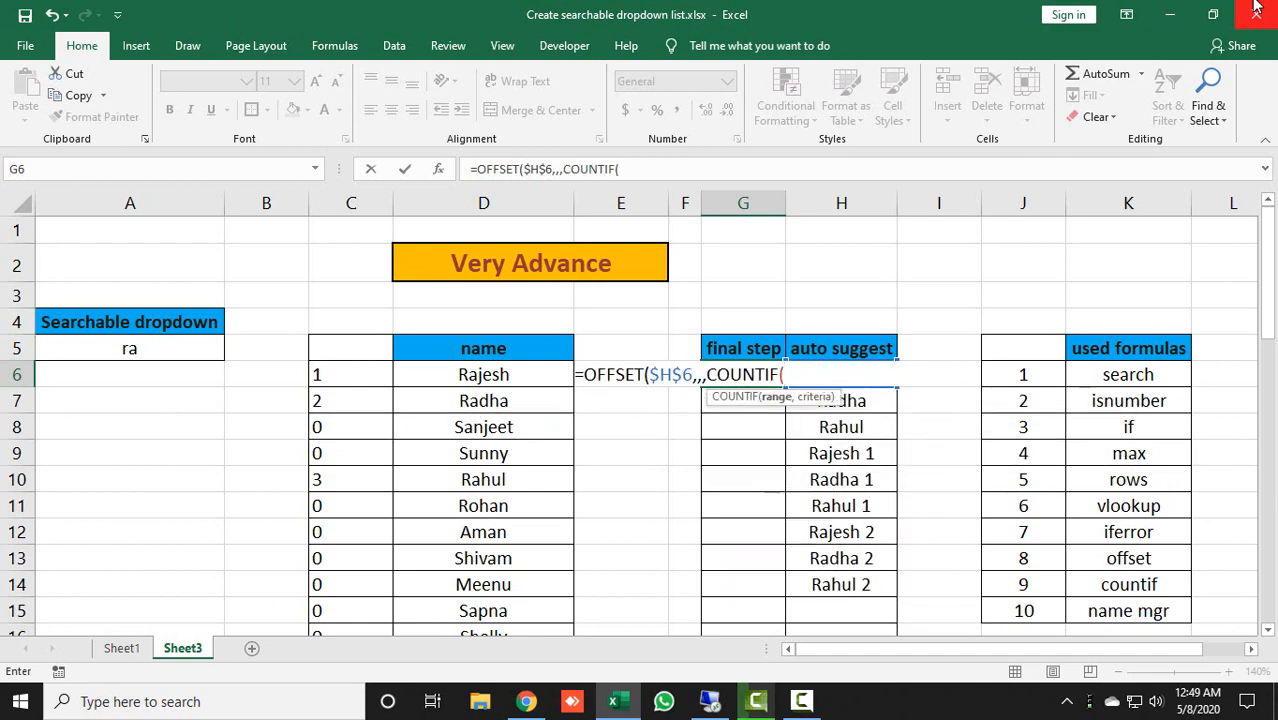
{"action": "key", "text": "Right"}
{"action": "key", "text": "ctrl+shift+Down"}
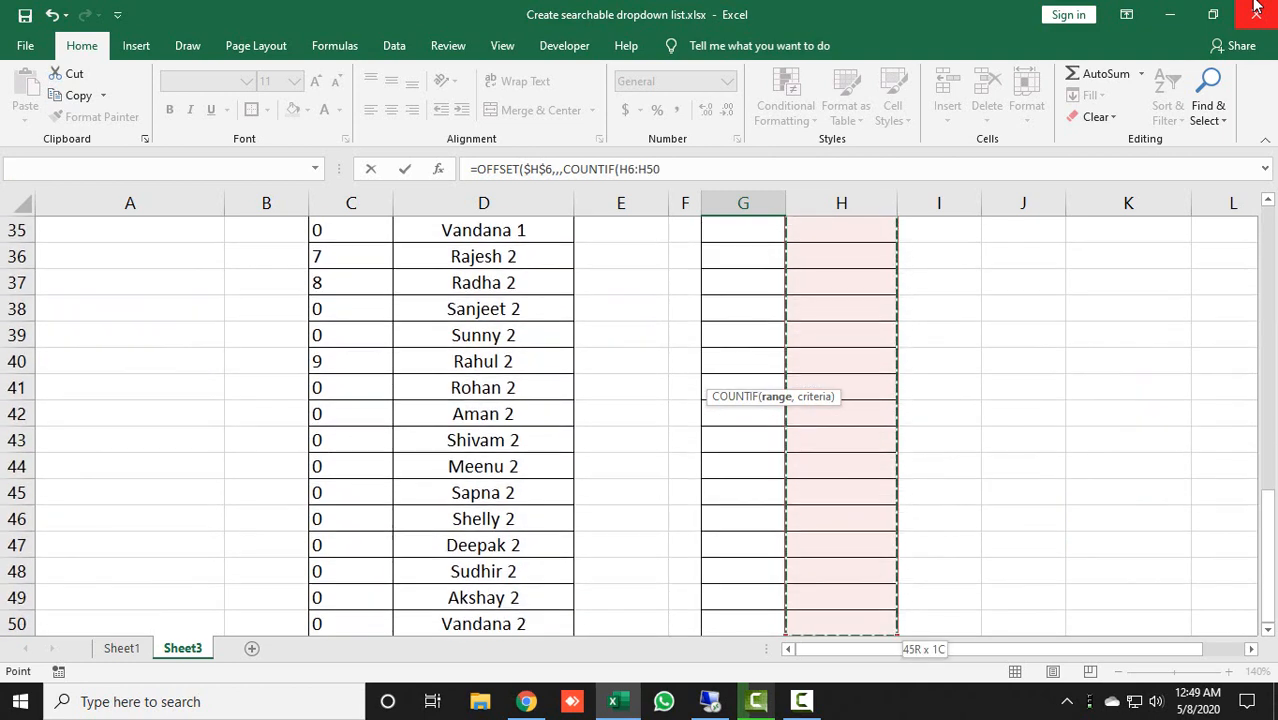
{"action": "key", "text": "F4"}
{"action": "type", "text": ","}
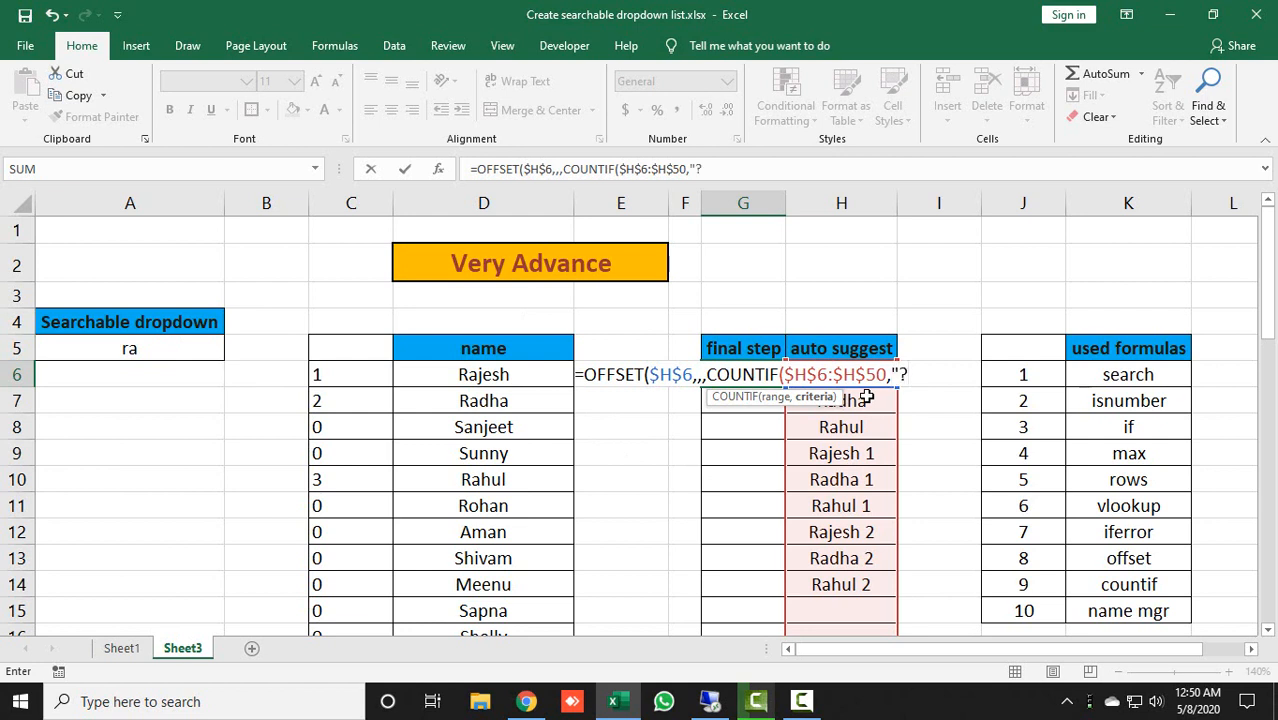
Complete the G6 formula with the COUNTIF criteria "?*" and enter it.
{"action": "type", "text": "*"}
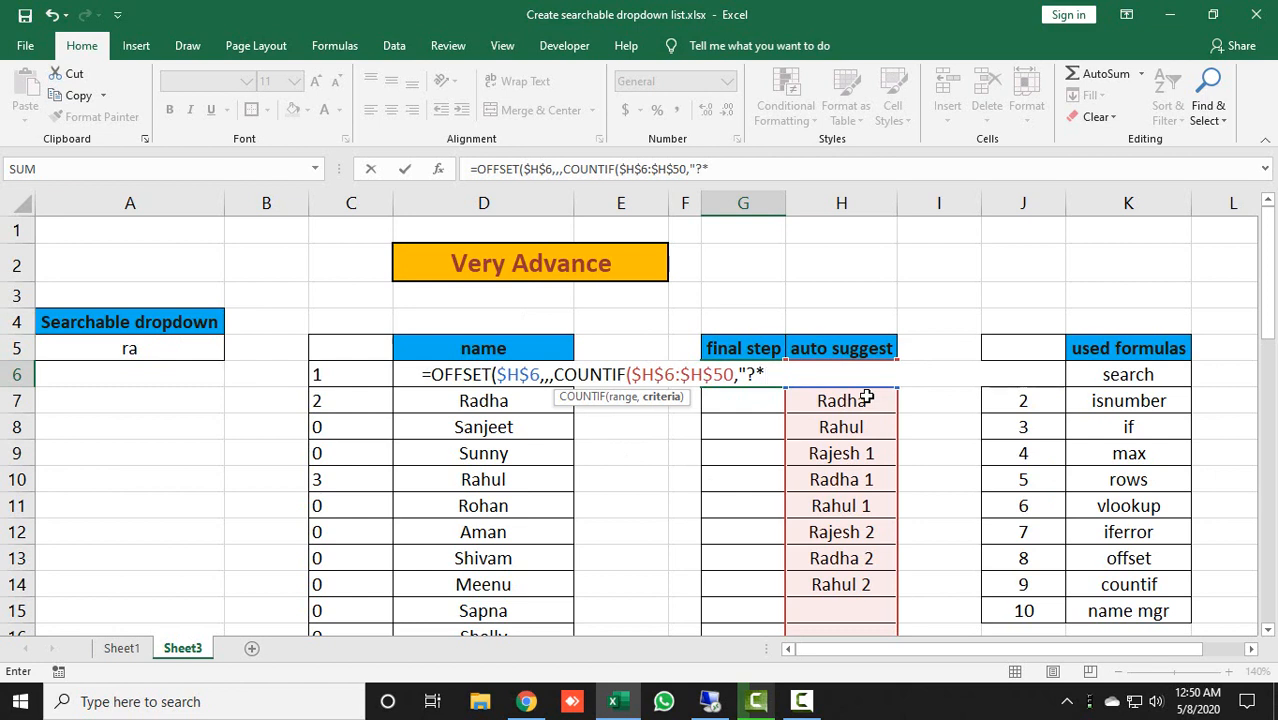
{"action": "type", "text": "\")"}
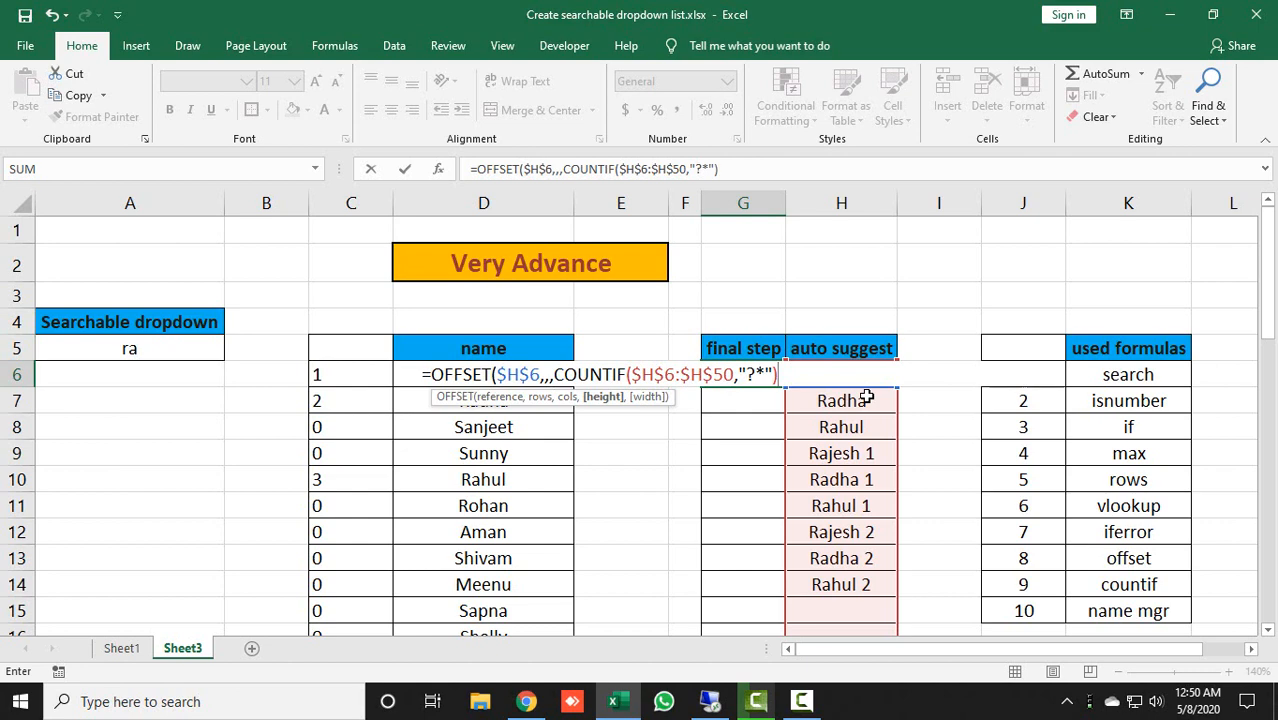
{"action": "key", "text": "Return"}
{"action": "key", "text": "Return"}
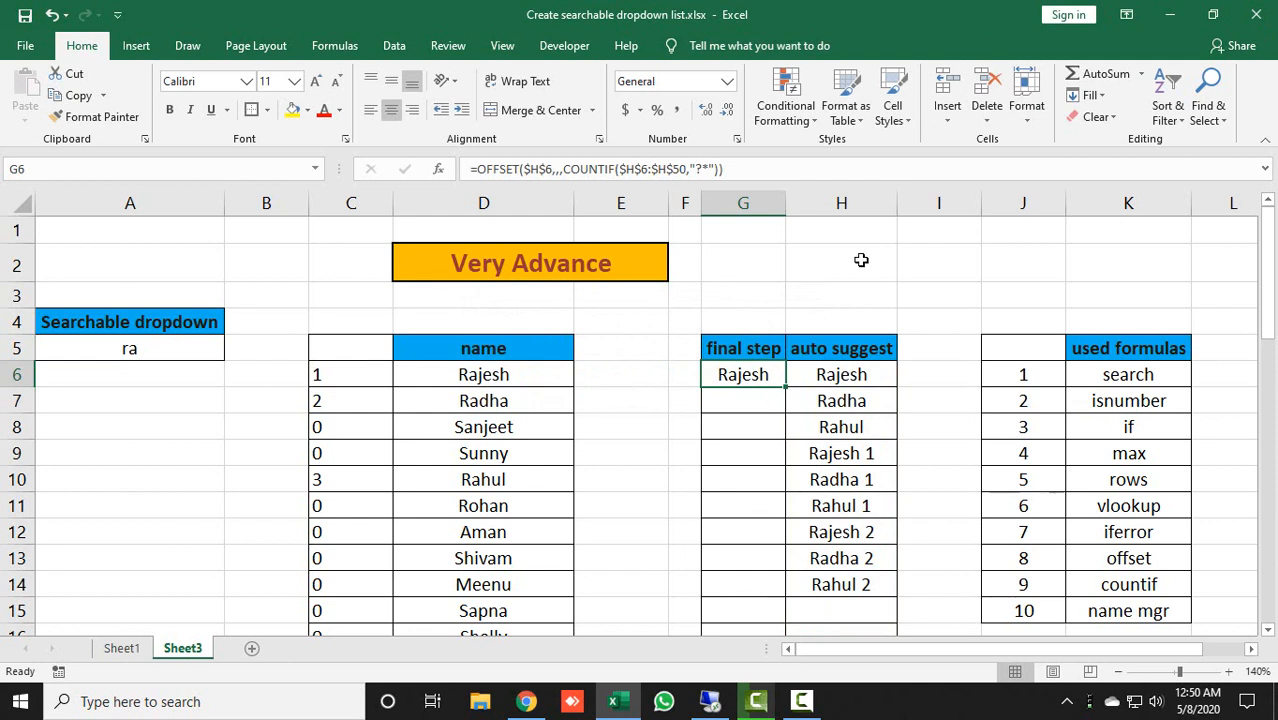
Copy the full OFFSET formula text from G6, leaving the cell unchanged.
{"action": "left_click_drag", "start_coordinate": [732, 169], "coordinate": [463, 199]}
{"action": "key", "text": "ctrl+c"}
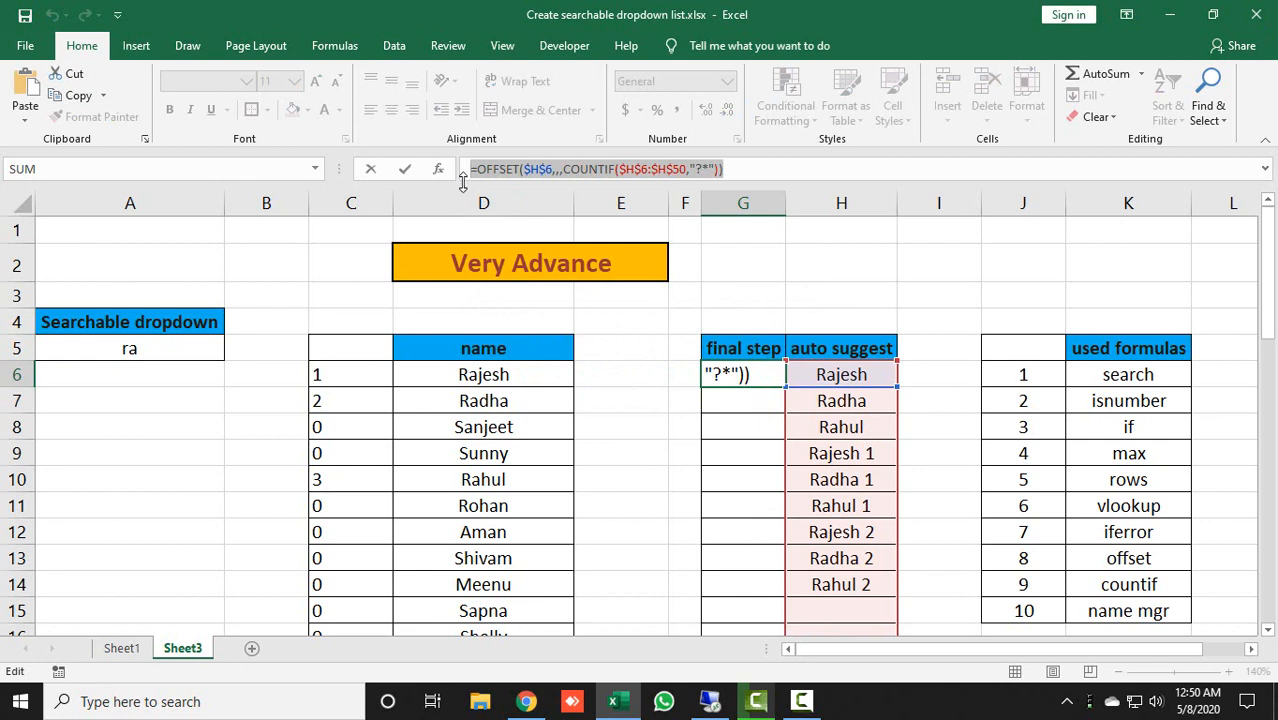
{"action": "key", "text": "Escape"}
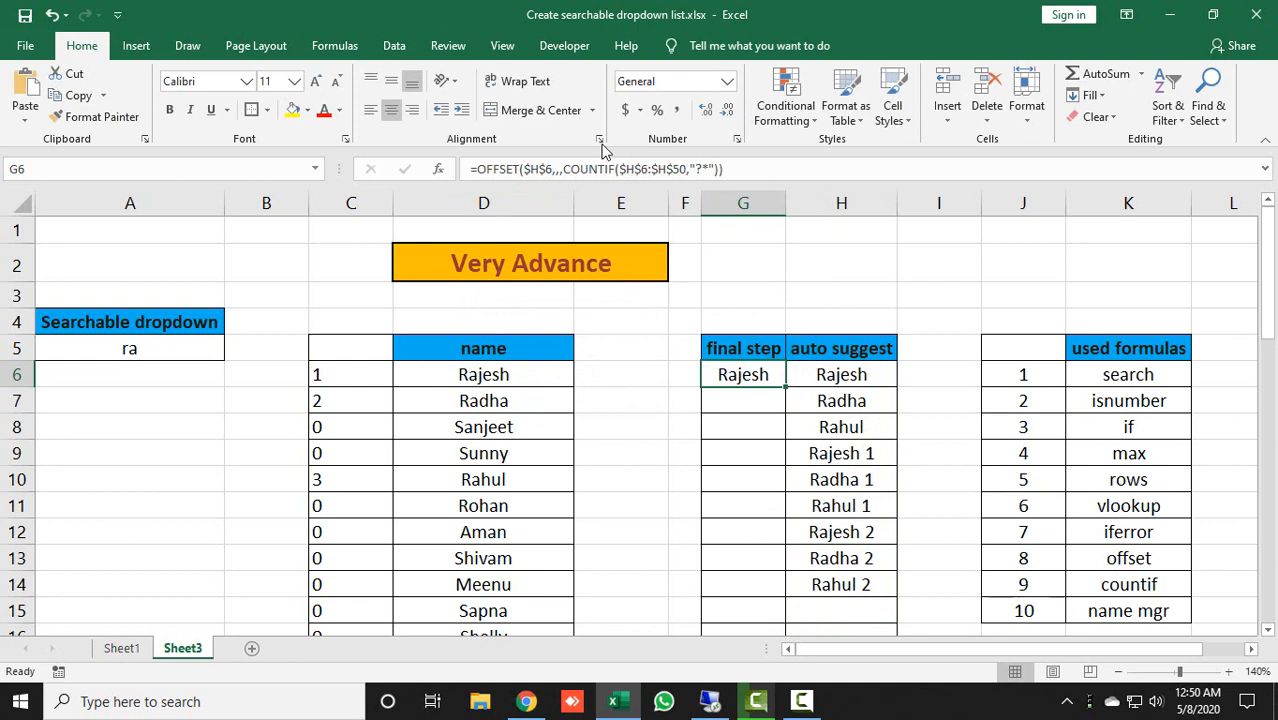
Define a workbook-scoped name "test" that refers to the copied OFFSET and COUNTIF formula.
{"action": "left_click", "coordinate": [335, 45]}
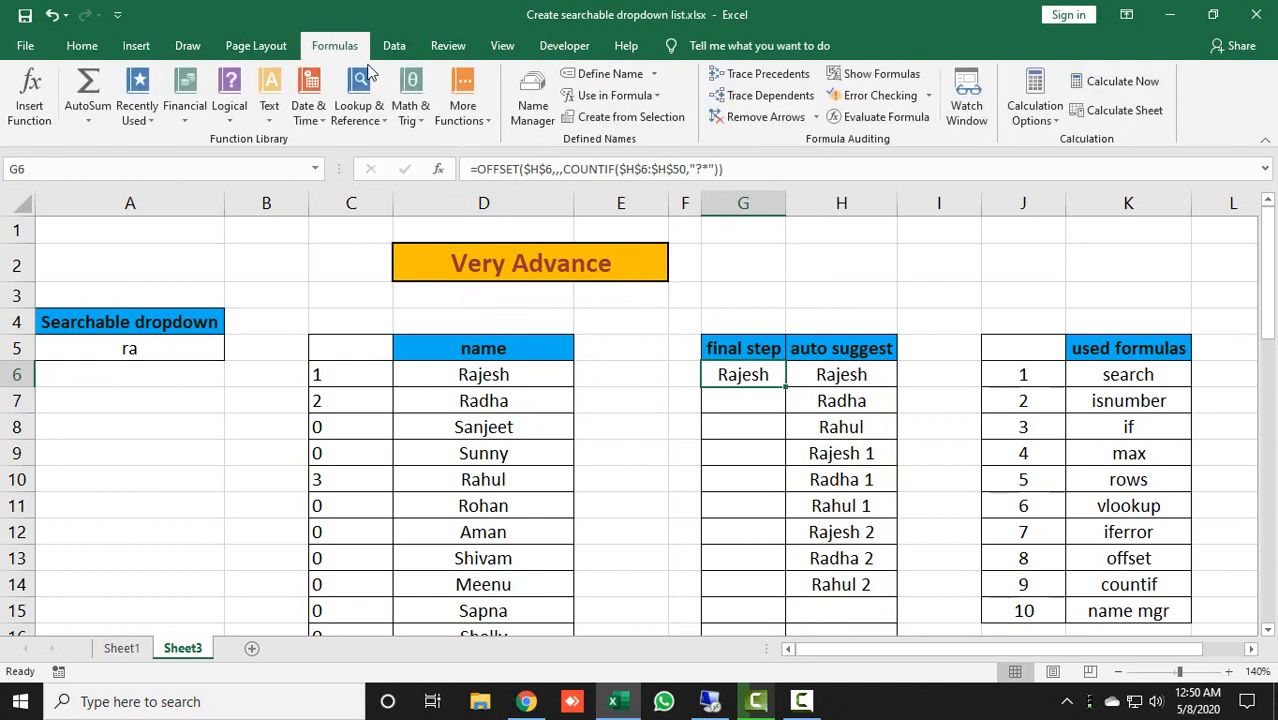
{"action": "left_click", "coordinate": [533, 108]}
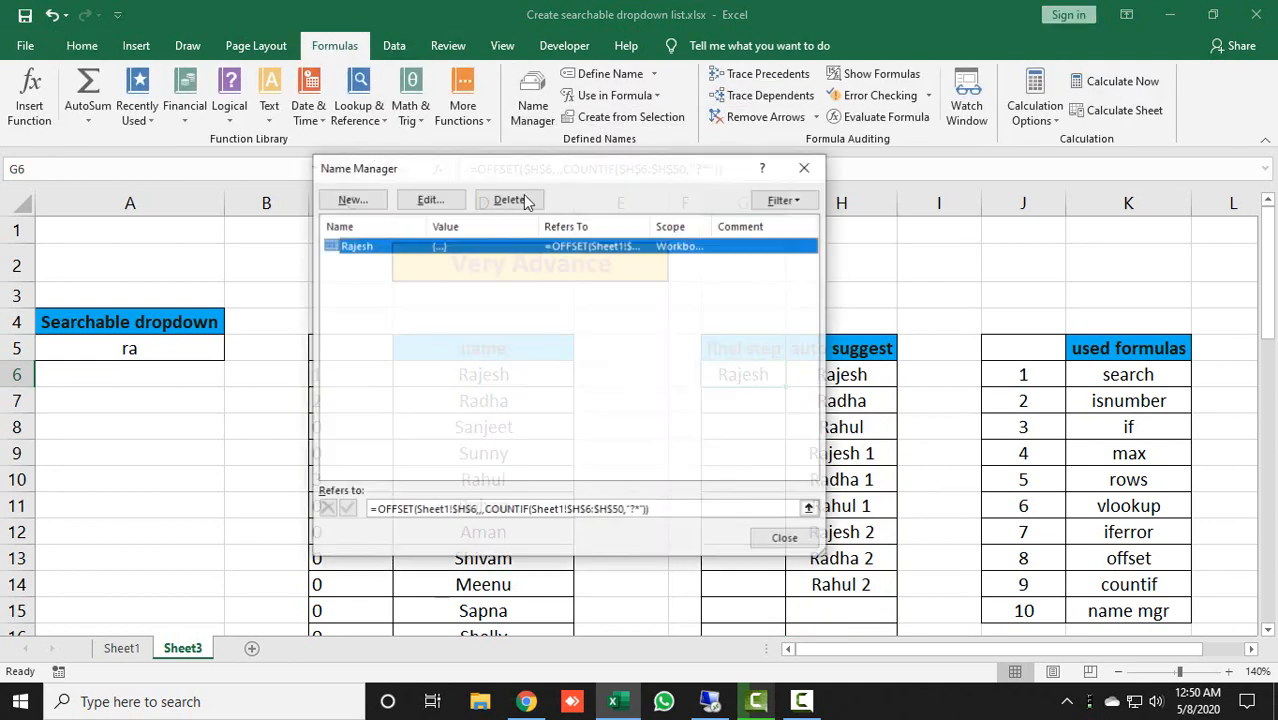
{"action": "left_click", "coordinate": [371, 203]}
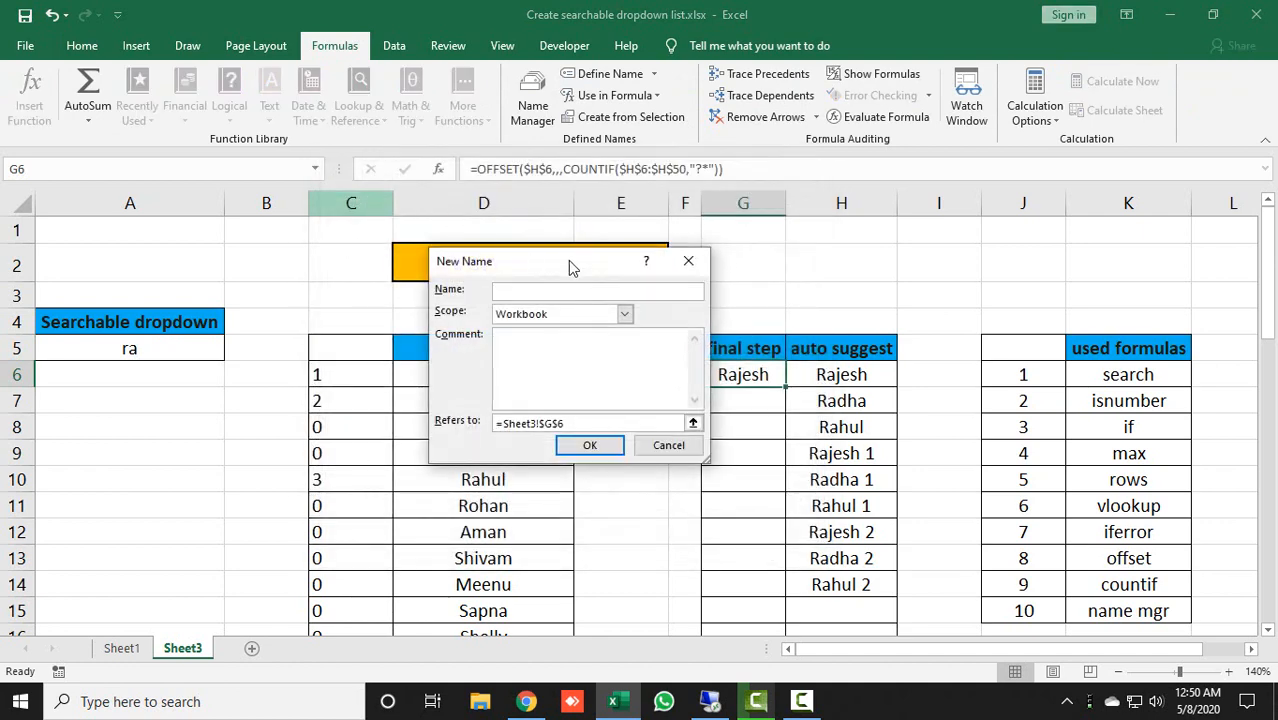
{"action": "left_click_drag", "start_coordinate": [568, 260], "coordinate": [452, 309]}
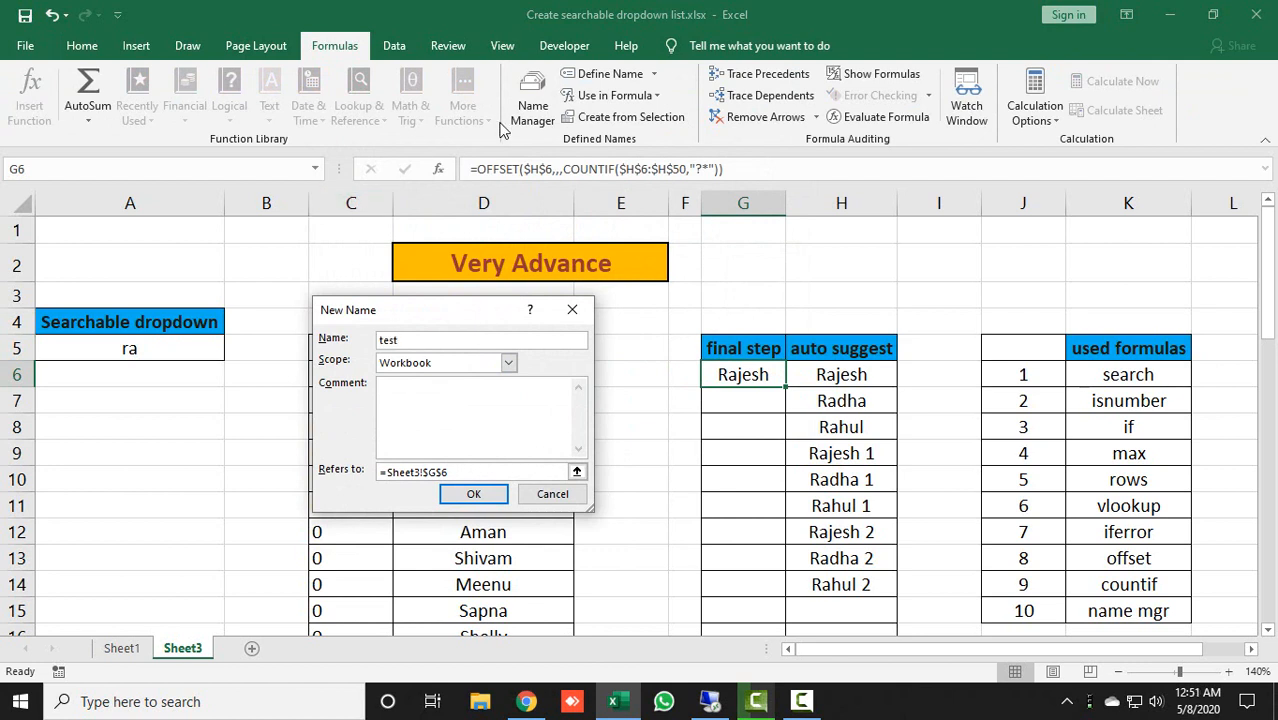
{"action": "left_click_drag", "start_coordinate": [476, 472], "coordinate": [328, 472]}
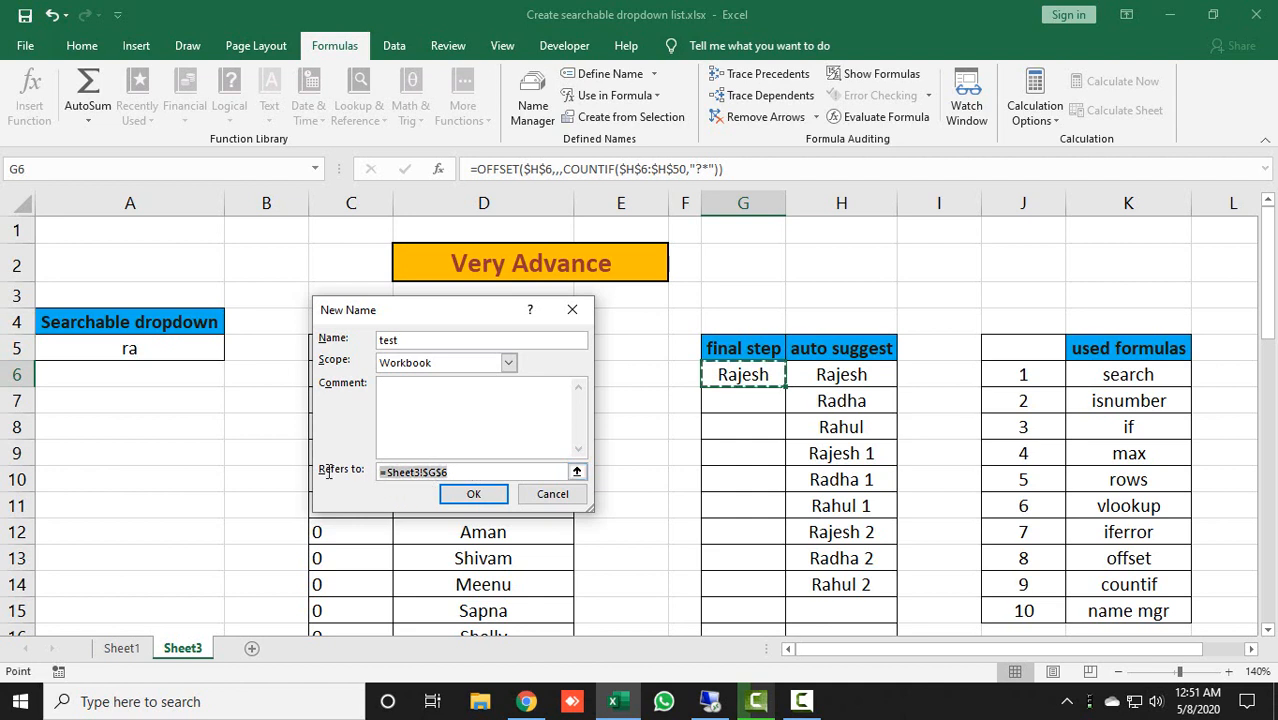
{"action": "key", "text": "ctrl+v"}
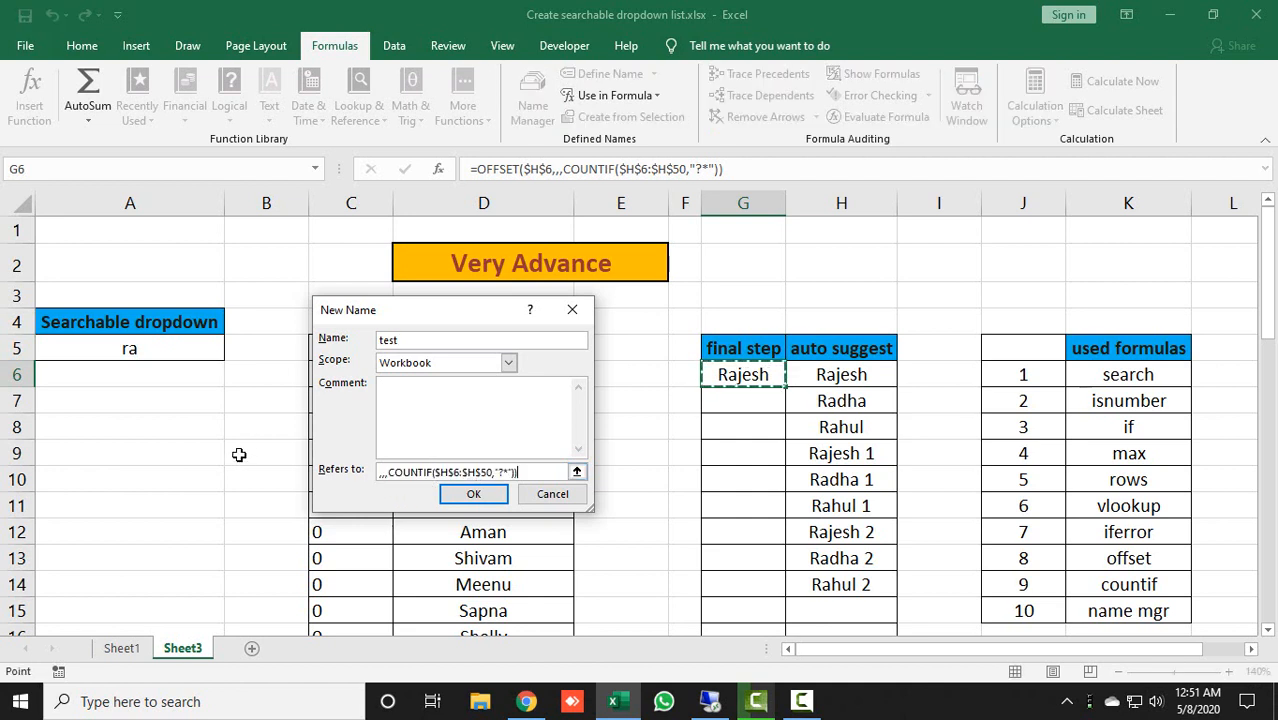
{"action": "left_click", "coordinate": [470, 495]}
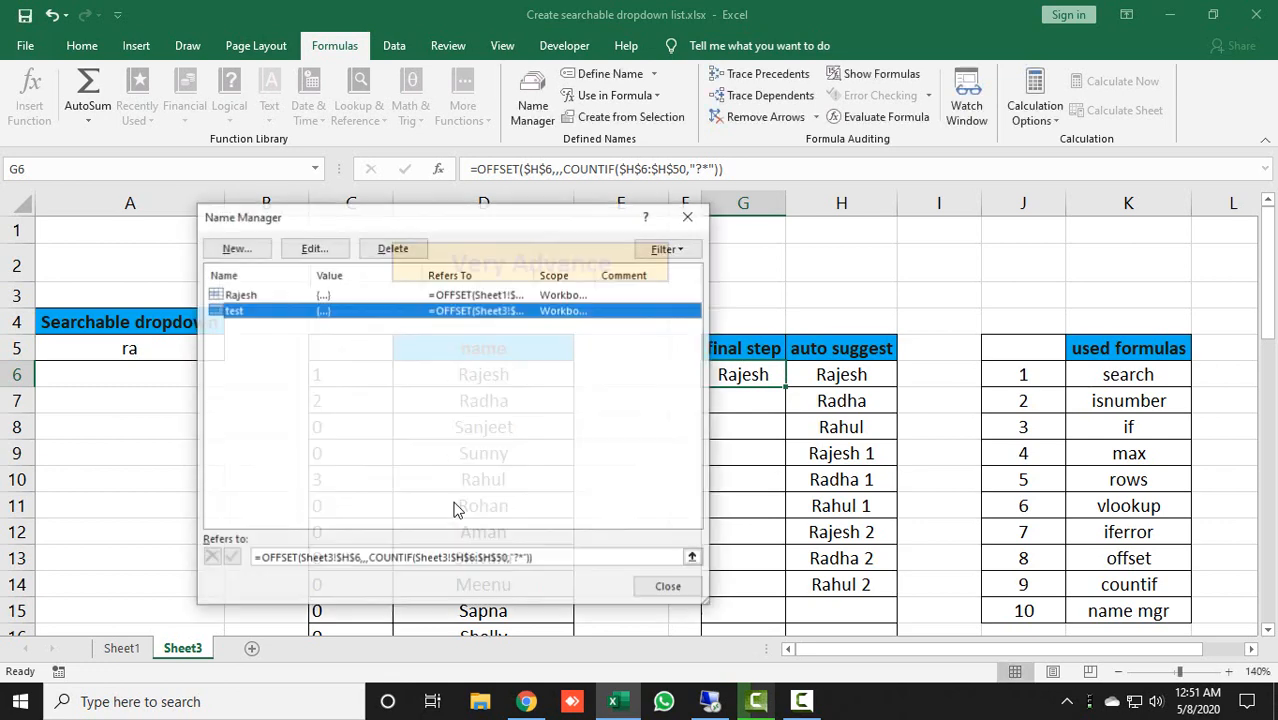
{"action": "left_click", "coordinate": [669, 588]}
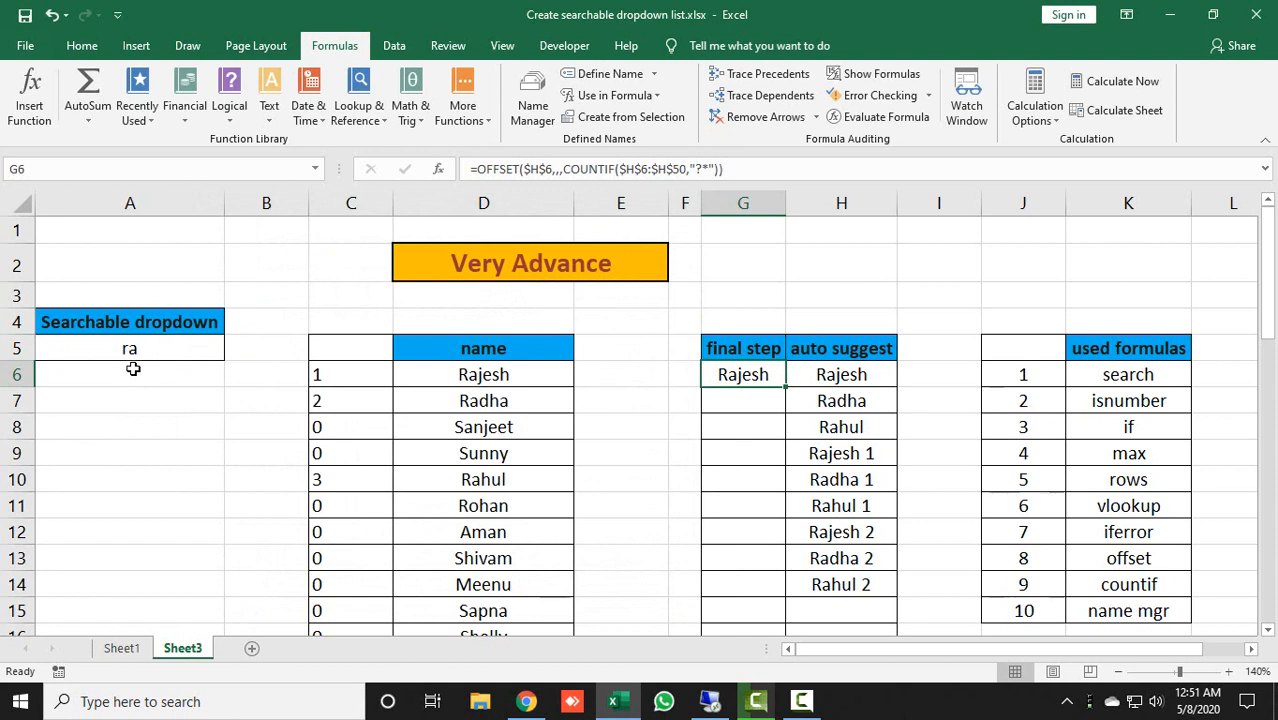
Open data validation for the searchable dropdown cell A5 and allow List entries.
{"action": "left_click", "coordinate": [130, 350]}
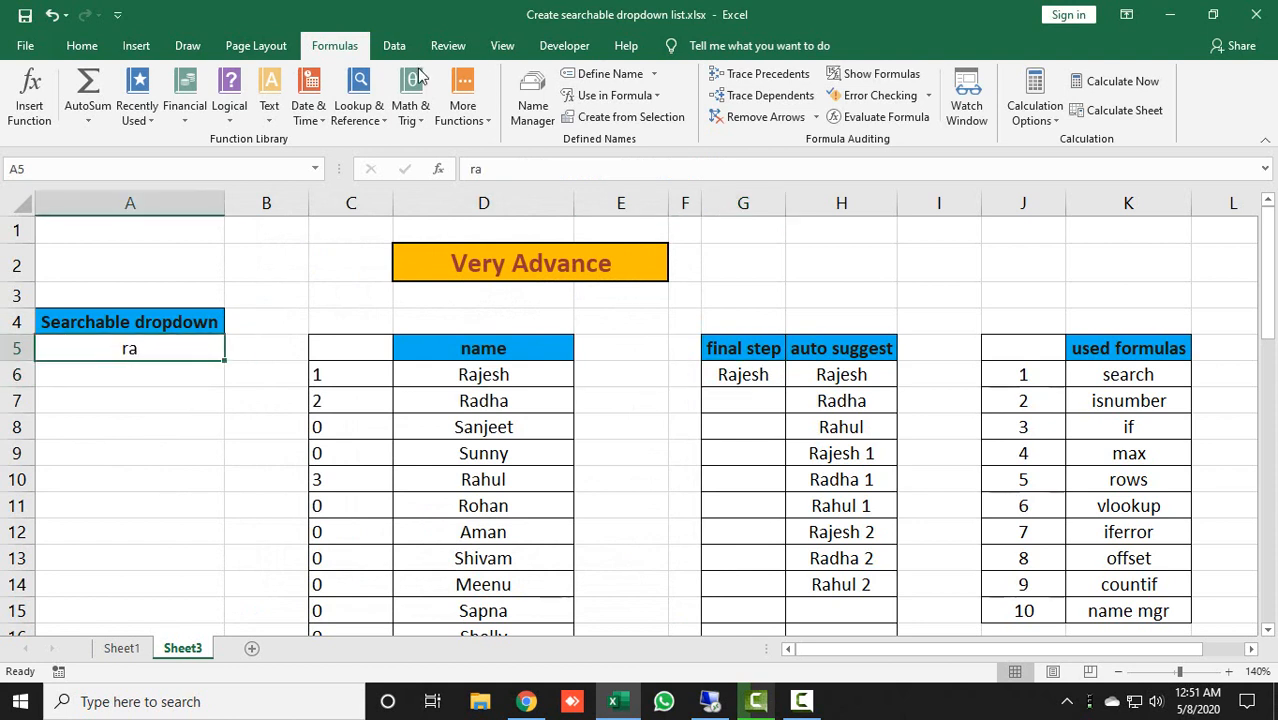
{"action": "left_click", "coordinate": [394, 46]}
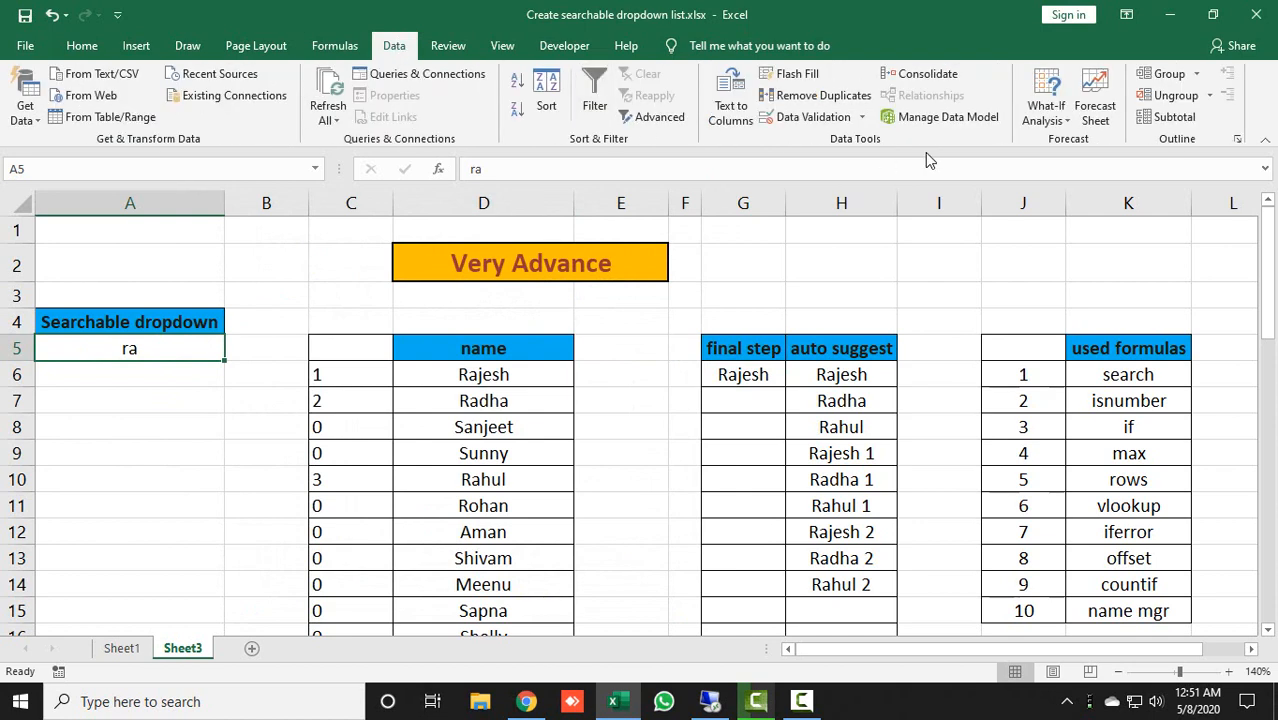
{"action": "left_click", "coordinate": [815, 117]}
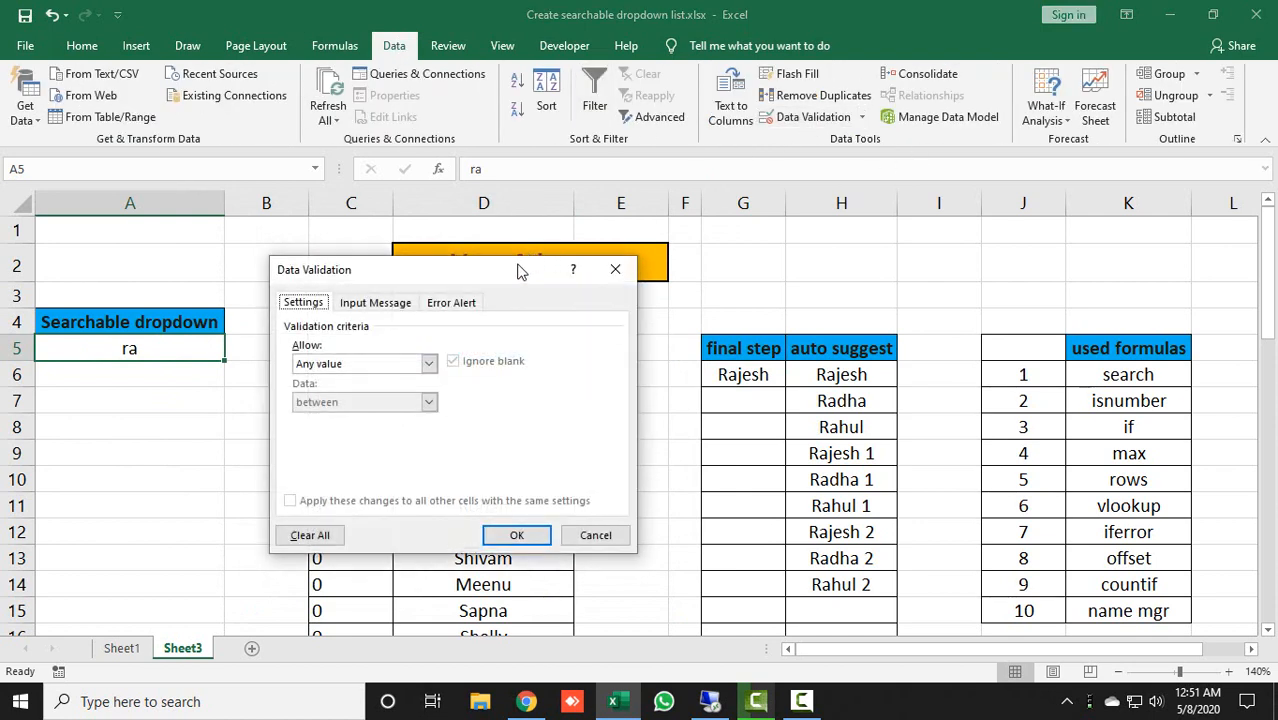
{"action": "left_click_drag", "start_coordinate": [521, 271], "coordinate": [592, 164]}
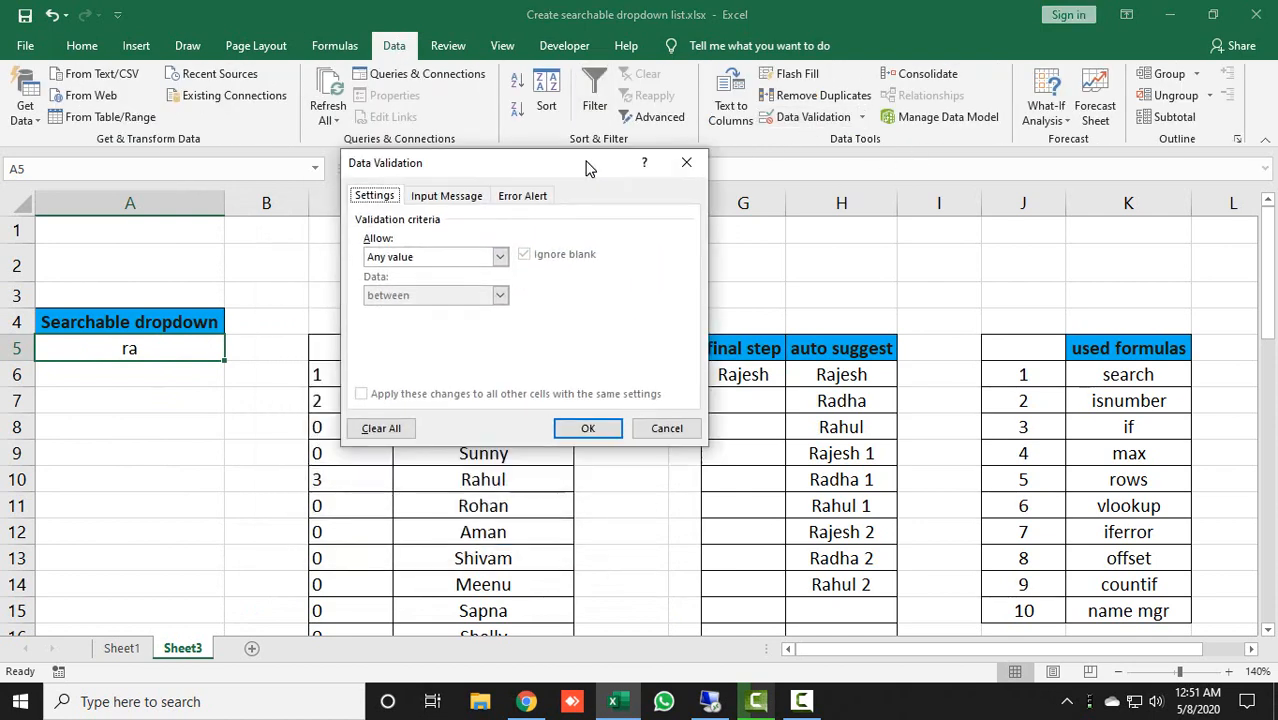
{"action": "left_click", "coordinate": [400, 258]}
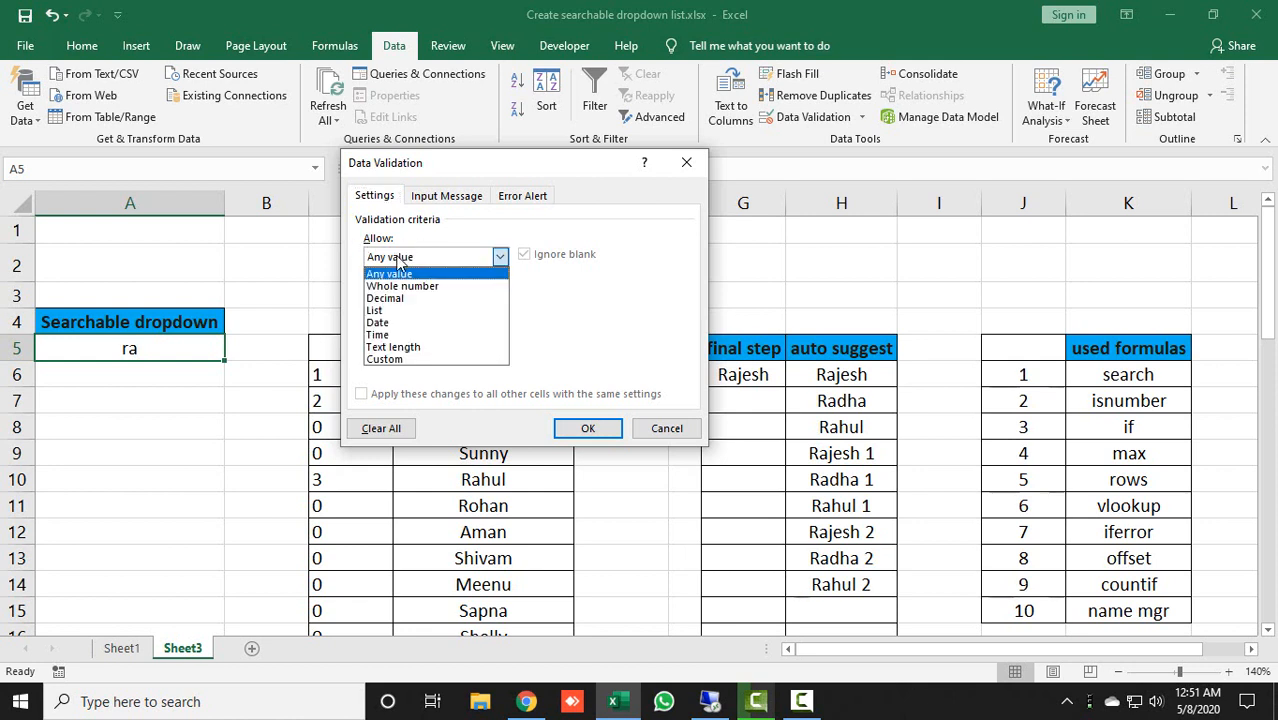
{"action": "left_click", "coordinate": [402, 310]}
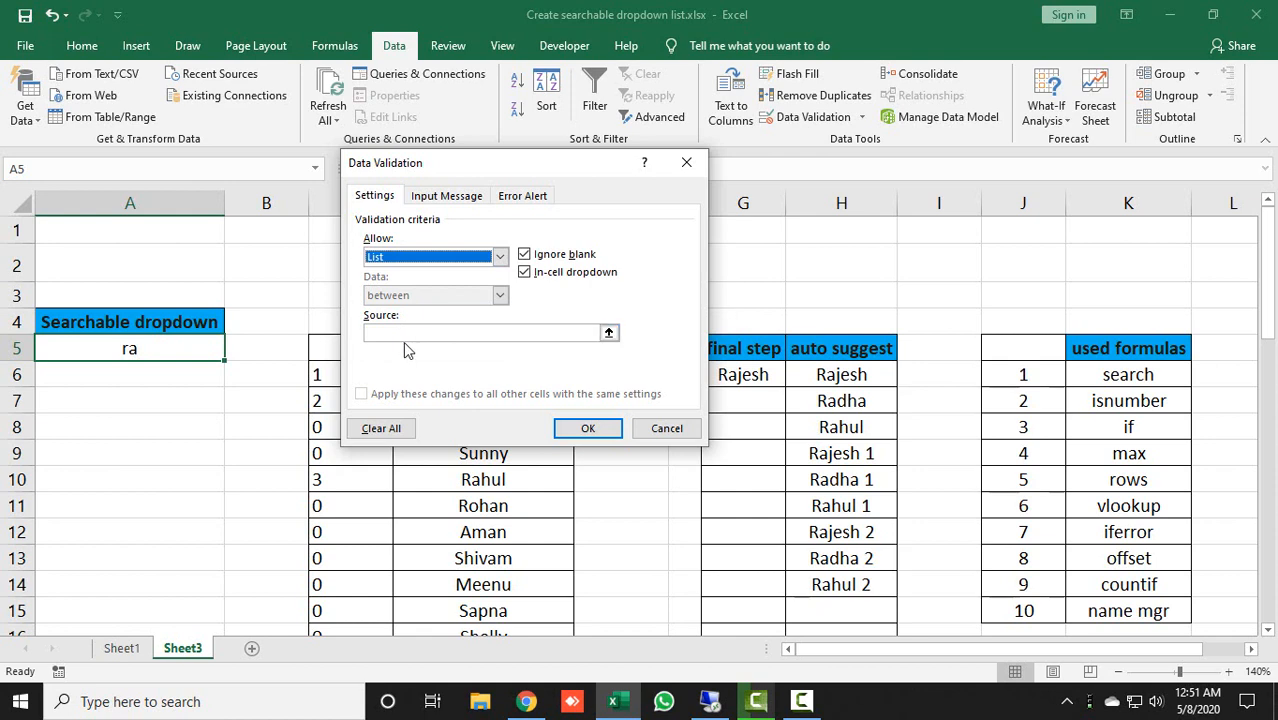
Set the validation list source to the defined name, =test.
{"action": "left_click", "coordinate": [388, 332]}
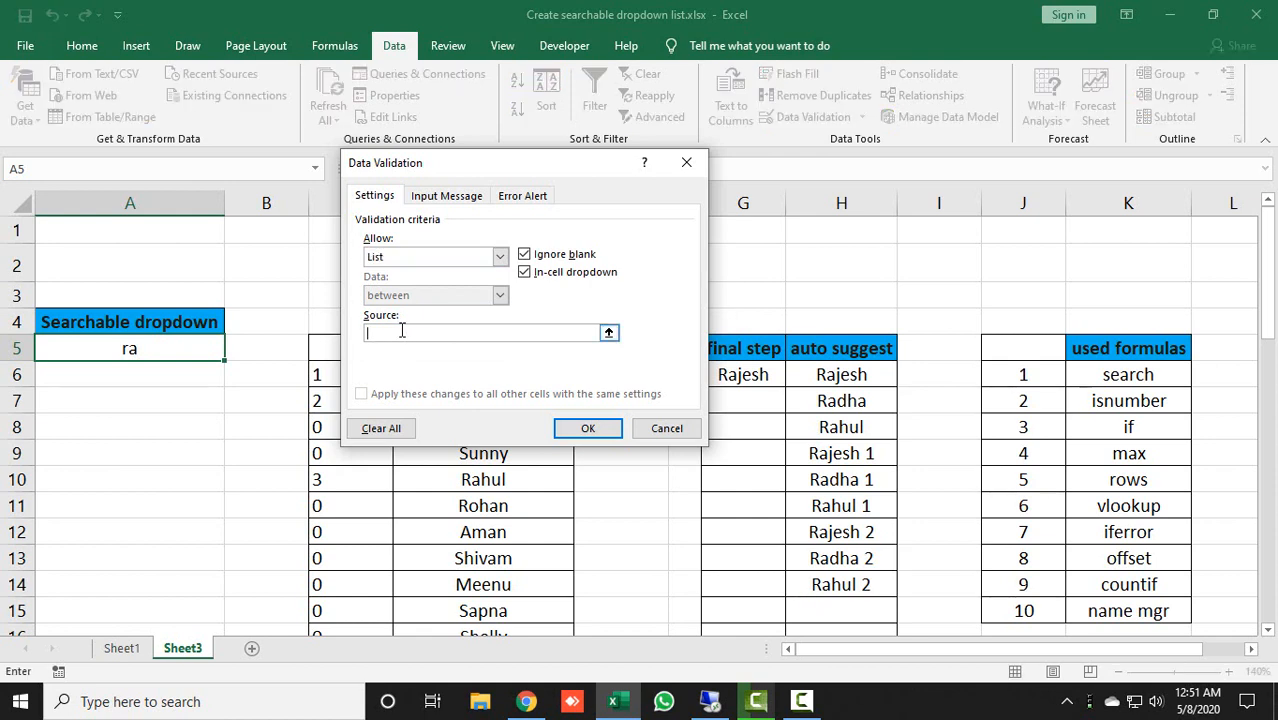
{"action": "left_click_drag", "start_coordinate": [529, 168], "coordinate": [837, 181]}
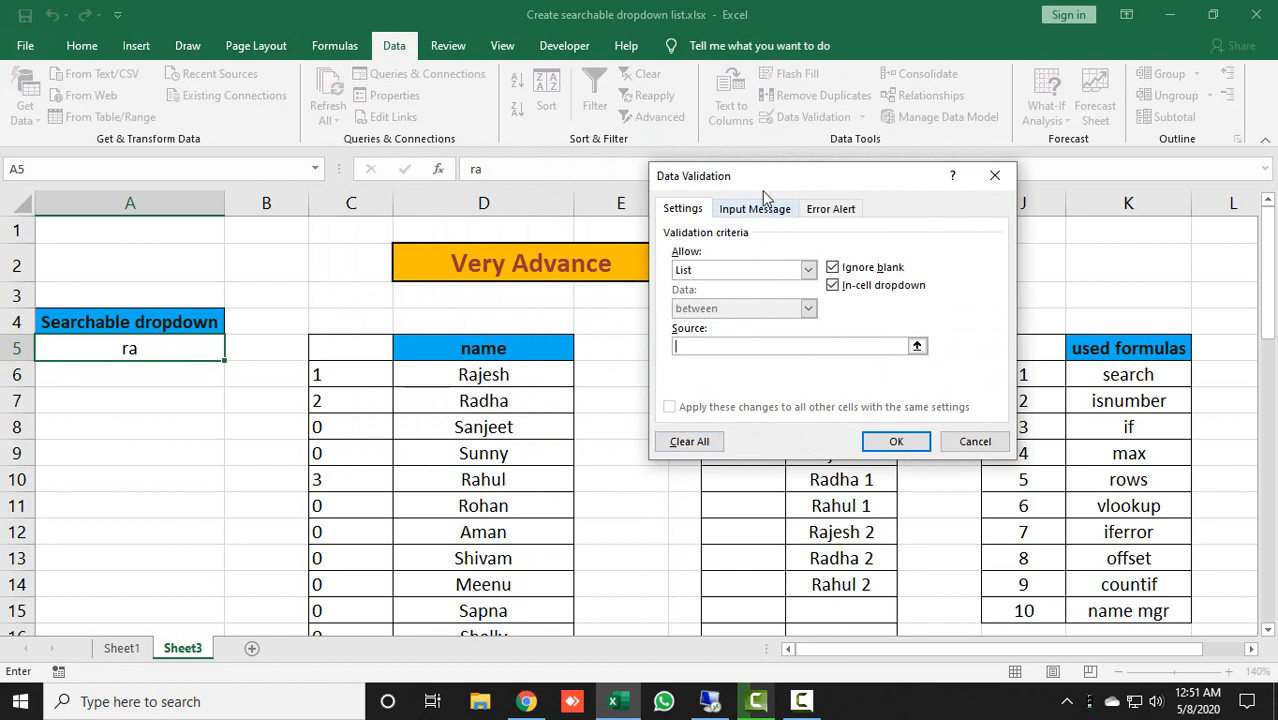
{"action": "left_click_drag", "start_coordinate": [760, 182], "coordinate": [515, 211]}
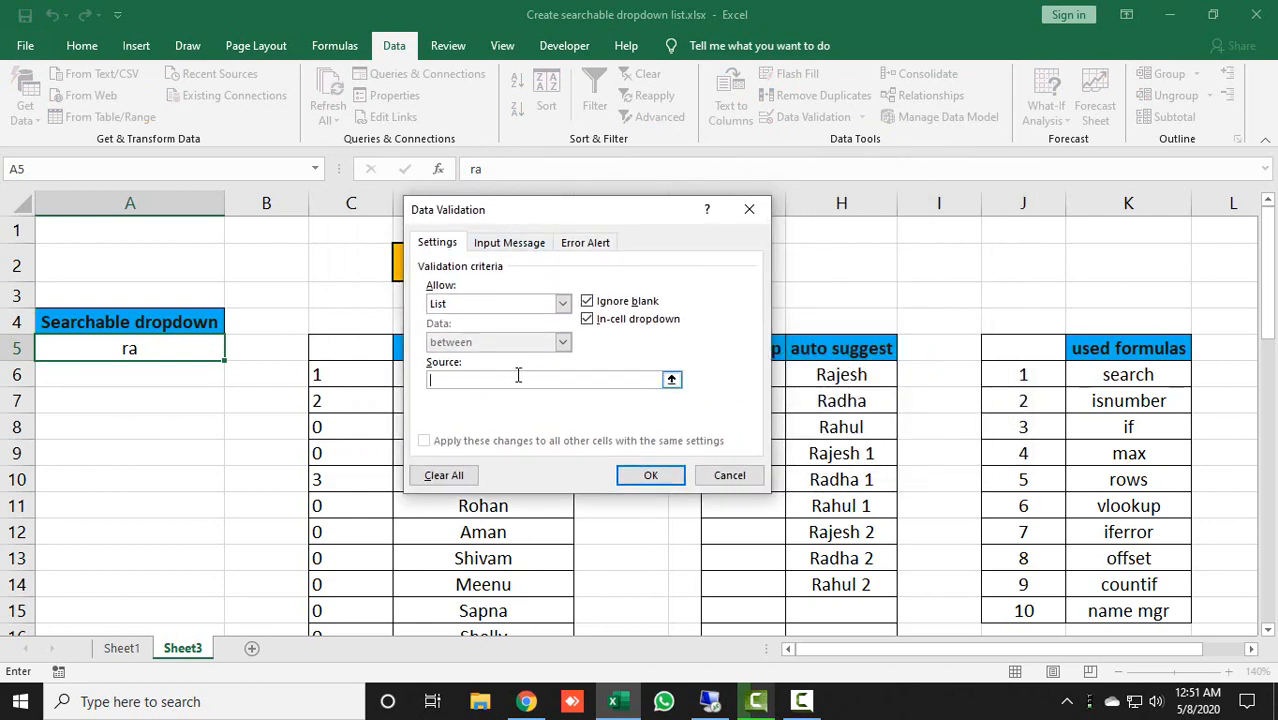
{"action": "key", "text": "F3"}
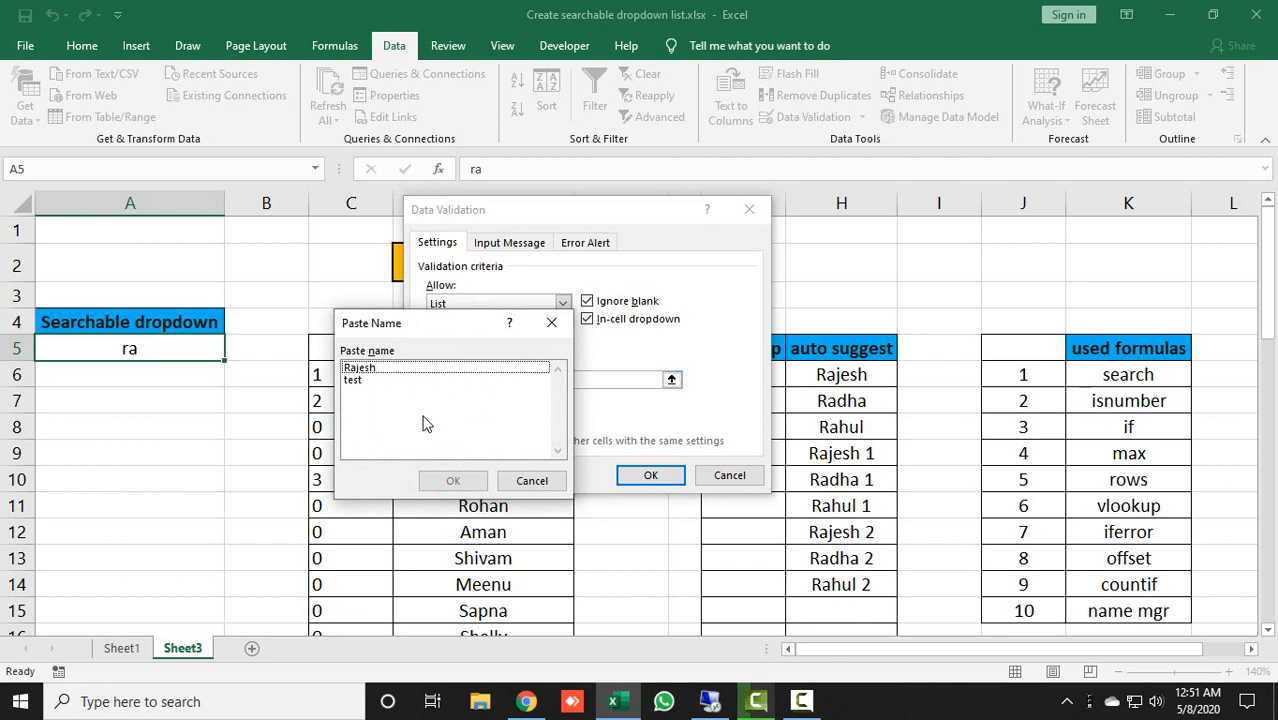
{"action": "left_click_drag", "start_coordinate": [427, 324], "coordinate": [552, 272]}
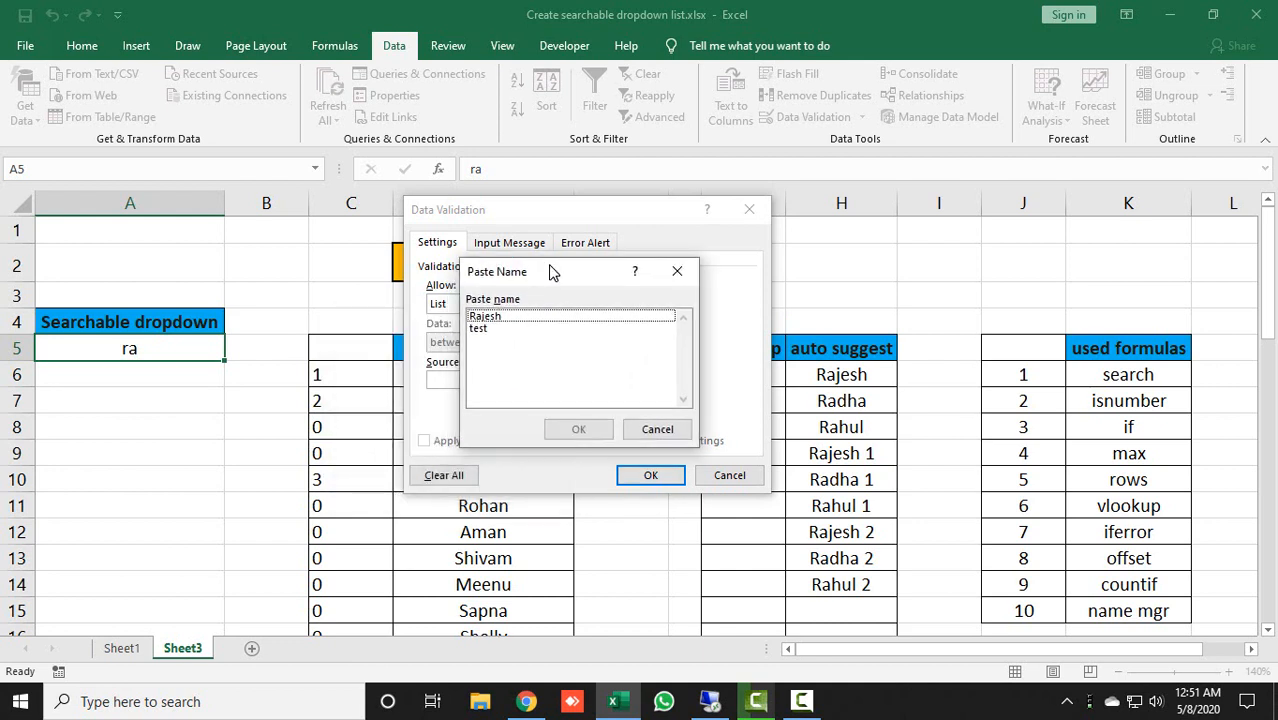
{"action": "left_click", "coordinate": [490, 330]}
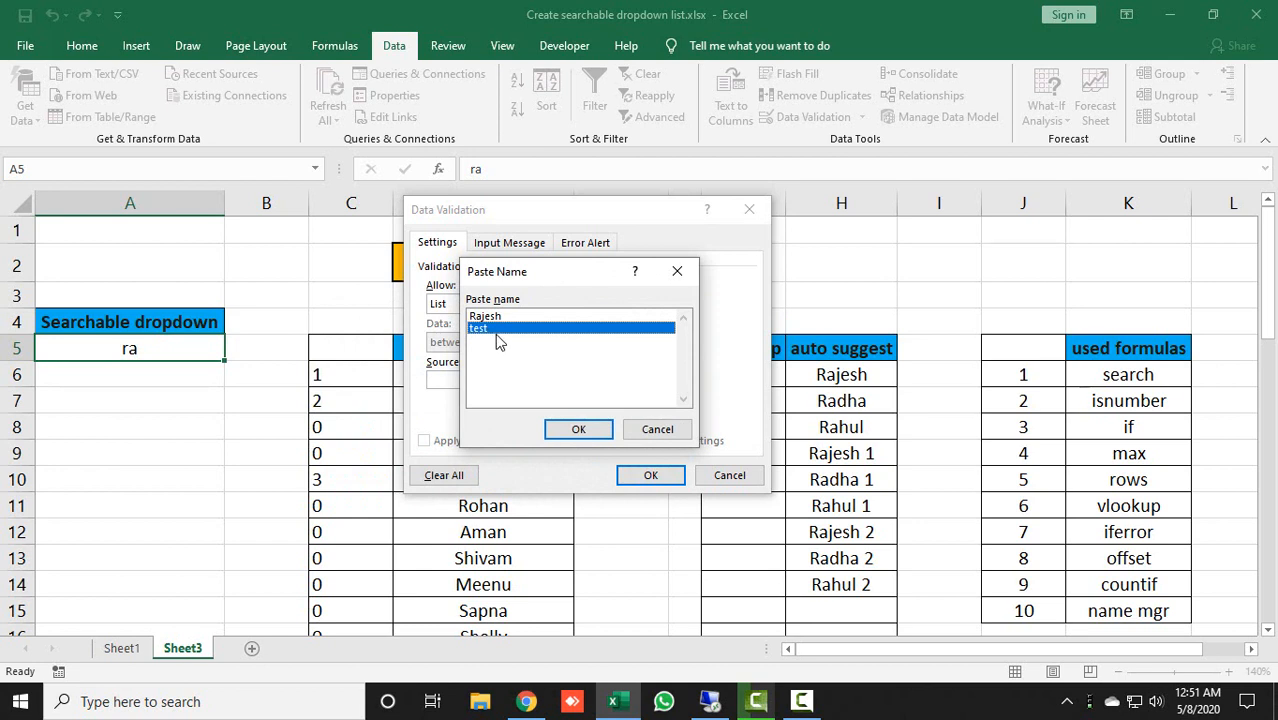
{"action": "left_click", "coordinate": [578, 429]}
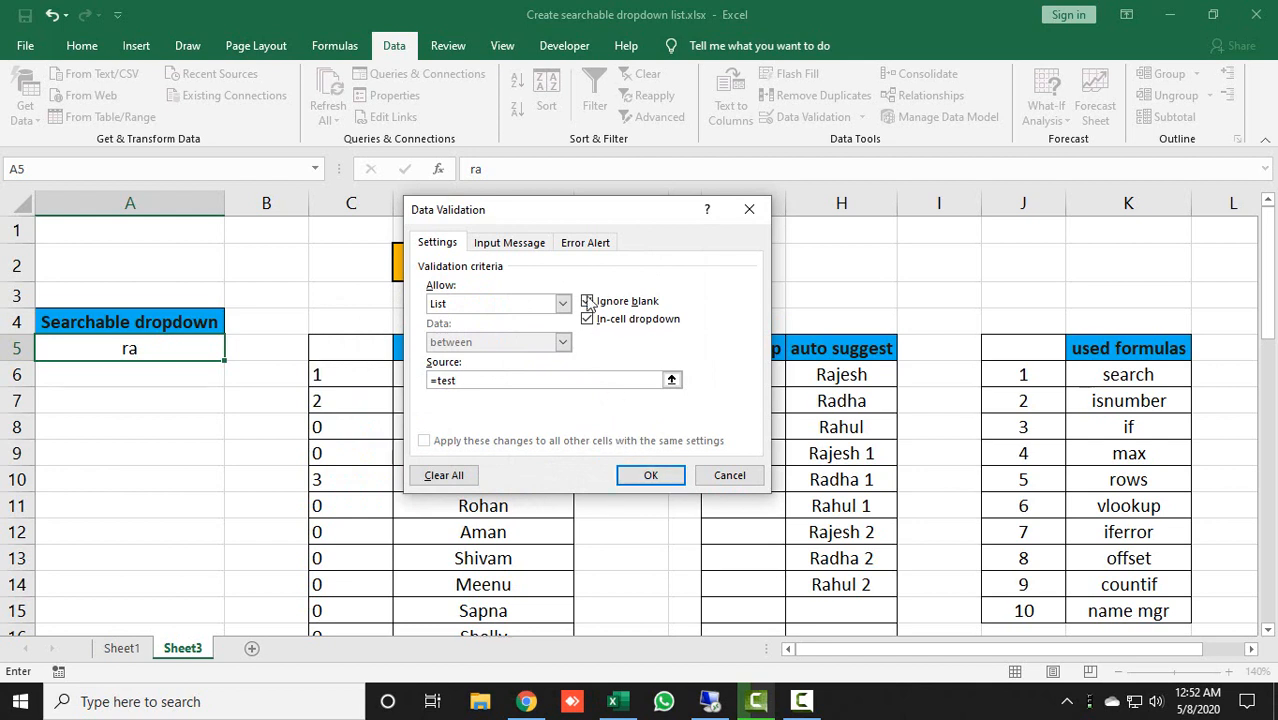
Turn off the error alert shown after invalid data and apply the validation to A5.
{"action": "left_click", "coordinate": [588, 243]}
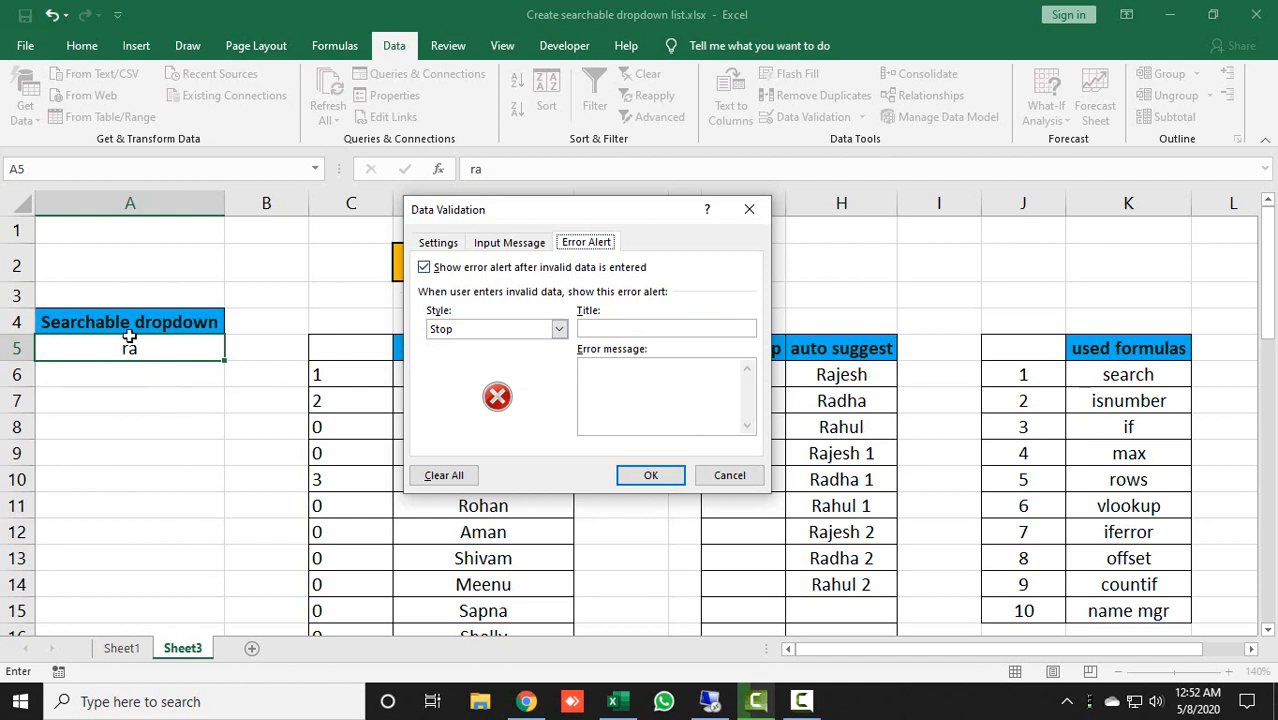
{"action": "left_click", "coordinate": [425, 268]}
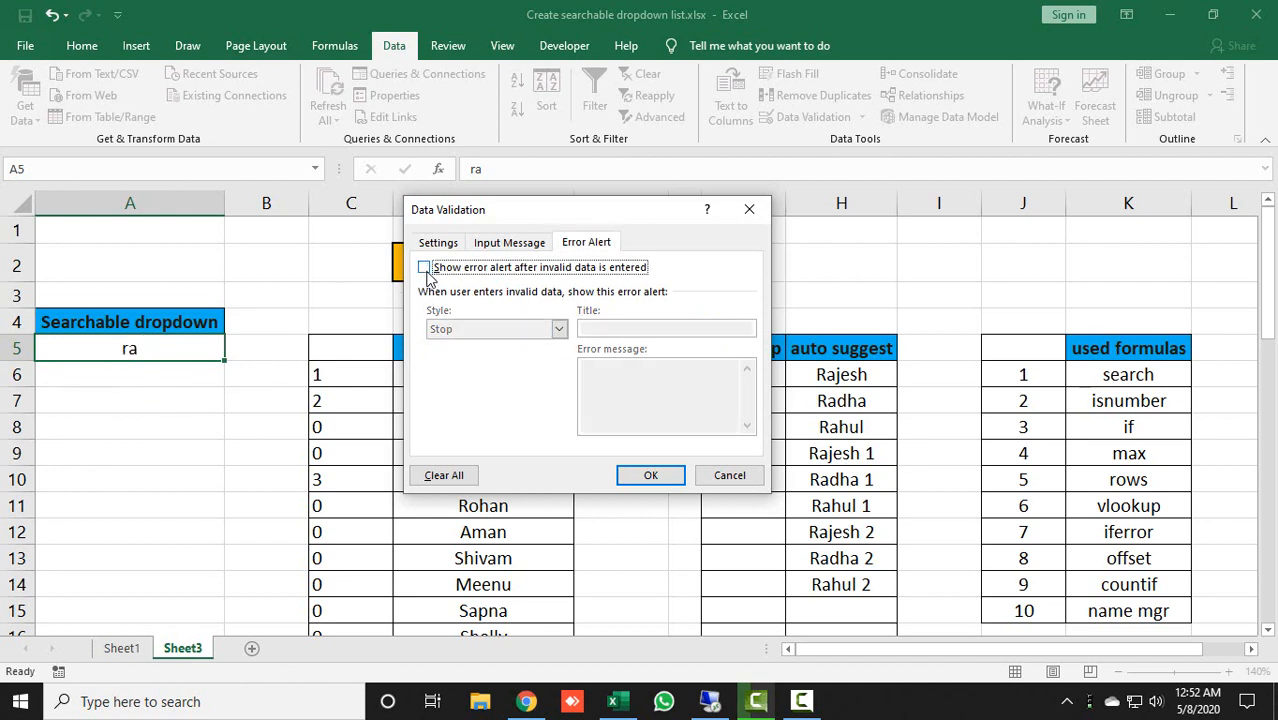
{"action": "left_click", "coordinate": [665, 476]}
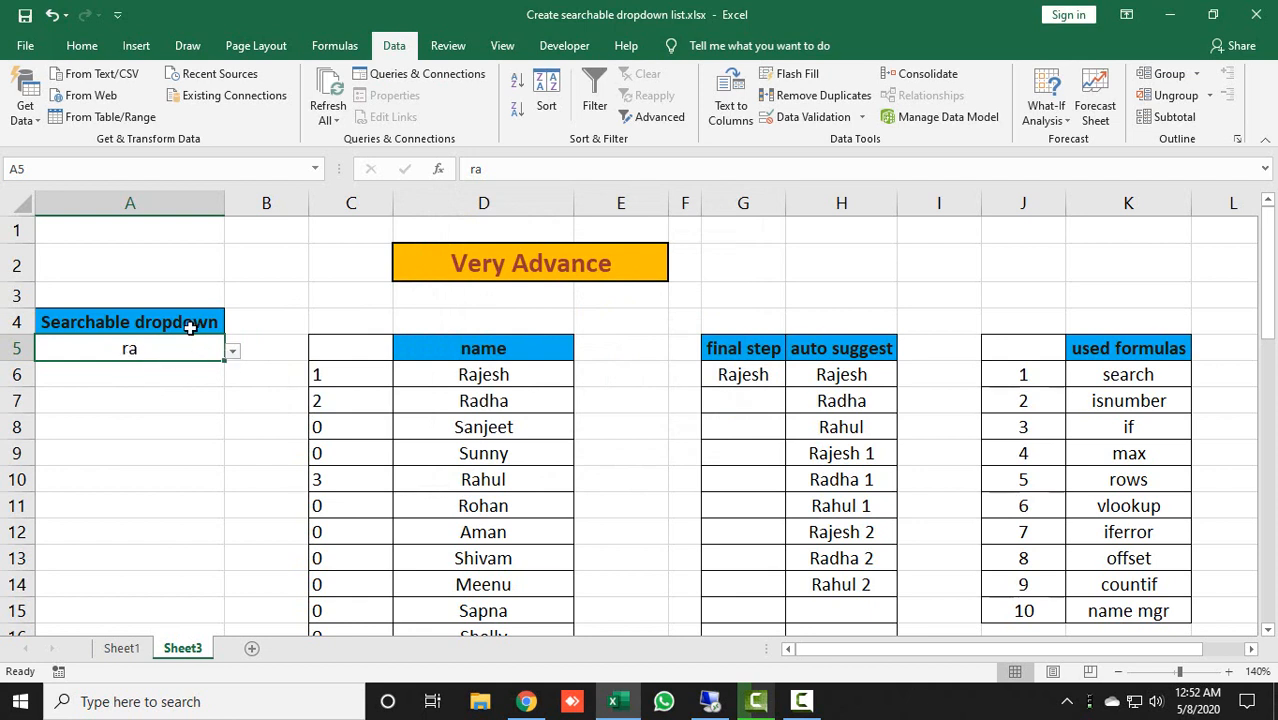
Set the search term in A5 to "sh", keeping the cell selected.
{"action": "type", "text": "sh"}
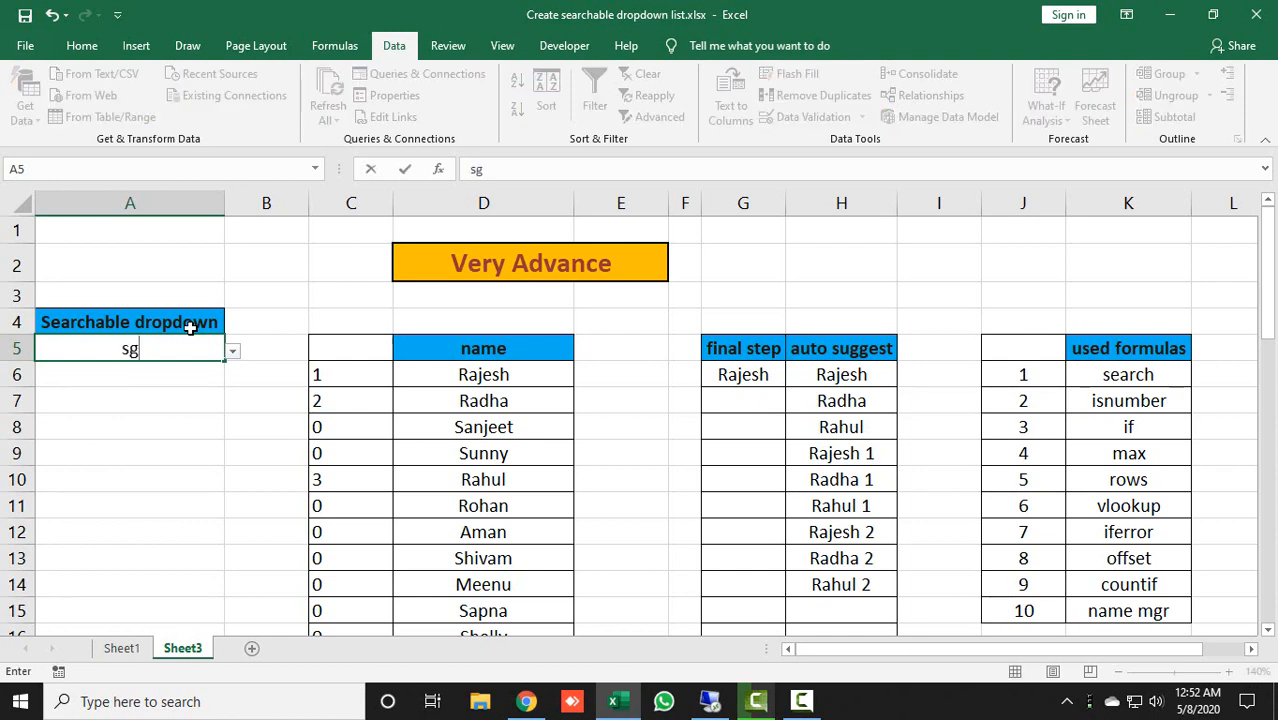
{"action": "key", "text": "BackSpace"}
{"action": "type", "text": "h"}
{"action": "key", "text": "ctrl+Return"}
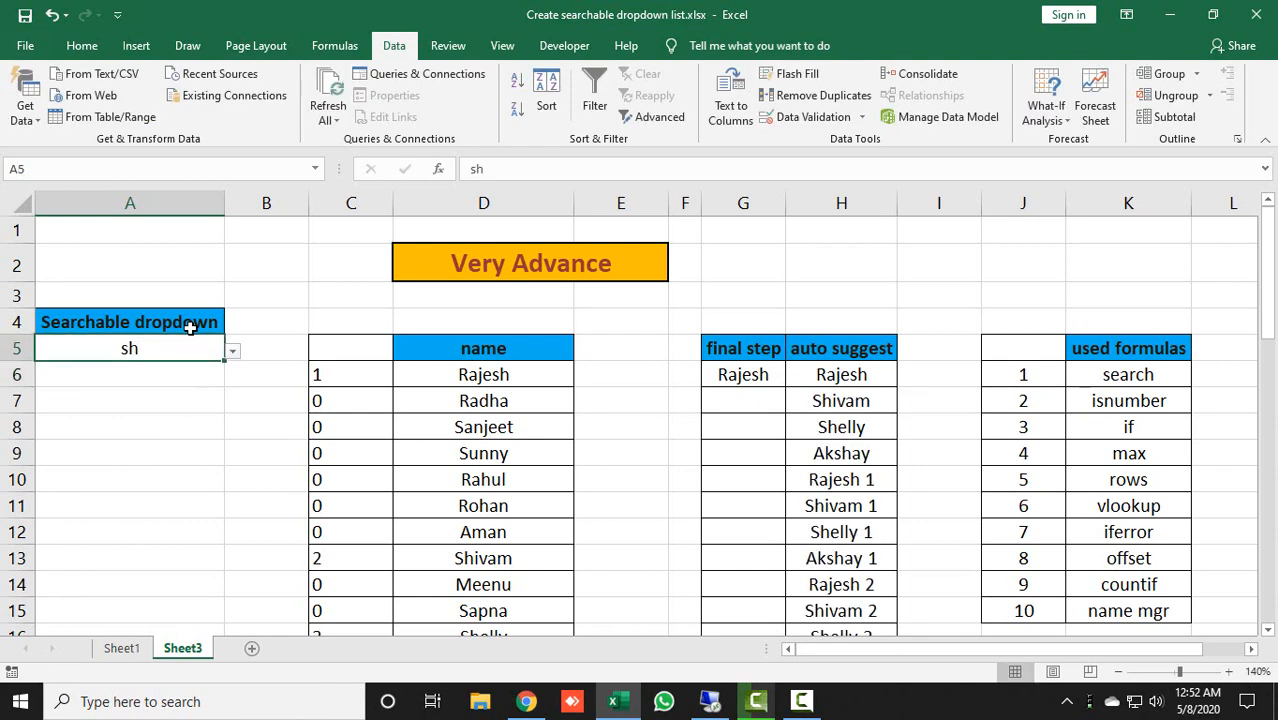
Review the suggestions offered by the A5 dropdown for the current search term and close the list.
{"action": "left_click", "coordinate": [232, 355]}
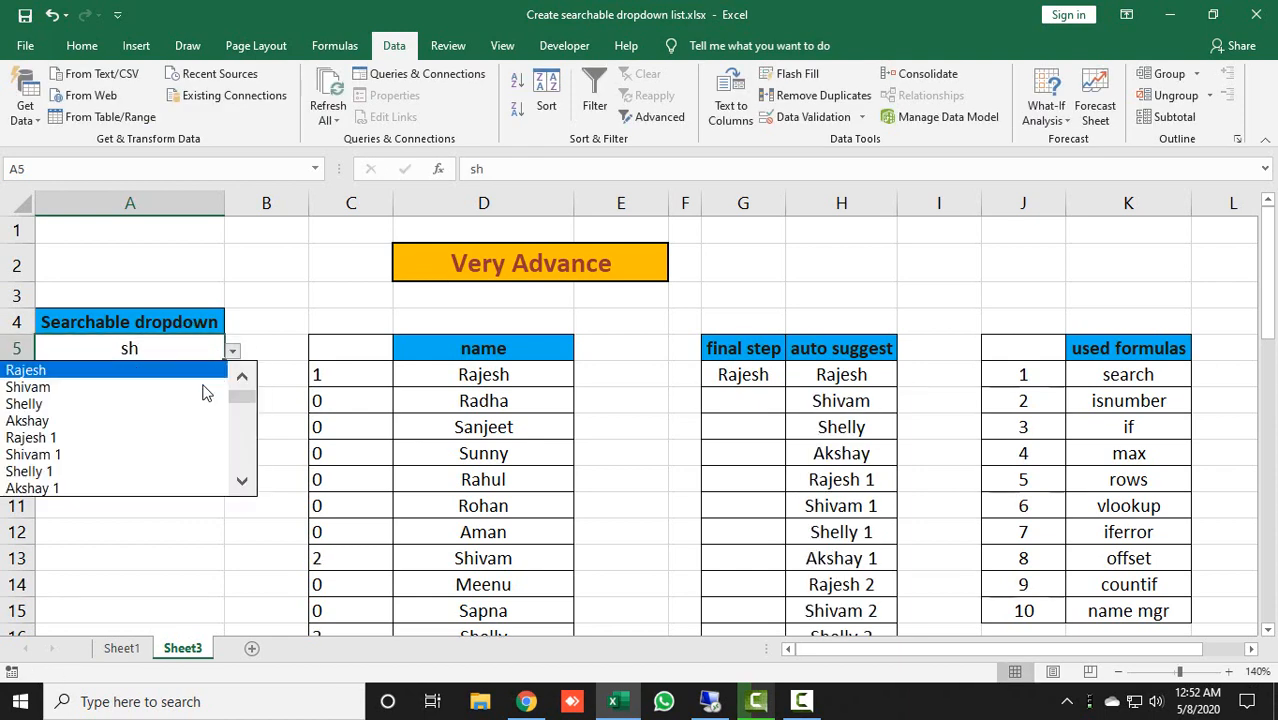
{"action": "left_click_drag", "start_coordinate": [239, 397], "coordinate": [245, 372]}
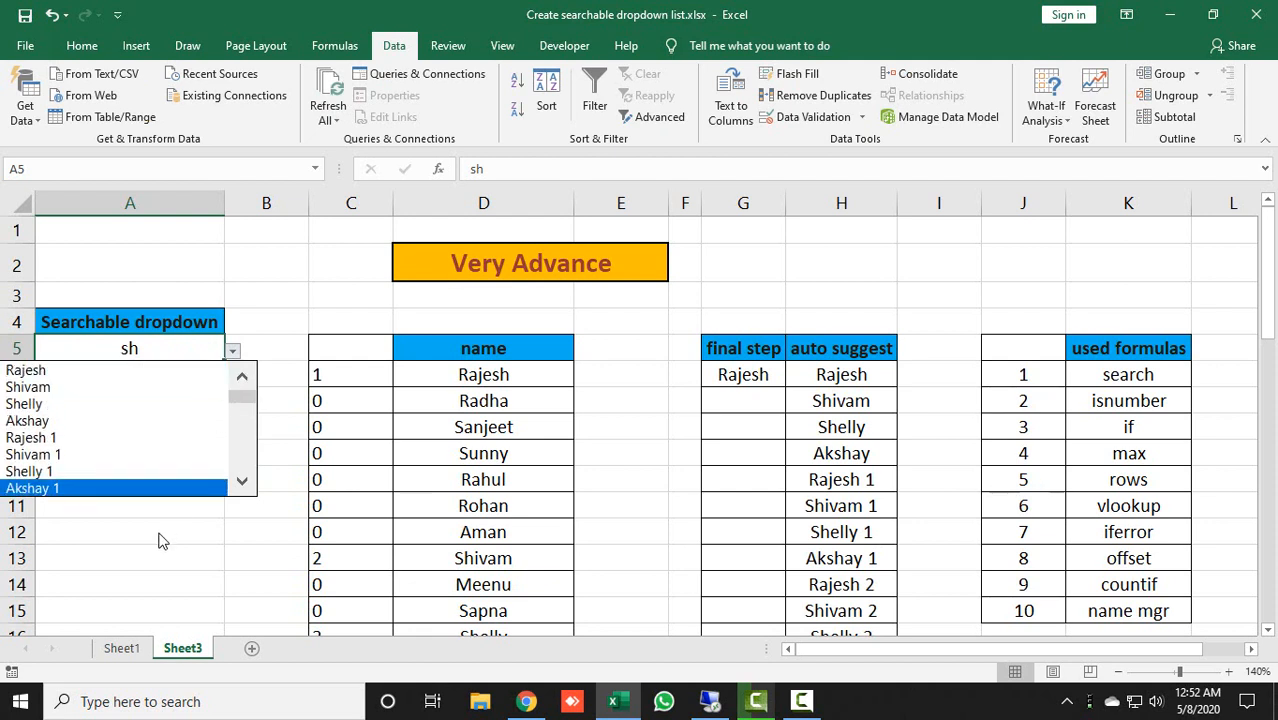
{"action": "left_click", "coordinate": [140, 353]}
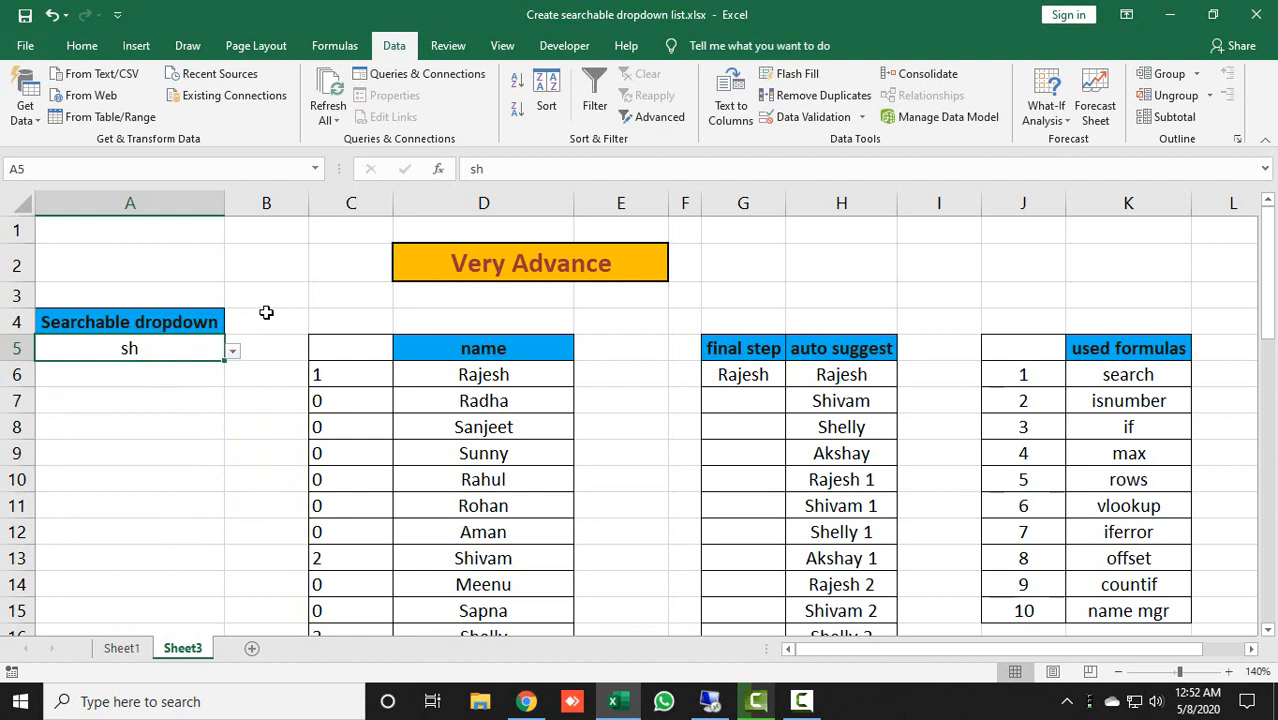
Set the search term in A5 to "raj" and display its dropdown suggestions.
{"action": "type", "text": "raj"}
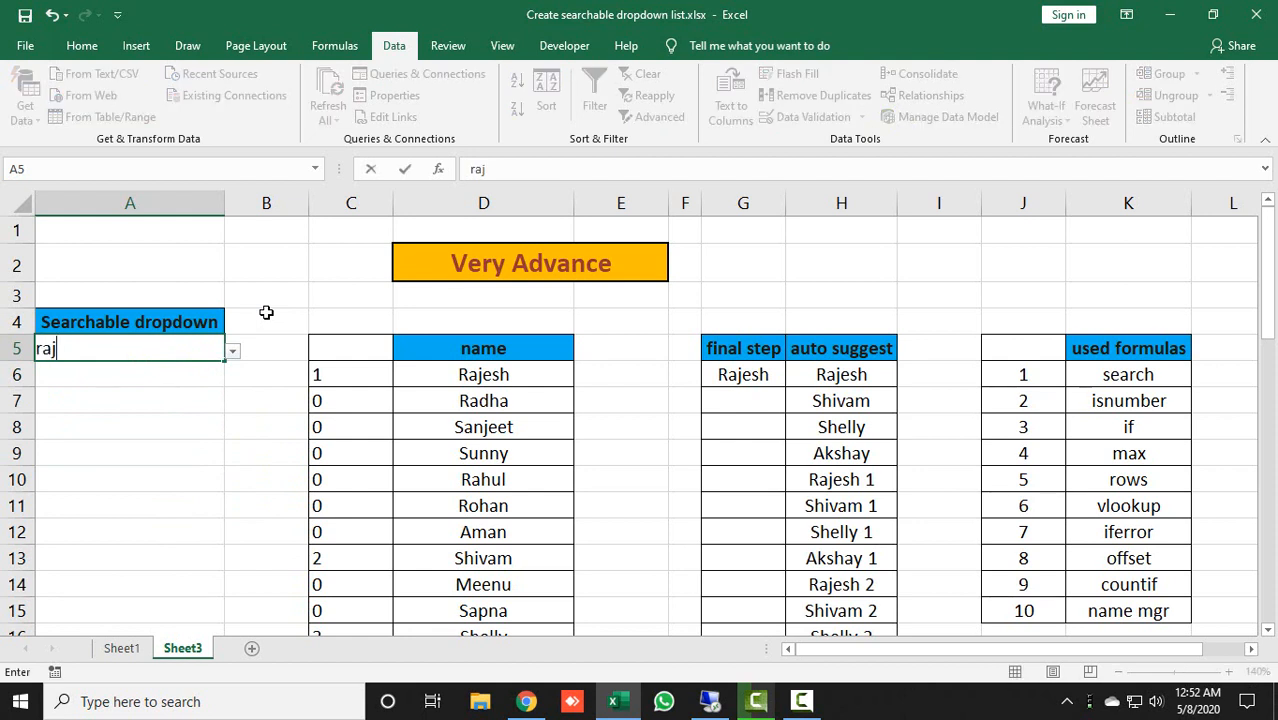
{"action": "key", "text": "ctrl+Return"}
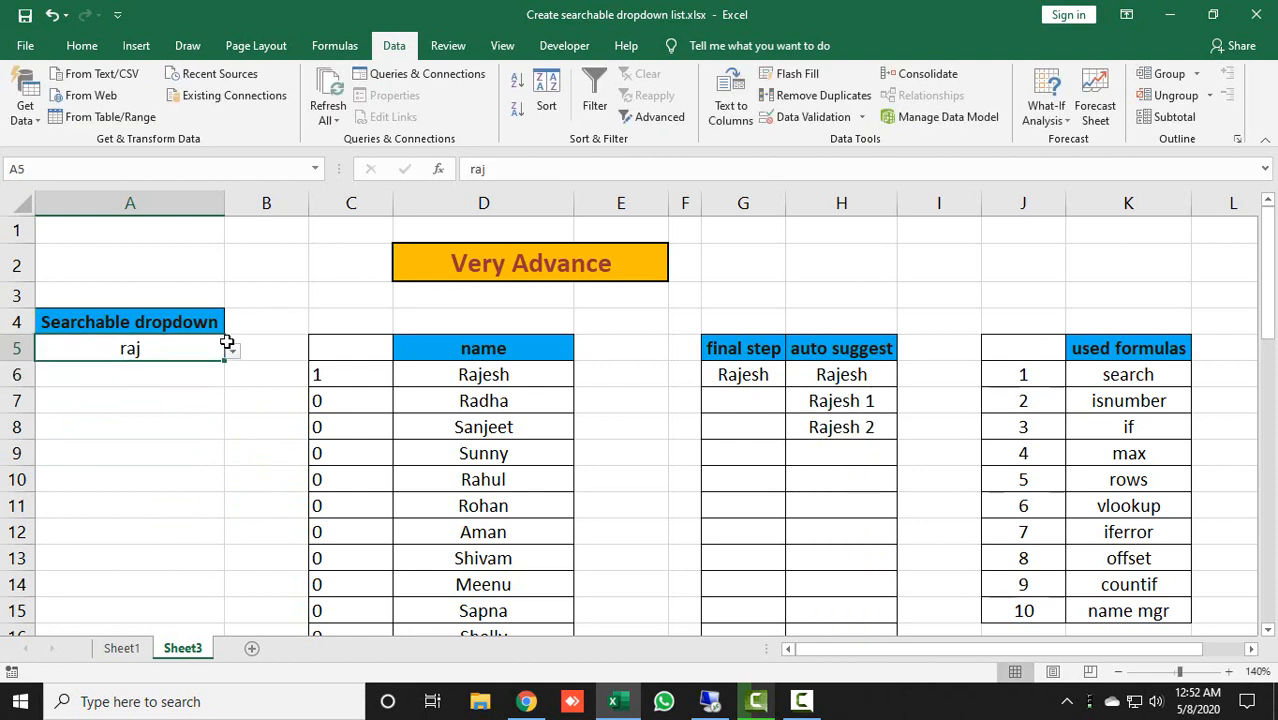
{"action": "left_click", "coordinate": [233, 353]}
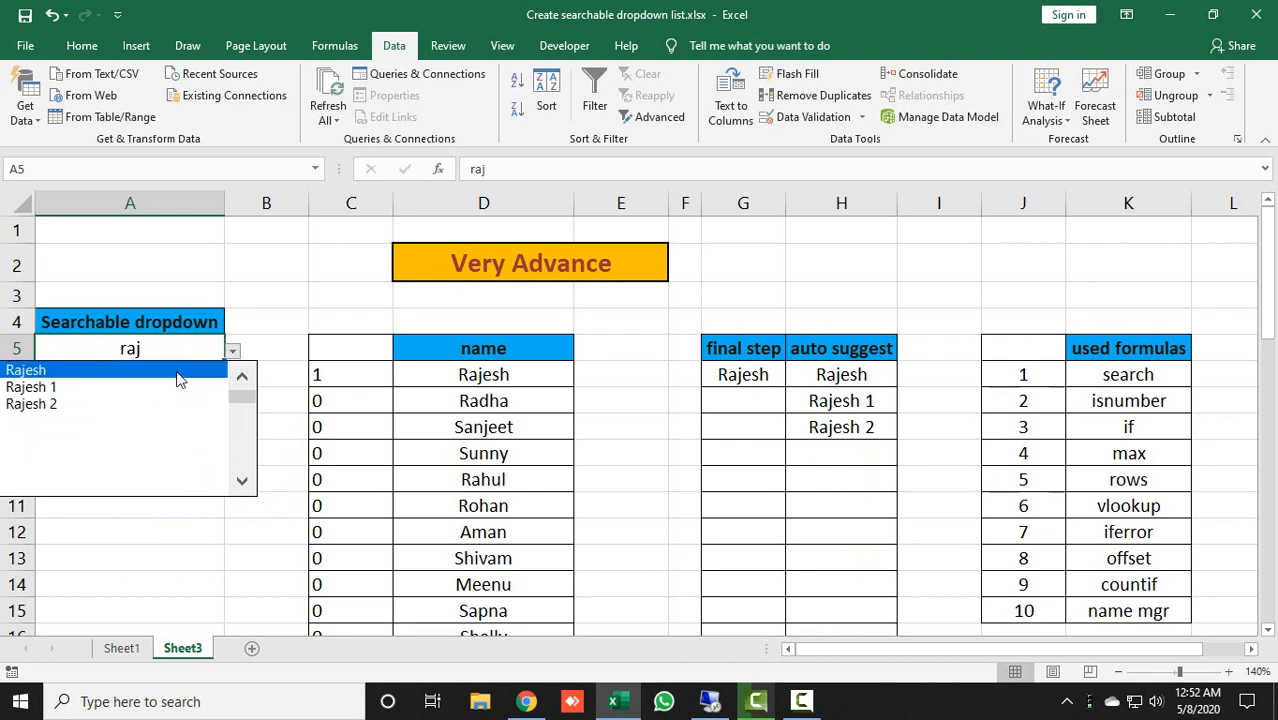